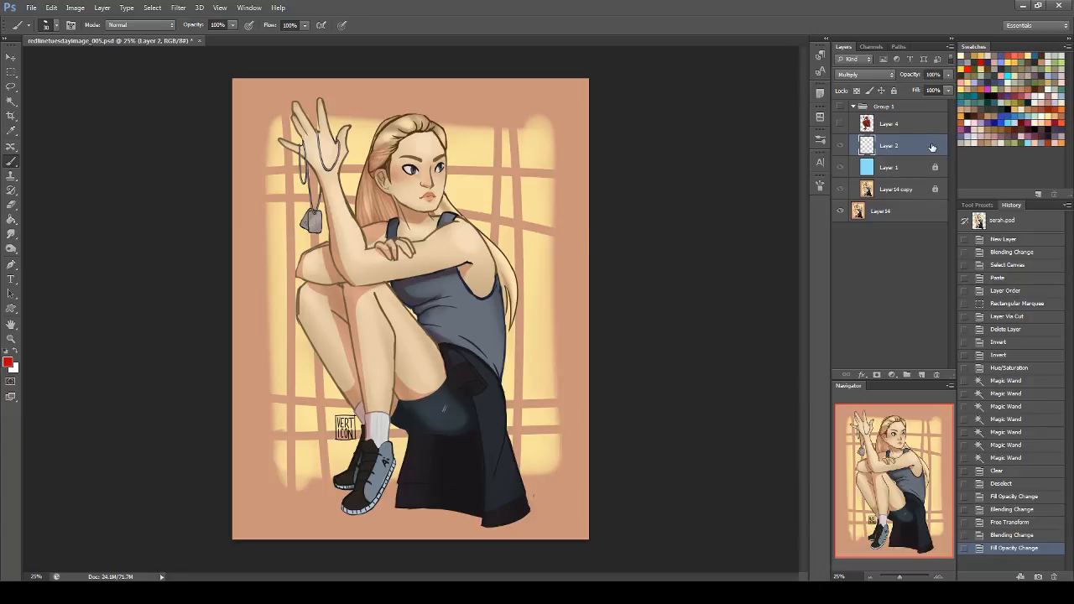
Step: Compare the painting with the overlay layers by toggling the visibility of Group 1, Layer 2, Layer 1 and the mannequin on Layer 4
left_click(841, 106)
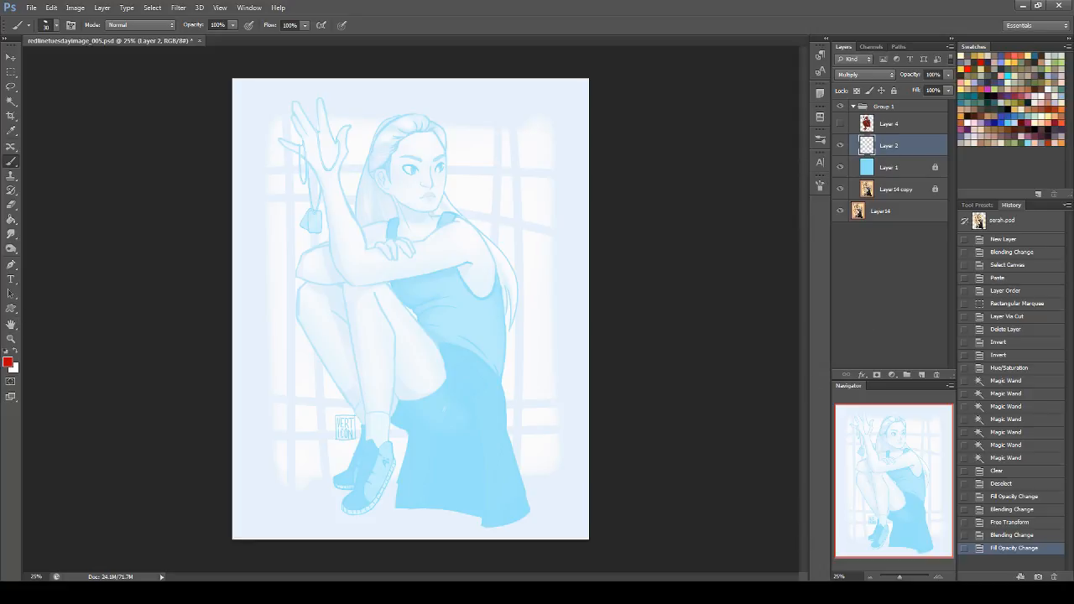
left_click(841, 145)
left_click(840, 167)
left_click(841, 123)
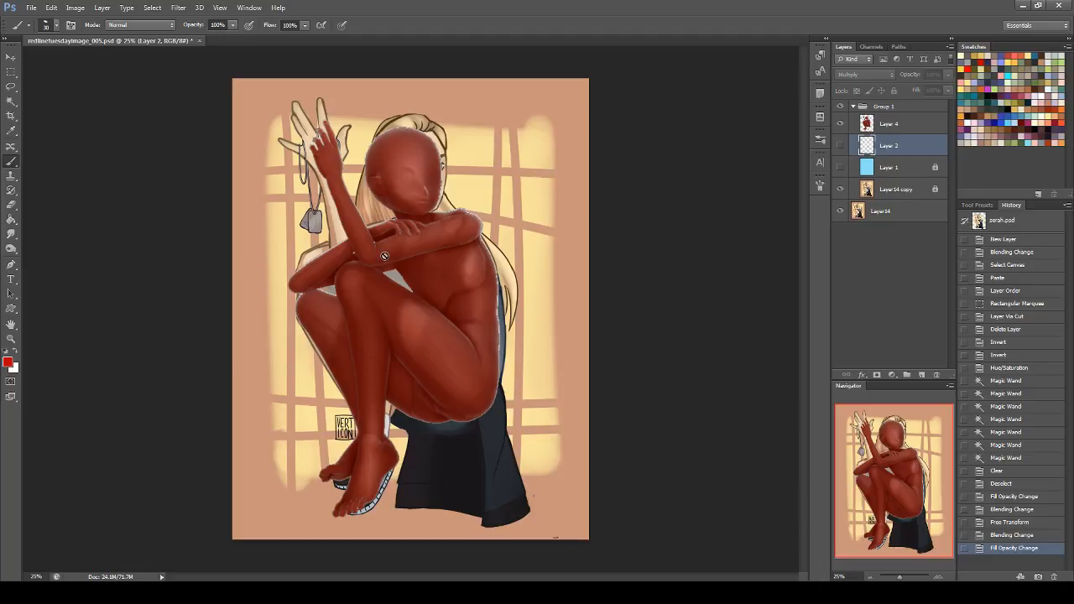
left_click(841, 123)
left_click(840, 124)
left_click(839, 125)
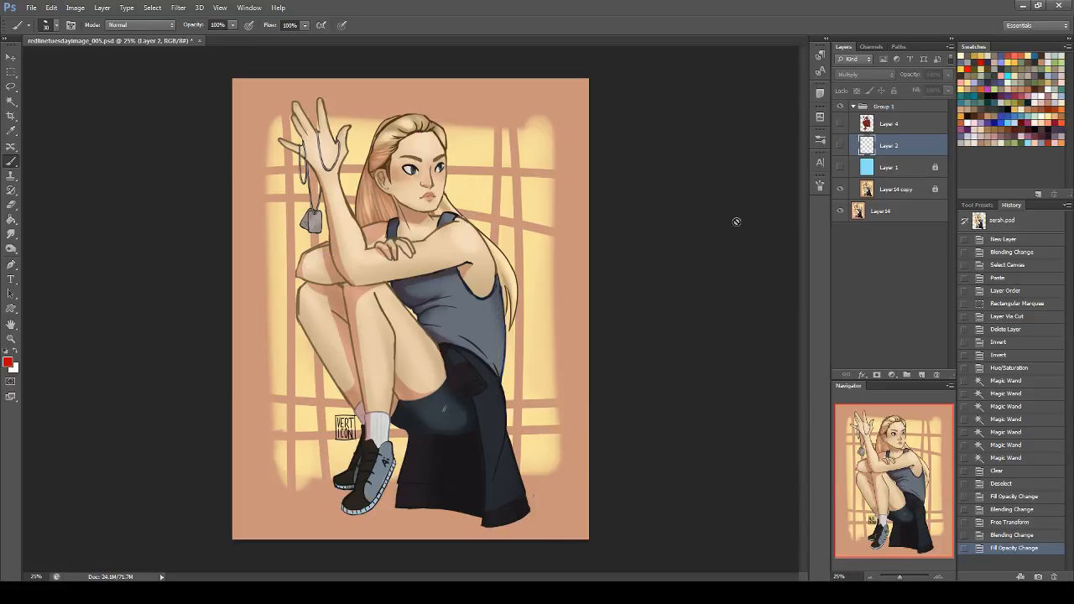
Step: Switch to DesignDoll and view the posed figure with the camera's FOV set to 25
left_click(572, 592)
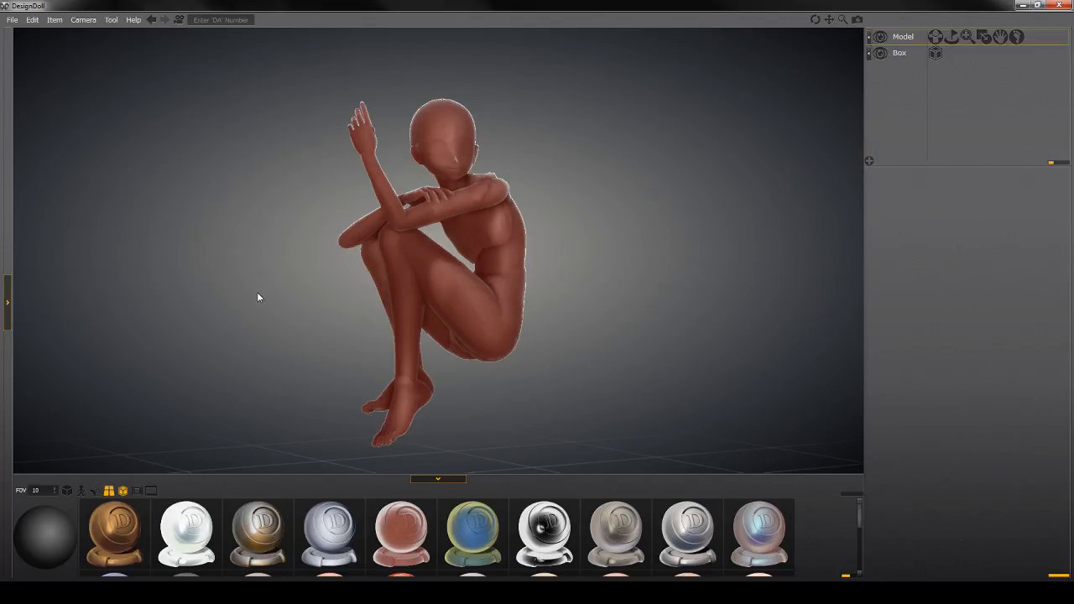
left_click_drag(285, 287, 308, 290)
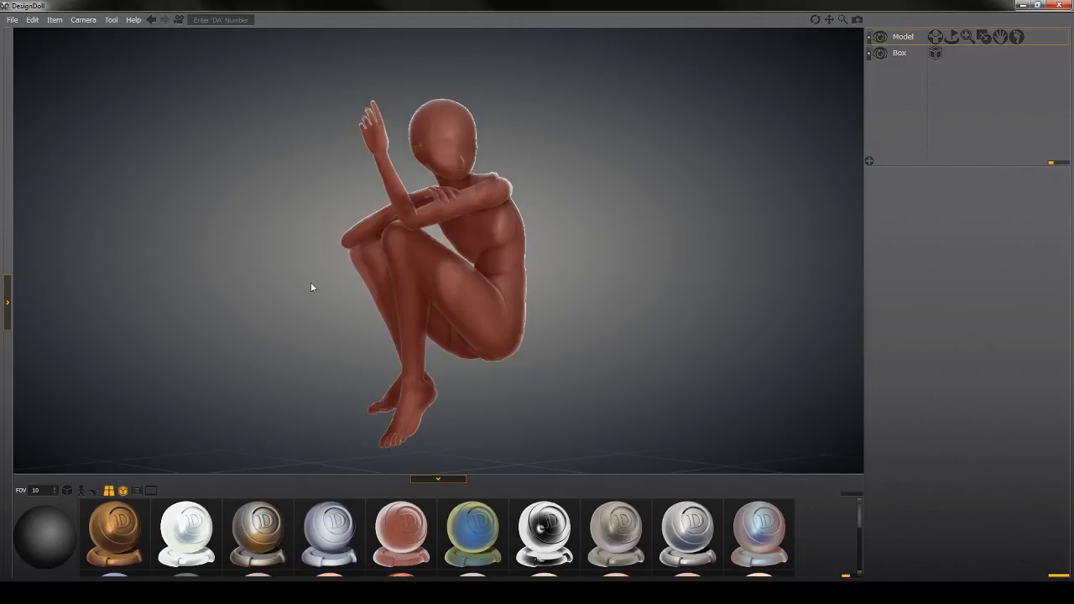
left_click_drag(182, 336, 179, 337)
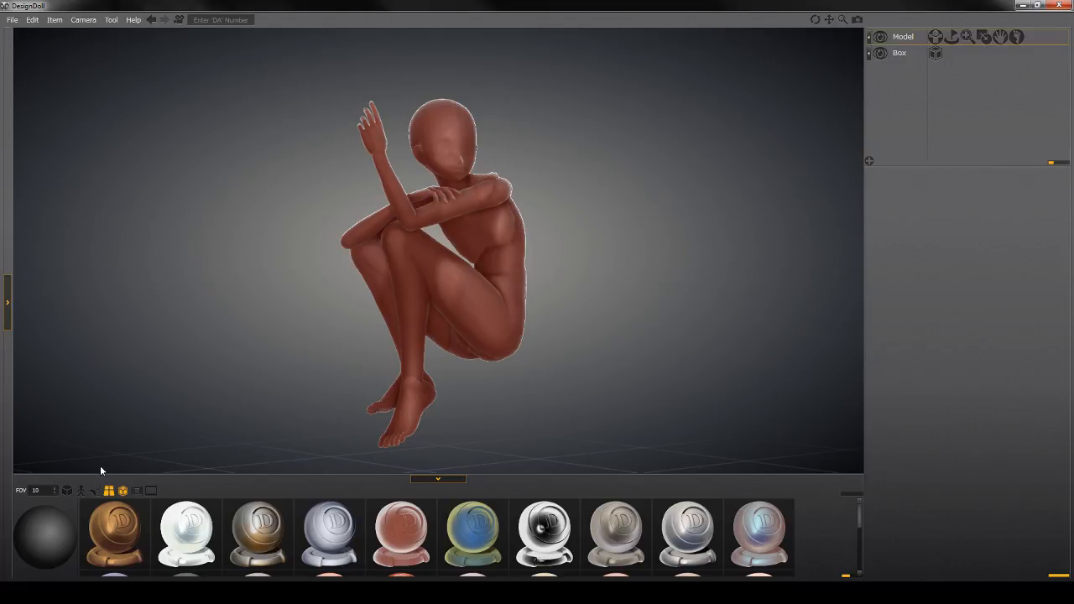
left_click(40, 490)
type("25")
key("Return")
scroll(456, 227, "up", 8)
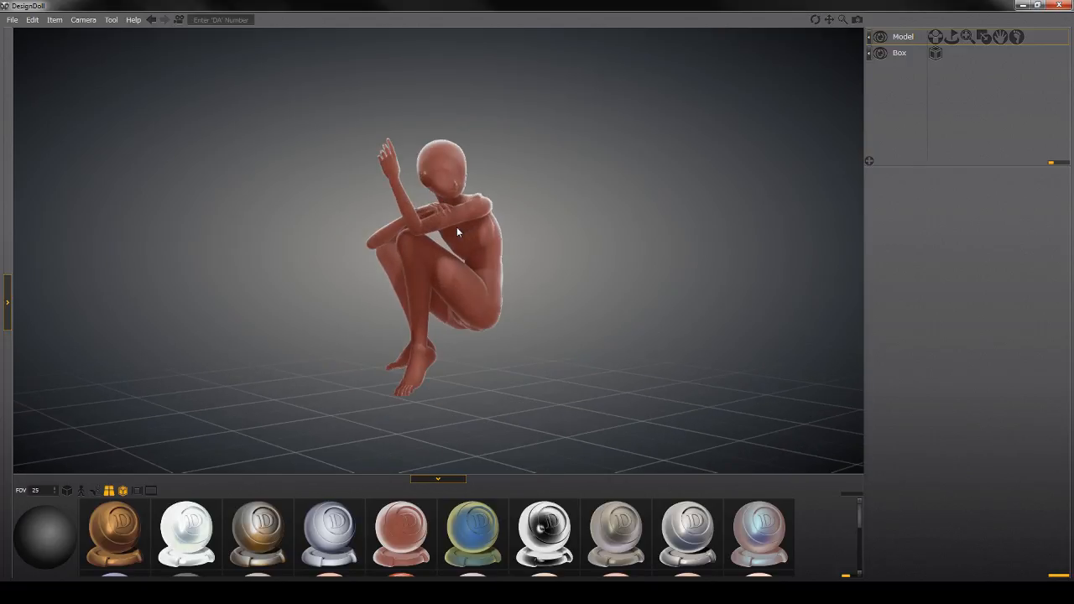
Step: Examine the posed figure from several angles and close DesignDoll without saving the changes
left_click_drag(458, 227, 290, 261)
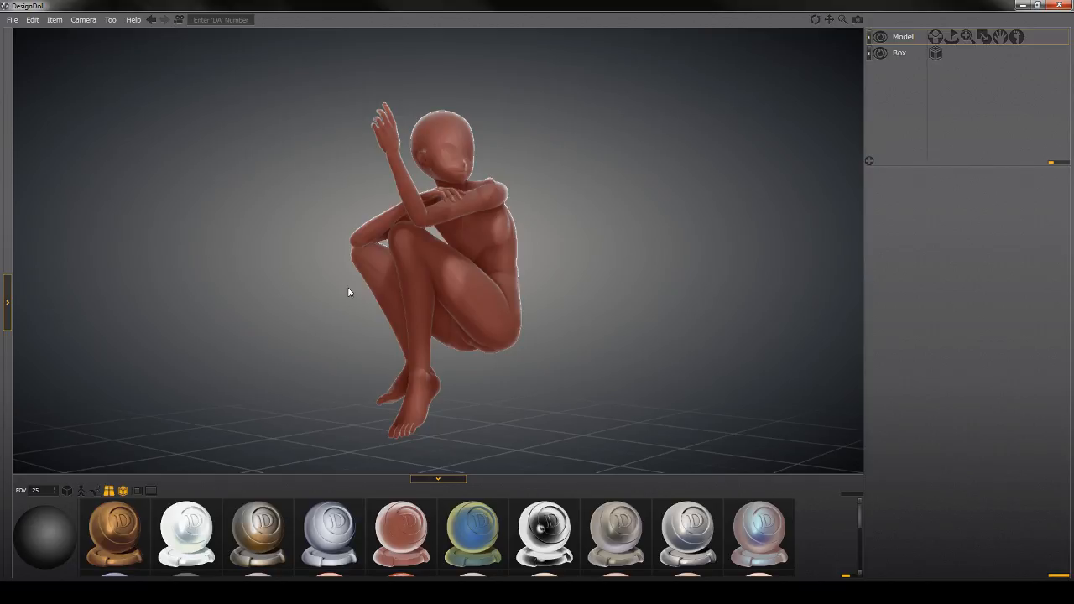
mouse_move(328, 297)
left_mouse_down()
mouse_move(311, 299)
mouse_move(587, 280)
mouse_move(758, 283)
mouse_move(738, 297)
mouse_move(228, 293)
mouse_move(260, 313)
mouse_move(242, 267)
mouse_move(377, 304)
mouse_move(514, 301)
left_mouse_up()
left_click_drag(572, 270, 433, 286)
mouse_move(499, 199)
left_mouse_down()
mouse_move(577, 213)
mouse_move(590, 196)
left_mouse_up()
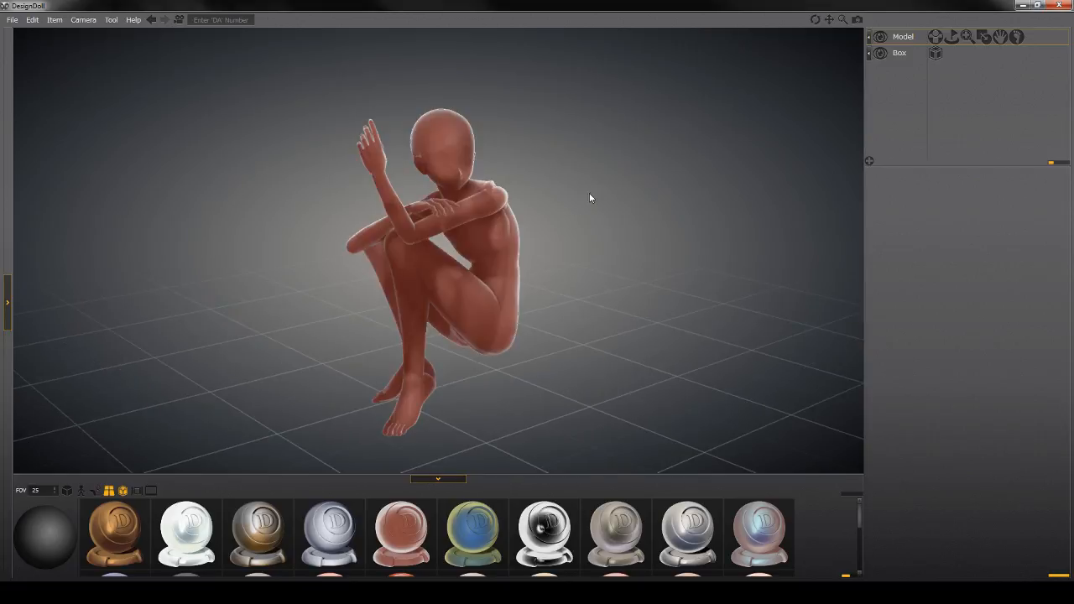
left_click(1061, 5)
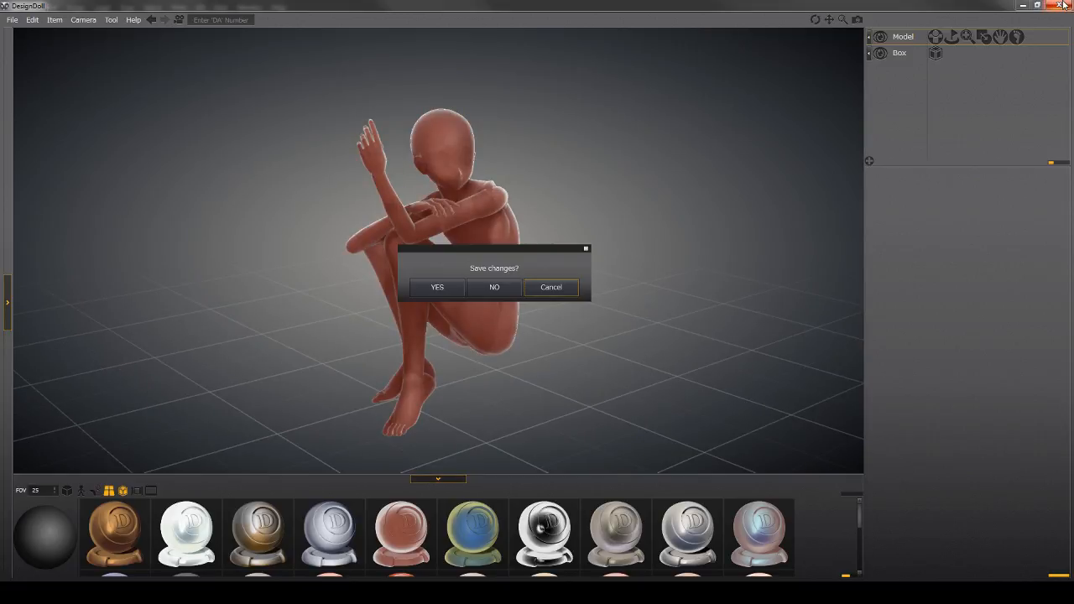
left_click(513, 286)
Step: Show Layer 2 and the blue Layer 1 over the painting, leaving the mannequin on Layer 4 hidden
left_click(840, 124)
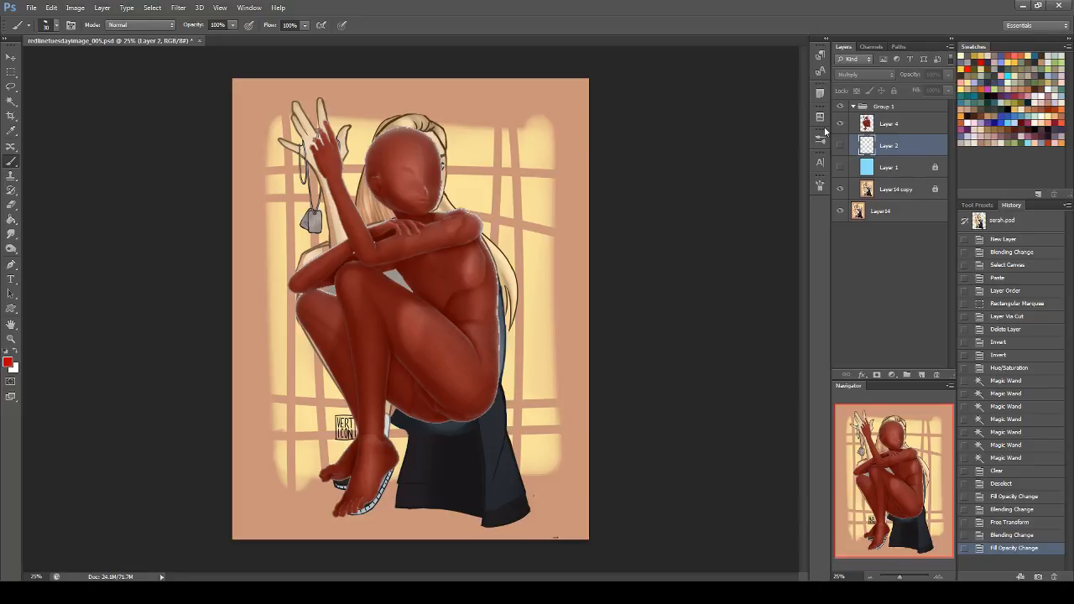
left_click(840, 145)
left_click(840, 167)
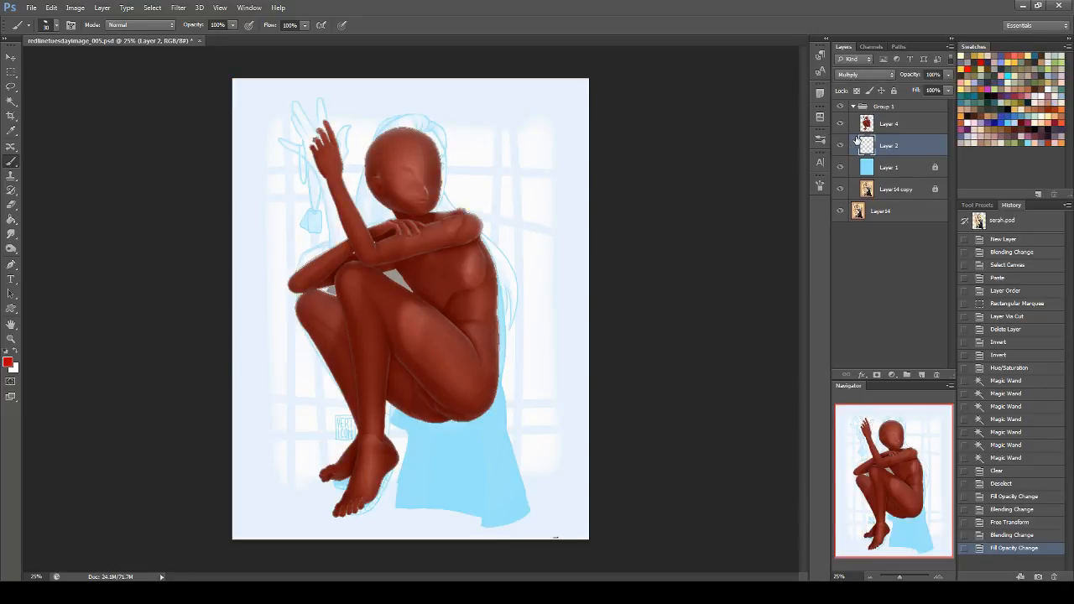
left_click(899, 128)
left_click(840, 125)
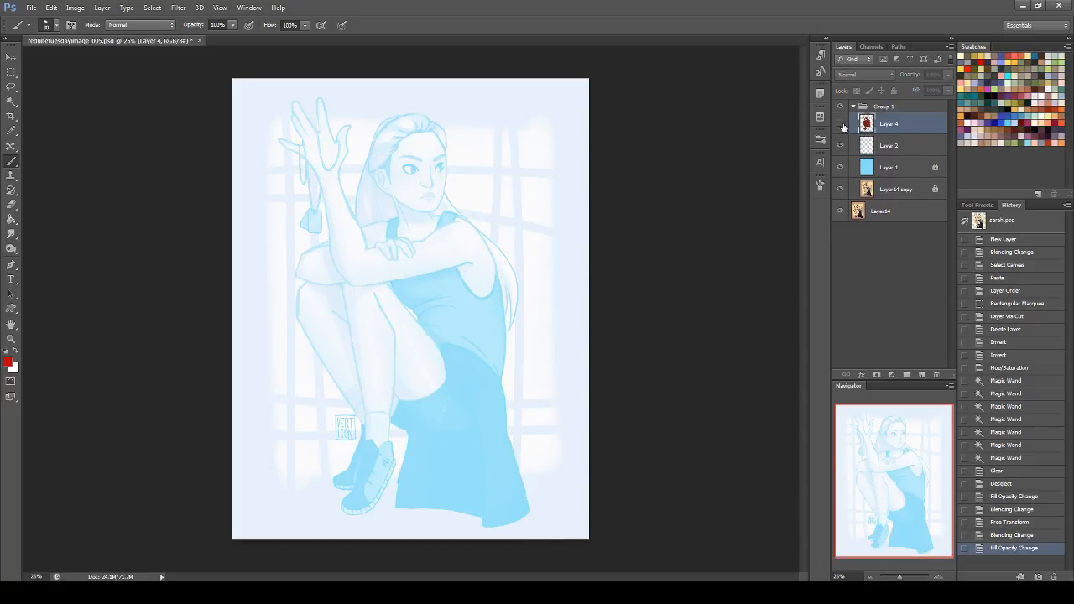
Step: Flip the canvas horizontally, comparing both orientations and ending with the mirrored one
key("ctrl+shift+h")
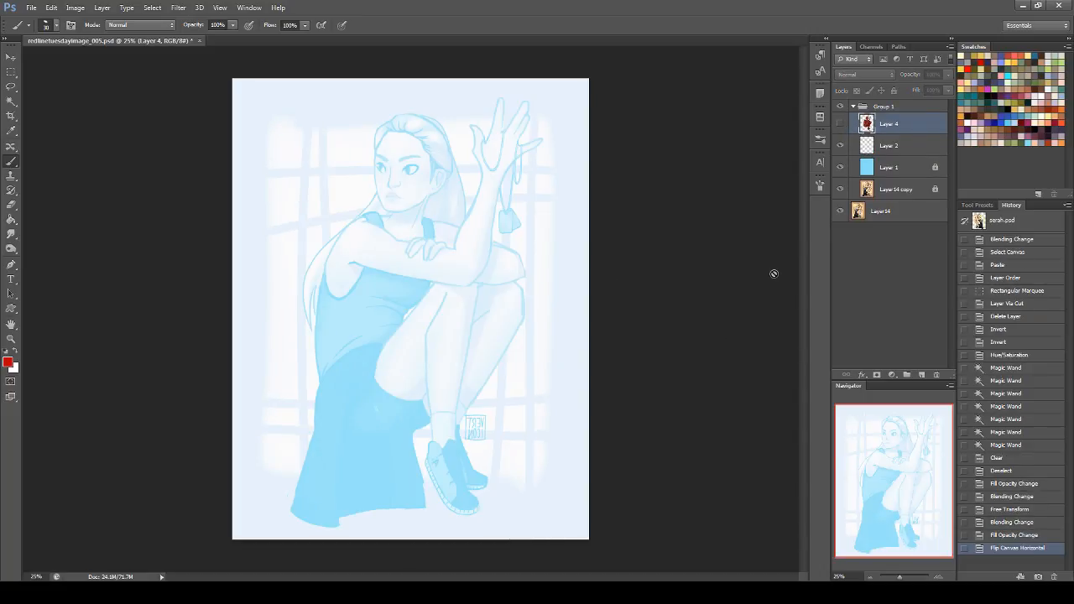
key("ctrl+shift+h")
key("ctrl+shift+h")
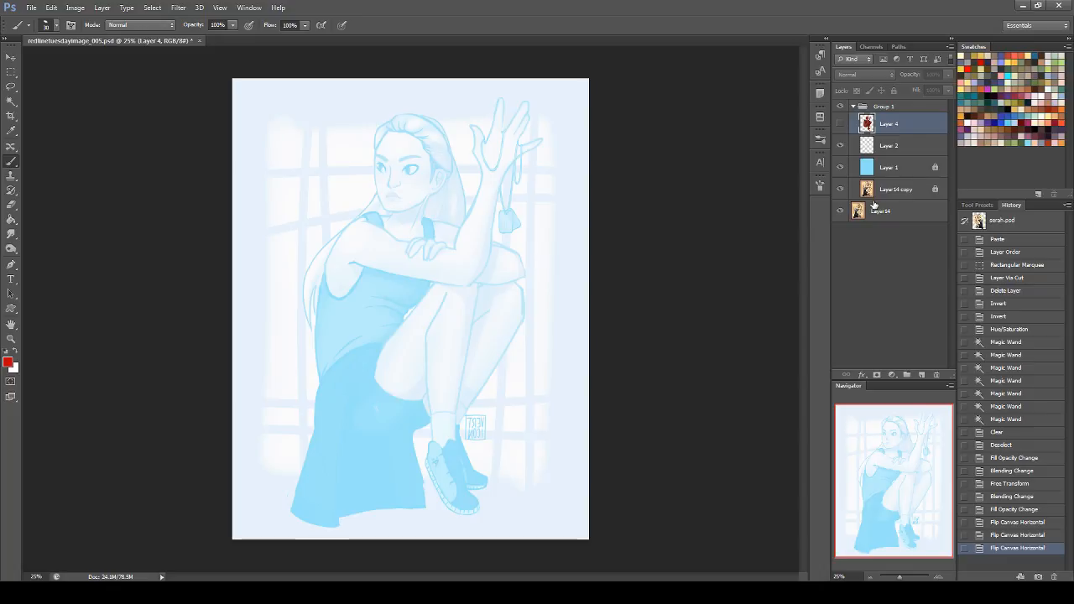
Step: On Layer 2, sketch red guide lines down the figure's back and across the base of the seat
left_click(924, 148)
mouse_move(403, 256)
left_mouse_down()
mouse_move(438, 309)
mouse_move(457, 259)
left_mouse_up()
key("ctrl+z")
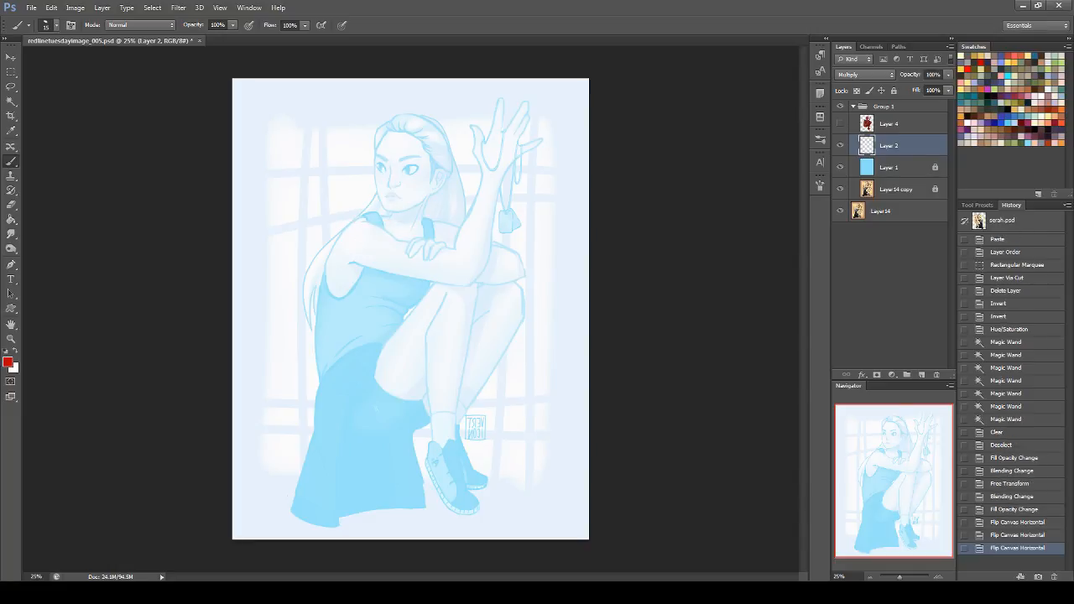
mouse_move(313, 336)
left_mouse_down()
mouse_move(336, 435)
mouse_move(437, 436)
left_mouse_up()
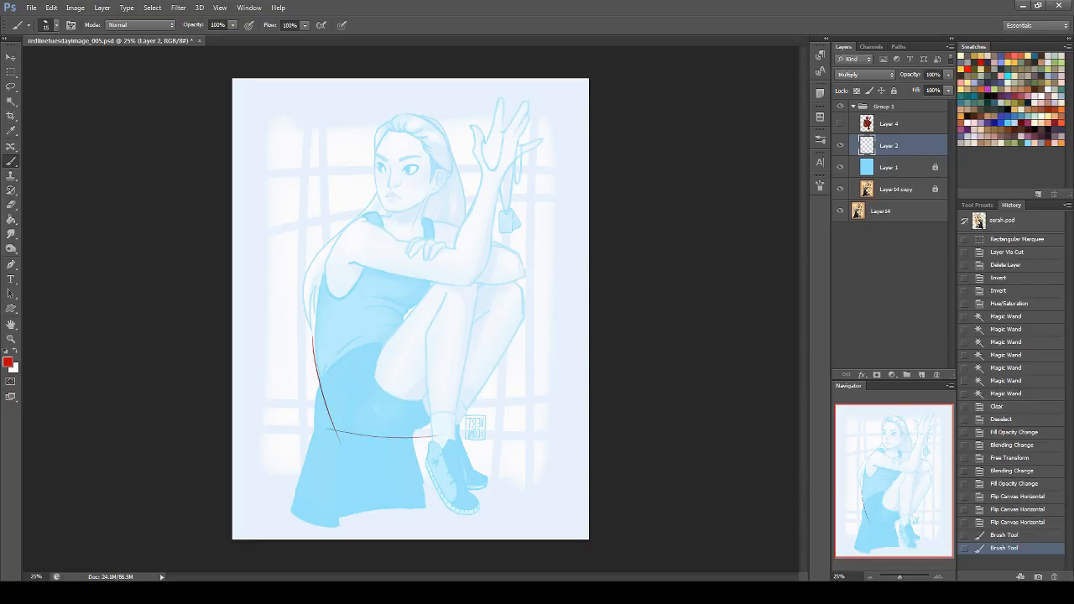
Step: Check the back and seat guide lines against the mannequin on Layer 4 and the original painting
left_click(840, 108)
left_click(840, 124)
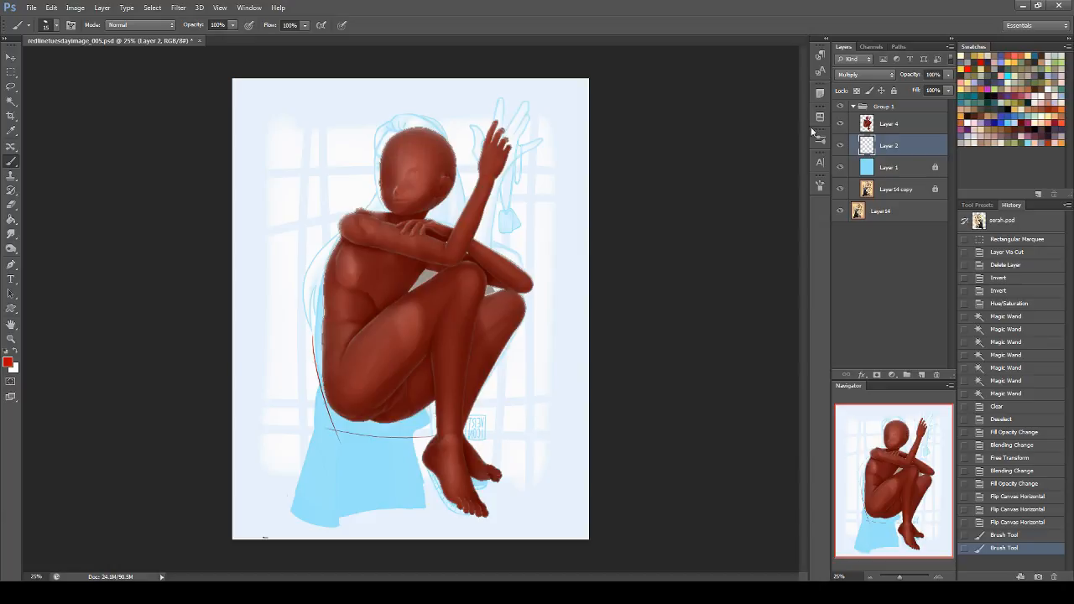
left_click(840, 124)
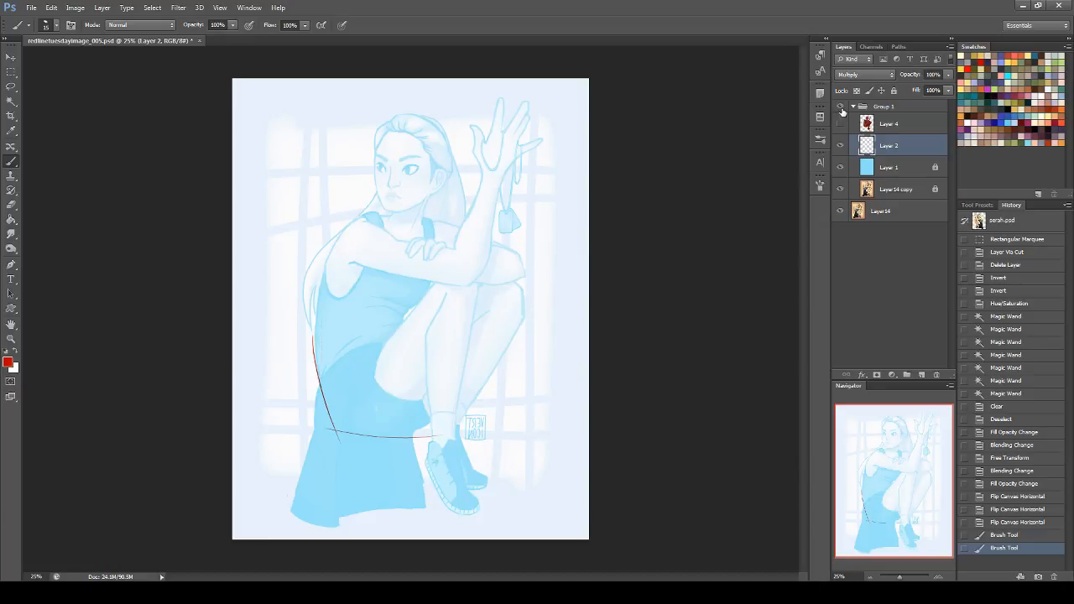
left_click(840, 107)
left_click(840, 107)
Step: Redraw the seat line and sketch the pelvis with an arched upper edge and slanted lines below the thighs
left_click_drag(347, 435, 461, 418)
key("ctrl+z")
left_click_drag(337, 431, 441, 428)
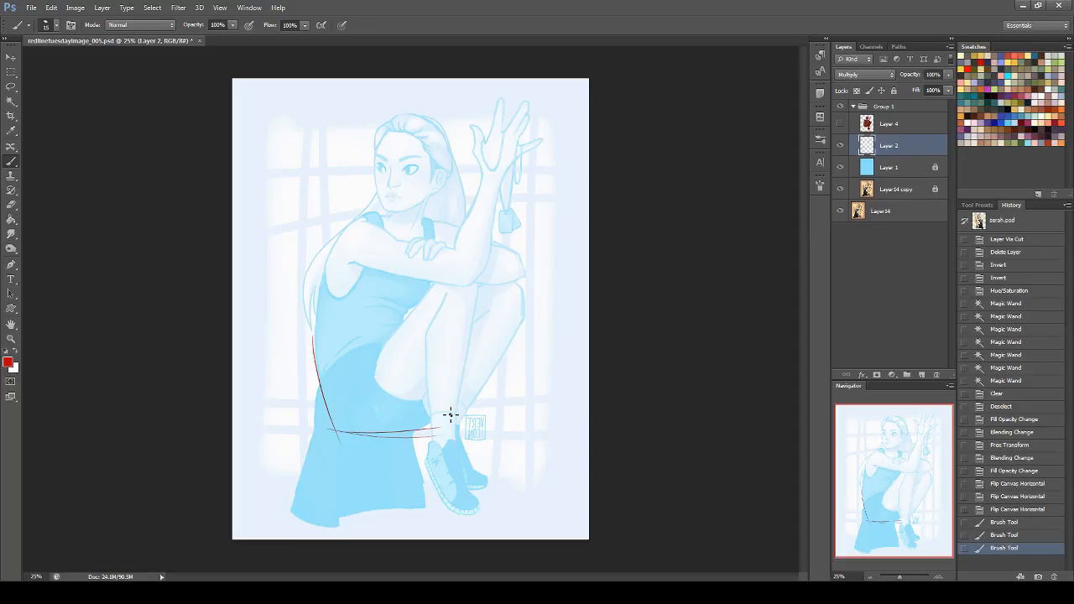
mouse_move(322, 370)
left_mouse_down()
mouse_move(375, 368)
mouse_move(391, 337)
left_mouse_up()
left_click_drag(424, 396, 390, 446)
key("ctrl+z")
left_click_drag(424, 397, 389, 441)
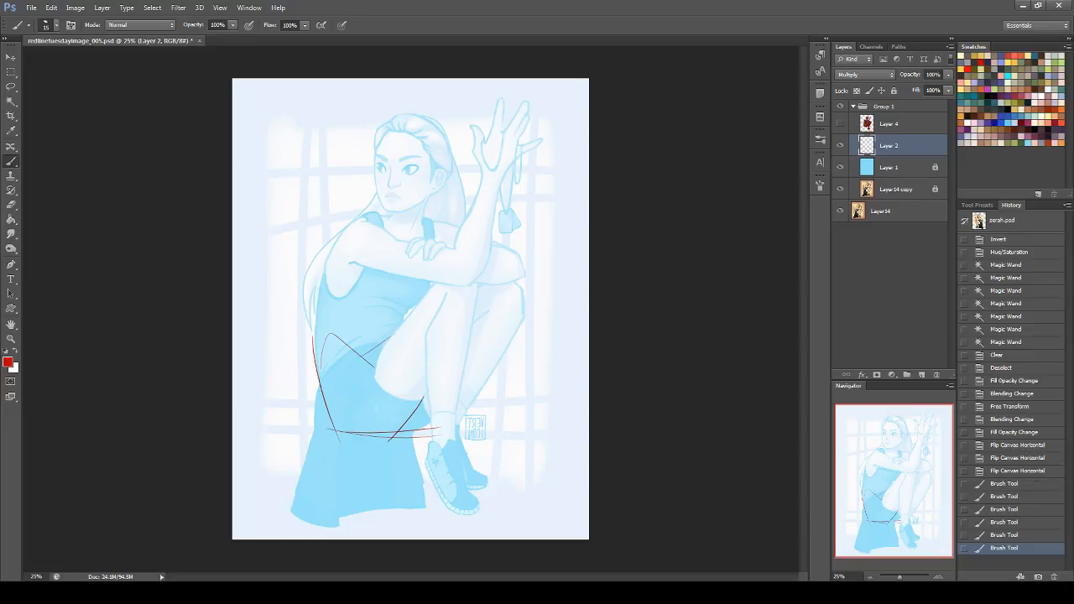
left_click_drag(470, 381, 433, 416)
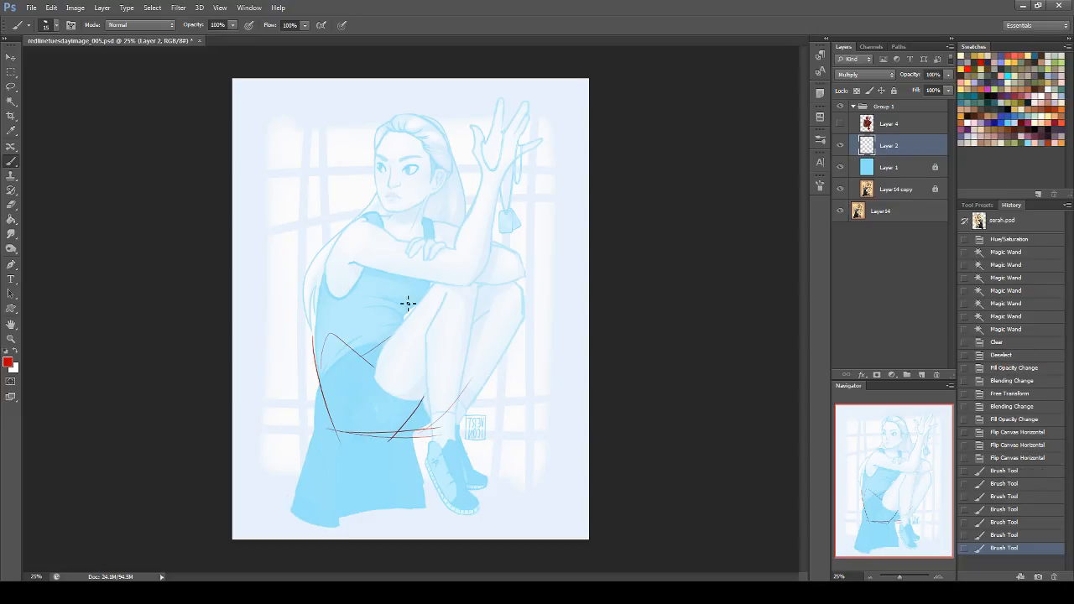
Step: Sketch the side and lower edge of the ribcage and strengthen the upper back line
left_click_drag(325, 271, 325, 420)
key("ctrl+z")
left_click_drag(320, 307, 320, 376)
mouse_move(322, 305)
left_mouse_down()
mouse_move(401, 302)
mouse_move(405, 325)
left_mouse_up()
left_click_drag(328, 277, 316, 335)
Step: Sketch the shoulder lines on both sides of the neck, from the back across to the far shoulder
left_click_drag(348, 223, 321, 366)
key("ctrl+z")
mouse_move(347, 225)
left_mouse_down()
mouse_move(388, 213)
mouse_move(446, 245)
mouse_move(450, 234)
left_mouse_up()
key("ctrl+z")
left_click_drag(427, 221, 457, 241)
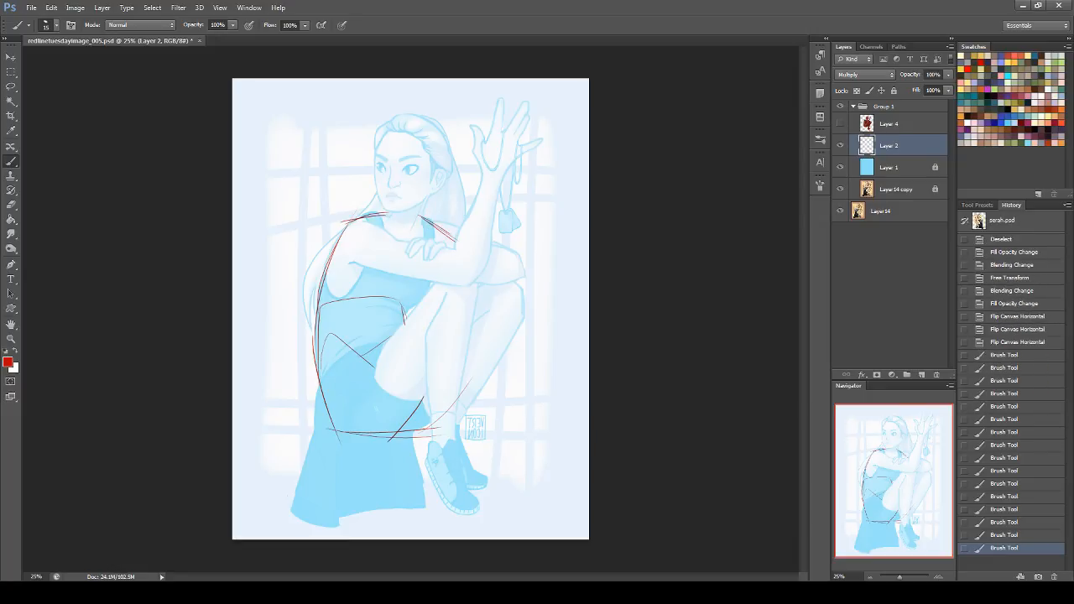
Step: Compare the sketch with the painting and draw the chest's centre line, lower ribcage curve and far chest contour
left_click(841, 106)
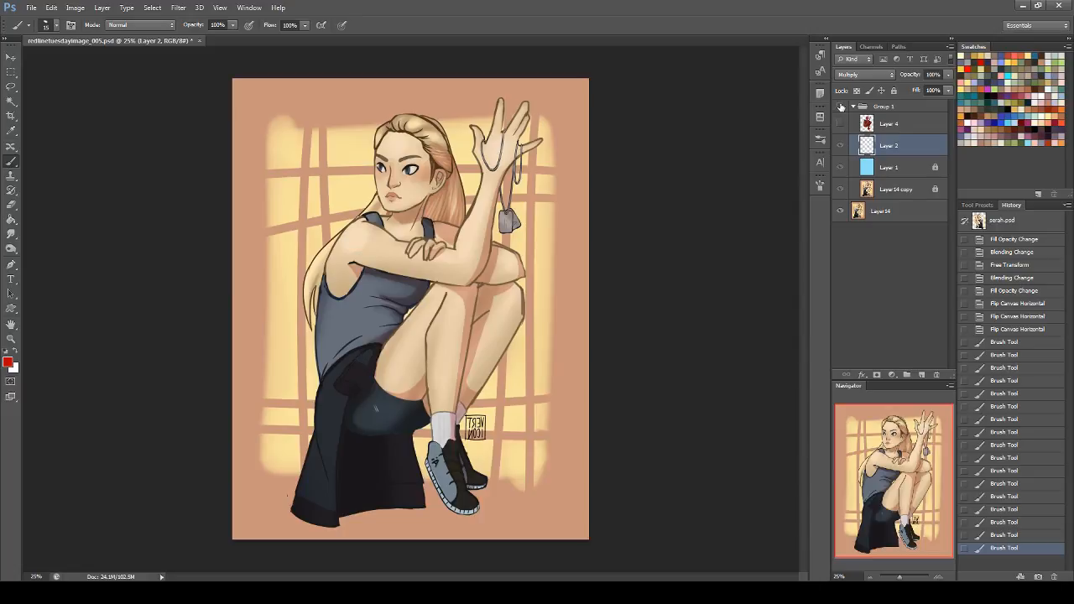
left_click(840, 106)
left_click_drag(423, 284, 422, 291)
left_click_drag(401, 222, 420, 291)
mouse_move(322, 304)
left_mouse_down()
mouse_move(397, 286)
mouse_move(407, 321)
left_mouse_up()
left_click_drag(406, 320, 438, 282)
key("ctrl+z")
left_click_drag(432, 223, 453, 275)
key("ctrl+z")
key("ctrl+z")
left_click_drag(444, 233, 412, 308)
key("ctrl+z")
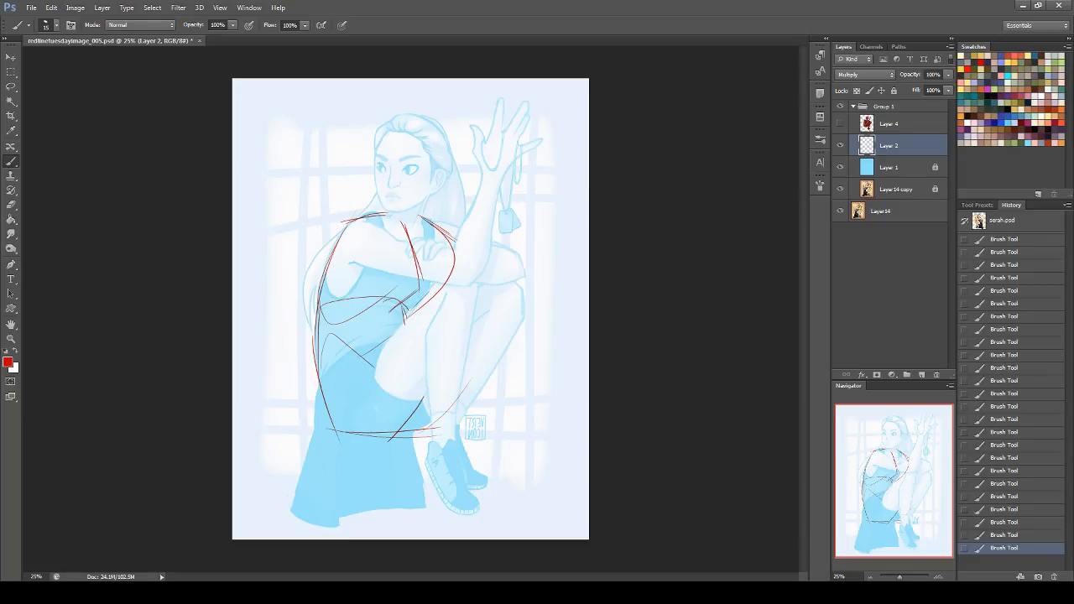
Step: Sketch the belly lines from the ribcage to the pelvis and the curved far side of the hips
left_click_drag(392, 299, 394, 348)
mouse_move(372, 359)
left_mouse_down()
mouse_move(424, 390)
mouse_move(413, 380)
mouse_move(394, 438)
left_mouse_up()
mouse_move(409, 341)
left_mouse_down()
mouse_move(449, 421)
mouse_move(450, 382)
mouse_move(438, 421)
left_mouse_up()
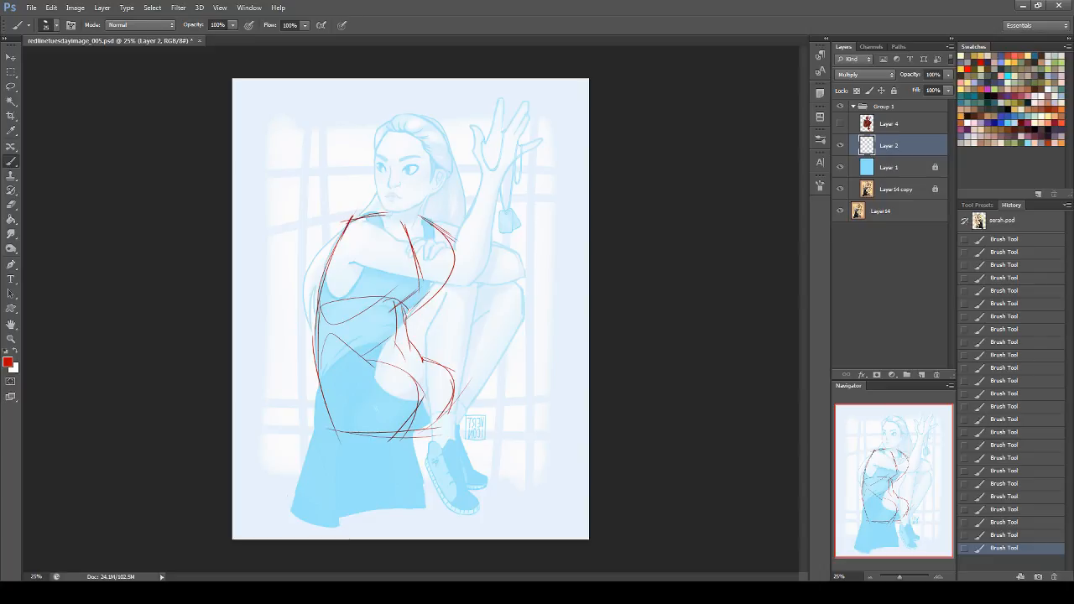
Step: Define the front contour of the pelvis and darken the line along the base of the seat
left_click_drag(397, 326, 416, 417)
key("ctrl+z")
left_click_drag(420, 356, 417, 411)
left_click_drag(419, 374, 388, 438)
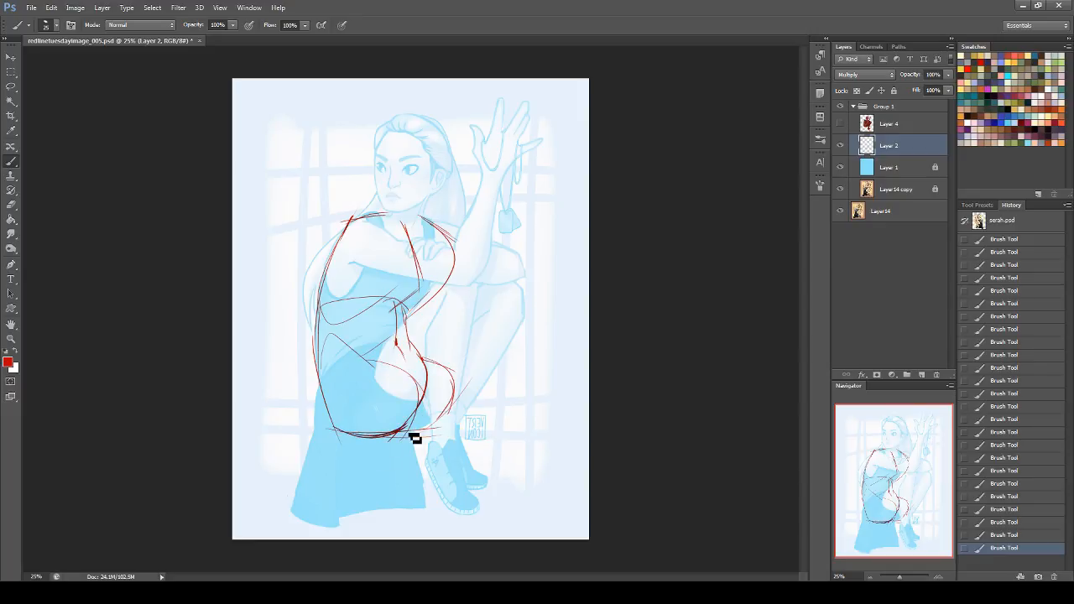
left_click_drag(401, 433, 455, 413)
Step: Draw the collarbones meeting at the centre of the chest and two lines for the sides of the neck
mouse_move(379, 223)
left_mouse_down()
mouse_move(444, 250)
mouse_move(414, 246)
left_mouse_up()
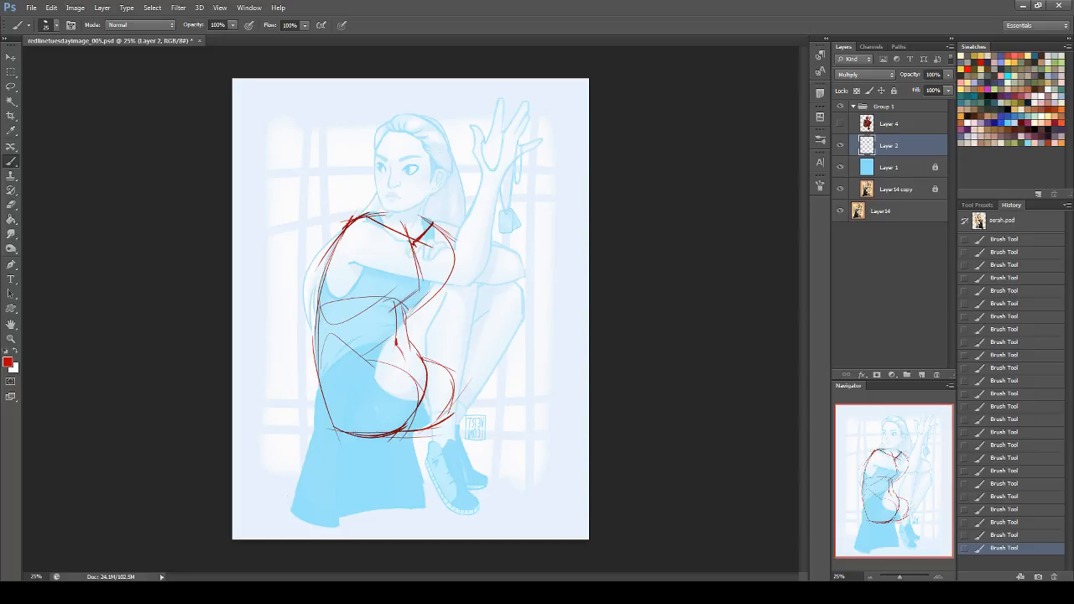
left_click_drag(396, 195, 388, 215)
left_click_drag(430, 195, 418, 225)
Step: Add a new layer above the red sketch, then lock the sketch's Layer 2 and rename it torso
left_click(922, 374)
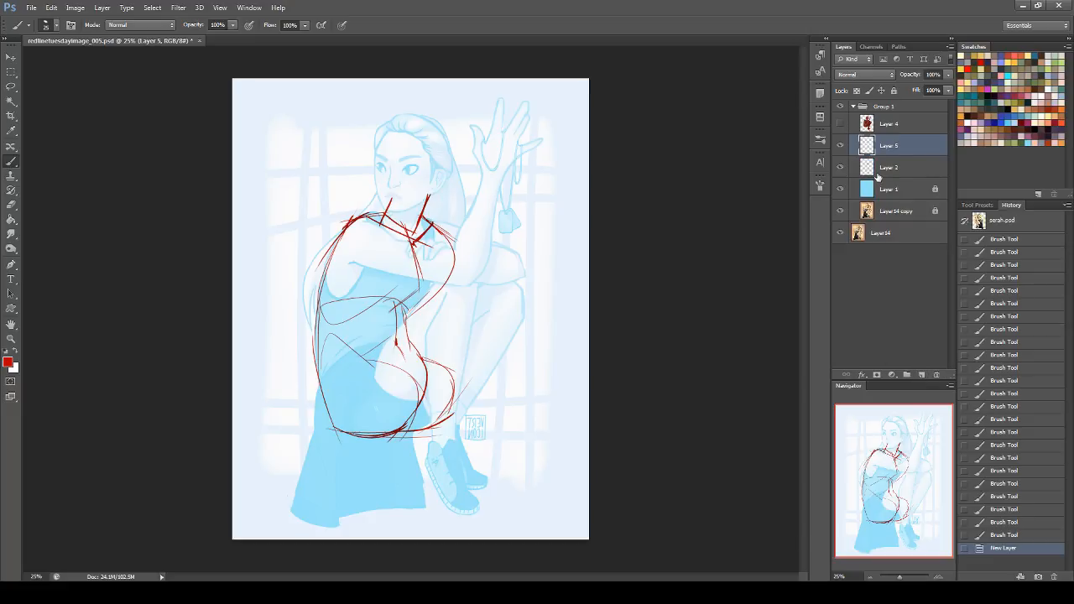
left_click(893, 160)
left_click(895, 90)
double_click(890, 168)
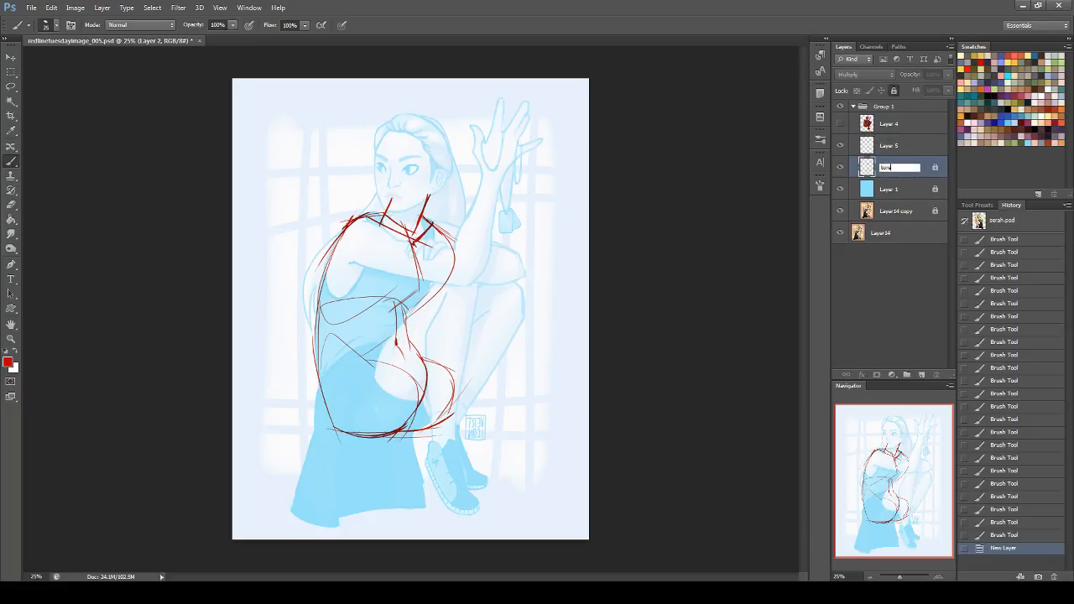
key("Return")
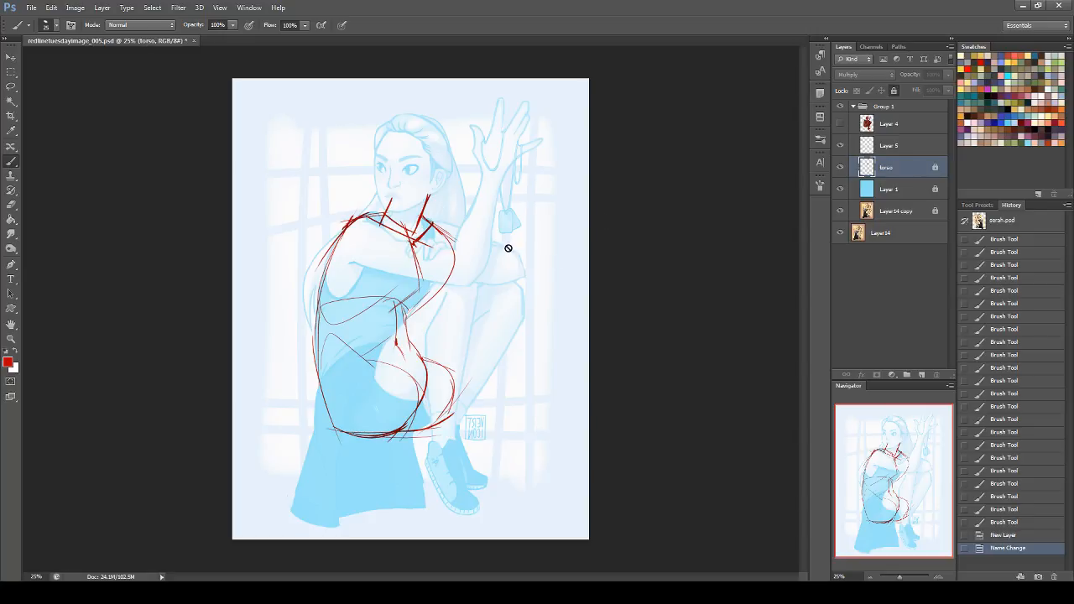
Step: Set Layer 5 to Multiply blending and choose orange as the brush colour
left_click(889, 146)
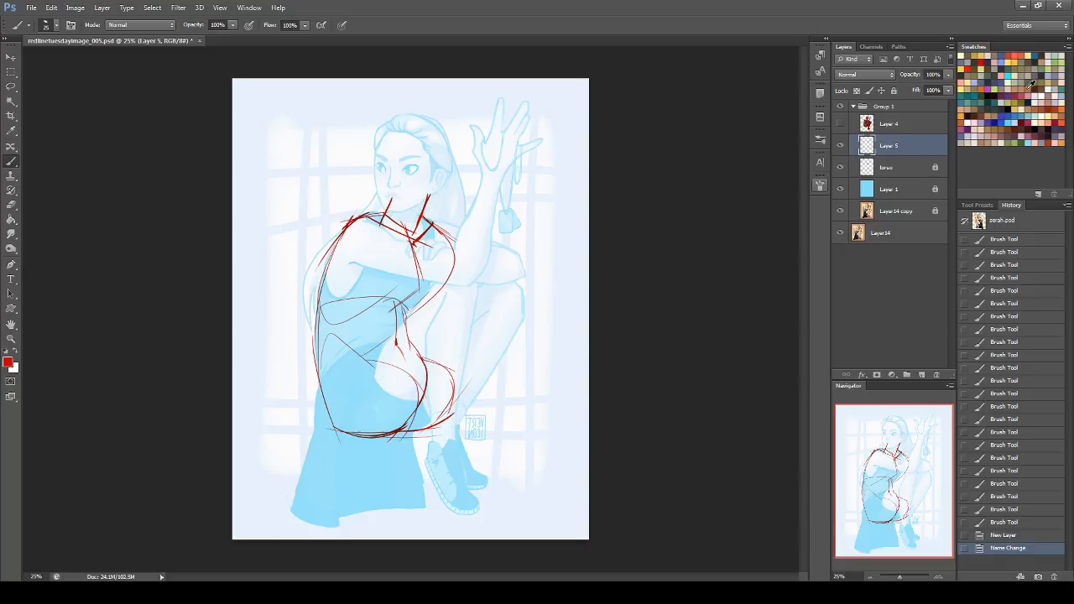
left_click(1013, 60)
left_click(860, 75)
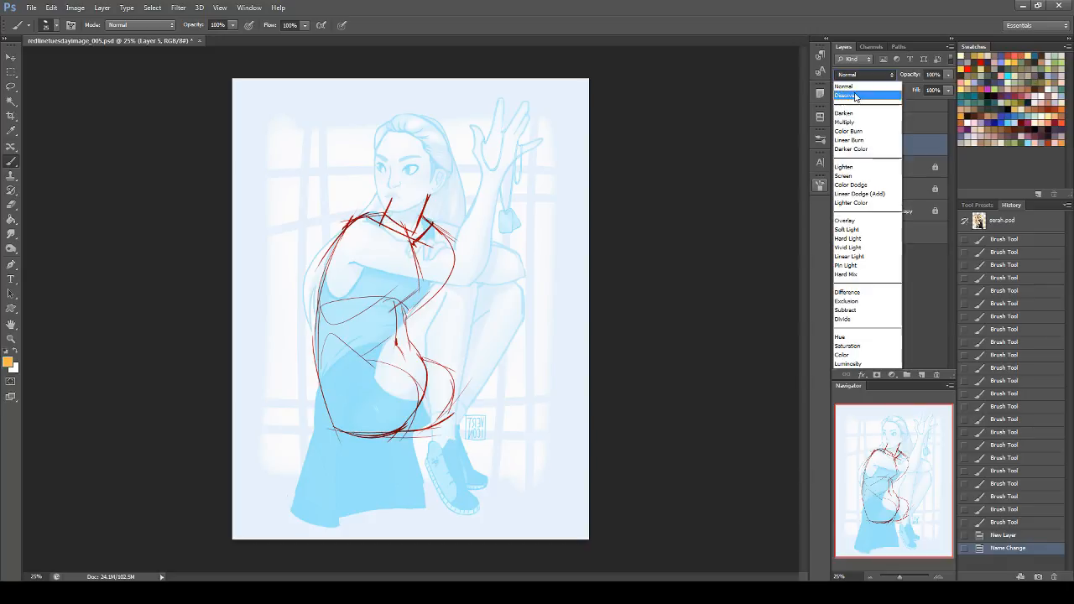
left_click(864, 126)
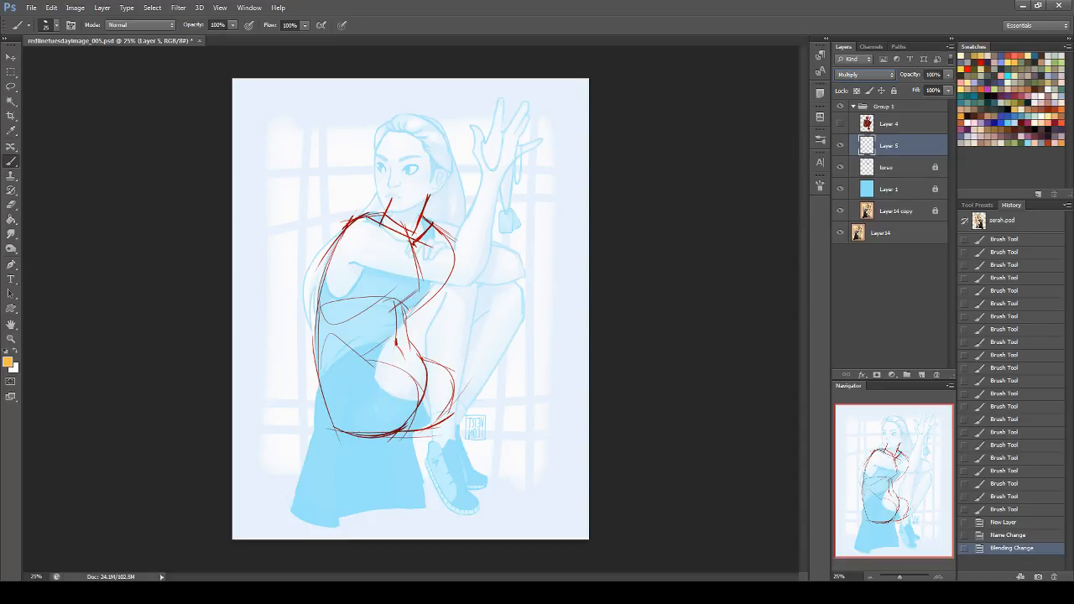
Step: Draw the upper-arm direction lines and a thick near-thigh line running from a small hip joint marker up to the knee
mouse_move(351, 241)
left_mouse_down()
mouse_move(449, 272)
mouse_move(534, 258)
left_mouse_up()
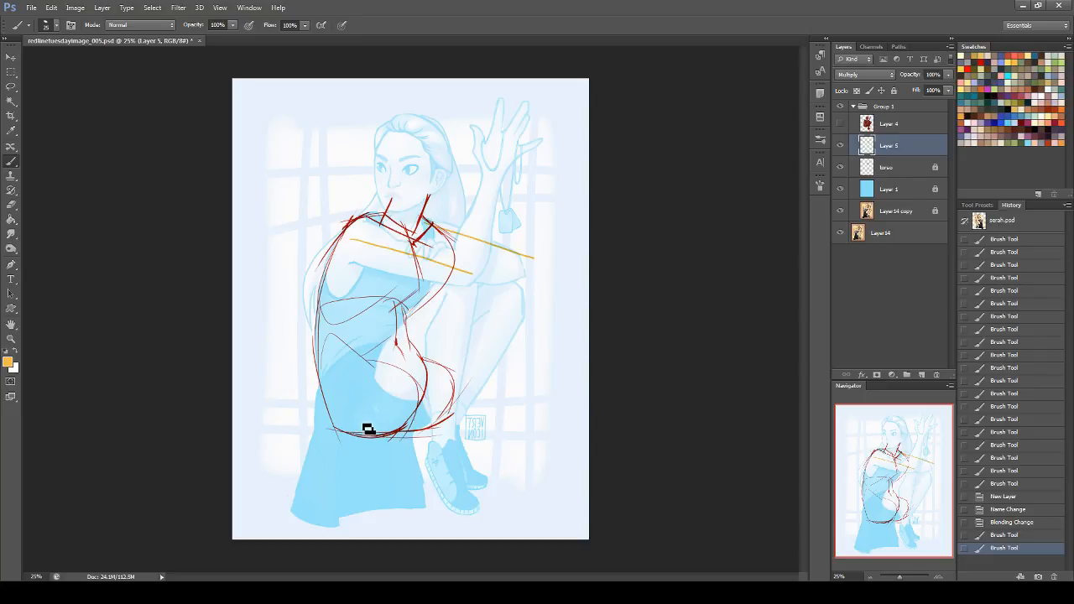
left_click_drag(368, 417, 364, 418)
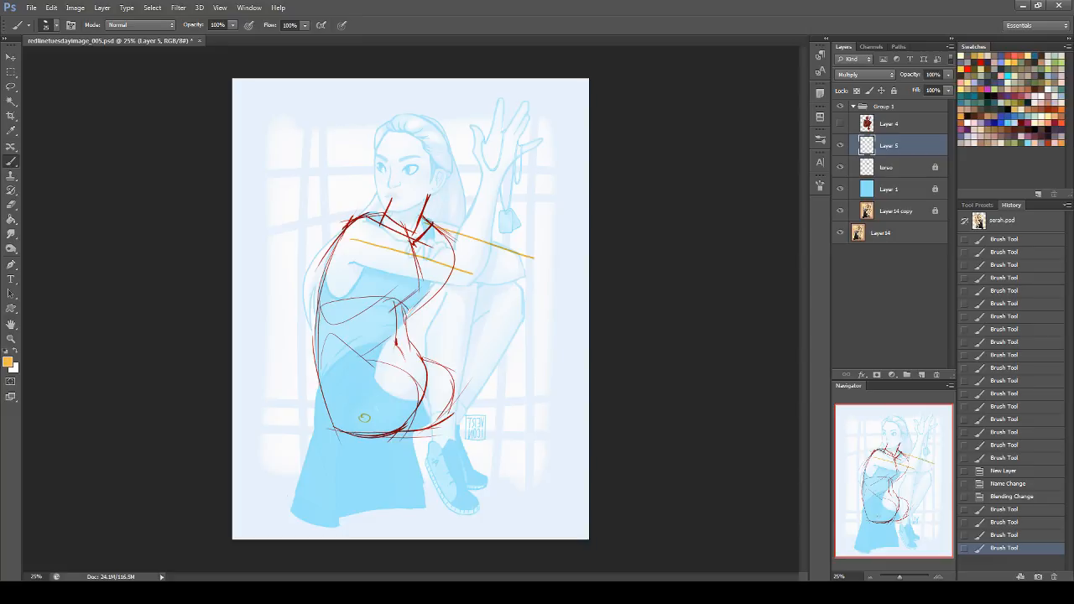
left_click_drag(466, 286, 355, 456)
left_click_drag(461, 269, 352, 453)
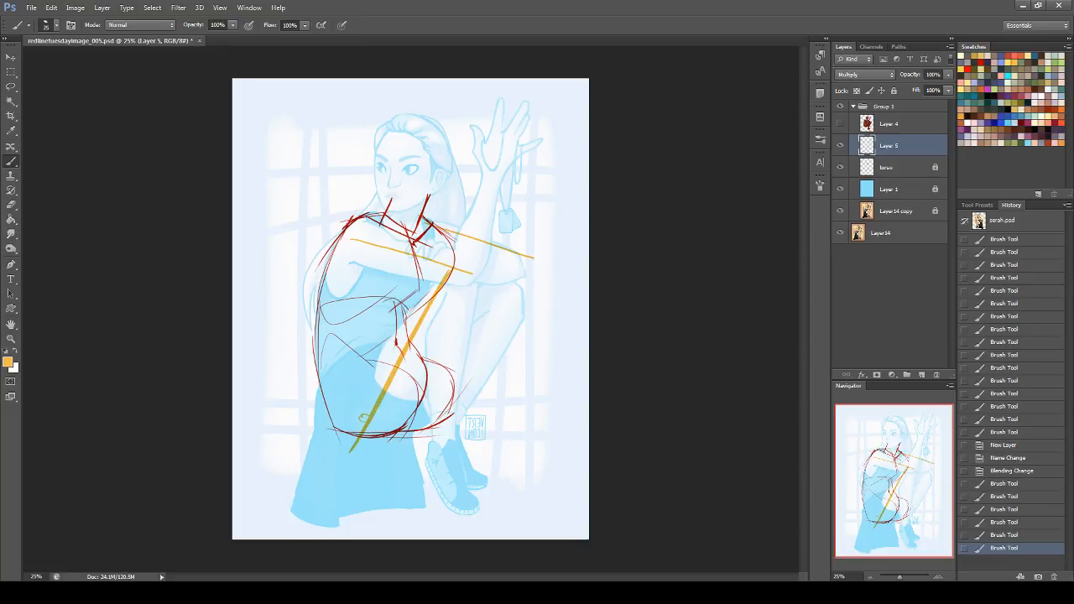
left_click_drag(450, 270, 352, 452)
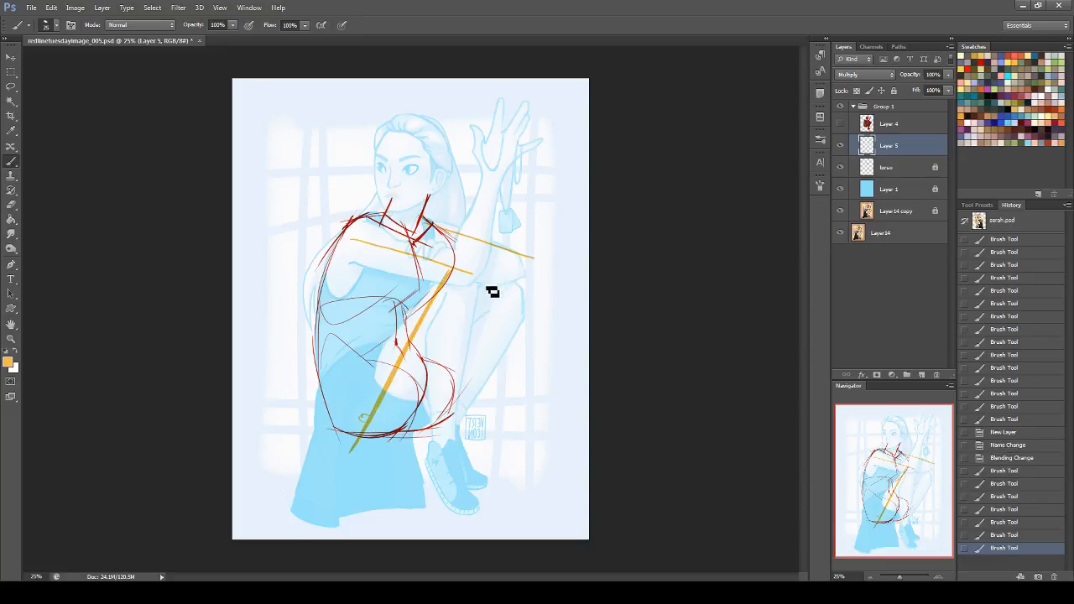
left_click_drag(449, 271, 352, 452)
Step: Draw the far thigh parallel to the near one and connect the two knees with a straight line
mouse_move(450, 271)
left_mouse_down()
mouse_move(516, 260)
mouse_move(523, 358)
left_mouse_up()
left_click_drag(519, 264, 438, 421)
left_click_drag(509, 269, 433, 426)
left_click_drag(448, 271, 380, 404)
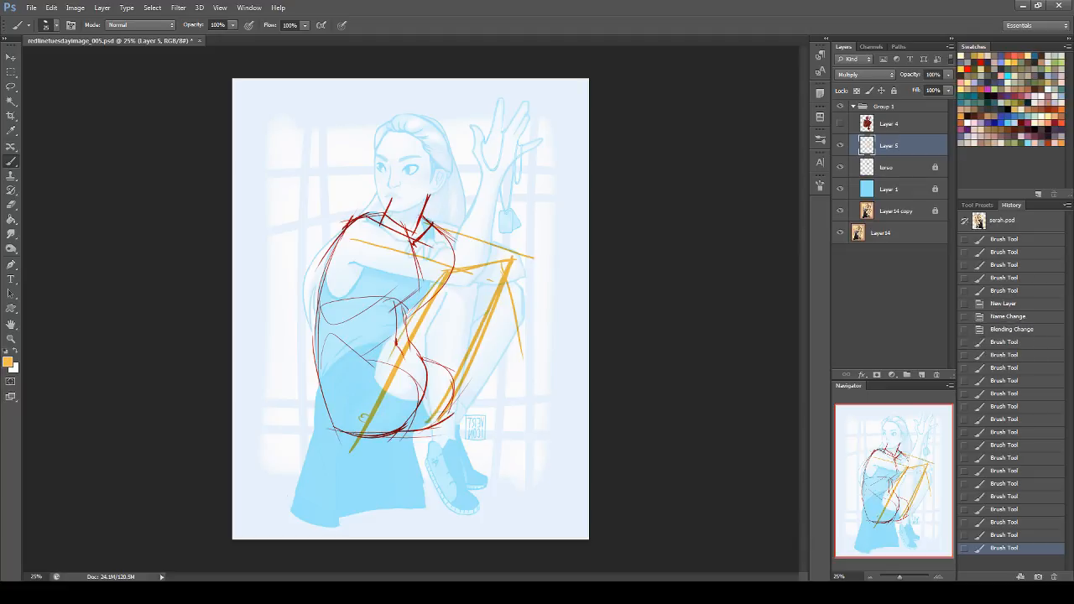
Step: Sketch a boxy front-view pelvis diagram with round hip joints in the empty background beside the head
left_click_drag(265, 127, 332, 127)
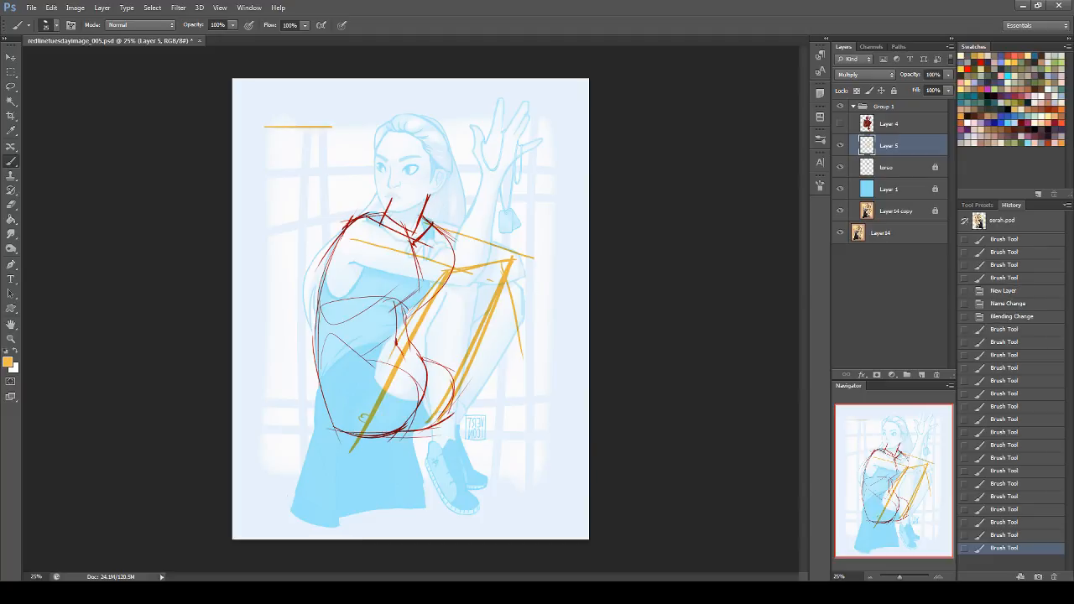
mouse_move(265, 128)
left_mouse_down()
mouse_move(267, 152)
mouse_move(278, 141)
mouse_move(264, 128)
mouse_move(268, 140)
mouse_move(315, 134)
mouse_move(325, 146)
mouse_move(329, 136)
mouse_move(271, 144)
left_mouse_up()
left_click_drag(336, 140, 287, 178)
mouse_move(328, 150)
left_mouse_down()
mouse_move(328, 174)
mouse_move(298, 190)
mouse_move(329, 177)
left_mouse_up()
left_click_drag(272, 150, 280, 182)
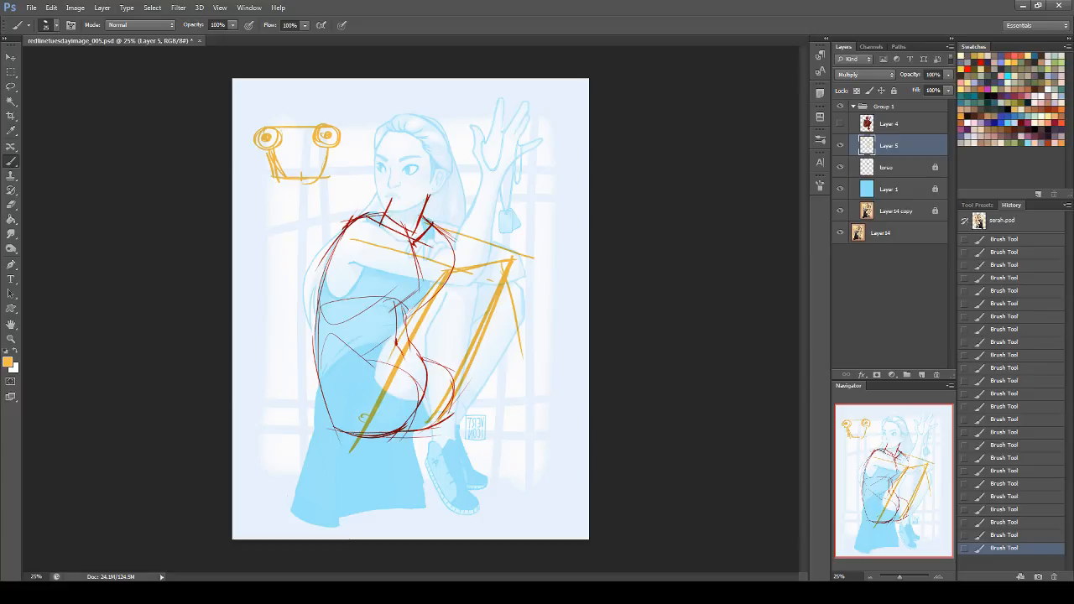
mouse_move(300, 137)
left_mouse_down()
mouse_move(300, 165)
mouse_move(290, 163)
left_mouse_up()
left_click_drag(300, 156, 311, 163)
Step: Draw a thick direction line for the raised forearm from the hand down to the elbow
left_click_drag(504, 126, 465, 267)
left_click_drag(506, 126, 464, 251)
Step: Connect the pelvis diagram's joints with an arc and sketch a tilted version of the diagram above the head
left_click_drag(281, 86, 266, 138)
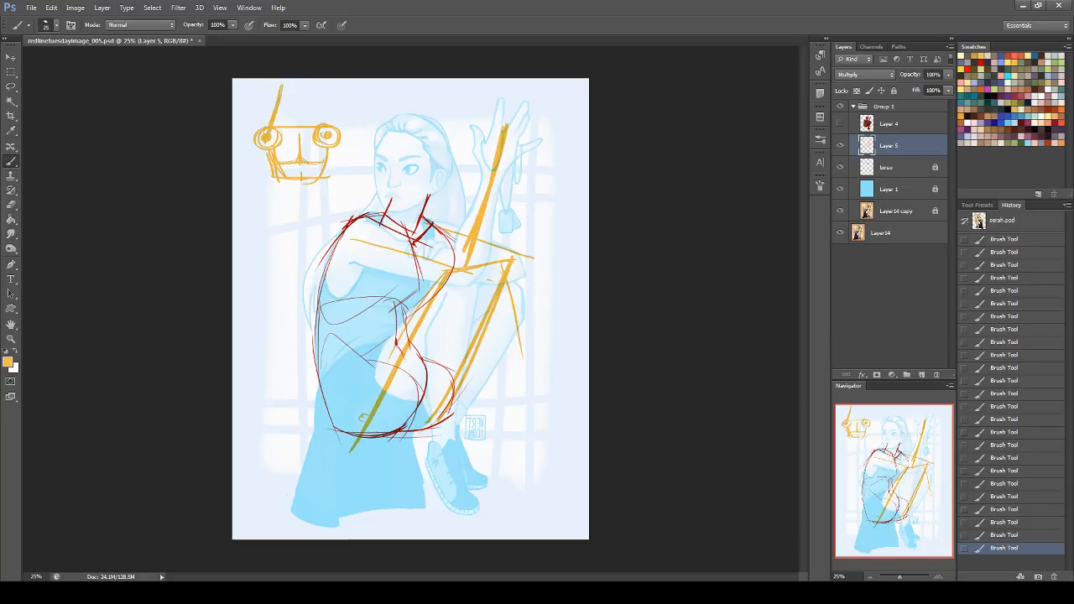
mouse_move(338, 137)
left_mouse_down()
mouse_move(302, 124)
mouse_move(265, 132)
mouse_move(298, 127)
mouse_move(344, 145)
mouse_move(290, 123)
mouse_move(261, 137)
mouse_move(333, 137)
left_mouse_up()
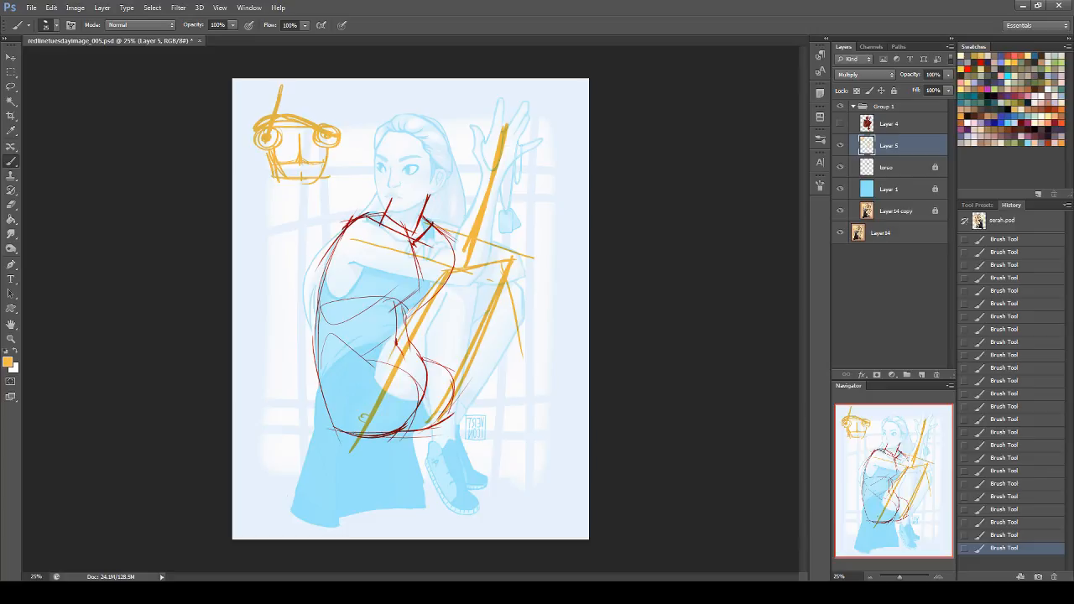
mouse_move(342, 97)
left_mouse_down()
mouse_move(413, 123)
mouse_move(388, 92)
mouse_move(414, 120)
left_mouse_up()
mouse_move(337, 95)
left_mouse_down()
mouse_move(367, 142)
mouse_move(404, 99)
mouse_move(411, 115)
mouse_move(345, 112)
mouse_move(348, 100)
mouse_move(389, 83)
left_mouse_up()
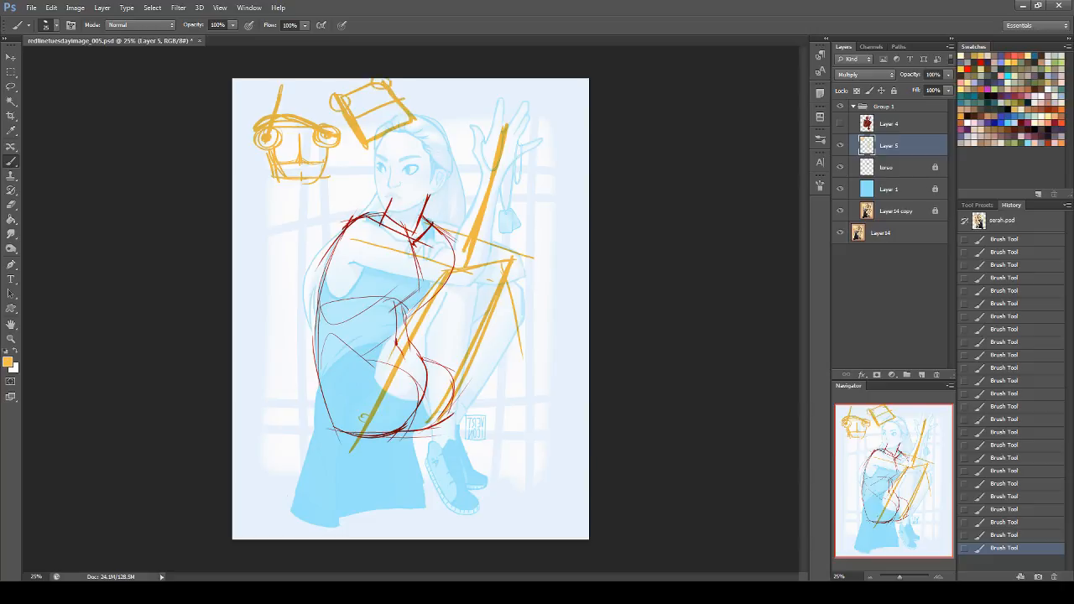
mouse_move(361, 91)
left_mouse_down()
mouse_move(372, 99)
mouse_move(364, 89)
left_mouse_up()
mouse_move(356, 144)
left_mouse_down()
mouse_move(389, 140)
mouse_move(374, 138)
mouse_move(413, 115)
left_mouse_up()
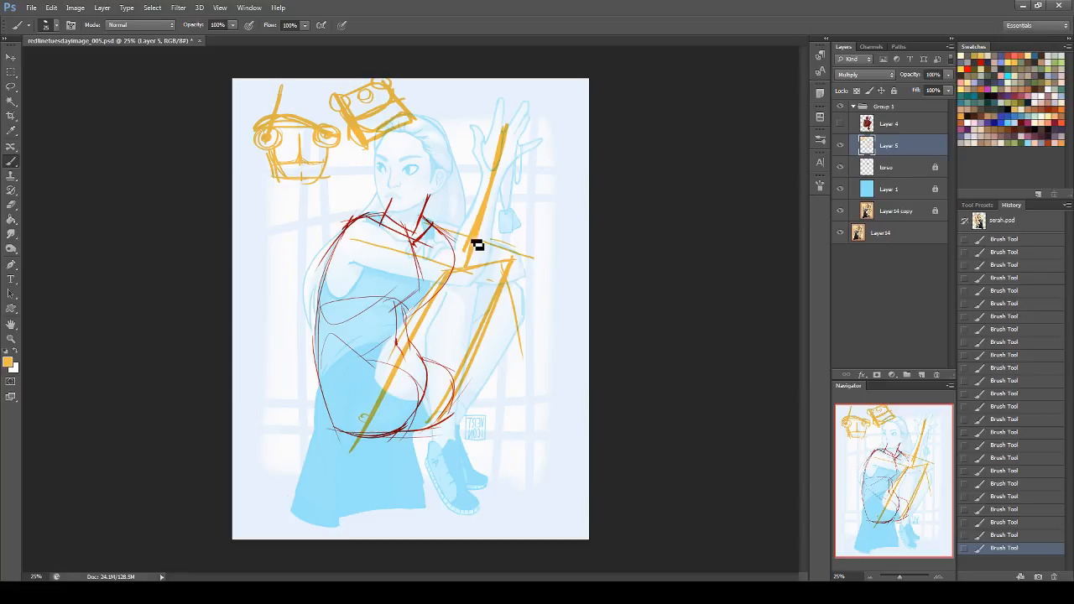
Step: Extend two leg lines and a crossing knee line from the pelvis diagram, then lasso and delete both explanatory diagrams
left_click_drag(268, 160, 257, 286)
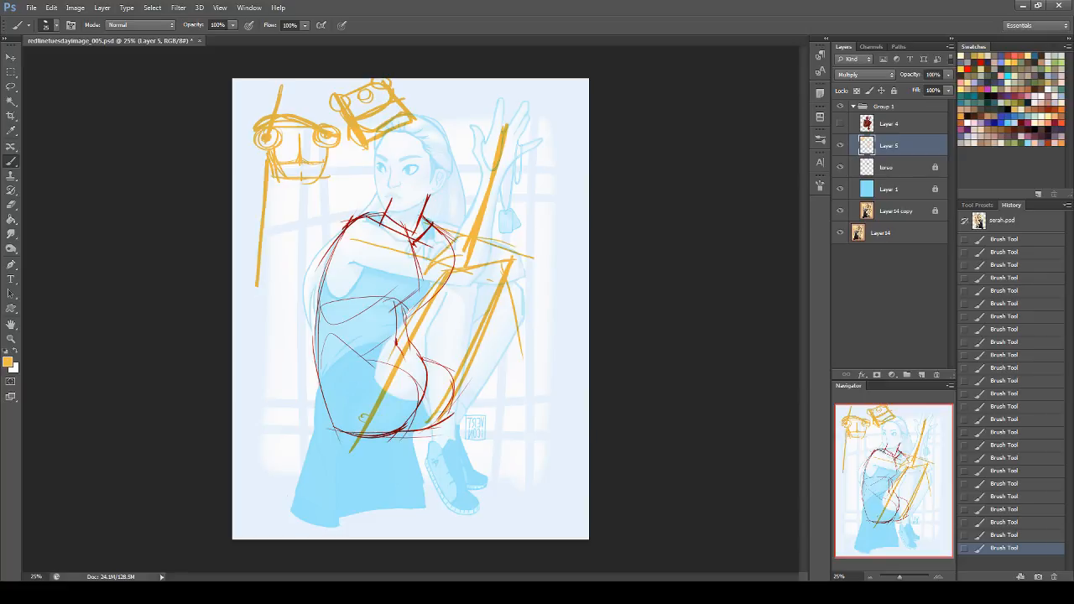
mouse_move(328, 172)
left_mouse_down()
mouse_move(328, 274)
mouse_move(328, 161)
left_mouse_up()
mouse_move(349, 251)
left_mouse_down()
mouse_move(237, 253)
mouse_move(248, 259)
left_mouse_up()
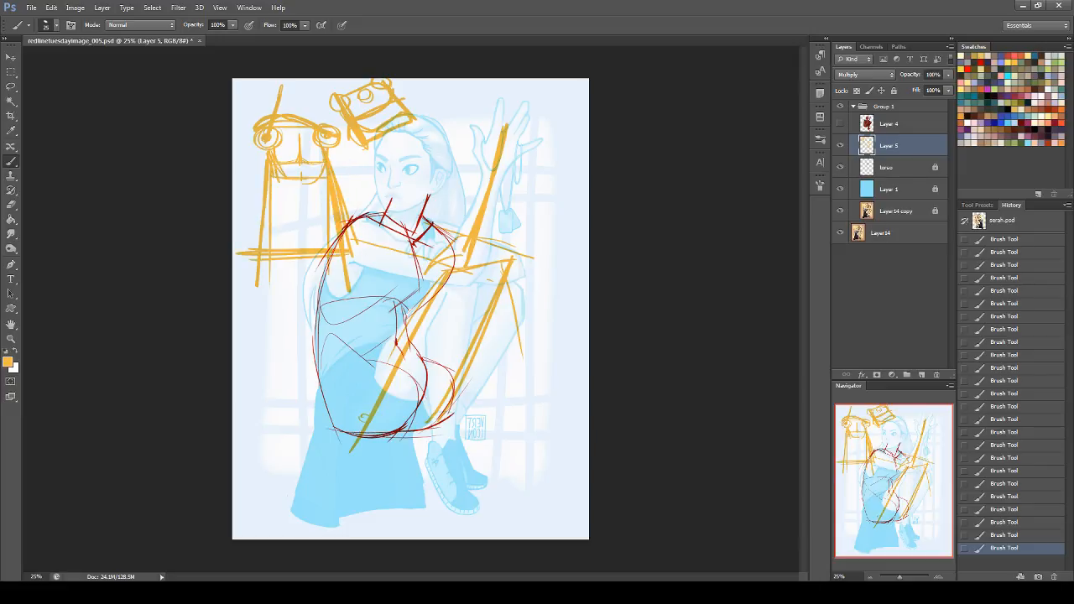
left_click(10, 87)
mouse_move(353, 208)
left_mouse_down()
mouse_move(352, 308)
mouse_move(229, 276)
mouse_move(261, 58)
mouse_move(414, 82)
mouse_move(420, 143)
mouse_move(369, 170)
mouse_move(355, 208)
left_mouse_up()
key("Delete")
key("ctrl+d")
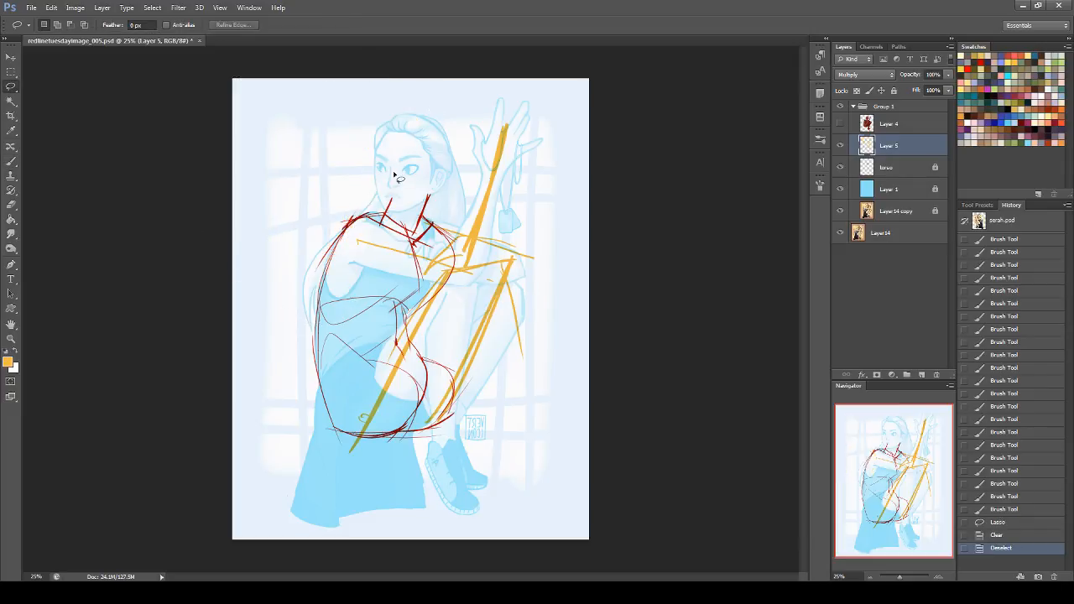
Step: Circle both knee joints with thick orange strokes and compare the sketch with the original painting
left_click(11, 161)
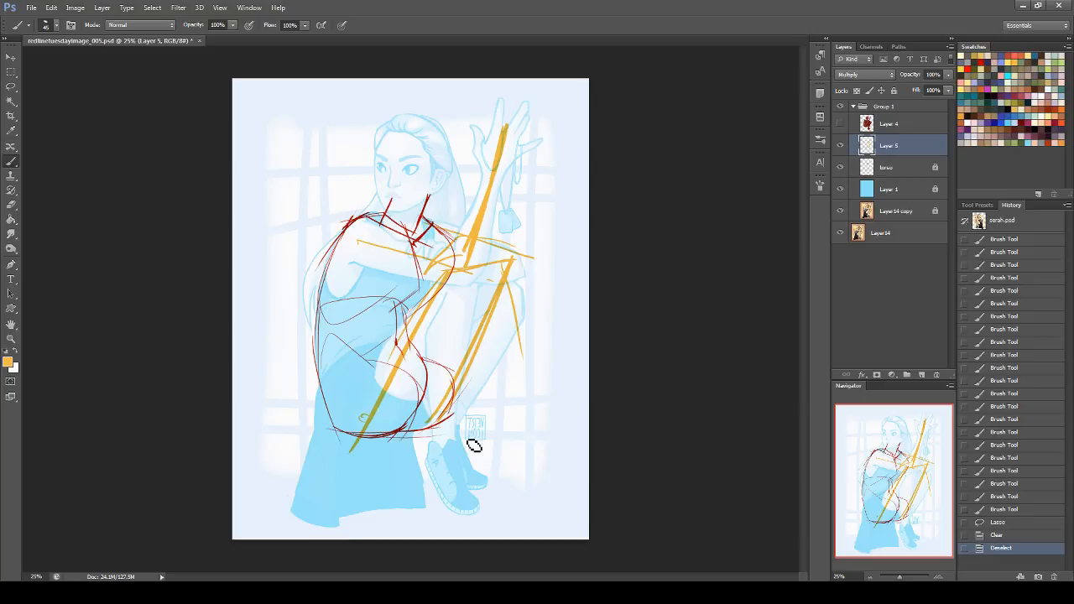
mouse_move(439, 273)
left_mouse_down()
mouse_move(533, 258)
mouse_move(463, 277)
mouse_move(479, 280)
mouse_move(516, 257)
left_mouse_up()
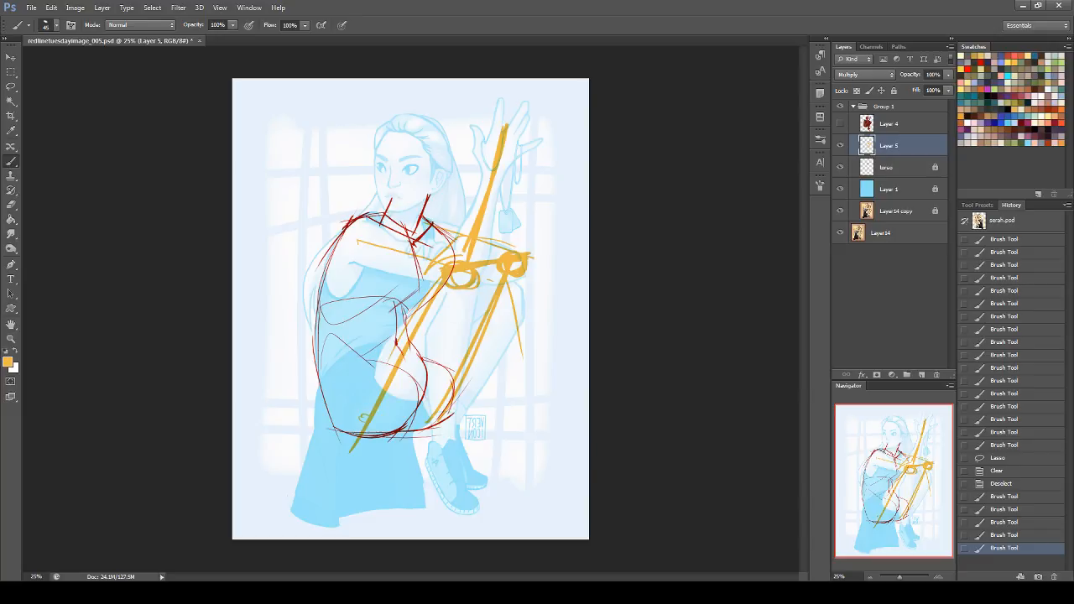
key("z")
left_click(841, 107)
left_click(842, 106)
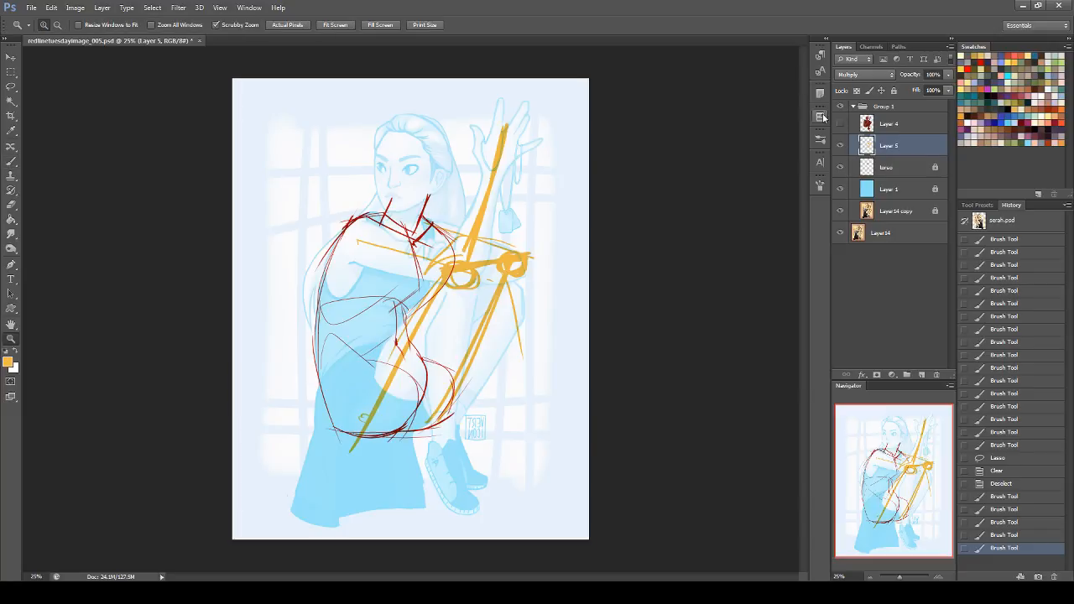
key("b")
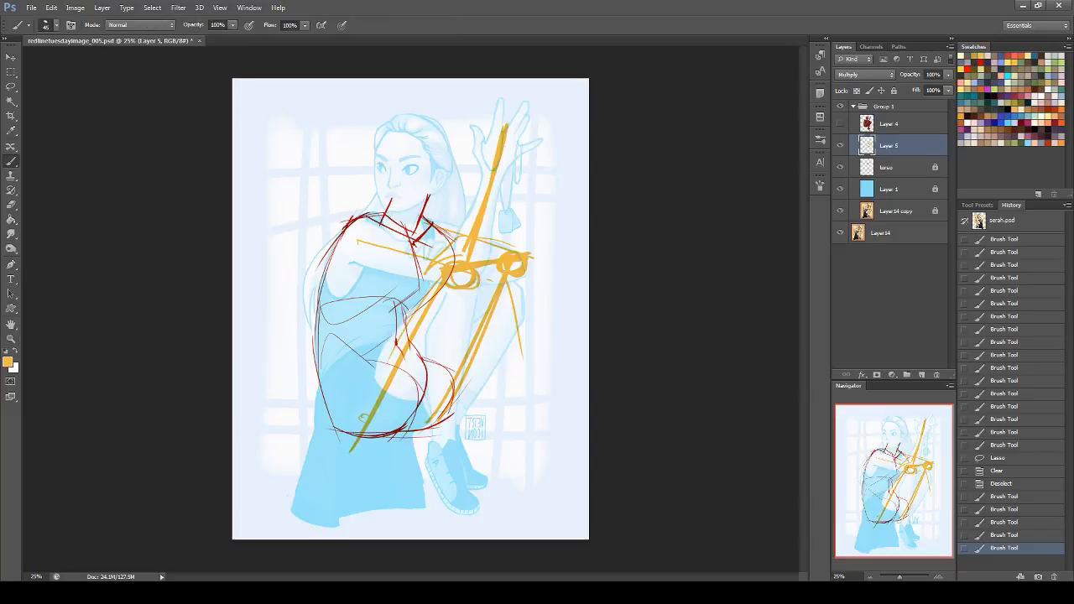
Step: Draw both shins from the knees down to a meeting point at the ankles, with a horizontal guide line at seat level
left_click_drag(452, 288, 501, 445)
key("ctrl+z")
left_click_drag(451, 286, 502, 436)
left_click(413, 437)
left_click_drag(408, 435, 539, 449)
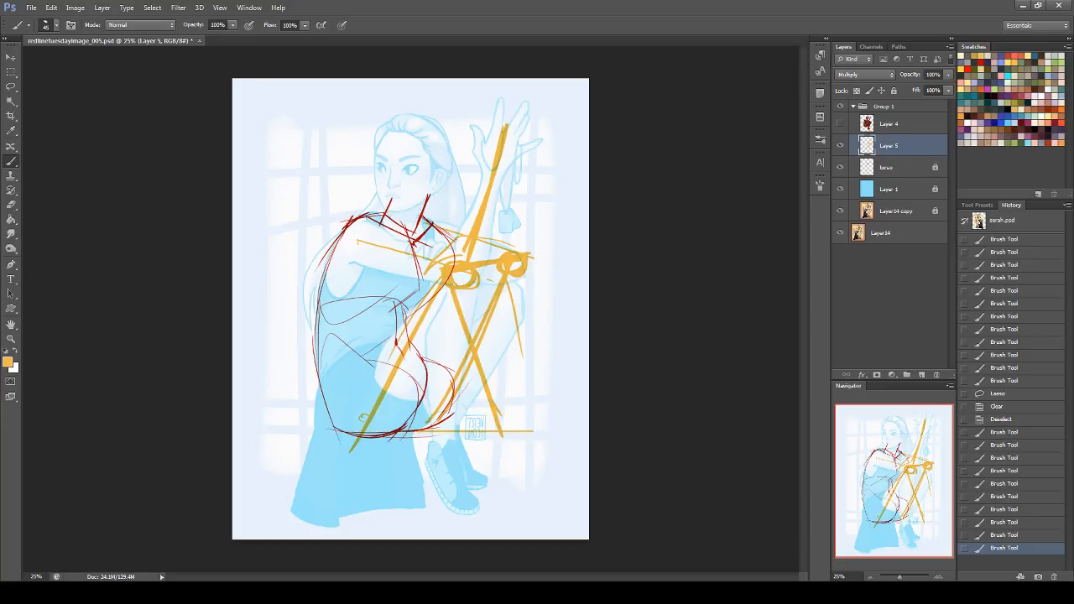
mouse_move(528, 279)
left_mouse_down()
mouse_move(513, 468)
mouse_move(506, 446)
mouse_move(527, 443)
mouse_move(534, 465)
left_mouse_up()
key("ctrl+z")
key("ctrl+z")
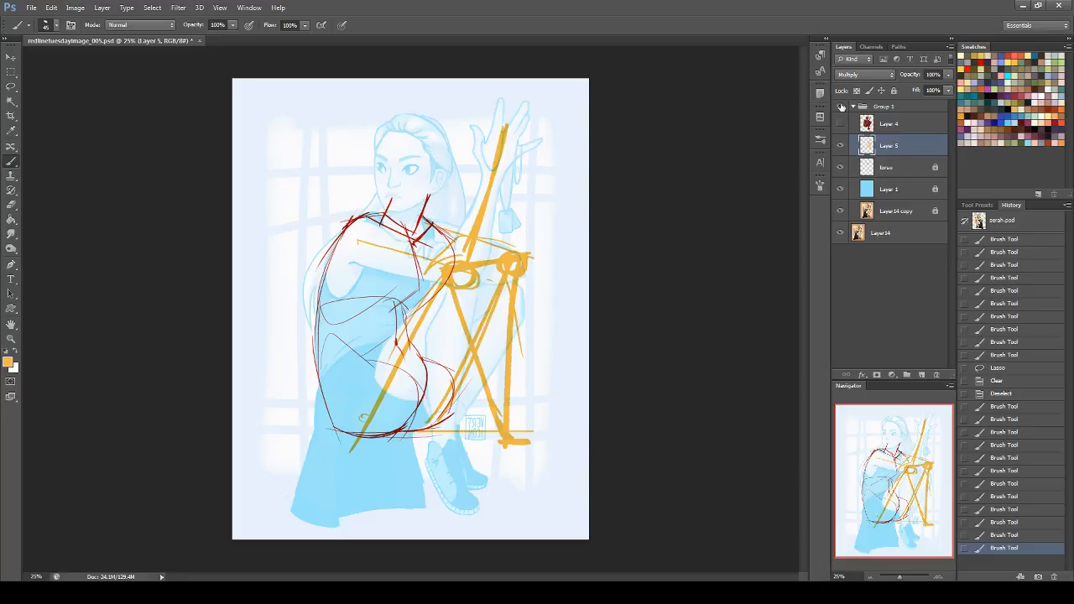
Step: Toggle Group 1 to compare with the painting, then thicken the upper part of the near shin
left_click(840, 107)
left_click(839, 108)
left_click(841, 108)
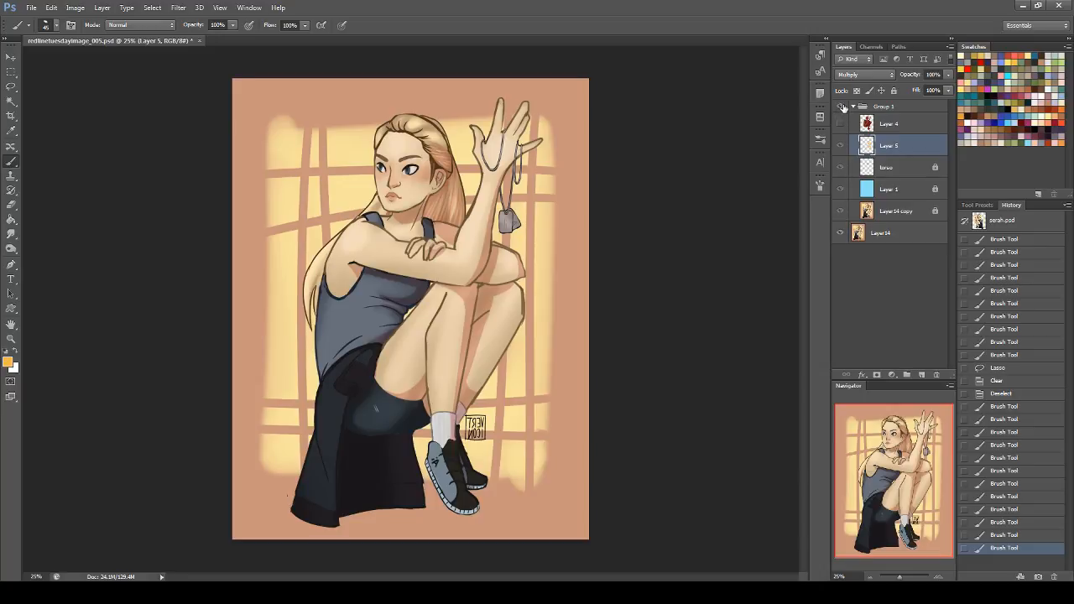
left_click(843, 108)
left_click_drag(454, 288, 484, 356)
left_click_drag(460, 290, 480, 361)
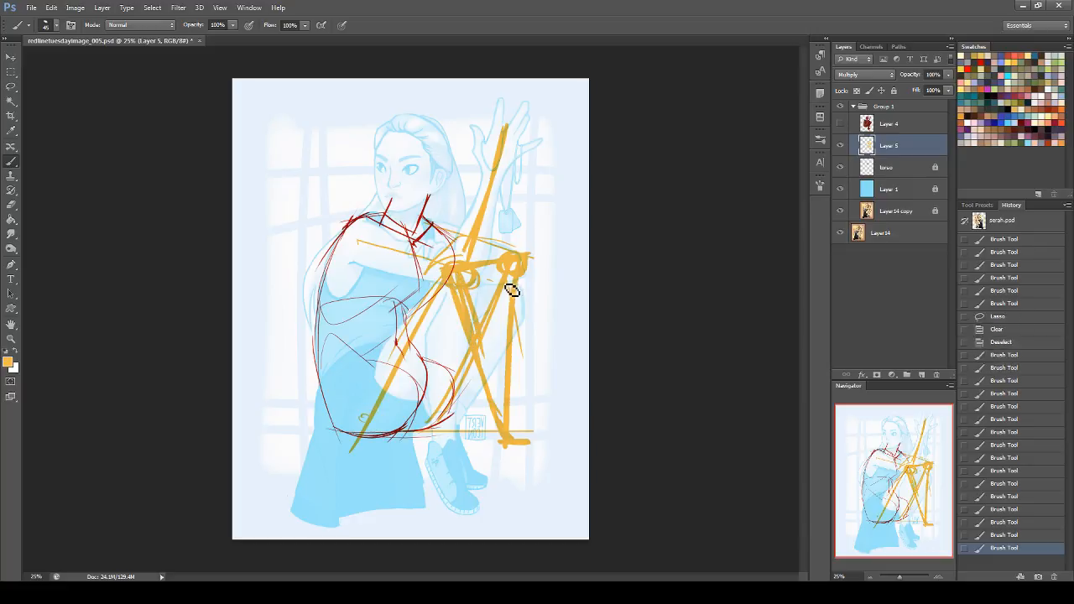
Step: Lasso the lower-leg lines and shift their ankle ends in toward the body with Free Transform
key("l")
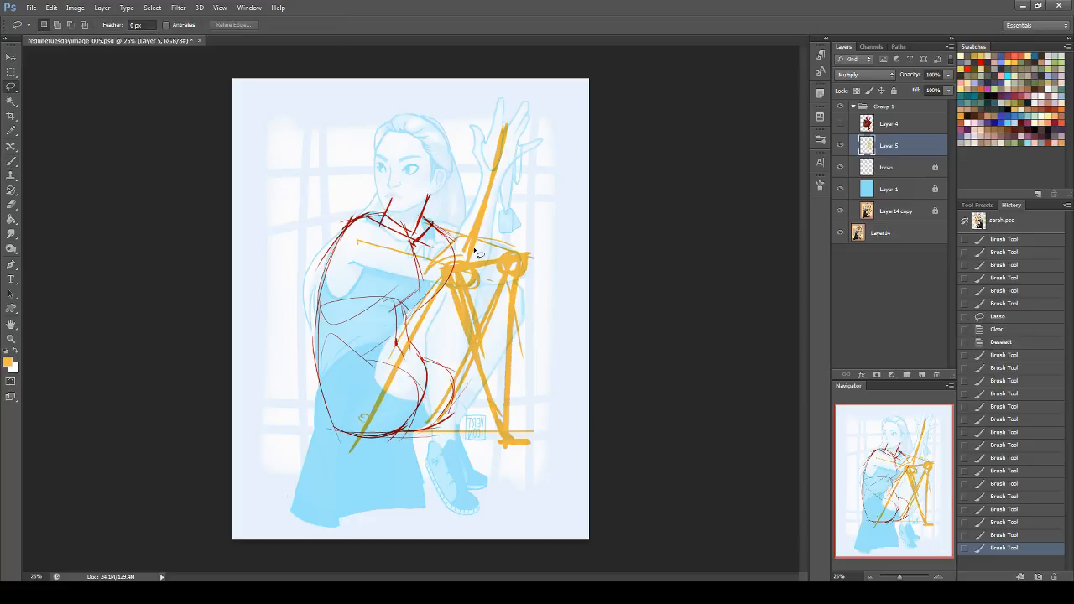
mouse_move(453, 285)
left_mouse_down()
mouse_move(525, 262)
mouse_move(537, 366)
mouse_move(509, 451)
mouse_move(477, 388)
mouse_move(453, 284)
left_mouse_up()
mouse_move(475, 321)
left_mouse_down()
mouse_move(494, 340)
mouse_move(504, 274)
mouse_move(475, 321)
left_mouse_up()
key("ctrl+t")
left_click_drag(495, 458, 460, 455)
key("Return")
key("ctrl+d")
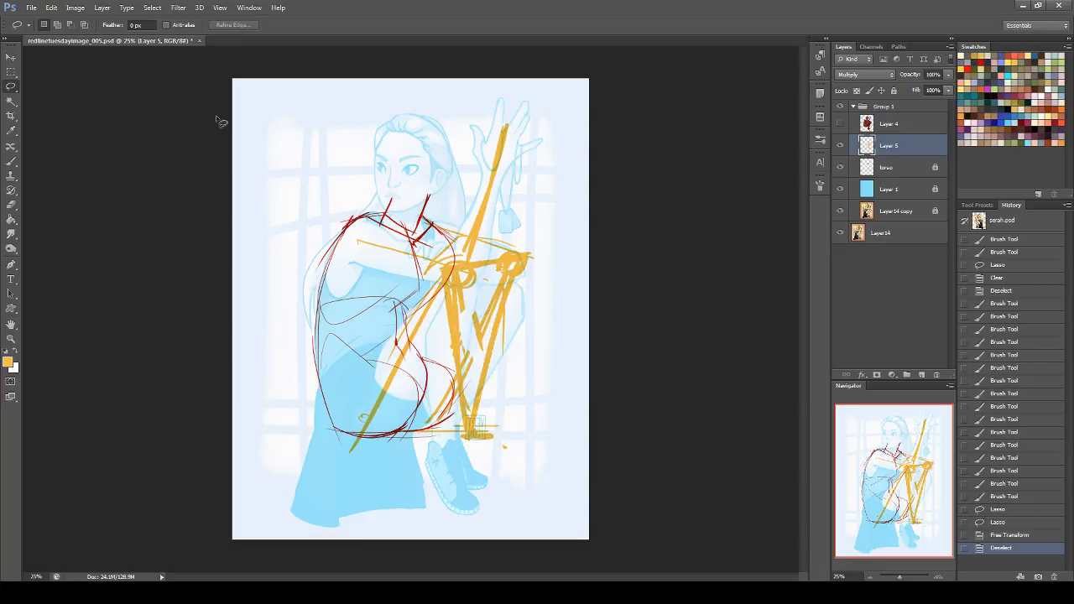
Step: Add horizontal brush strokes at the ankles to mark where the shins end
left_click(11, 161)
left_click_drag(432, 224, 429, 238)
left_click_drag(505, 447, 506, 446)
mouse_move(510, 442)
left_mouse_down()
mouse_move(467, 443)
mouse_move(495, 442)
left_mouse_up()
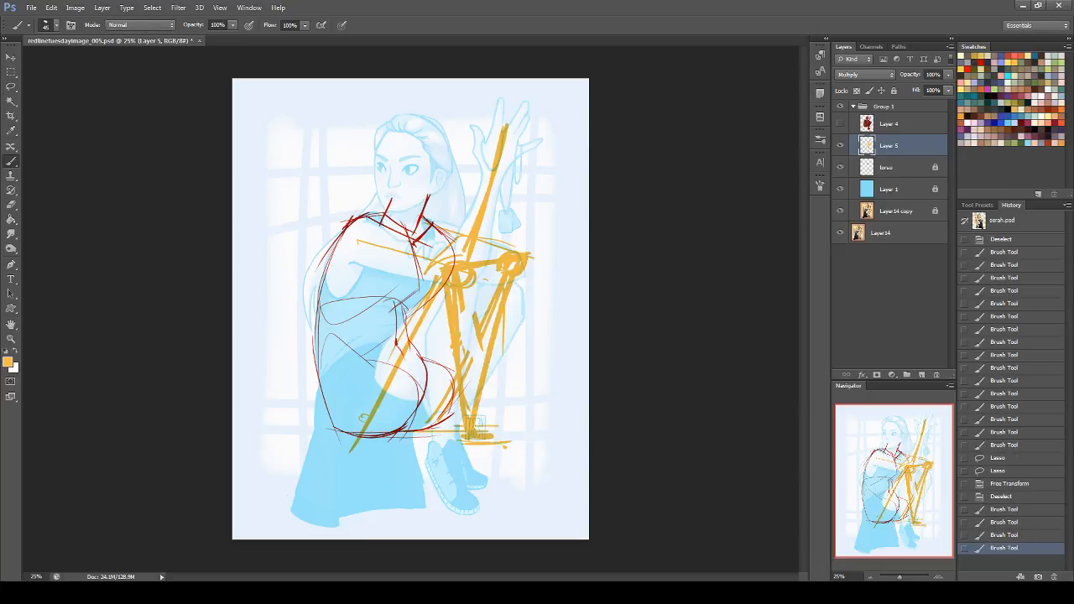
left_click_drag(464, 436, 492, 436)
Step: Redraw both shins reaching farther forward, rough in the two feet, and thicken the near thigh
left_click_drag(460, 304, 474, 400)
key("ctrl+z")
mouse_move(463, 290)
left_mouse_down()
mouse_move(499, 450)
mouse_move(525, 470)
mouse_move(510, 487)
left_mouse_up()
mouse_move(529, 286)
left_mouse_down()
mouse_move(523, 276)
mouse_move(495, 426)
mouse_move(557, 460)
left_mouse_up()
left_click_drag(422, 310, 364, 425)
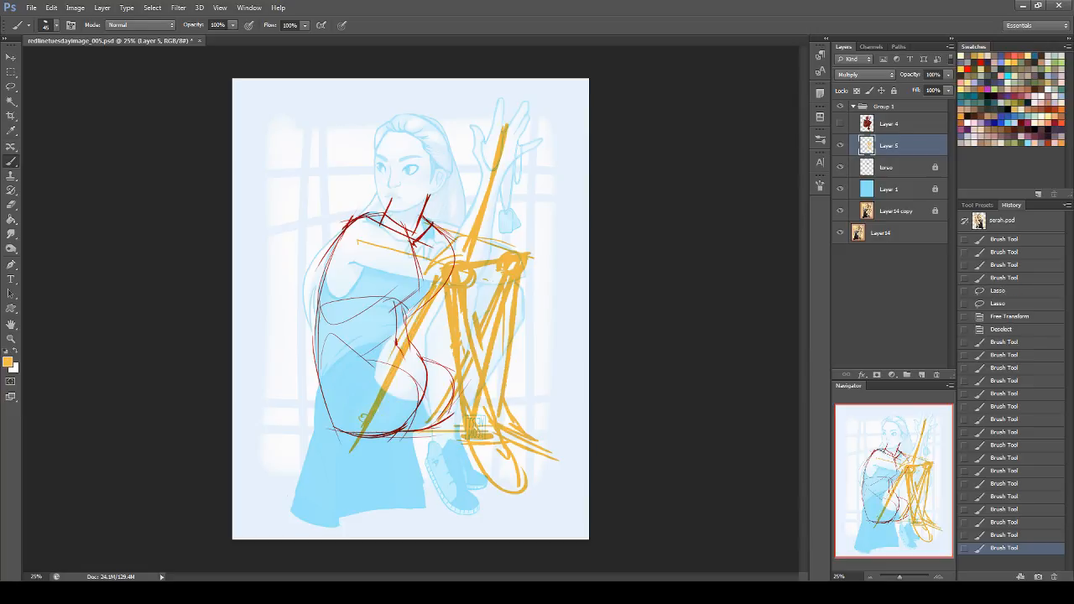
Step: Strengthen the line across both knees and toggle Group 1 to compare the redline with the painting
left_click_drag(488, 258, 519, 256)
left_click_drag(456, 282, 550, 262)
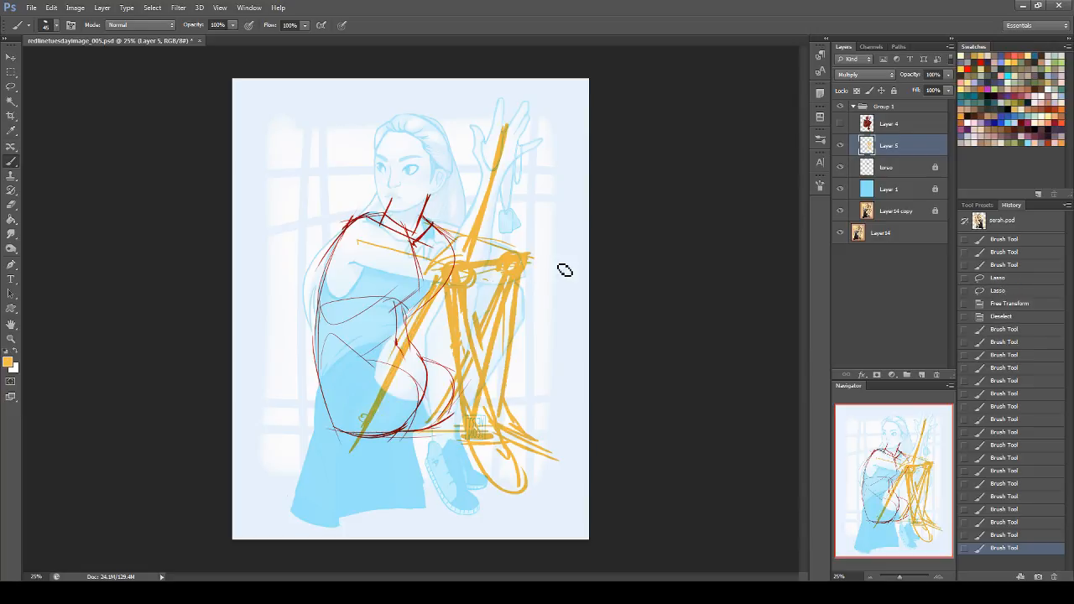
left_click(841, 106)
left_click(841, 108)
left_click(842, 109)
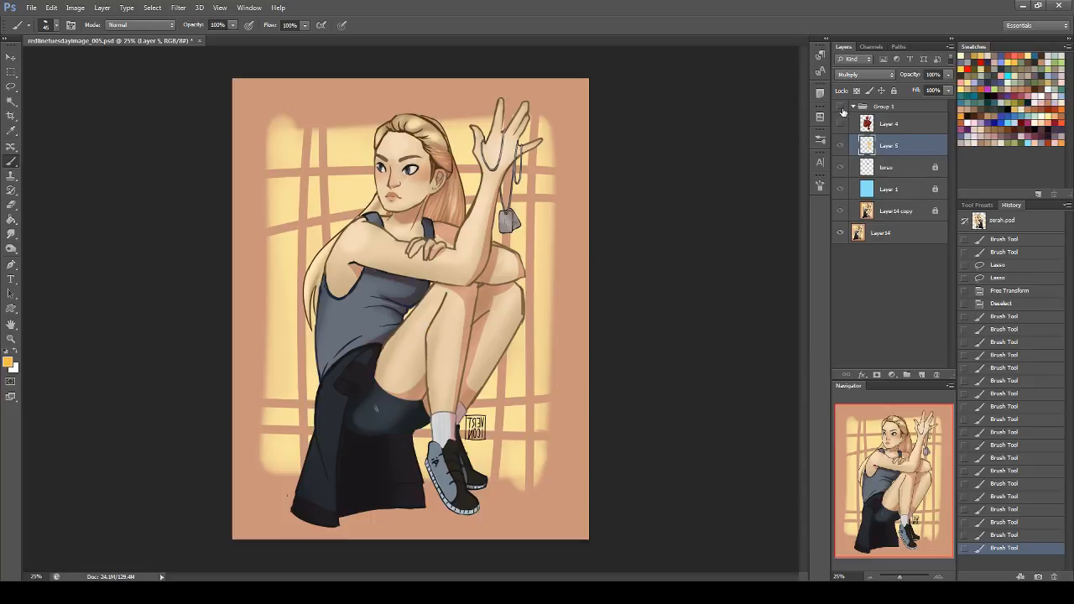
left_click(841, 106)
Step: Reinforce the knee joints and the line between them, and define the rounded outlines of both feet
left_click_drag(442, 278, 438, 264)
left_click_drag(441, 265, 490, 267)
left_click_drag(504, 262, 514, 267)
left_click_drag(501, 500, 489, 489)
mouse_move(469, 464)
left_mouse_down()
mouse_move(509, 494)
mouse_move(564, 471)
left_mouse_up()
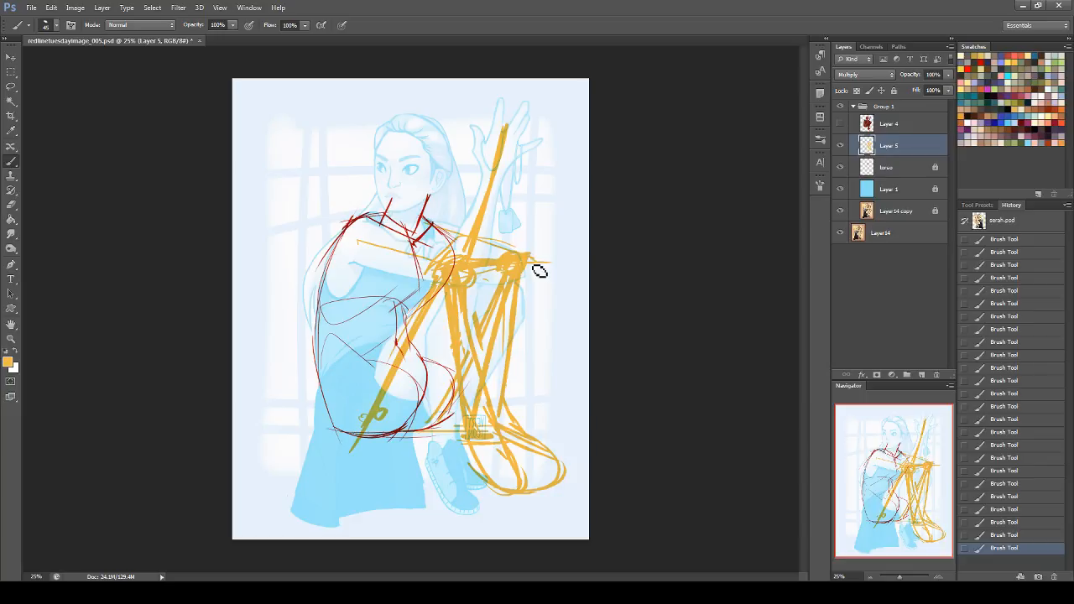
Step: Flip the canvas horizontally and outline the near upper arm from the shoulder to the elbow
key("h")
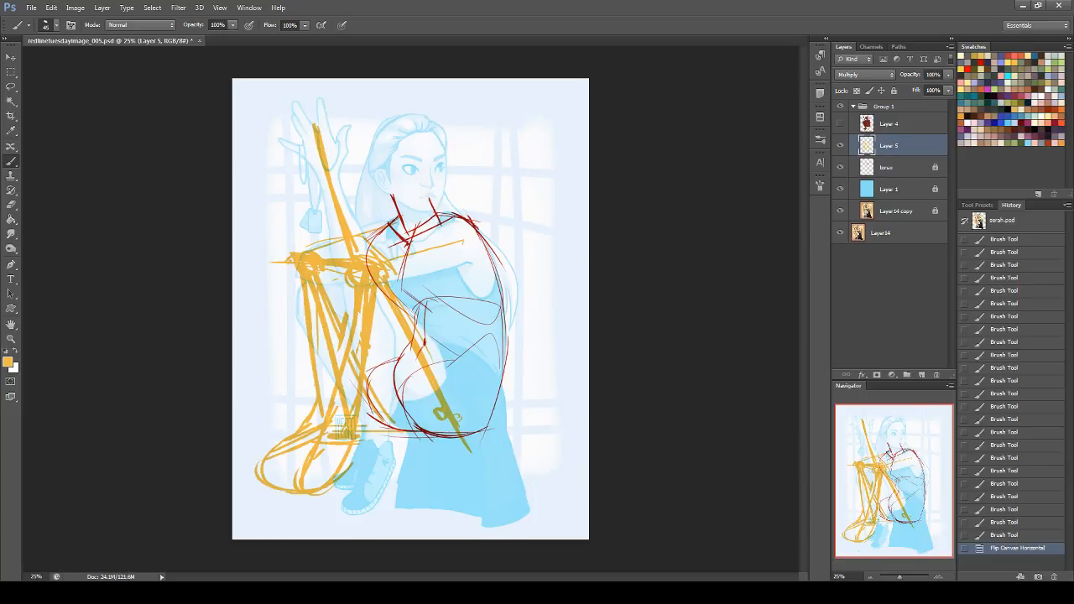
left_click(840, 107)
left_click(841, 106)
left_click_drag(465, 232, 344, 271)
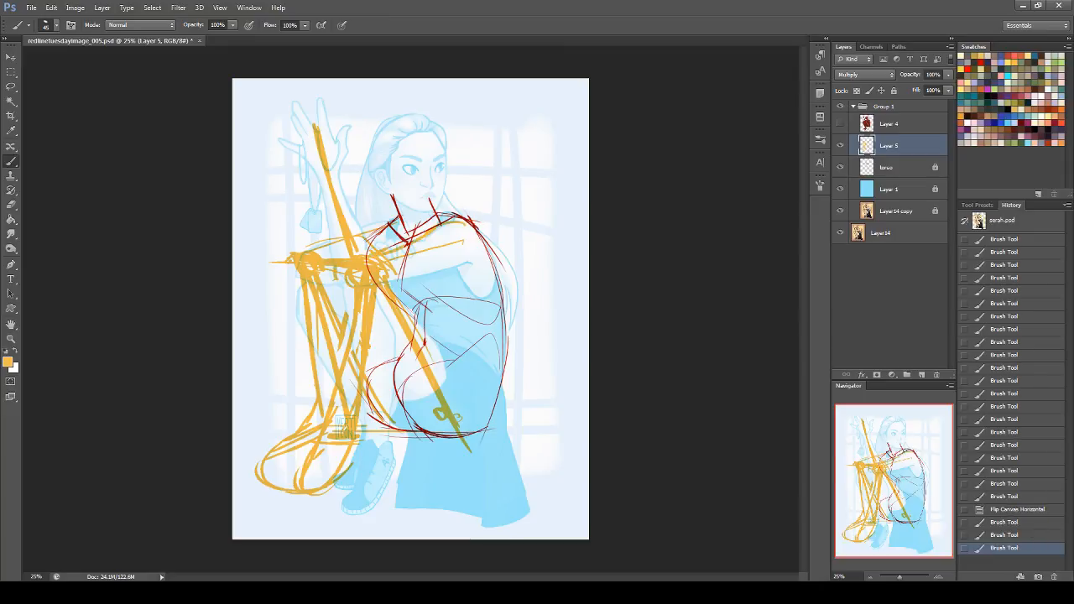
mouse_move(439, 232)
left_mouse_down()
mouse_move(377, 253)
mouse_move(344, 281)
mouse_move(481, 265)
mouse_move(489, 278)
left_mouse_up()
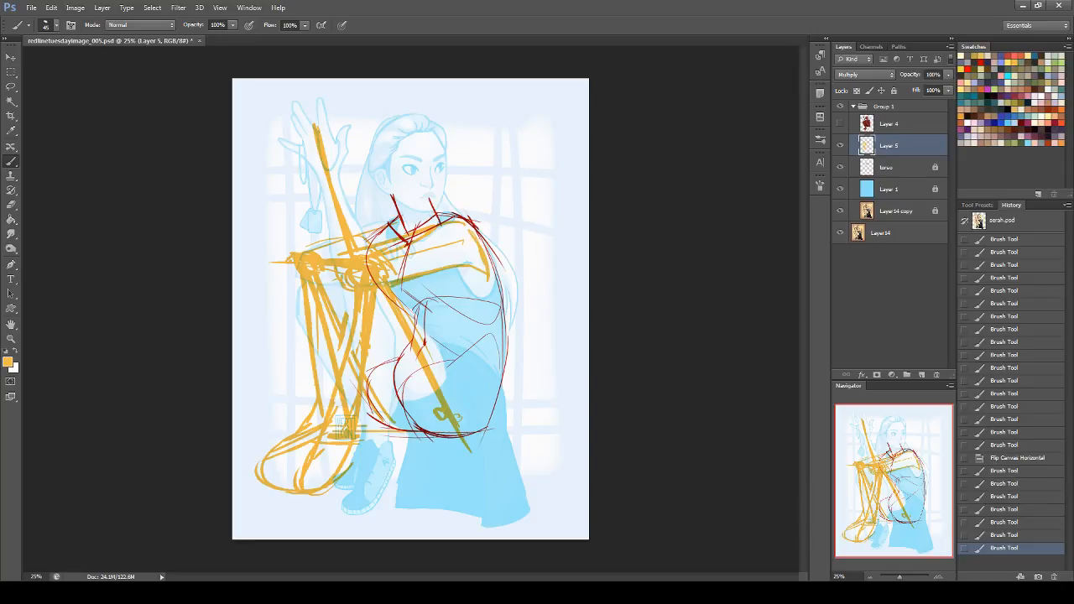
Step: Outline the folded far arm from the shoulder to the elbow at the knee and back to its resting hand
mouse_move(397, 217)
left_mouse_down()
mouse_move(365, 241)
mouse_move(345, 233)
mouse_move(296, 251)
left_mouse_up()
mouse_move(297, 254)
left_mouse_down()
mouse_move(293, 273)
mouse_move(312, 285)
left_mouse_up()
left_click_drag(379, 245, 409, 241)
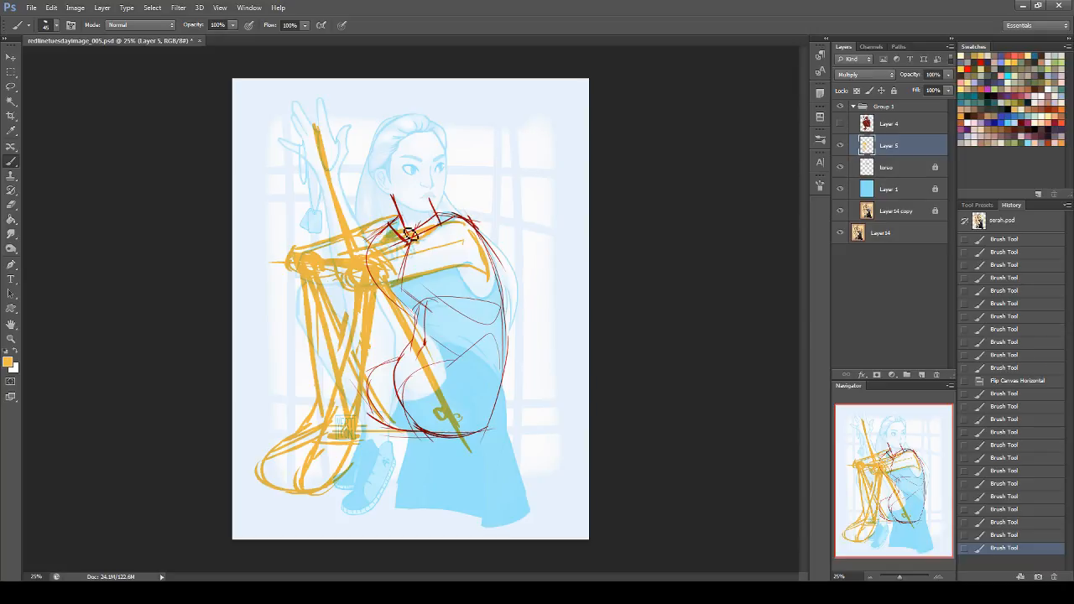
mouse_move(389, 242)
left_mouse_down()
mouse_move(379, 250)
mouse_move(429, 235)
left_mouse_up()
left_click_drag(426, 237, 413, 246)
mouse_move(328, 243)
left_mouse_down()
mouse_move(298, 250)
mouse_move(353, 247)
mouse_move(311, 244)
left_mouse_up()
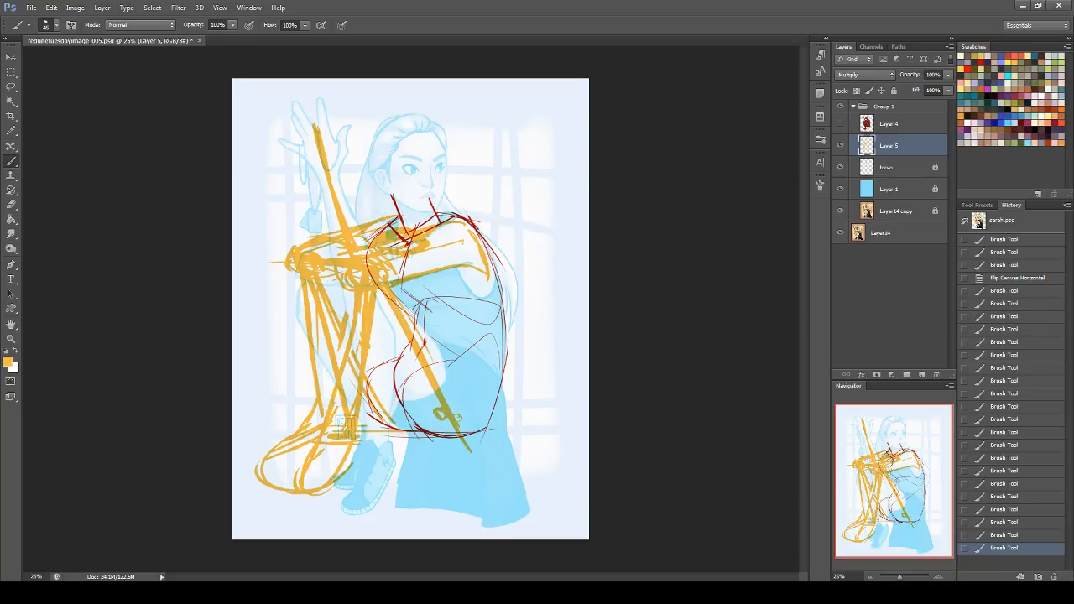
mouse_move(460, 274)
left_mouse_down()
mouse_move(428, 251)
mouse_move(438, 267)
left_mouse_up()
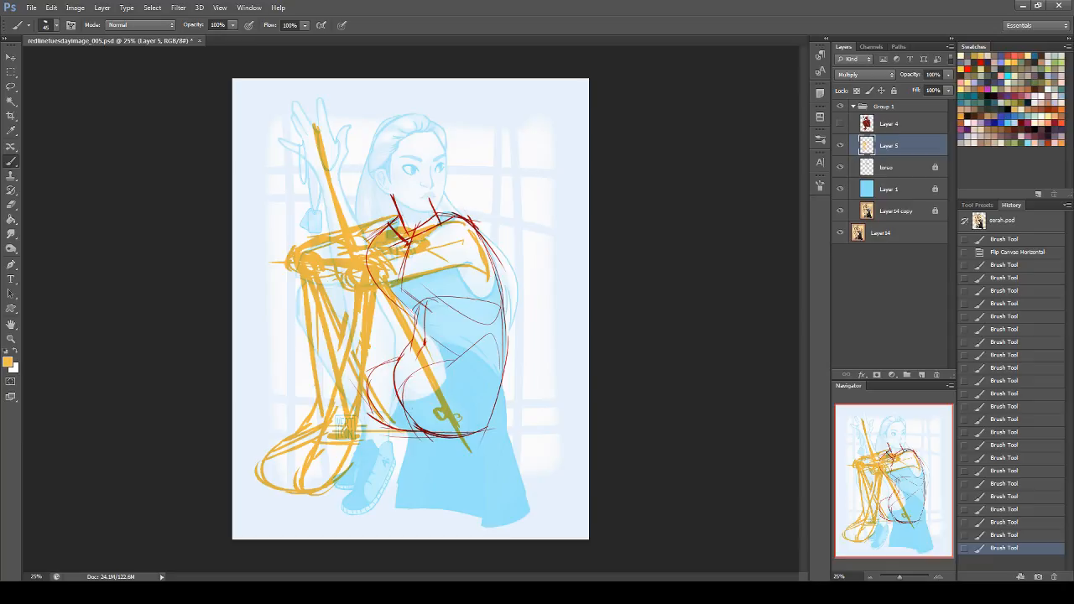
Step: Block in the raised hand's palm, fingers and thumb in orange and reinforce the front foot's outline
mouse_move(313, 133)
left_mouse_down()
mouse_move(346, 174)
mouse_move(313, 162)
mouse_move(316, 150)
mouse_move(355, 163)
mouse_move(330, 140)
mouse_move(346, 159)
left_mouse_up()
key("ctrl+z")
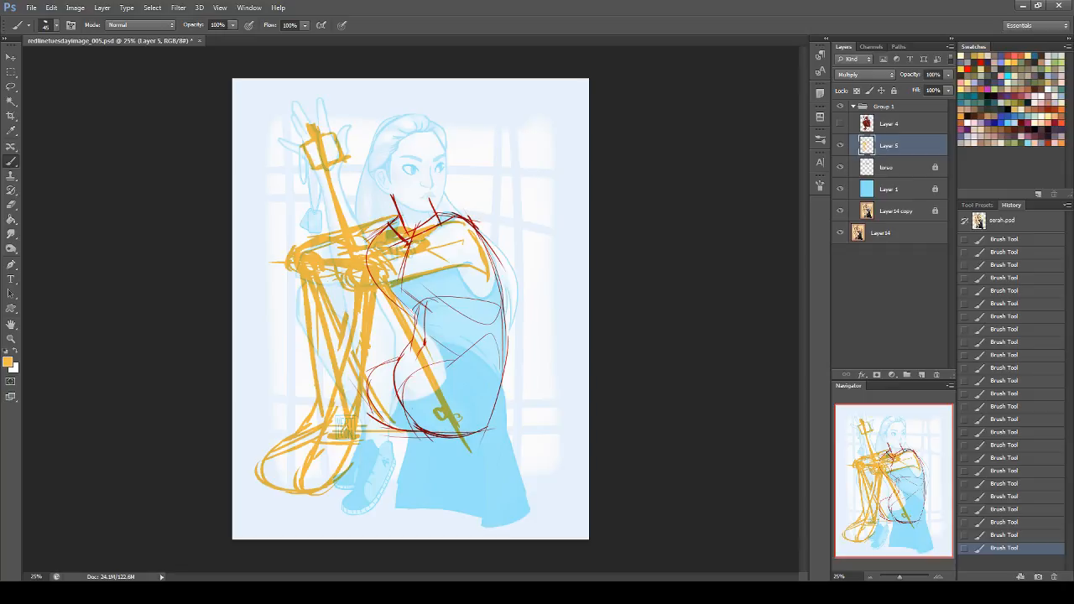
mouse_move(309, 158)
left_mouse_down()
mouse_move(297, 123)
mouse_move(326, 156)
mouse_move(303, 108)
mouse_move(338, 144)
mouse_move(322, 96)
left_mouse_up()
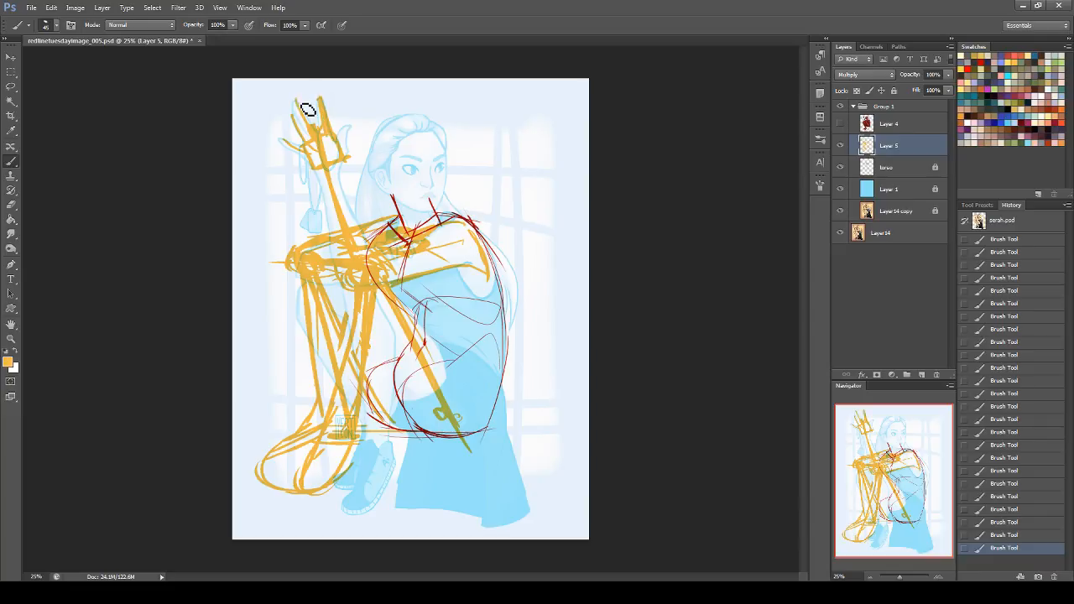
mouse_move(294, 112)
left_mouse_down()
mouse_move(314, 137)
mouse_move(307, 153)
left_mouse_up()
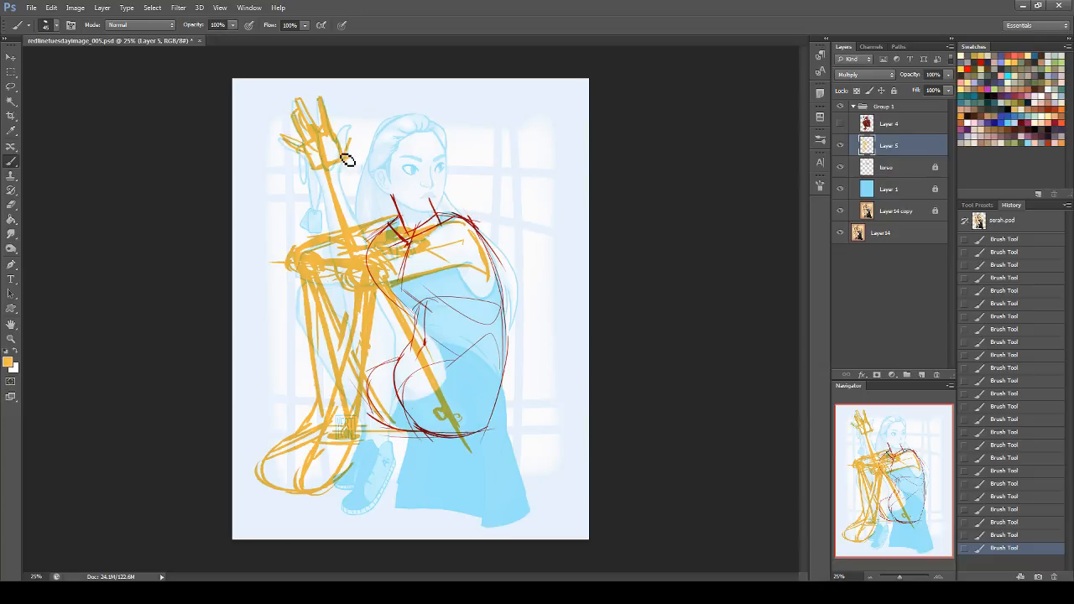
left_click_drag(351, 160, 347, 128)
left_click_drag(261, 471, 340, 491)
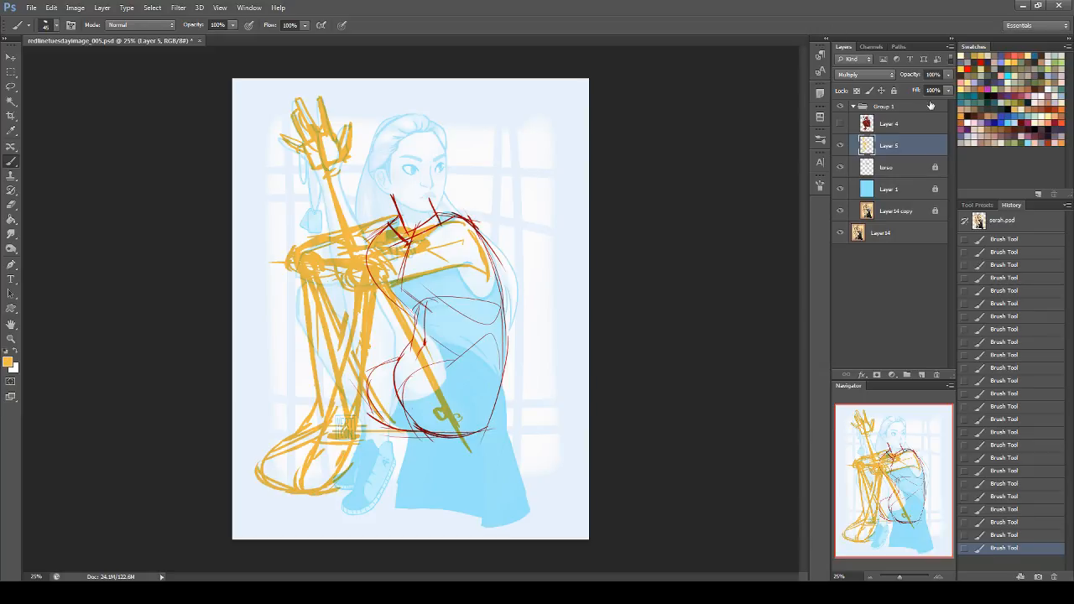
Step: Outline the head in orange from the neck and jaw up around the crown
mouse_move(429, 198)
left_mouse_down()
mouse_move(433, 214)
mouse_move(445, 163)
left_mouse_up()
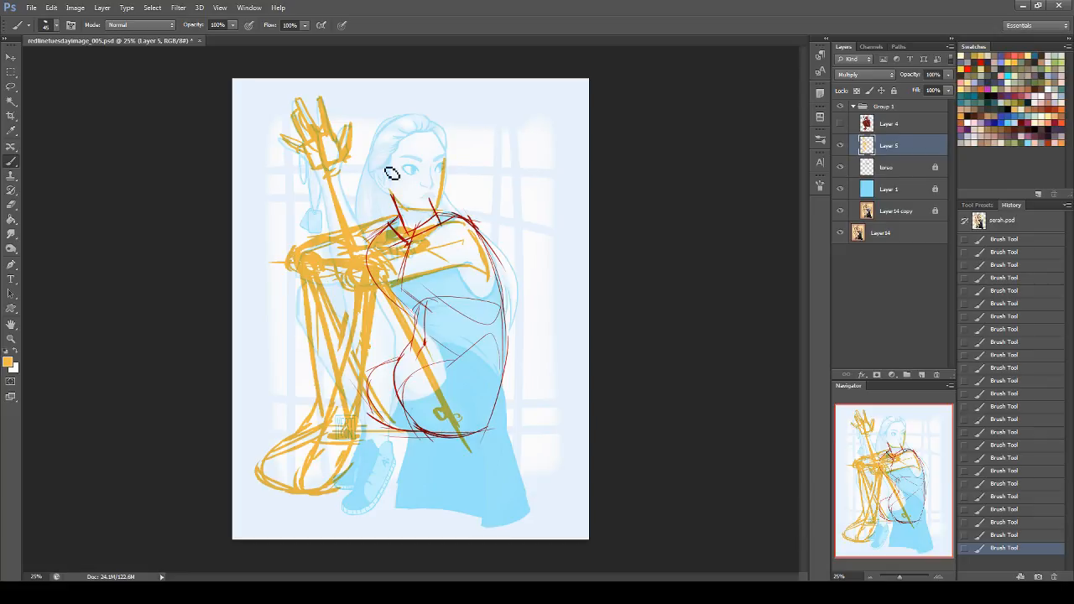
mouse_move(371, 153)
left_mouse_down()
mouse_move(379, 130)
mouse_move(445, 123)
left_mouse_up()
mouse_move(374, 134)
left_mouse_down()
mouse_move(439, 130)
mouse_move(447, 161)
left_mouse_up()
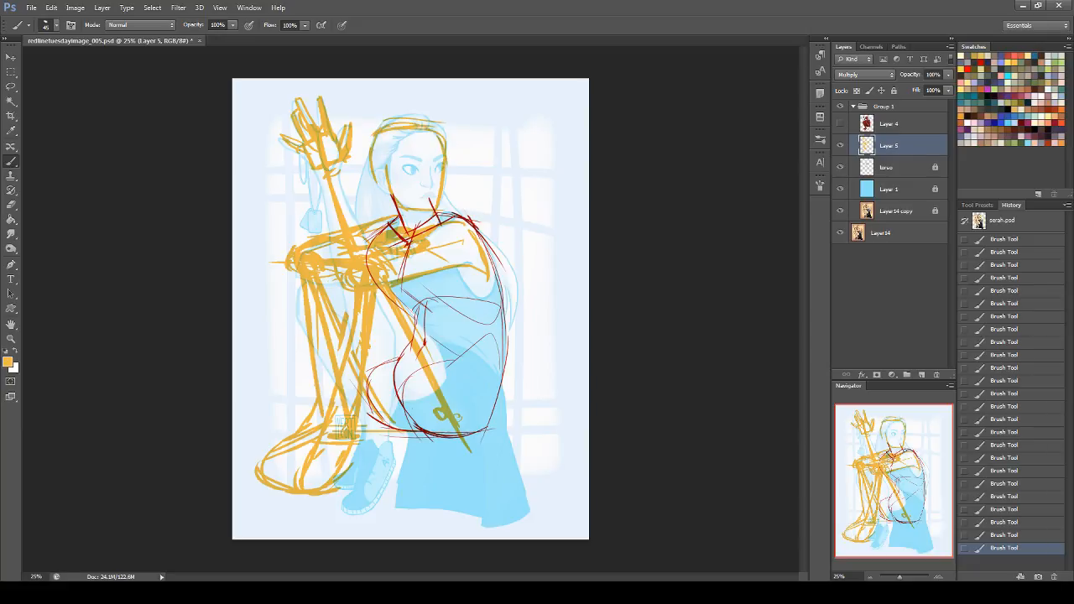
Step: Lower the fill of the orange Layer 5 and lock it, then unlock the torso layer
left_click_drag(927, 106, 907, 102)
left_click(894, 90)
left_click(902, 167)
left_click(893, 91)
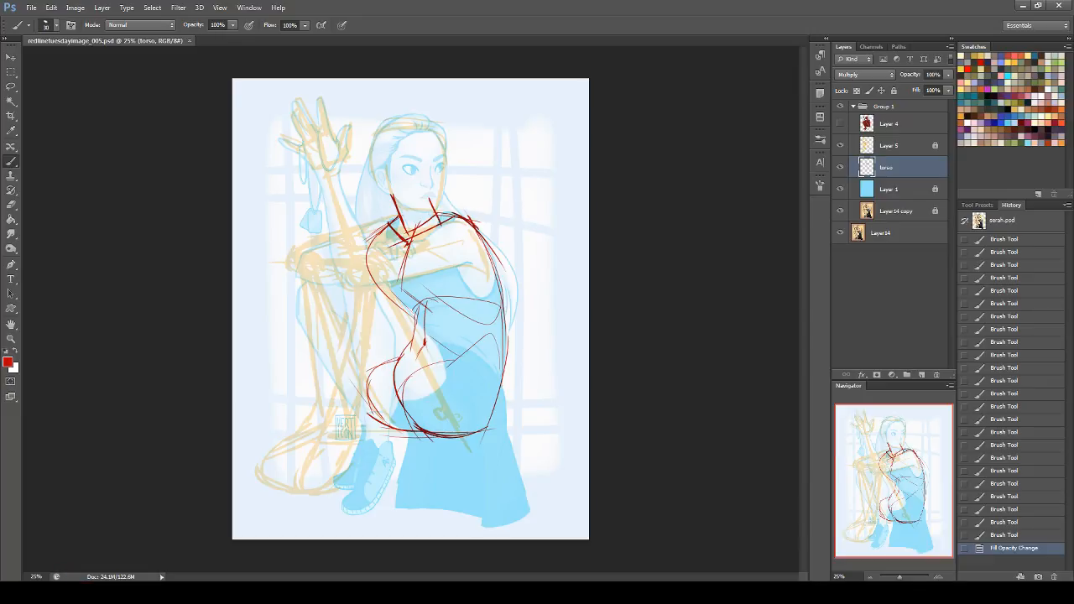
Step: Add a new layer above the torso layer and set its blend mode to Multiply
left_click(922, 375)
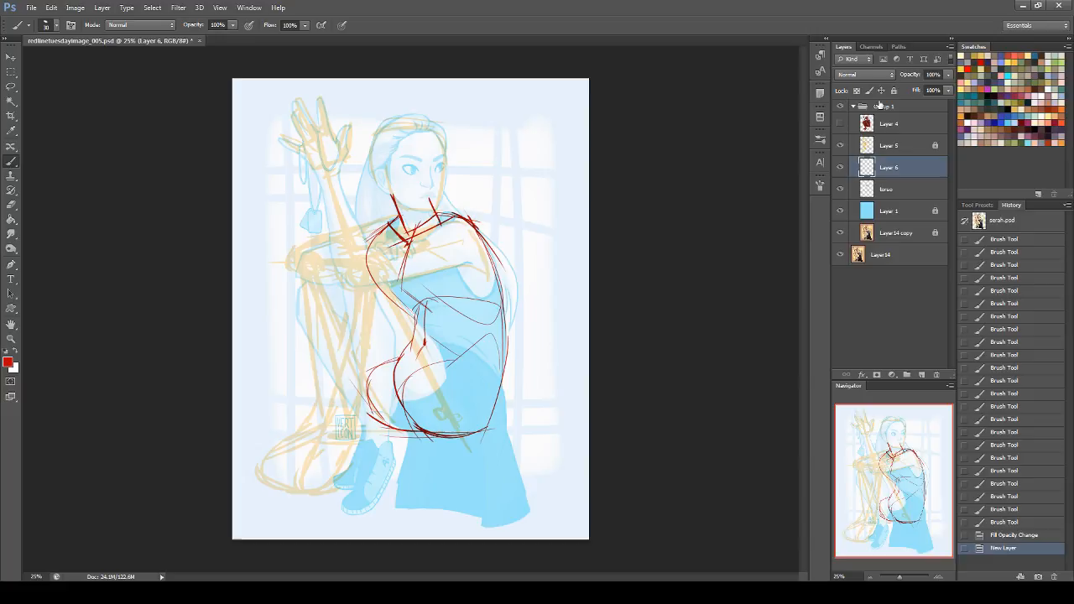
left_click(869, 76)
left_click(870, 126)
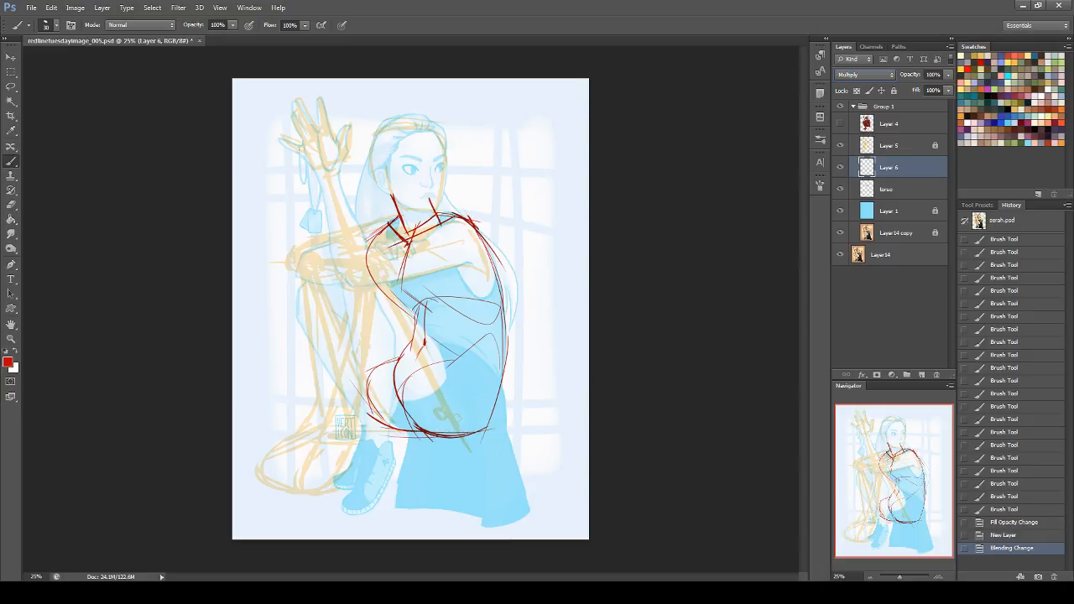
Step: Draw the near thigh's upper contour in red from the rounded knee down to the hip
mouse_move(345, 270)
left_mouse_down()
mouse_move(371, 258)
mouse_move(345, 305)
mouse_move(343, 292)
mouse_move(383, 276)
mouse_move(474, 387)
left_mouse_up()
mouse_move(409, 304)
left_mouse_down()
mouse_move(489, 396)
mouse_move(487, 408)
left_mouse_up()
left_click_drag(459, 358, 483, 377)
key("ctrl+z")
left_click_drag(382, 277, 480, 385)
key("ctrl+z")
left_click_drag(412, 302, 485, 387)
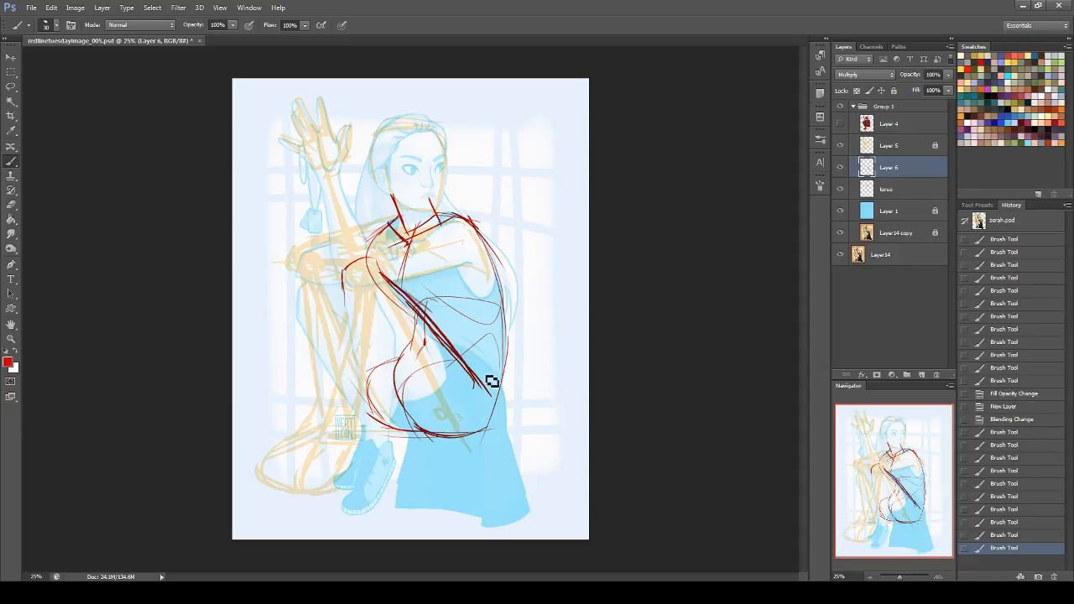
Step: Clean up the near thigh line with a hard round eraser and reinforce its end at the knee
key("e")
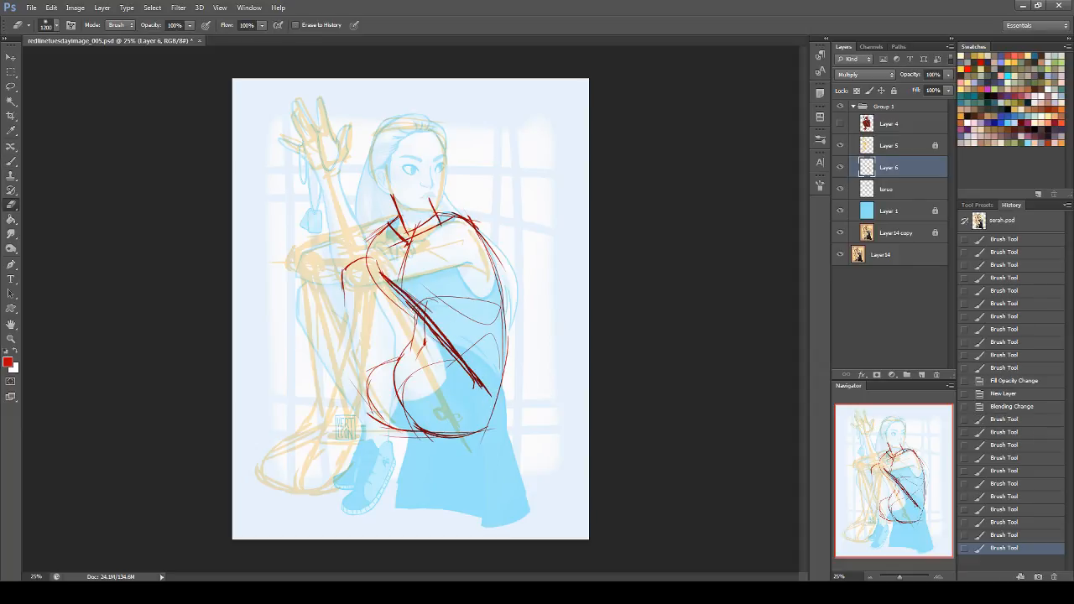
left_click(48, 25)
left_click_drag(129, 344, 129, 99)
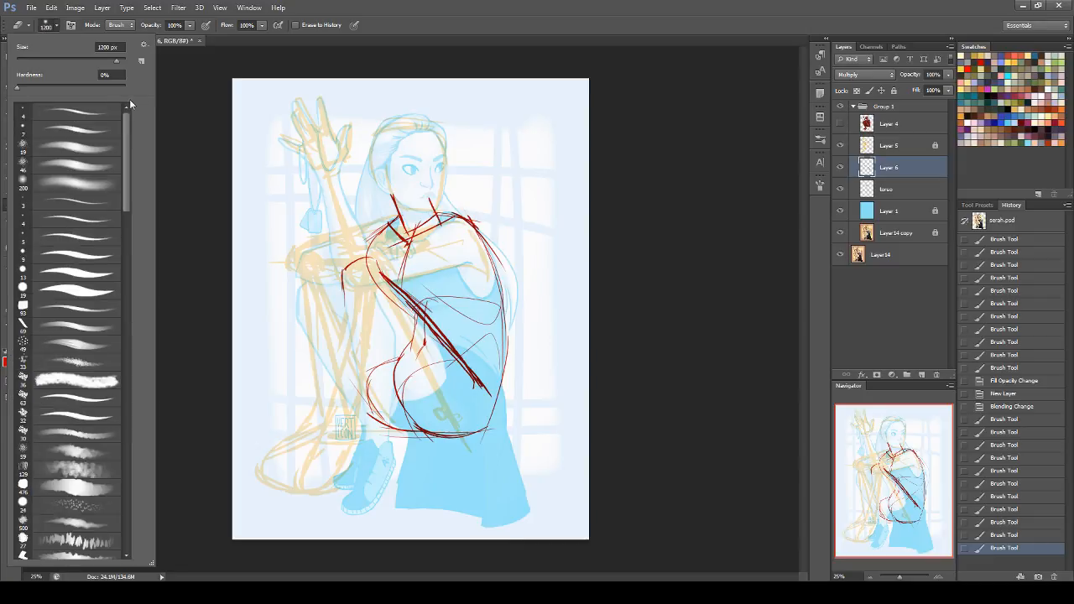
left_click(90, 290)
mouse_move(473, 382)
left_mouse_down()
mouse_move(413, 310)
mouse_move(476, 384)
left_mouse_up()
left_click(486, 404)
left_click(11, 160)
left_click_drag(381, 266, 413, 298)
Step: Reduce the torso layer's fill to 51%, lock it, and make Layer 6 active again
left_click(885, 190)
left_click_drag(949, 89, 926, 104)
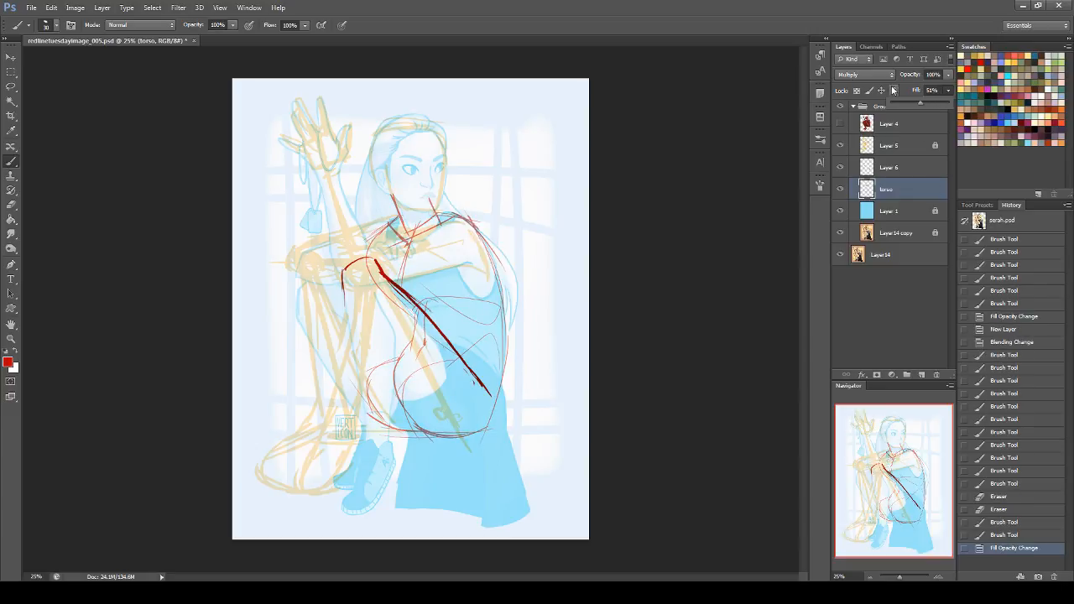
left_click(881, 164)
Step: Draw the hip crease and the near thigh's underside curving down around the buttock in red
left_click_drag(459, 363, 495, 369)
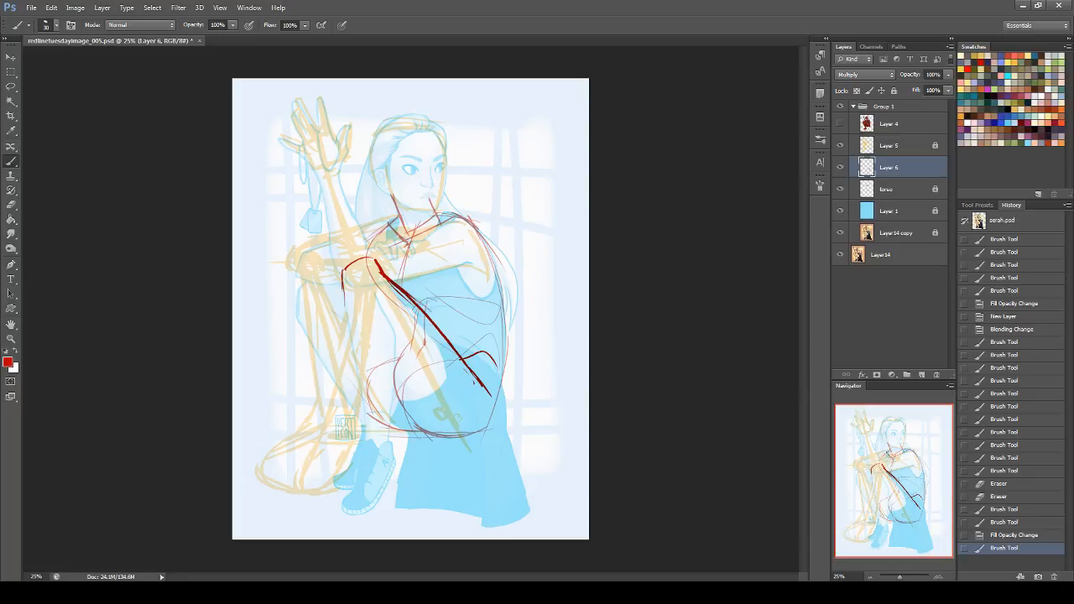
left_click_drag(364, 304, 435, 432)
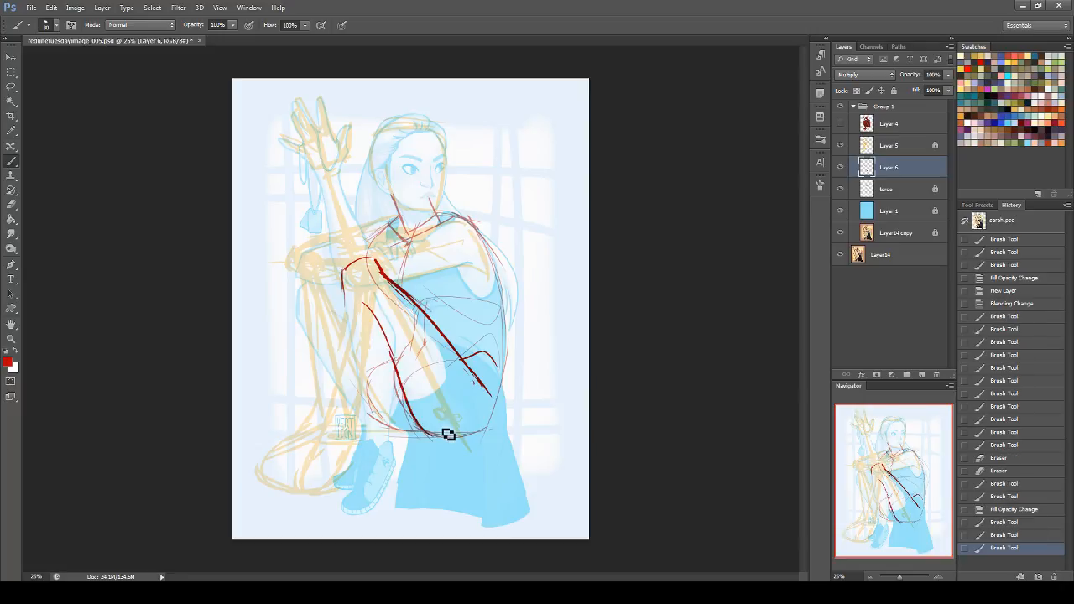
key("ctrl+z")
mouse_move(381, 326)
left_mouse_down()
mouse_move(413, 427)
mouse_move(481, 430)
left_mouse_up()
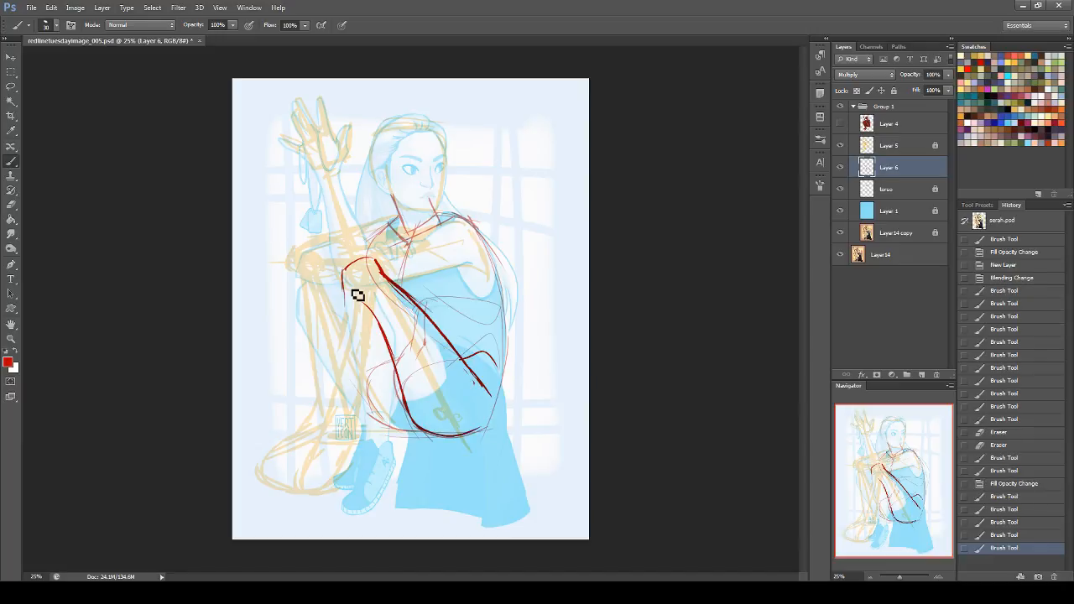
Step: Draw the near lower leg in red, with the shin and the bulging calf running down to the ankle
mouse_move(344, 290)
left_mouse_down()
mouse_move(381, 294)
mouse_move(326, 442)
left_mouse_up()
key("ctrl+z")
mouse_move(346, 272)
left_mouse_down()
mouse_move(337, 443)
mouse_move(356, 427)
left_mouse_up()
mouse_move(380, 287)
left_mouse_down()
mouse_move(388, 332)
mouse_move(353, 429)
left_mouse_up()
left_click_drag(378, 356, 353, 435)
left_click_drag(381, 288, 374, 371)
left_click_drag(383, 334, 350, 451)
left_click_drag(369, 365, 349, 451)
Step: Erase the doubled strokes along the near calf and ankle to leave a single clean contour
left_click(12, 204)
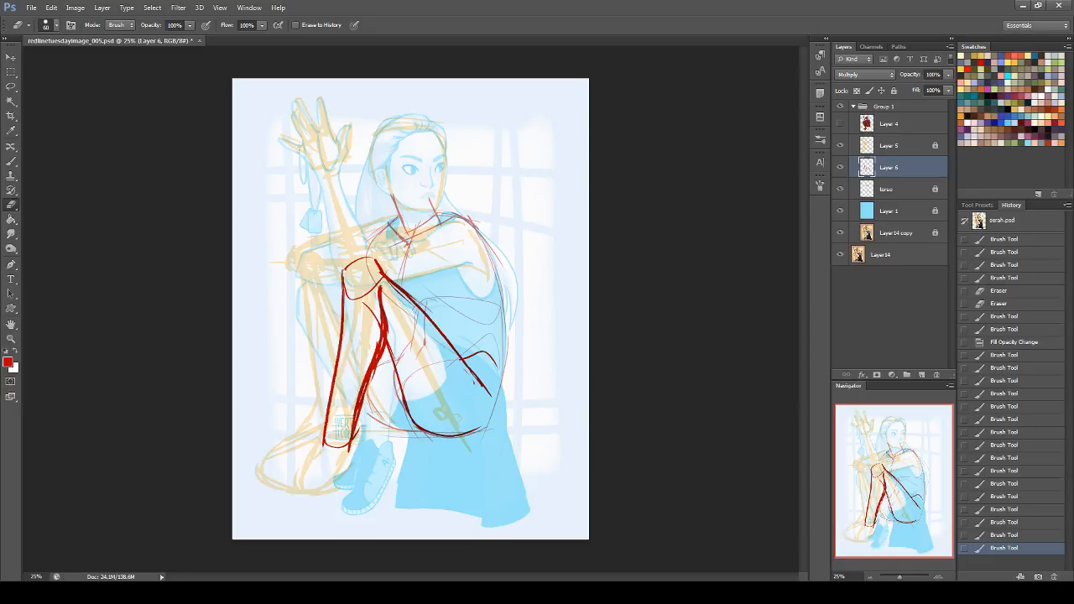
left_click_drag(379, 310, 371, 382)
key("ctrl+z")
left_click_drag(380, 293, 368, 384)
mouse_move(368, 307)
left_mouse_down()
mouse_move(381, 340)
mouse_move(365, 393)
left_mouse_up()
mouse_move(373, 303)
left_mouse_down()
mouse_move(375, 352)
mouse_move(382, 331)
mouse_move(366, 385)
left_mouse_up()
left_click_drag(377, 348, 368, 372)
left_click_drag(375, 354, 367, 375)
left_click_drag(349, 437, 358, 401)
mouse_move(349, 459)
left_mouse_down()
mouse_move(353, 444)
mouse_move(348, 458)
left_mouse_up()
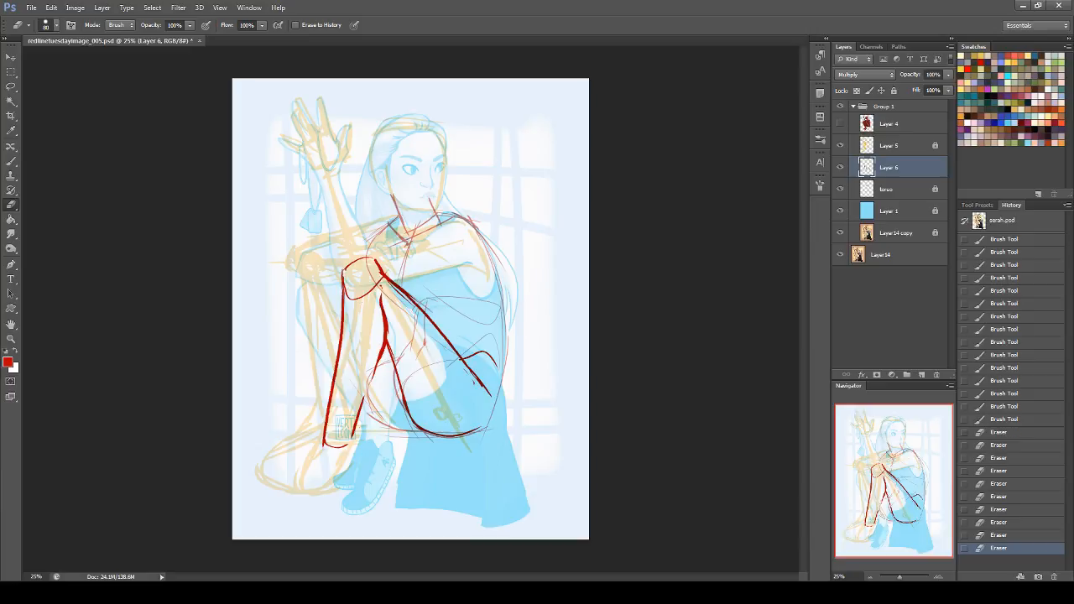
Step: Outline the far leg in red from the rounded knee down the shin to the ankle
left_click(10, 159)
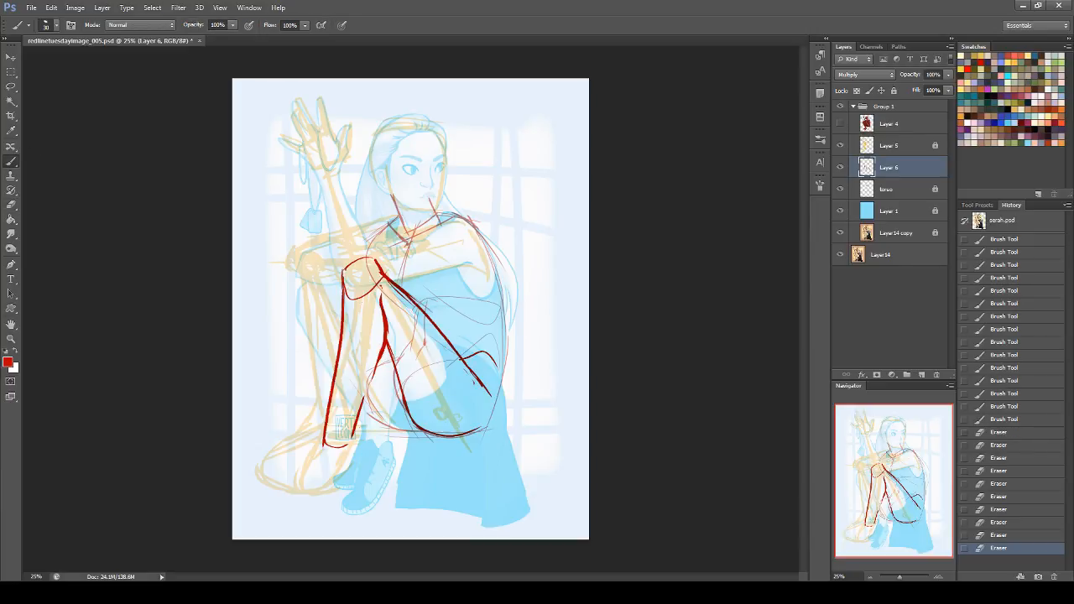
mouse_move(300, 265)
left_mouse_down()
mouse_move(332, 256)
mouse_move(299, 295)
mouse_move(325, 441)
left_mouse_up()
key("ctrl+z")
key("ctrl+z")
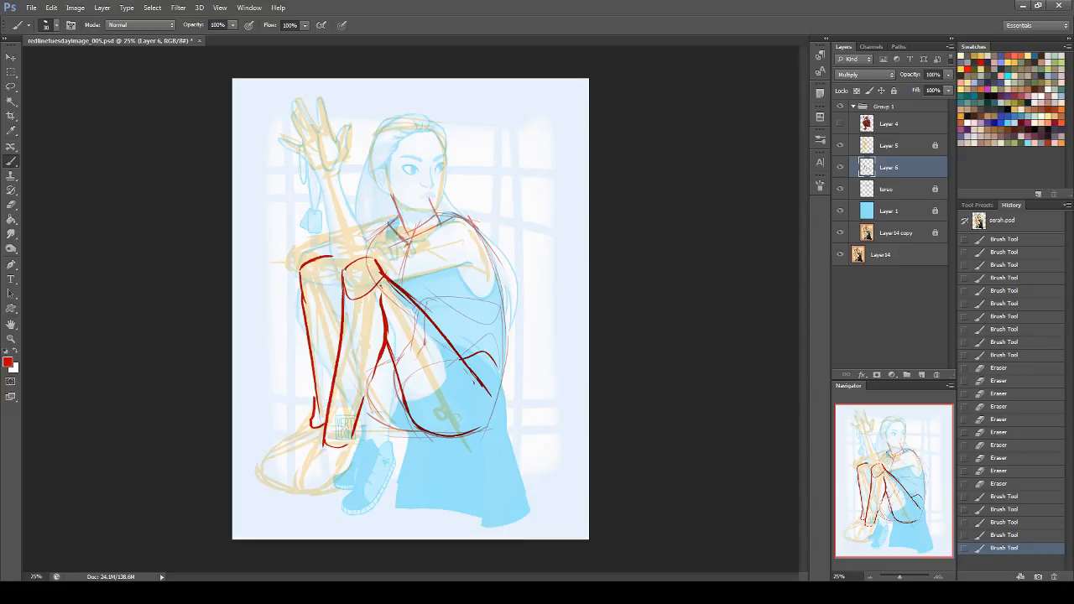
left_click_drag(334, 257, 415, 299)
Step: Erase the stray strokes beside the near knee and along the upper thigh line
key("e")
left_click_drag(395, 298, 400, 294)
left_click_drag(386, 279, 453, 334)
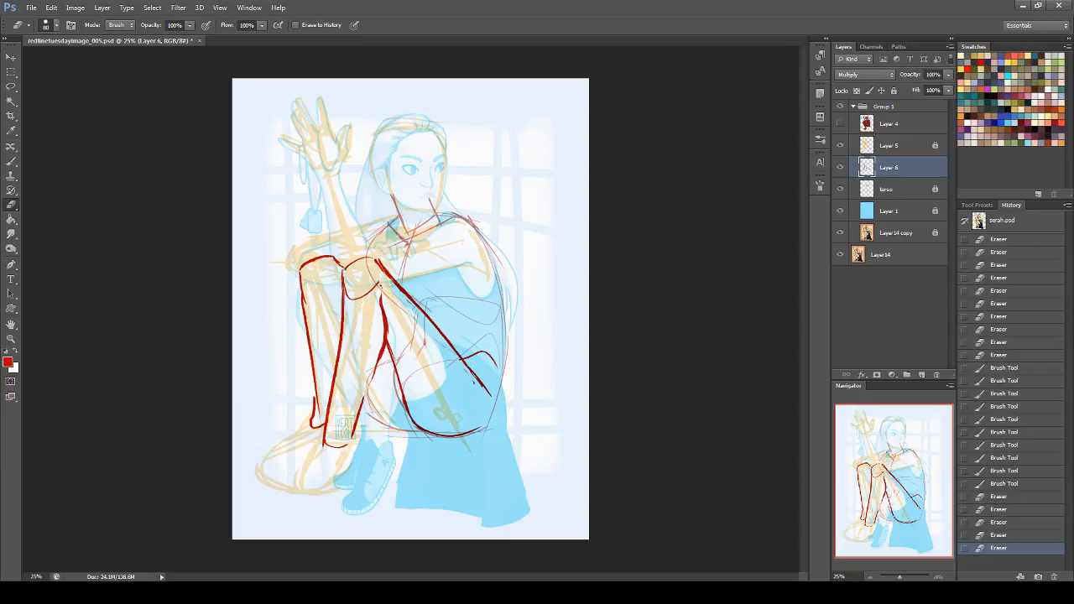
Step: Define the base of the far kneecap, thicken the upper shin line and erase its excess edge
left_click(11, 161)
mouse_move(334, 303)
left_mouse_down()
mouse_move(330, 277)
mouse_move(304, 279)
mouse_move(306, 309)
mouse_move(302, 270)
mouse_move(305, 304)
mouse_move(304, 293)
left_mouse_up()
key("ctrl+z")
left_click_drag(304, 290, 311, 352)
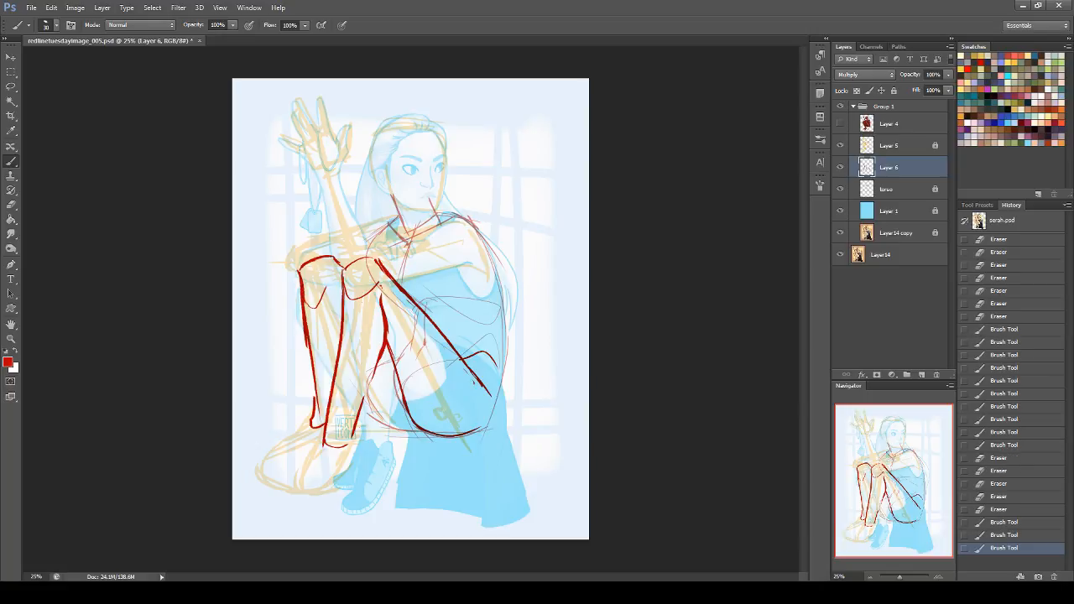
left_click_drag(305, 306, 312, 349)
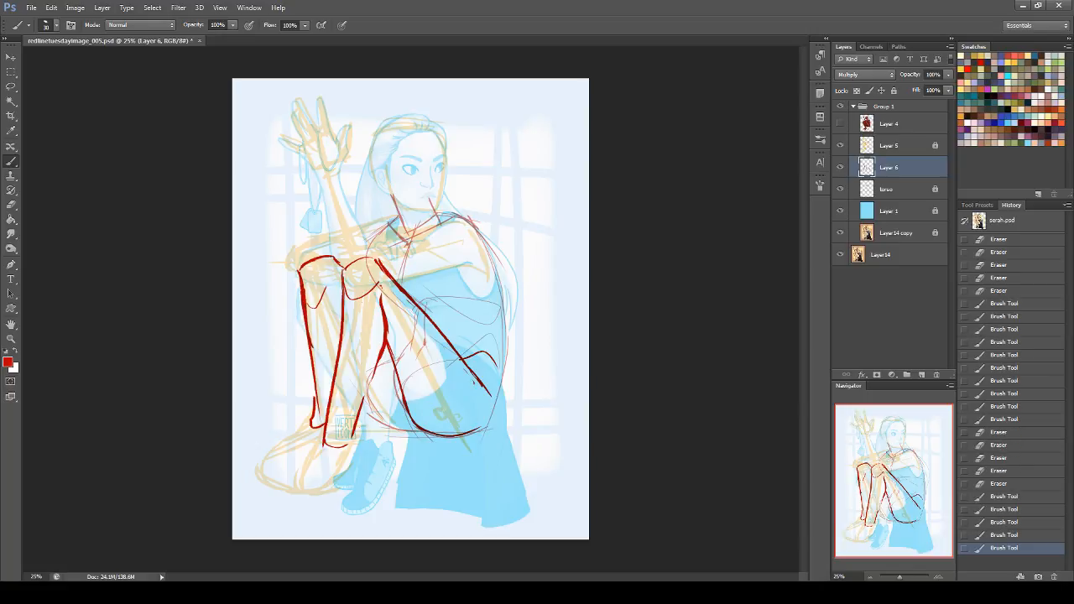
left_click(11, 205)
mouse_move(296, 271)
left_mouse_down()
mouse_move(298, 339)
mouse_move(313, 336)
left_mouse_up()
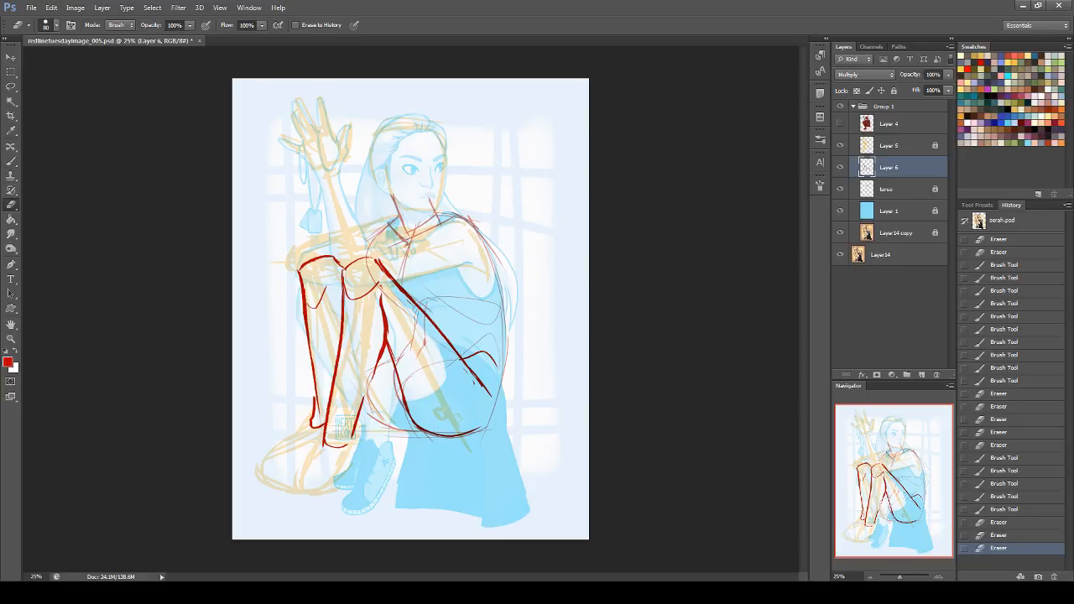
Step: Draw an alignment line beneath both knees, refine the far kneecap and touch up the near ankle
key("b")
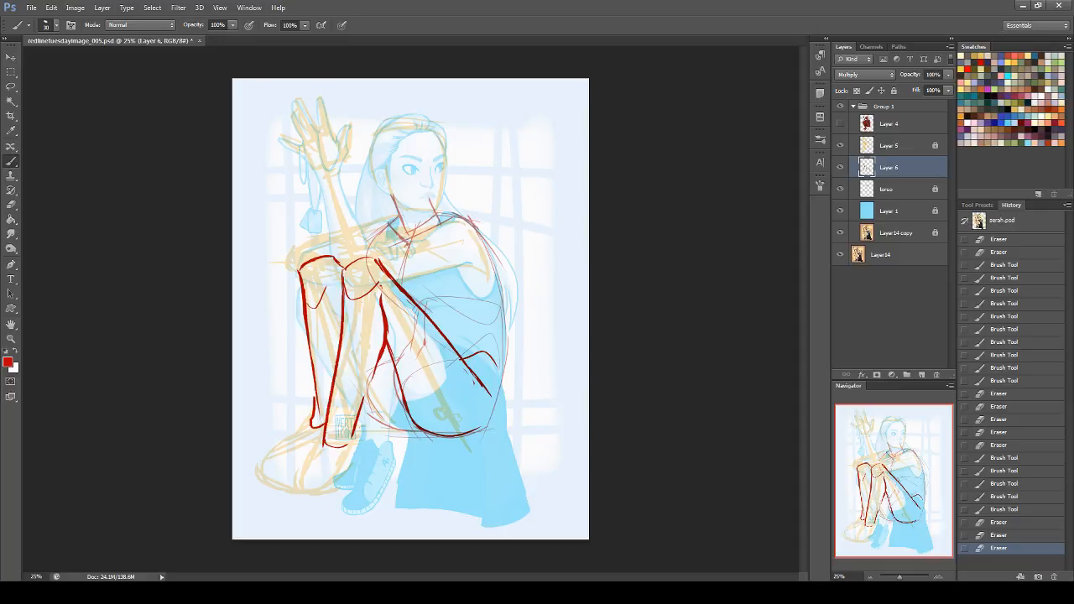
left_click_drag(305, 294, 390, 302)
mouse_move(307, 290)
left_mouse_down()
mouse_move(329, 288)
mouse_move(343, 269)
left_mouse_up()
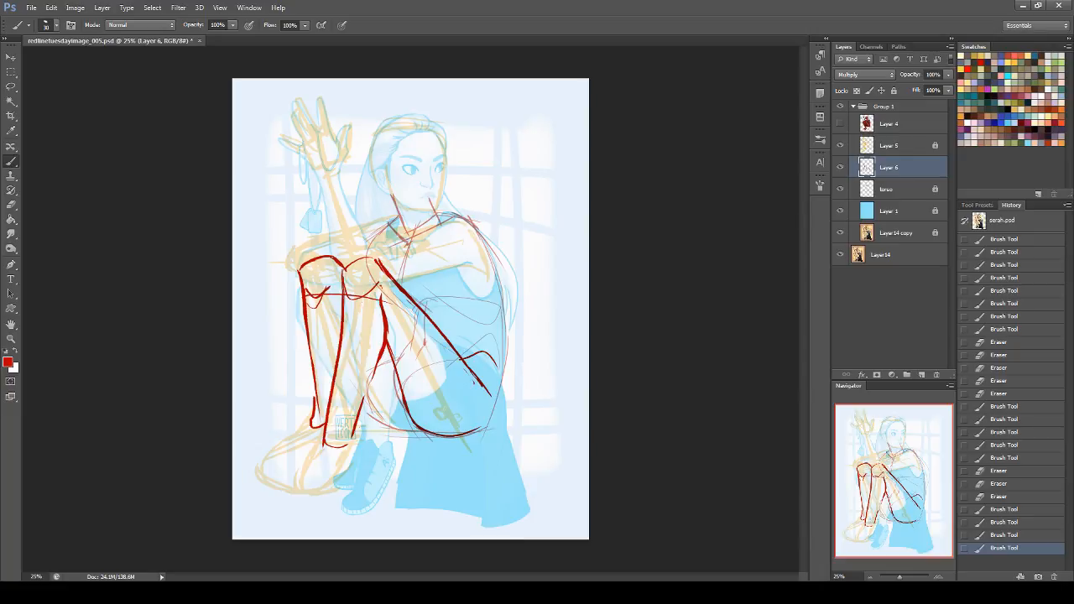
left_click_drag(334, 449, 325, 443)
Step: Draw the far thigh's underside and the far buttock's curve from the near calf to the seat
left_click_drag(345, 270, 420, 364)
left_click_drag(364, 399, 377, 420)
mouse_move(365, 398)
left_mouse_down()
mouse_move(390, 431)
mouse_move(436, 433)
left_mouse_up()
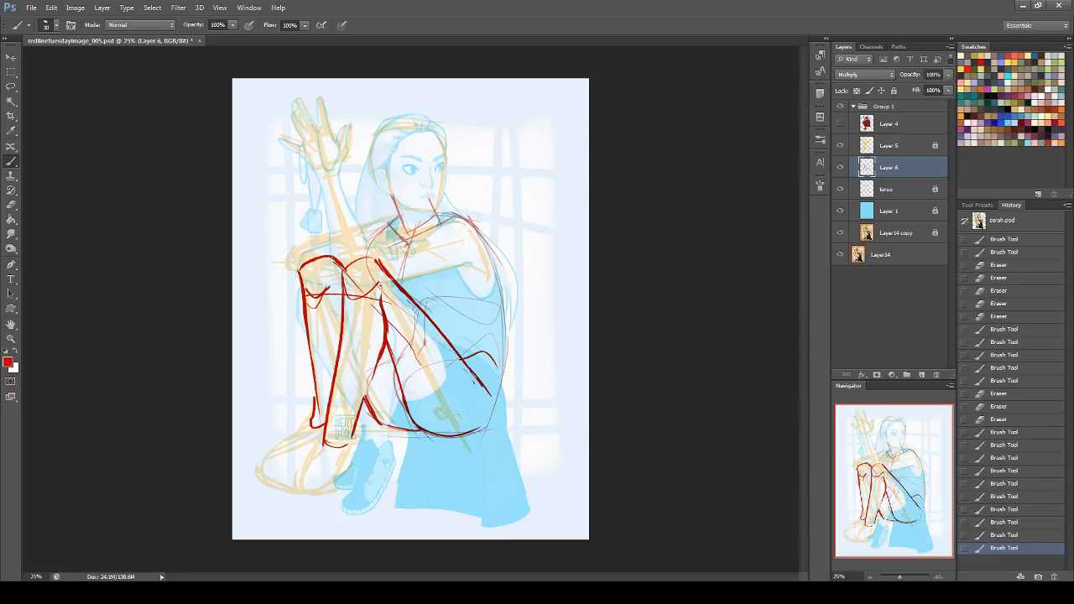
left_click_drag(344, 288, 351, 299)
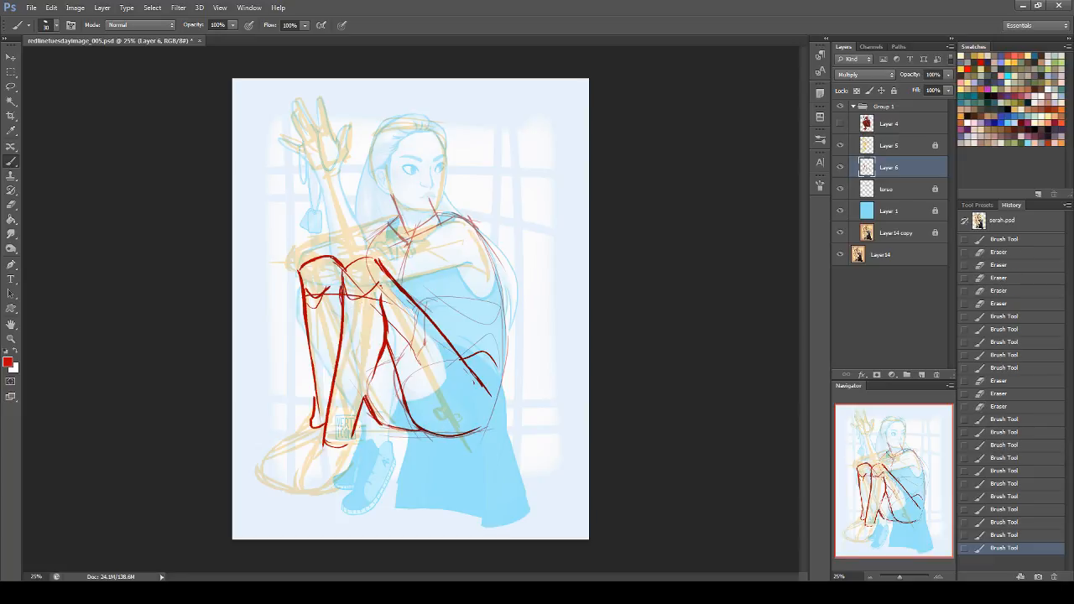
left_click_drag(368, 386, 391, 429)
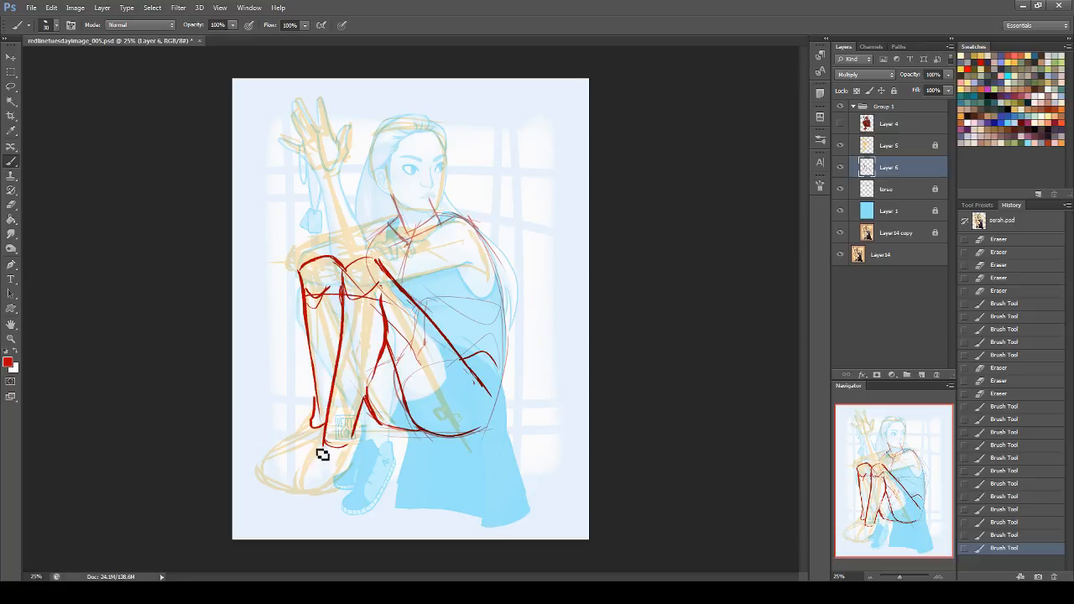
Step: Outline the near foot with its toe, sole and heel in red, and erase the excess strokes at the ankle
left_click_drag(337, 432, 299, 487)
mouse_move(324, 444)
left_mouse_down()
mouse_move(294, 497)
mouse_move(333, 502)
mouse_move(372, 460)
mouse_move(369, 476)
left_mouse_up()
left_click_drag(362, 413, 351, 441)
mouse_move(381, 368)
left_mouse_down()
mouse_move(353, 438)
mouse_move(357, 459)
left_mouse_up()
key("ctrl+z")
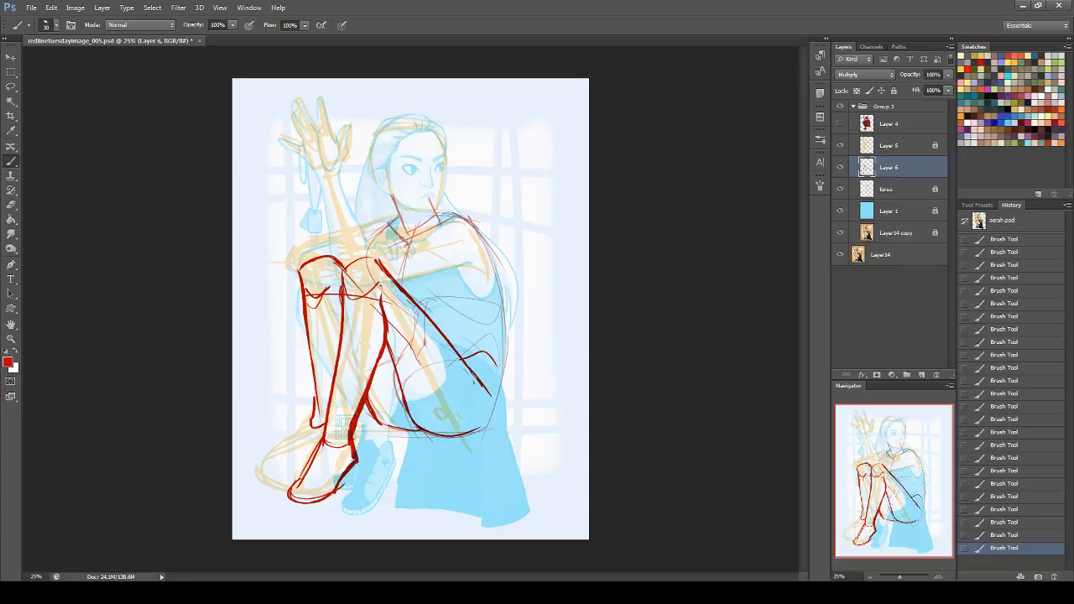
left_click(11, 204)
mouse_move(362, 423)
left_mouse_down()
mouse_move(347, 463)
mouse_move(346, 445)
left_mouse_up()
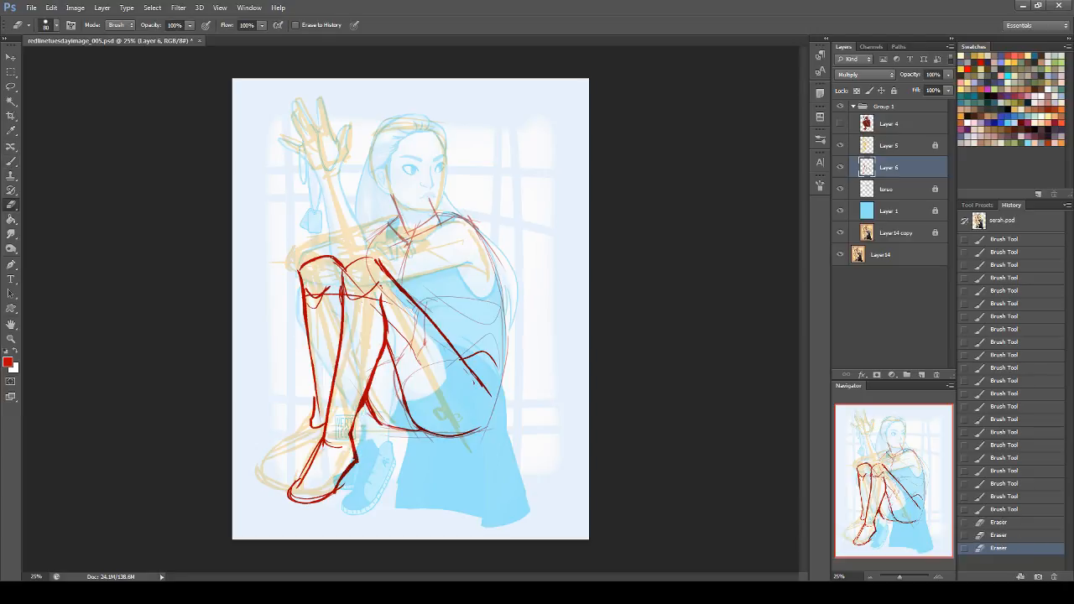
Step: Open Lazy Nezumi Pro and set the position smoothing amount to 15
left_click(1016, 592)
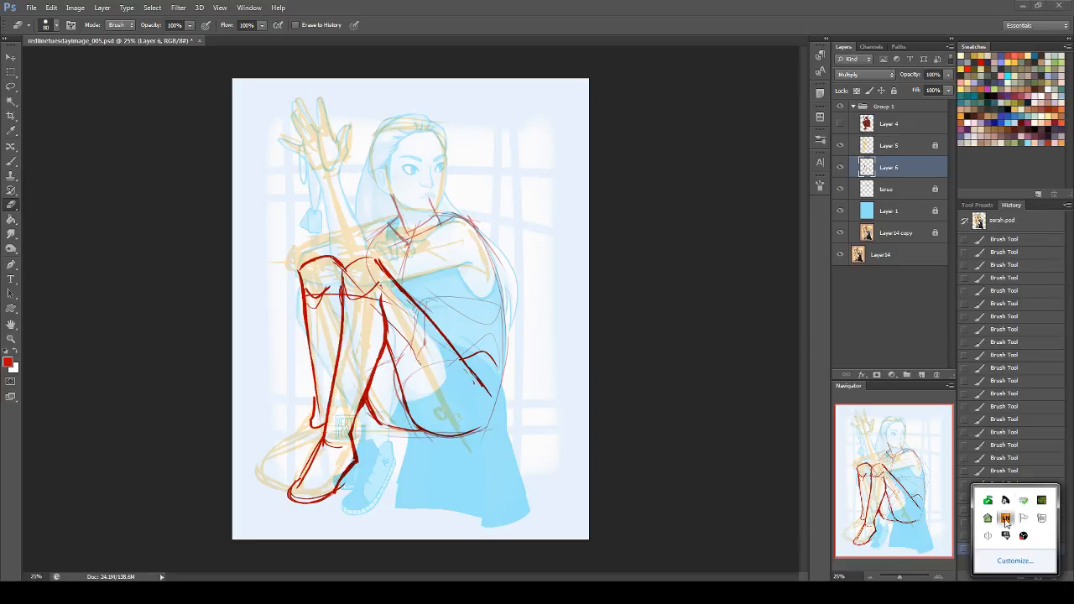
right_click(1005, 518)
left_click(730, 305)
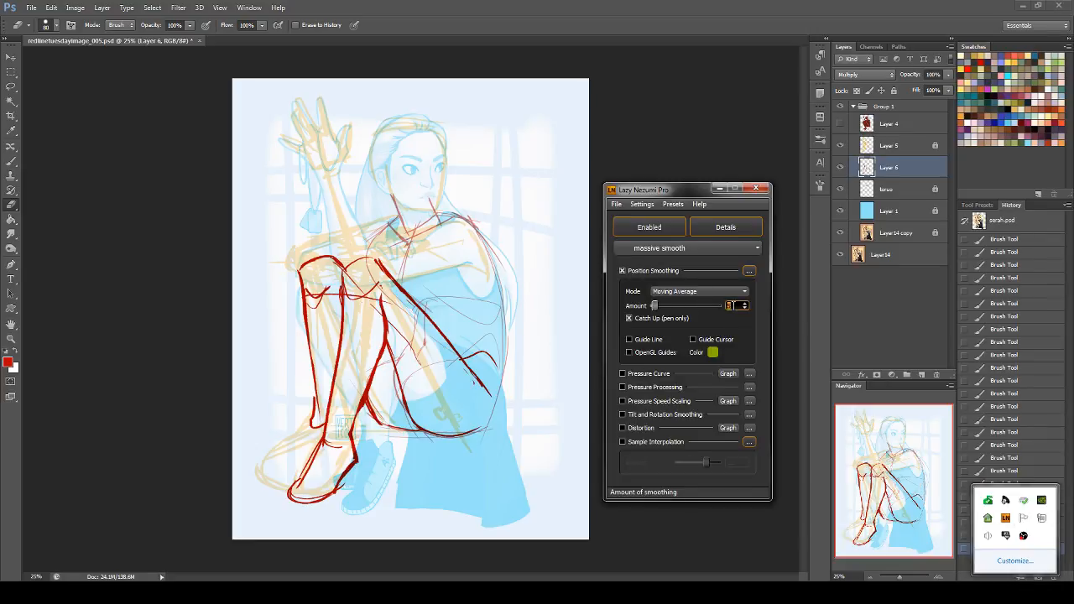
type("19")
key("Return")
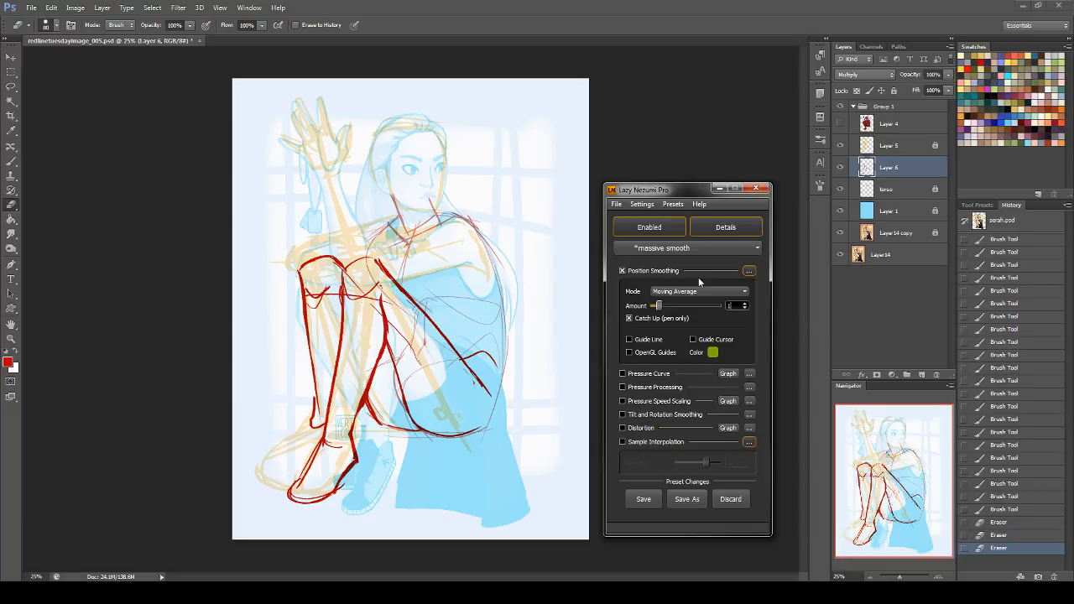
type("5")
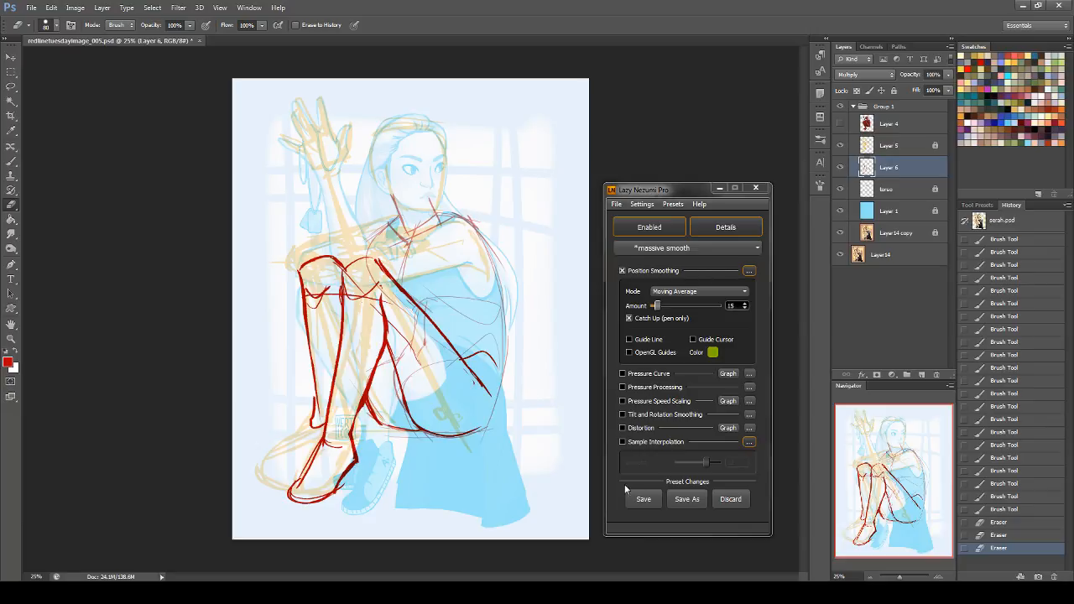
Step: Save the changes to the massive smooth preset and close Lazy Nezumi Pro
left_click(645, 498)
left_click(756, 189)
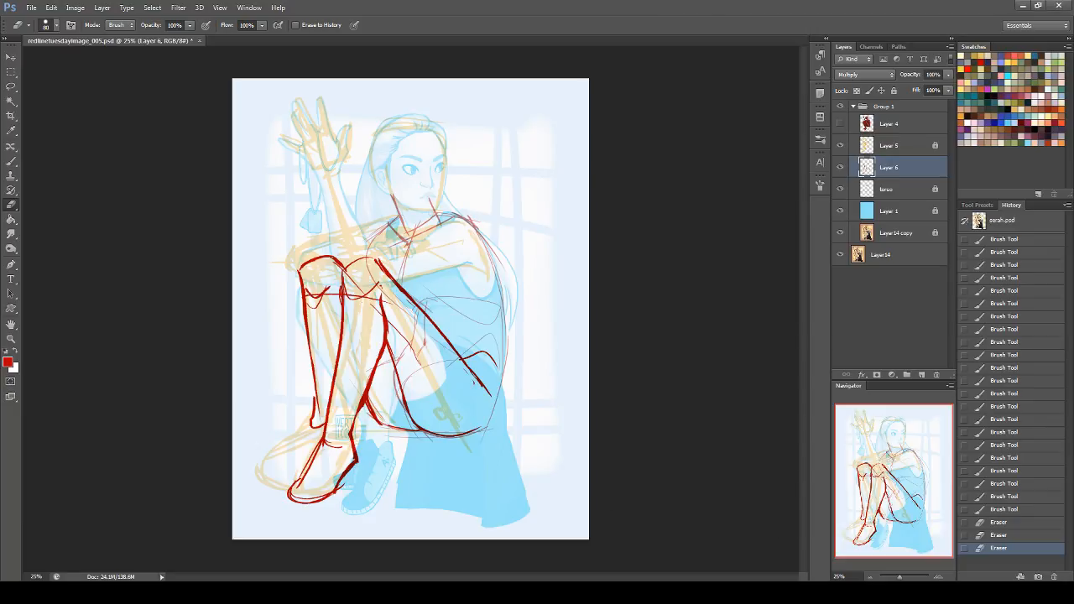
Step: Fade the near leg's shin line and lower calf line with a 200 px eraser
left_click(48, 25)
left_click(79, 179)
mouse_move(342, 291)
left_mouse_down()
mouse_move(328, 425)
mouse_move(362, 380)
mouse_move(368, 338)
mouse_move(362, 350)
left_mouse_up()
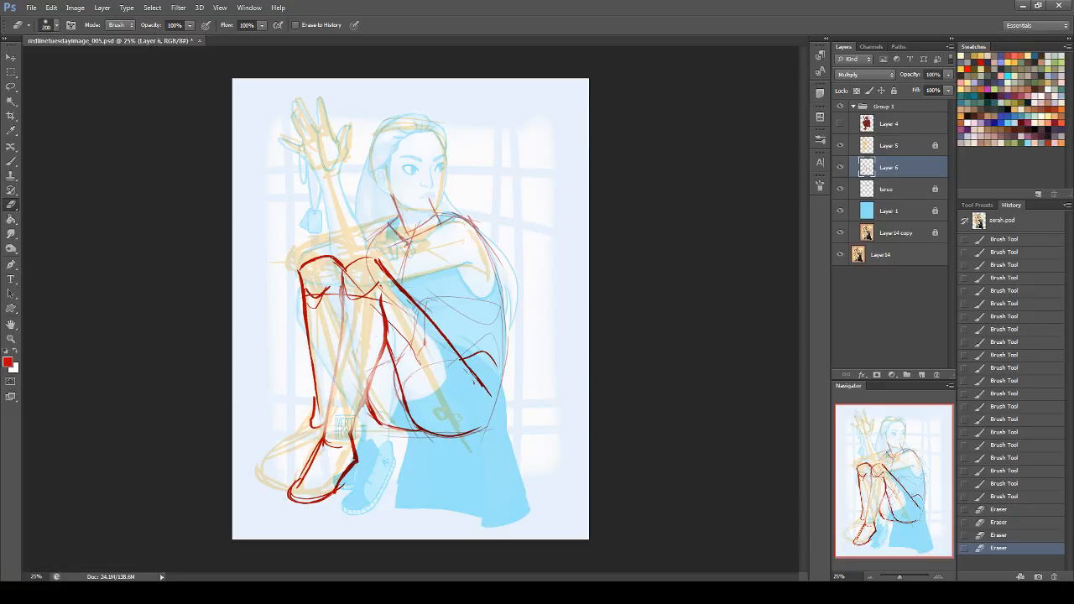
Step: Redraw the near leg's shin and calf contours in clean red strokes, and lighten the excess lines on the near foot and ankle
left_click(11, 325)
left_click(59, 335)
left_click_drag(650, 224, 441, 481)
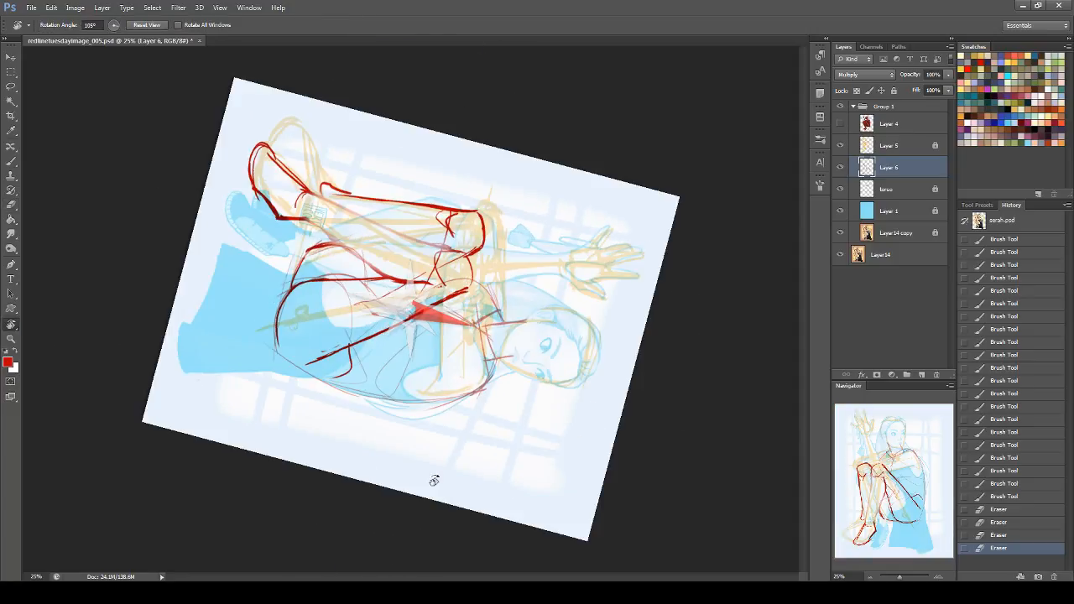
key("Escape")
left_click(11, 160)
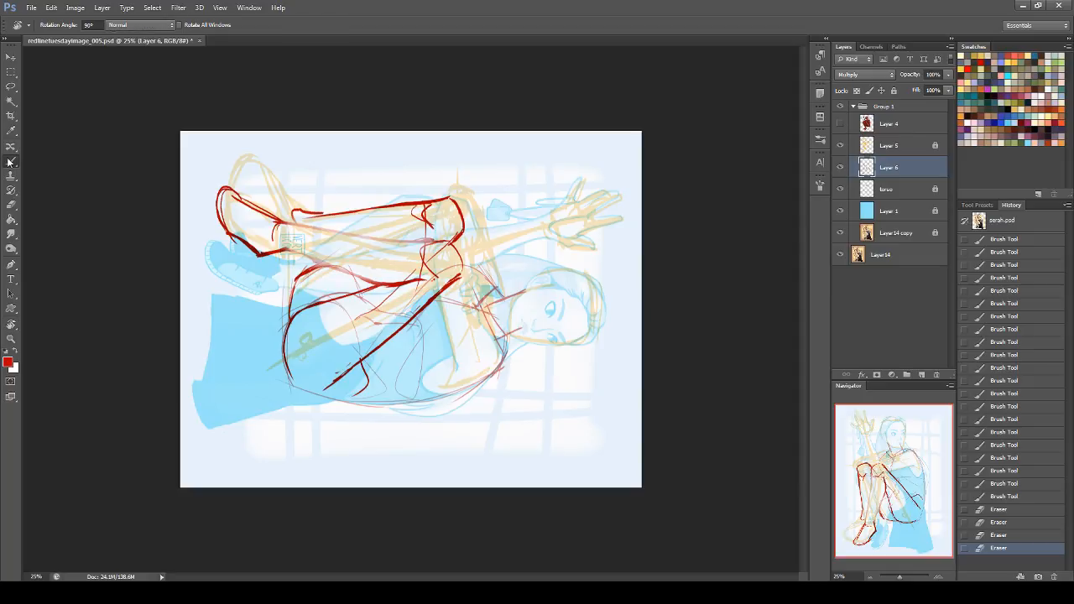
left_click_drag(841, 576, 832, 576)
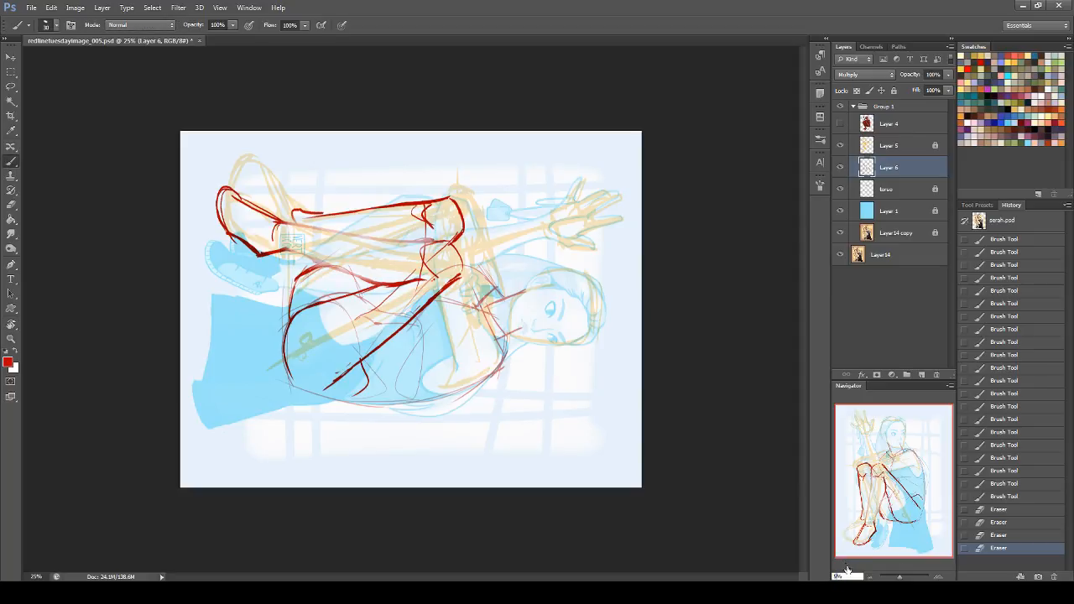
key("Return")
mouse_move(899, 487)
left_mouse_down()
mouse_move(886, 475)
mouse_move(907, 470)
mouse_move(860, 473)
mouse_move(857, 507)
left_mouse_up()
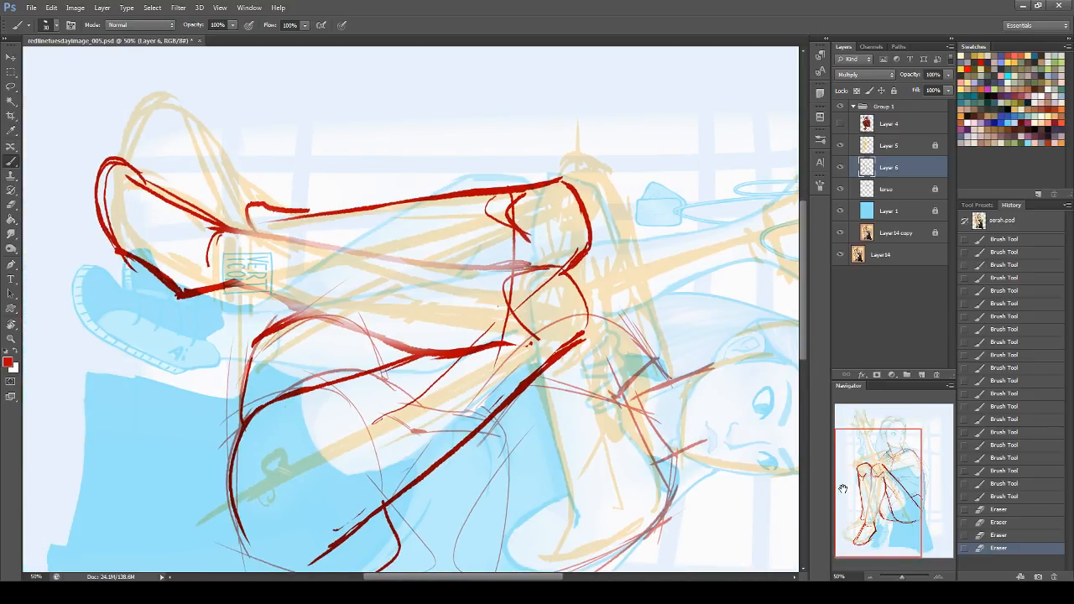
left_click_drag(216, 228, 428, 261)
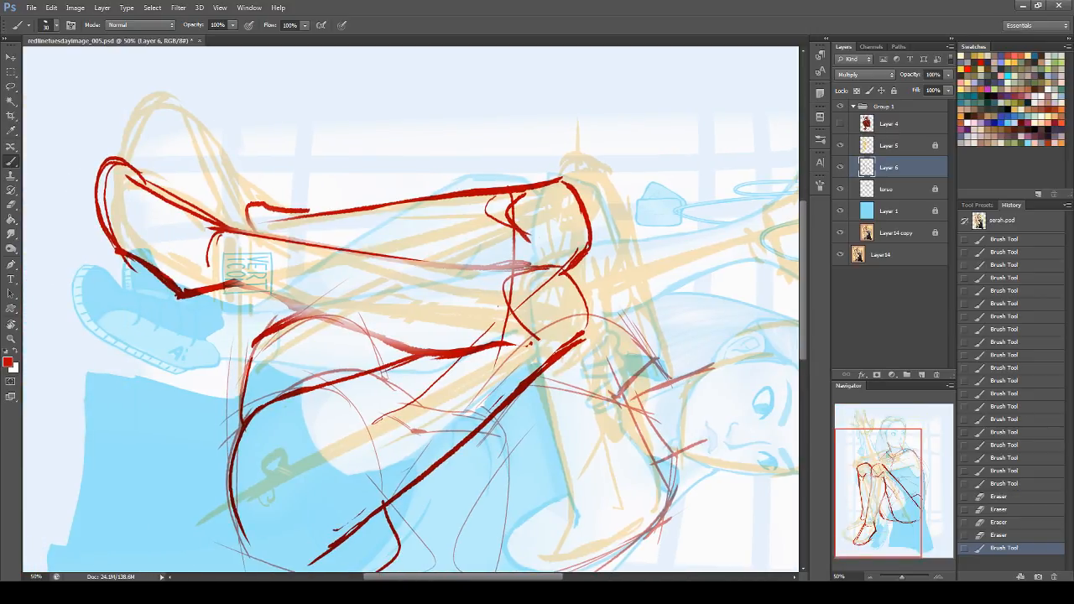
left_click_drag(227, 286, 428, 350)
key("ctrl+z")
left_click_drag(407, 262, 554, 267)
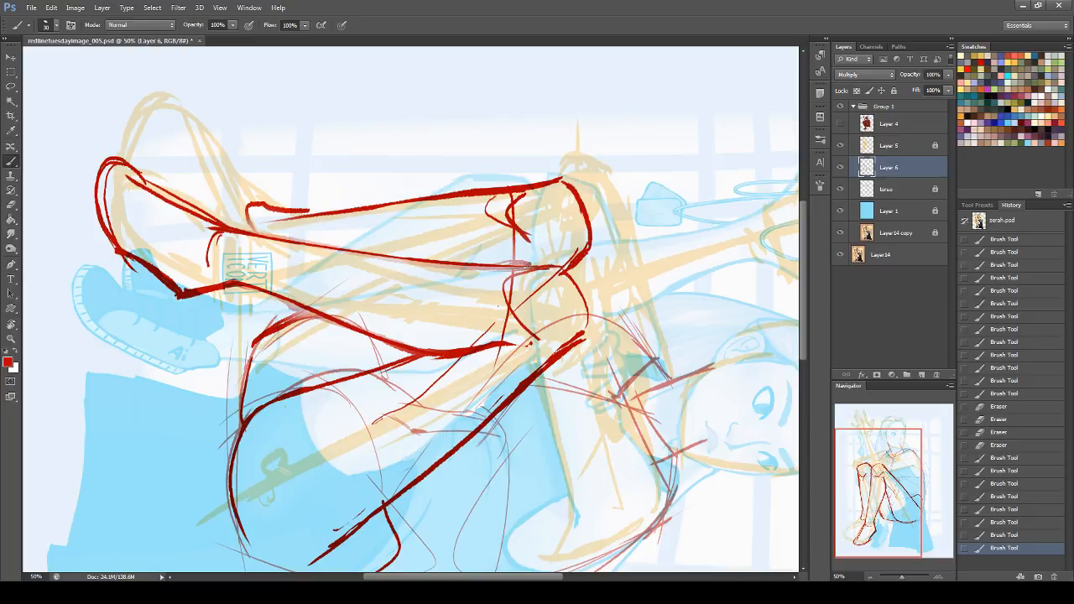
left_click(10, 204)
mouse_move(117, 172)
left_mouse_down()
mouse_move(195, 220)
mouse_move(247, 214)
left_mouse_up()
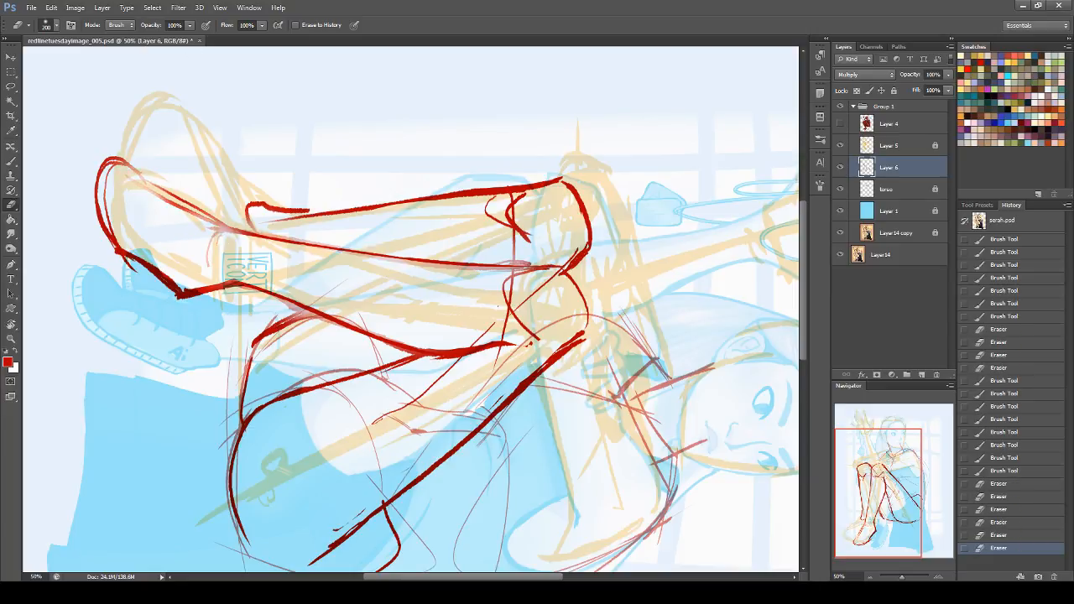
Step: Thicken the far knee's front contour down into the shin and trim its outer edge with a 19 px eraser
left_click(11, 324)
left_click_drag(552, 106, 263, 198)
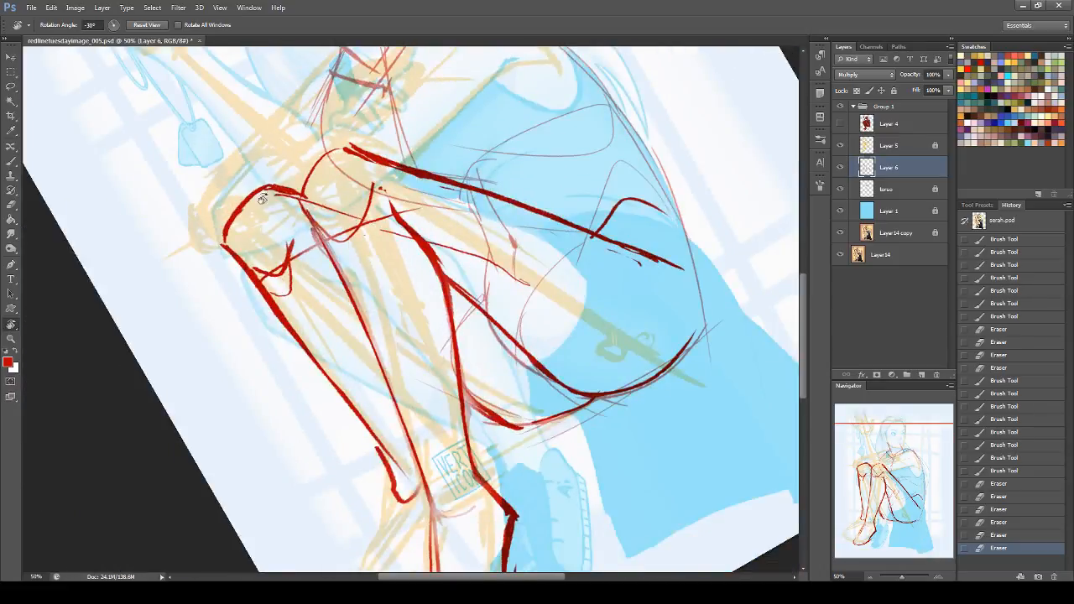
left_click(12, 161)
left_click_drag(227, 228, 248, 268)
key("e")
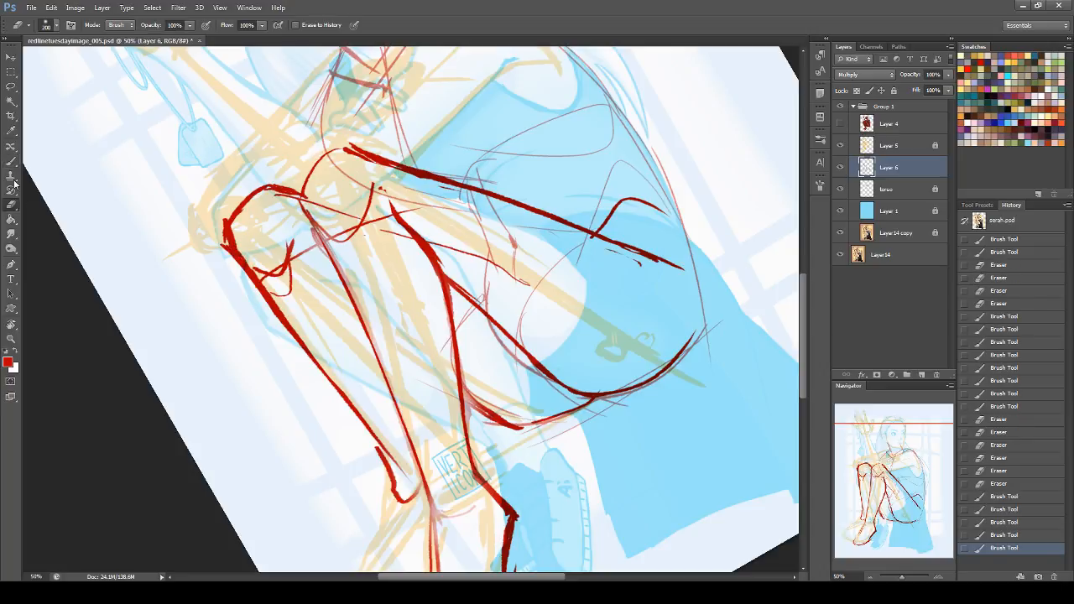
left_click(45, 25)
left_click(74, 290)
left_click(222, 228)
left_click(222, 231)
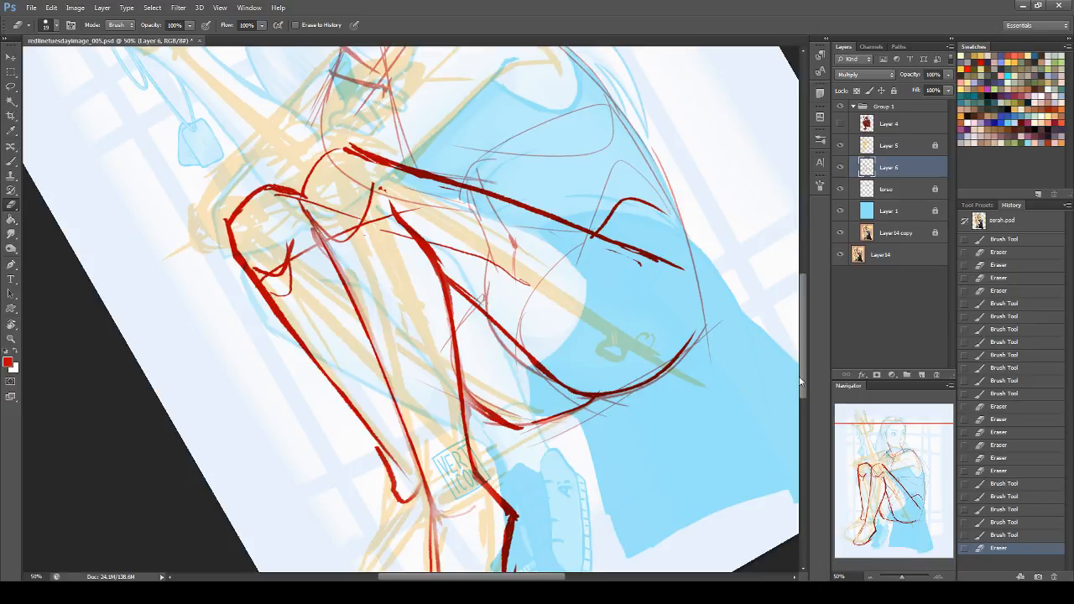
Step: Outline the far foot's instep, toes and sole beside the near foot, and strengthen the far shin's line above the ankle
scroll(222, 231, "down", 5)
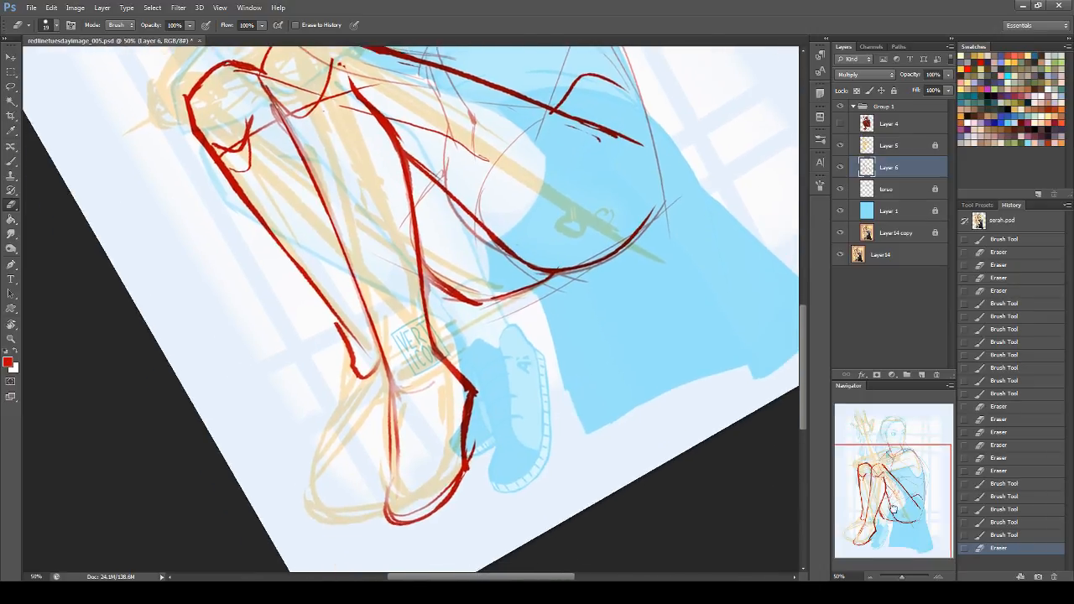
left_click(11, 161)
mouse_move(349, 352)
left_mouse_down()
mouse_move(364, 371)
mouse_move(345, 488)
left_mouse_up()
key("ctrl+z")
left_click_drag(344, 446, 366, 492)
key("ctrl+z")
left_click_drag(345, 446, 387, 472)
left_click_drag(322, 295, 354, 347)
left_click(15, 203)
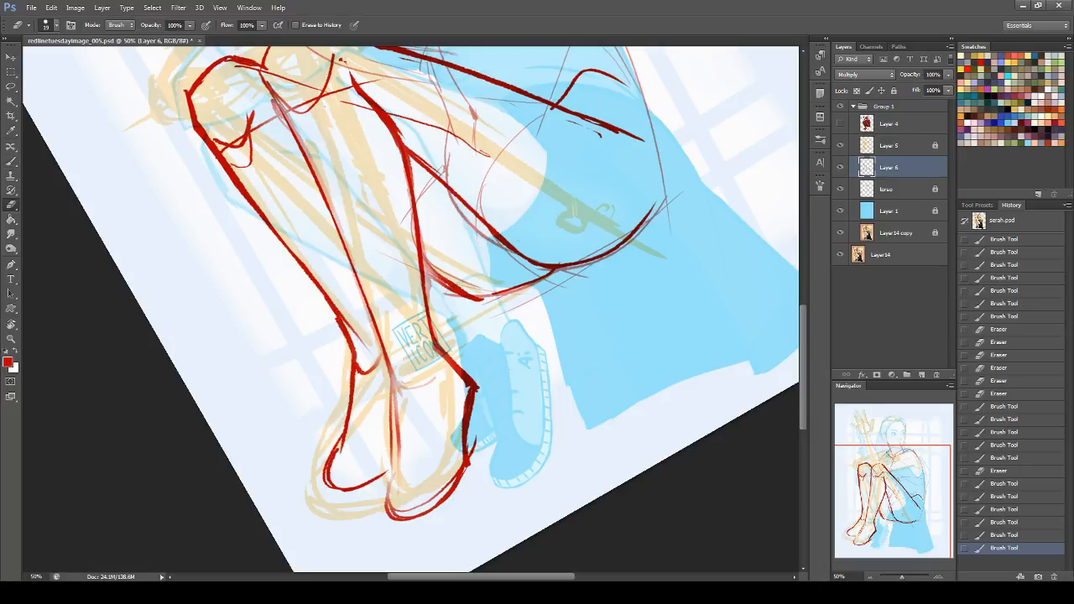
Step: Lasso the far knee's top contour and move it slightly down, and redraw the near knee's upper arc beside it
left_click(11, 324)
left_click_drag(657, 156, 628, 415)
key("Escape")
left_click_drag(904, 500, 900, 439)
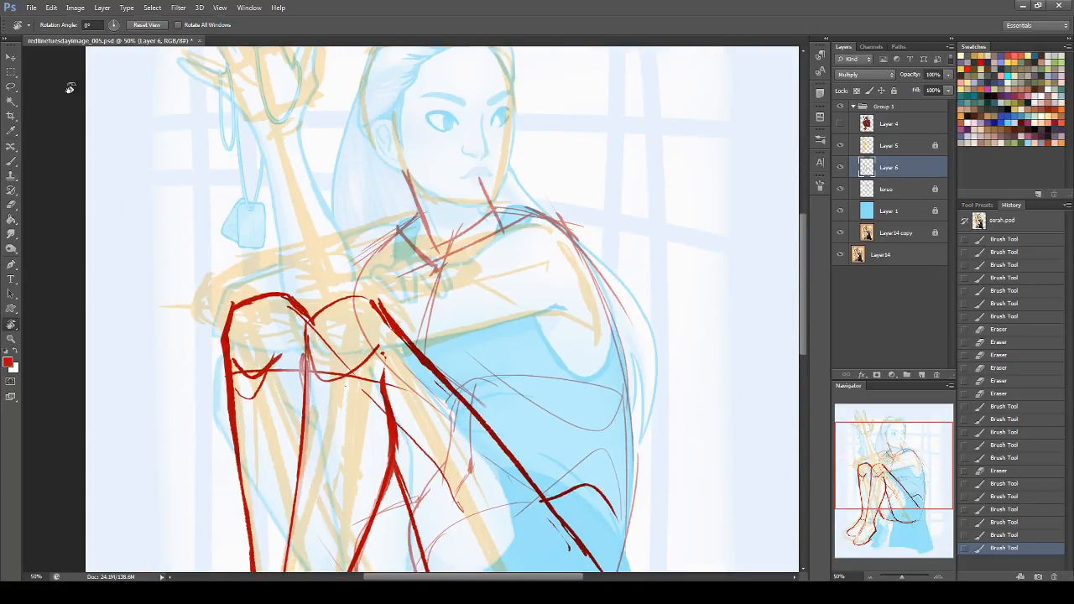
left_click(11, 86)
mouse_move(279, 334)
left_mouse_down()
mouse_move(310, 321)
mouse_move(308, 284)
mouse_move(174, 307)
left_mouse_up()
key("v")
left_click_drag(251, 309, 252, 322)
key("ctrl+d")
left_click(11, 161)
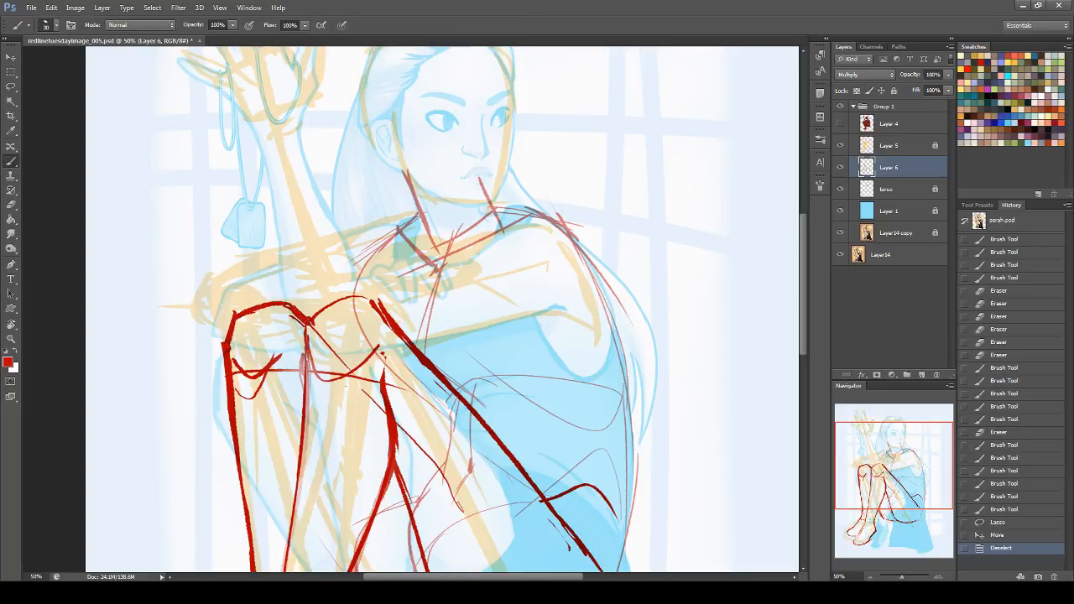
mouse_move(308, 356)
left_mouse_down()
mouse_move(306, 320)
mouse_move(374, 294)
mouse_move(382, 312)
left_mouse_up()
Step: Add a new layer above Layer 6, lower Layer 6's fill opacity, and make the new layer active for drawing
mouse_move(894, 460)
left_mouse_down()
mouse_move(895, 493)
mouse_move(894, 450)
left_mouse_up()
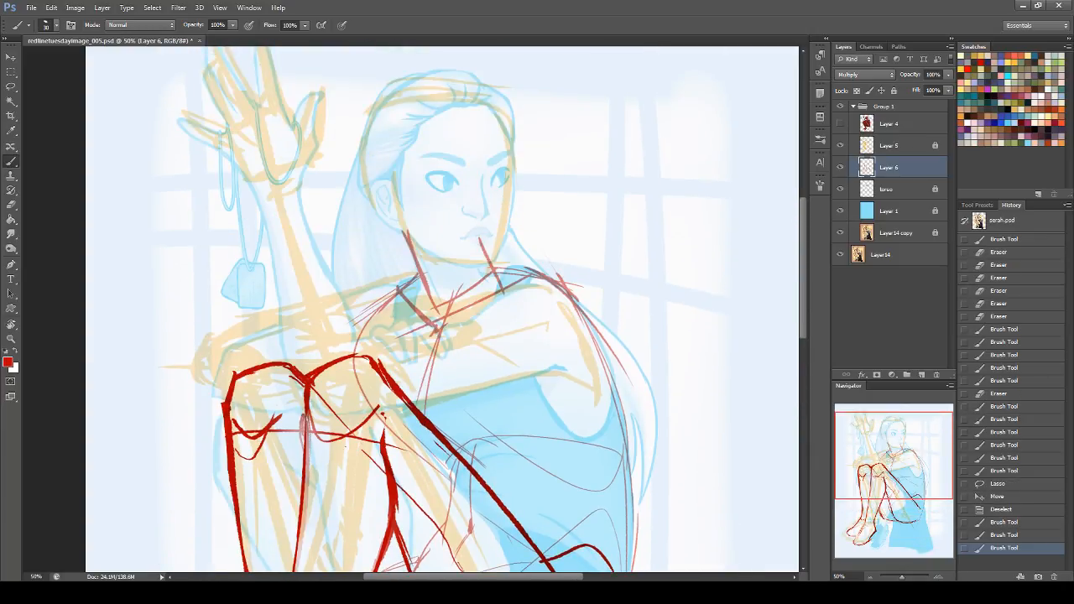
left_click(900, 147)
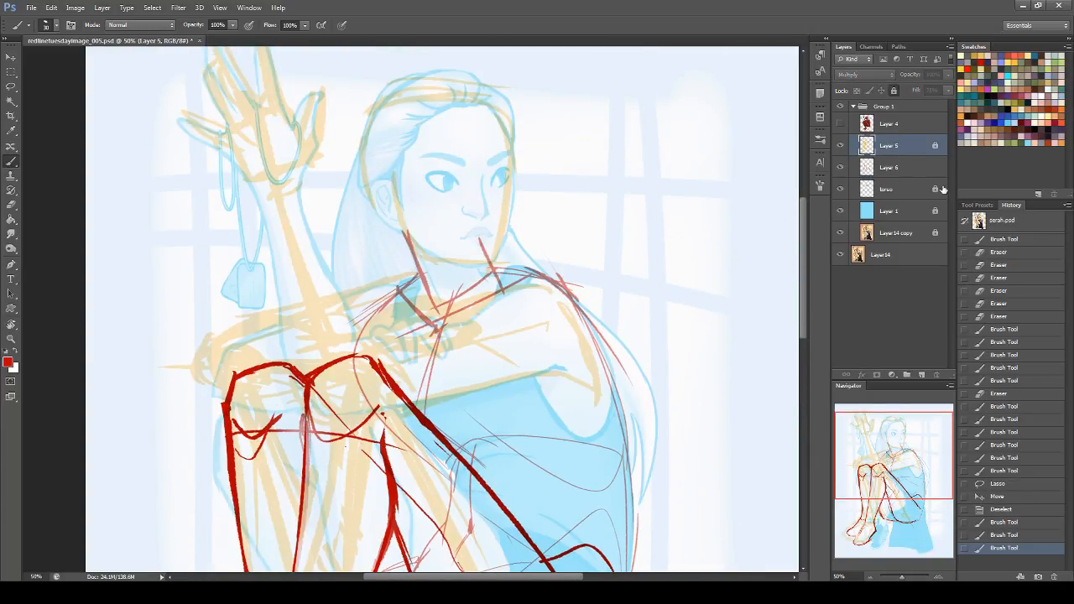
left_click(886, 167)
left_click(921, 375)
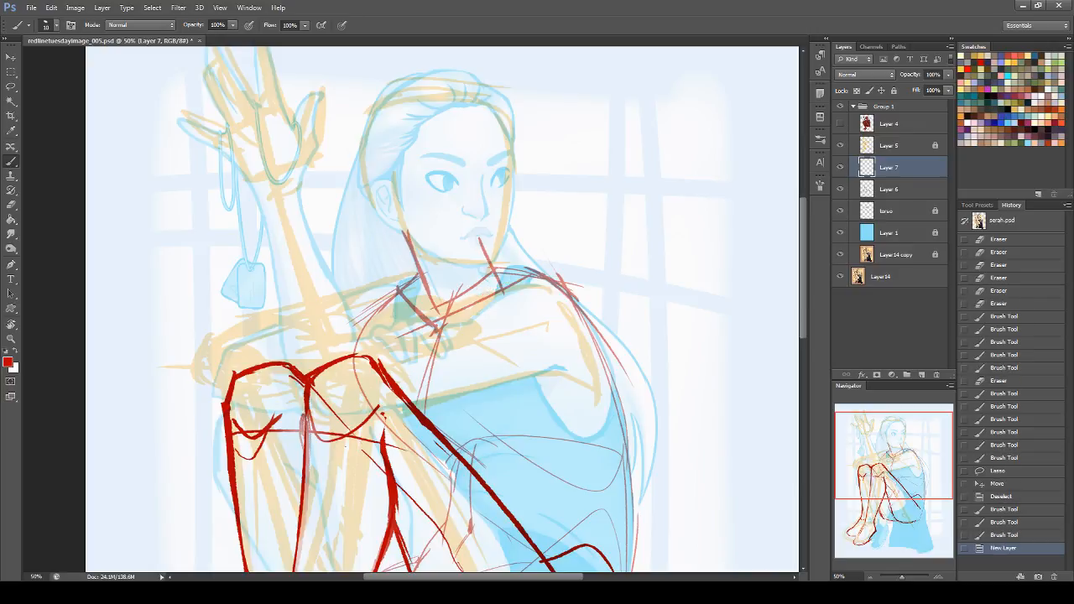
left_click(894, 189)
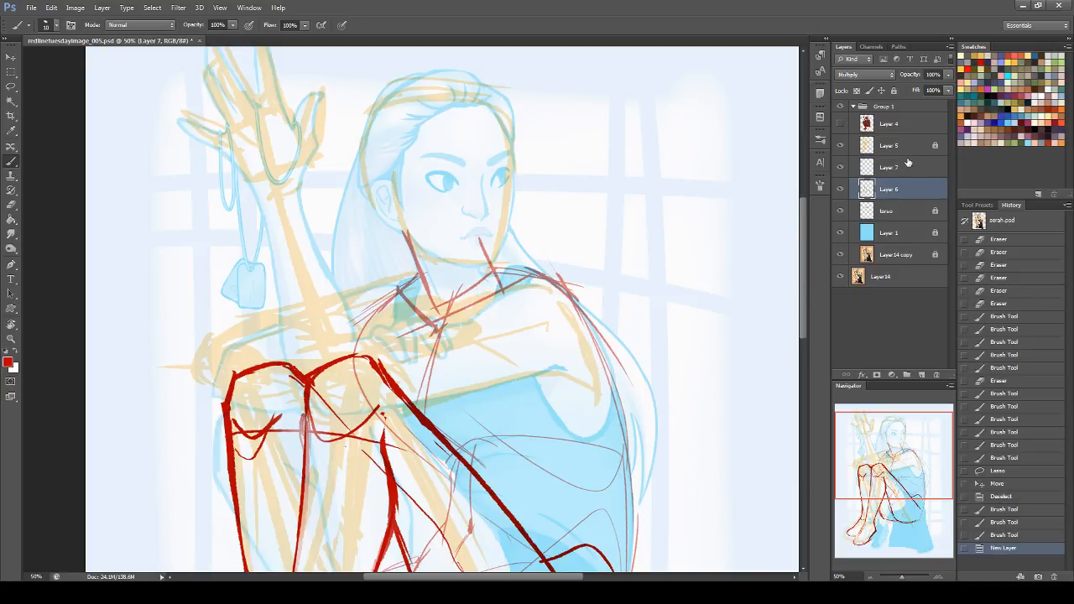
left_click(948, 91)
left_click(928, 103)
left_click(889, 167)
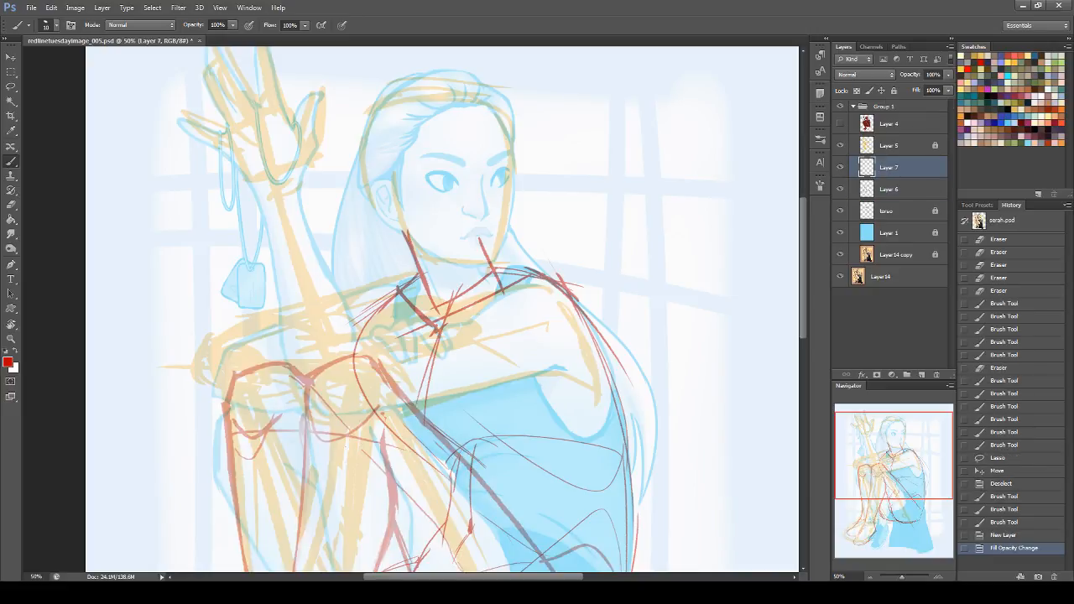
Step: Sketch the near upper arm resting across the knees on Layer 7, with its shoulder, deltoid line, underside and rounded elbow
mouse_move(333, 355)
left_mouse_down()
mouse_move(537, 283)
mouse_move(441, 315)
left_mouse_up()
mouse_move(325, 347)
left_mouse_down()
mouse_move(321, 420)
mouse_move(474, 386)
left_mouse_up()
mouse_move(573, 390)
left_mouse_down()
mouse_move(610, 392)
mouse_move(608, 369)
left_mouse_up()
mouse_move(541, 278)
left_mouse_down()
mouse_move(575, 295)
mouse_move(606, 386)
mouse_move(588, 393)
left_mouse_up()
mouse_move(558, 285)
left_mouse_down()
mouse_move(479, 304)
mouse_move(556, 285)
mouse_move(480, 314)
mouse_move(568, 369)
left_mouse_up()
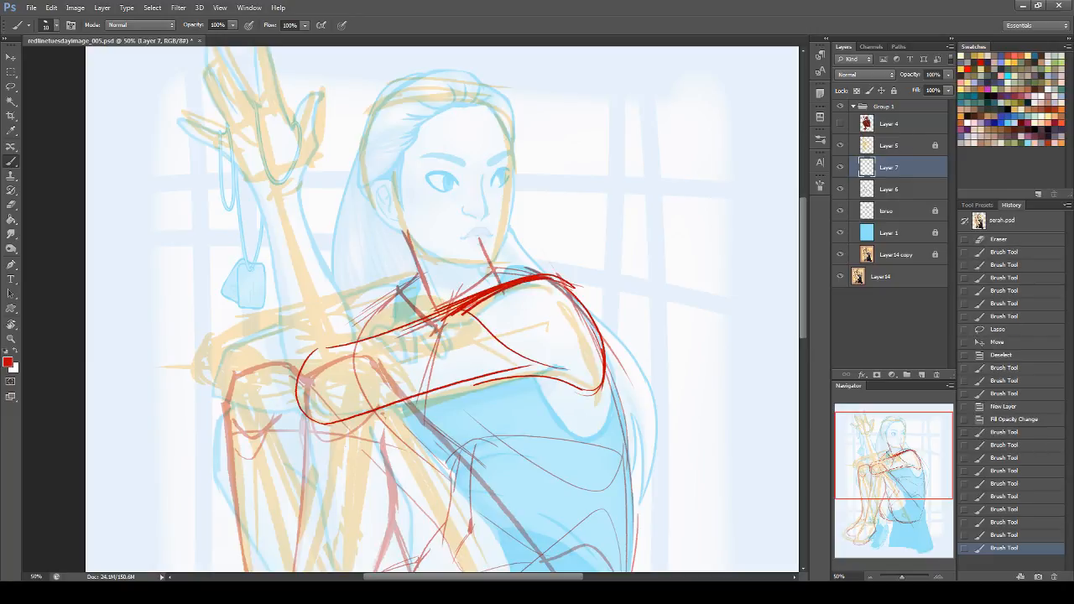
mouse_move(449, 316)
left_mouse_down()
mouse_move(358, 356)
mouse_move(401, 326)
left_mouse_up()
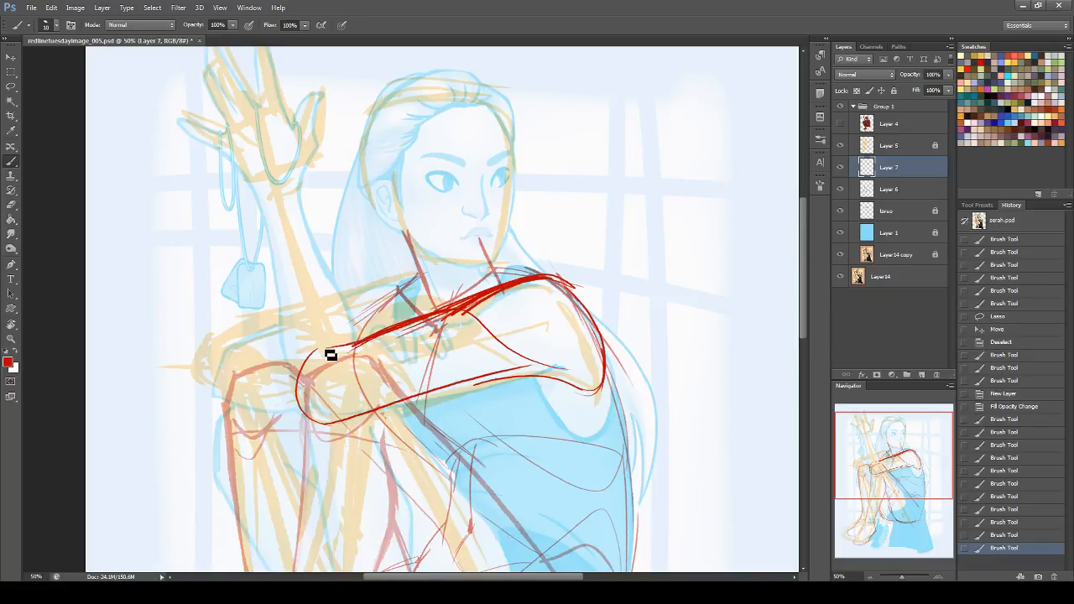
Step: Draw the raised arm's wrist as a short band and run both forearm sides down toward the elbow
mouse_move(257, 191)
left_mouse_down()
mouse_move(262, 217)
mouse_move(294, 179)
mouse_move(297, 207)
mouse_move(294, 194)
left_mouse_up()
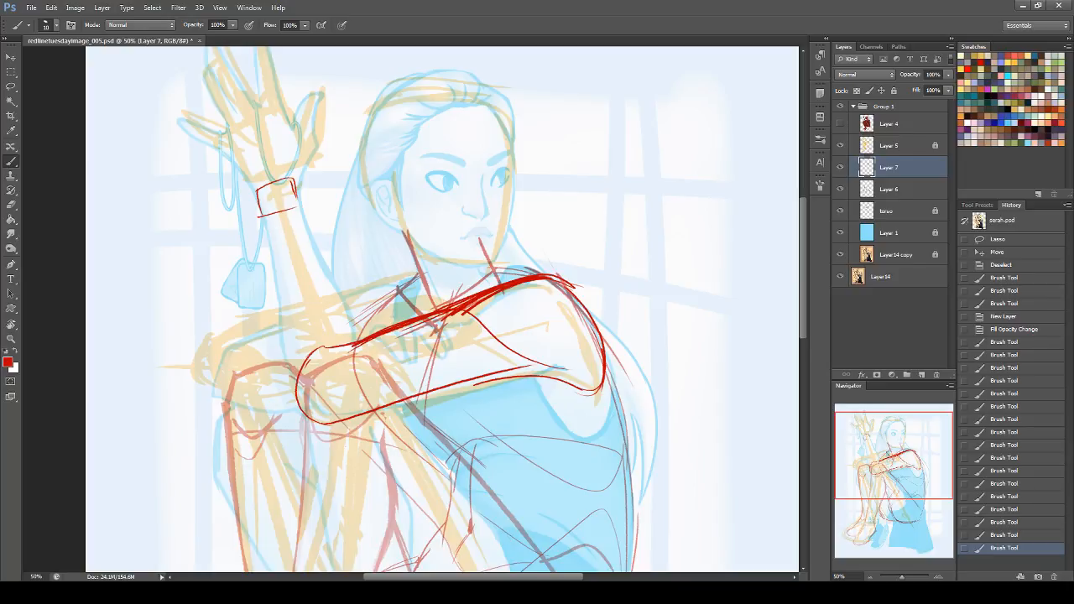
left_click_drag(270, 222, 294, 340)
left_click_drag(267, 238, 300, 413)
key("ctrl+z")
left_click_drag(275, 339, 301, 417)
mouse_move(278, 339)
left_mouse_down()
mouse_move(266, 240)
mouse_move(269, 273)
left_mouse_up()
left_click_drag(282, 360, 273, 302)
left_click_drag(294, 178, 334, 300)
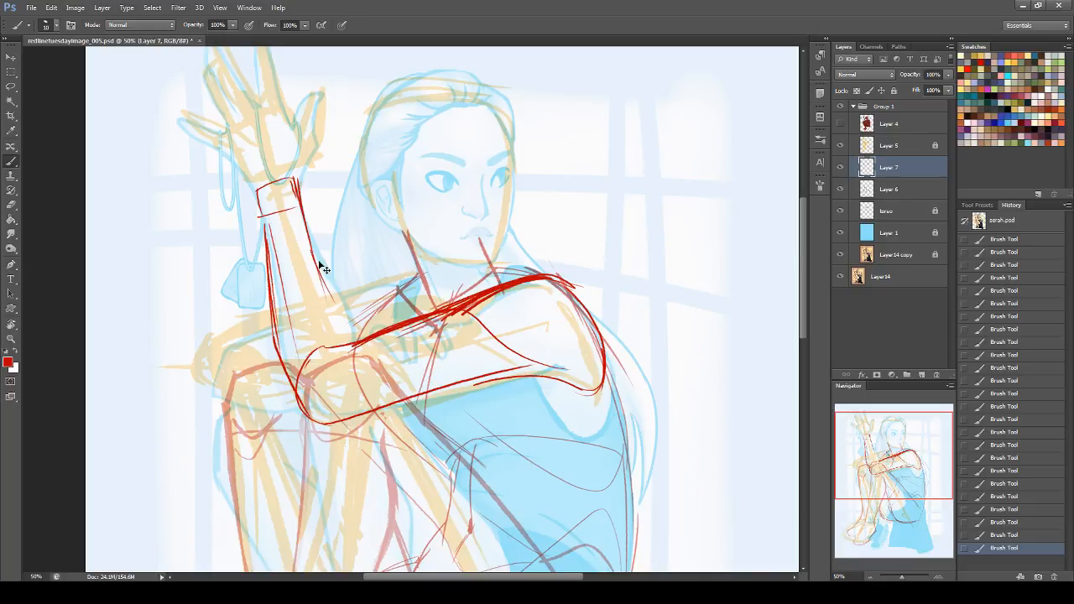
Step: Extend the inner forearm line to the upper arm, draw the curved crease at the bend, and reinforce the elbow's corner
mouse_move(313, 252)
left_mouse_down()
mouse_move(358, 352)
mouse_move(307, 395)
left_mouse_up()
key("ctrl+z")
key("ctrl+z")
left_click_drag(345, 343, 312, 405)
left_click_drag(344, 344, 313, 401)
left_click_drag(345, 314, 358, 344)
mouse_move(276, 350)
left_mouse_down()
mouse_move(305, 419)
mouse_move(347, 419)
left_mouse_up()
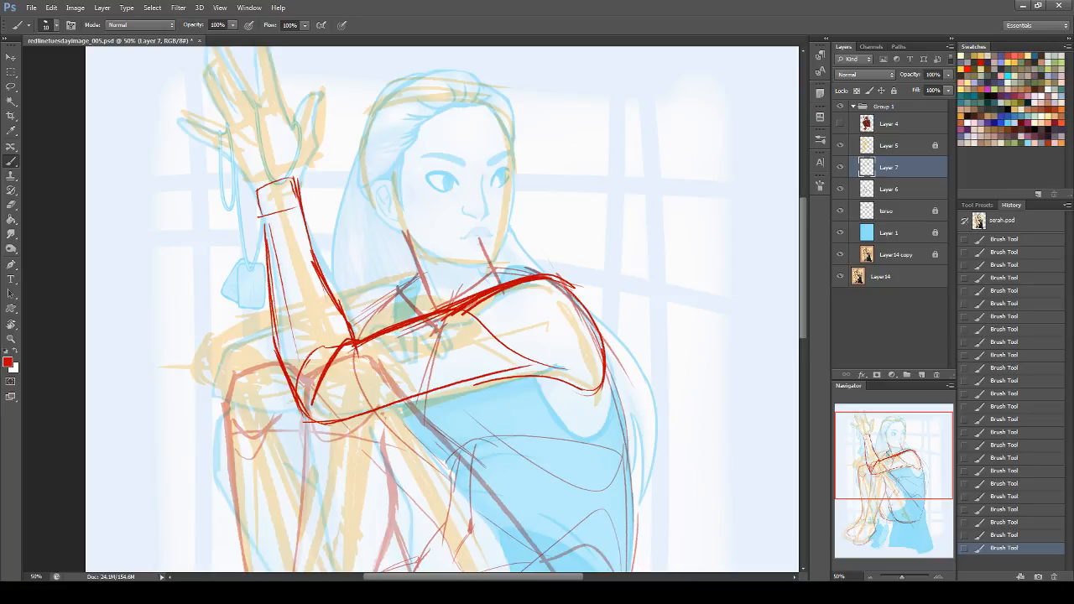
Step: Thicken both sides of the raised forearm just below the wrist
left_click_drag(256, 194, 269, 249)
left_click_drag(256, 193, 269, 250)
left_click_drag(296, 178, 311, 251)
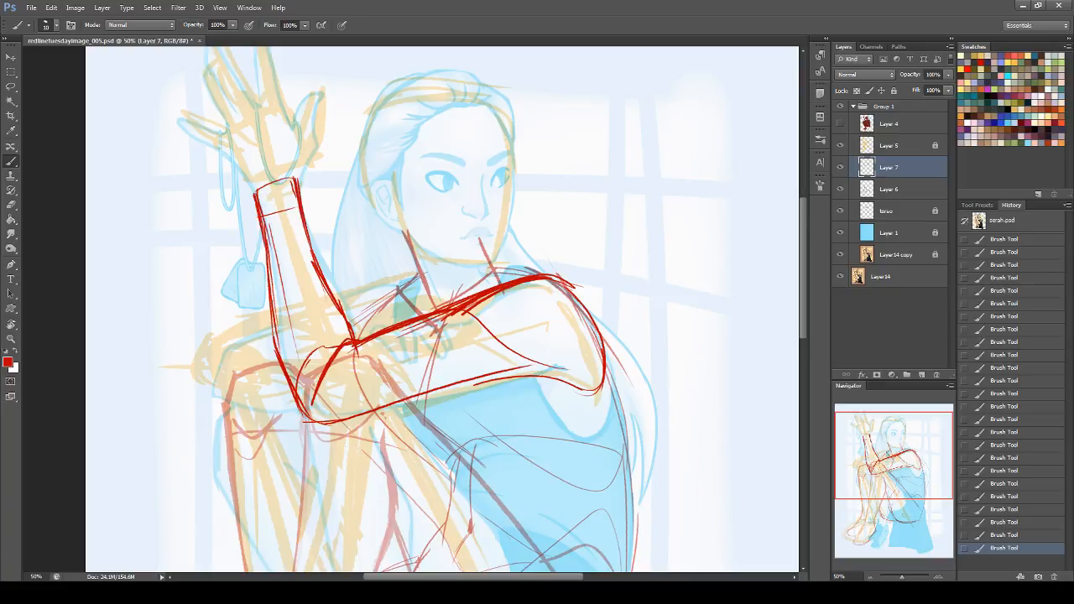
Step: Erase the excess rough strokes along the upper arm's top edge from the elbow bend to the shoulder
left_click(10, 204)
mouse_move(358, 355)
left_mouse_down()
mouse_move(533, 276)
mouse_move(495, 290)
mouse_move(569, 280)
mouse_move(542, 281)
left_mouse_up()
left_click_drag(542, 281, 589, 297)
left_click_drag(367, 340, 464, 309)
left_click_drag(359, 355, 458, 328)
Step: Redraw the upper arm's top contour in bold strokes from the elbow bend to the shoulder
left_click(11, 161)
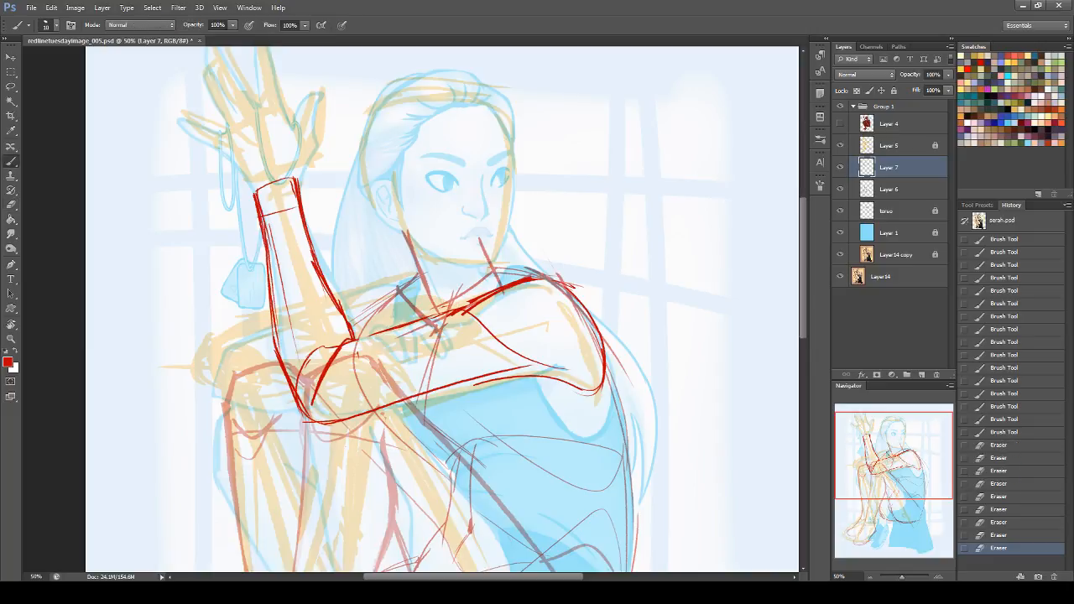
left_click_drag(353, 340, 467, 311)
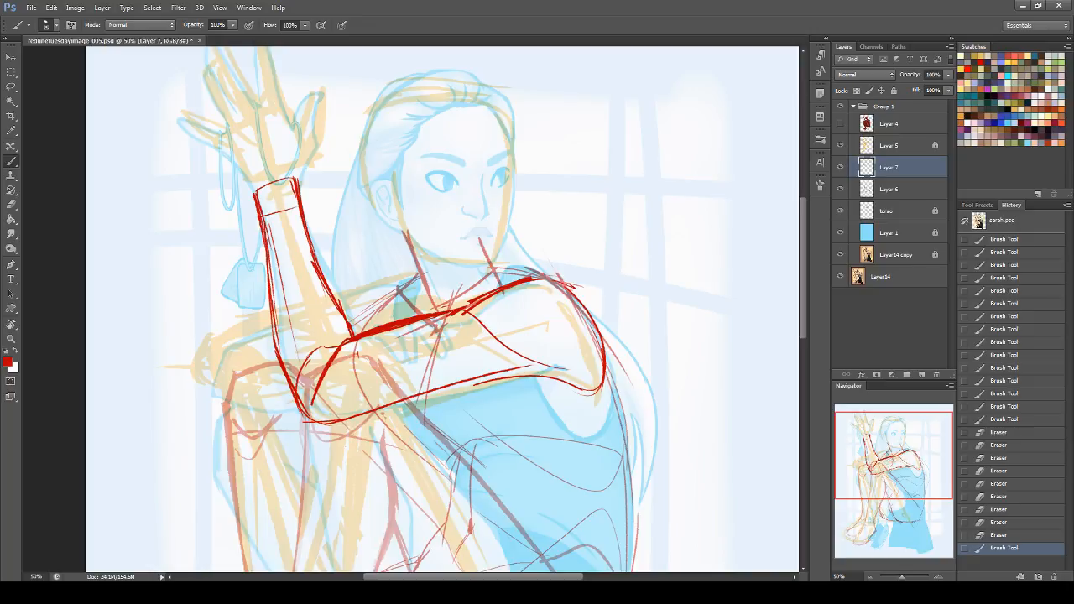
key("ctrl+z")
left_click_drag(353, 341, 472, 311)
key("ctrl+z")
left_click_drag(353, 341, 468, 312)
key("ctrl+z")
mouse_move(354, 342)
left_mouse_down()
mouse_move(471, 313)
mouse_move(556, 274)
left_mouse_up()
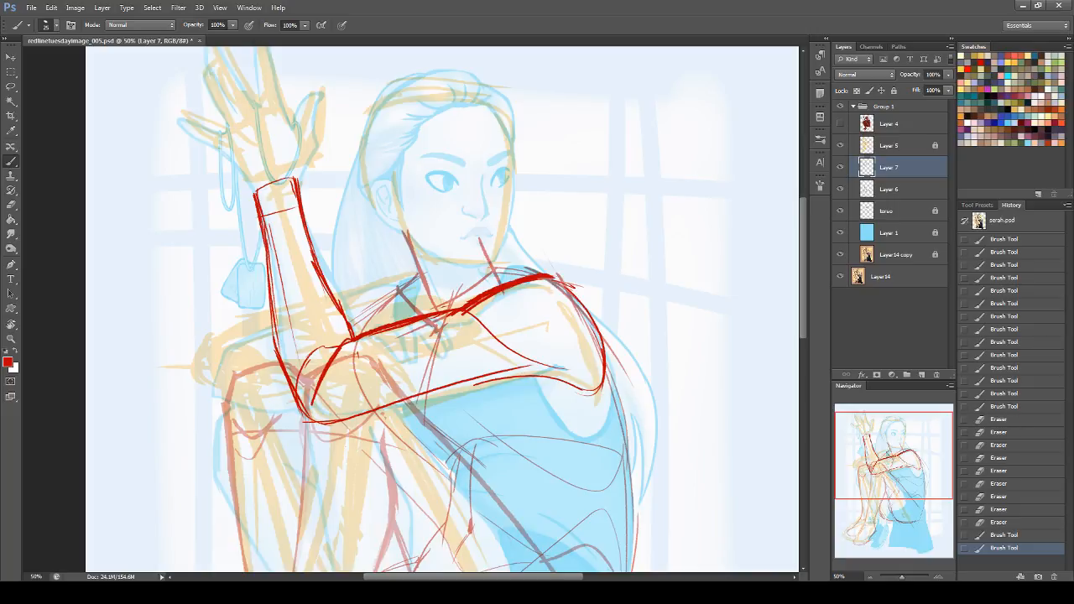
Step: Thicken the elbow's lower corner and the raised forearm's inner contour below the wrist
mouse_move(295, 397)
left_mouse_down()
mouse_move(308, 422)
mouse_move(339, 423)
left_mouse_up()
left_click_drag(298, 188, 322, 273)
key("ctrl+z")
left_click_drag(299, 186, 341, 307)
Step: Draw the raised hand's outer palm edge, the little finger, and the arc of knuckles marked with small ovals
left_click_drag(884, 446, 867, 433)
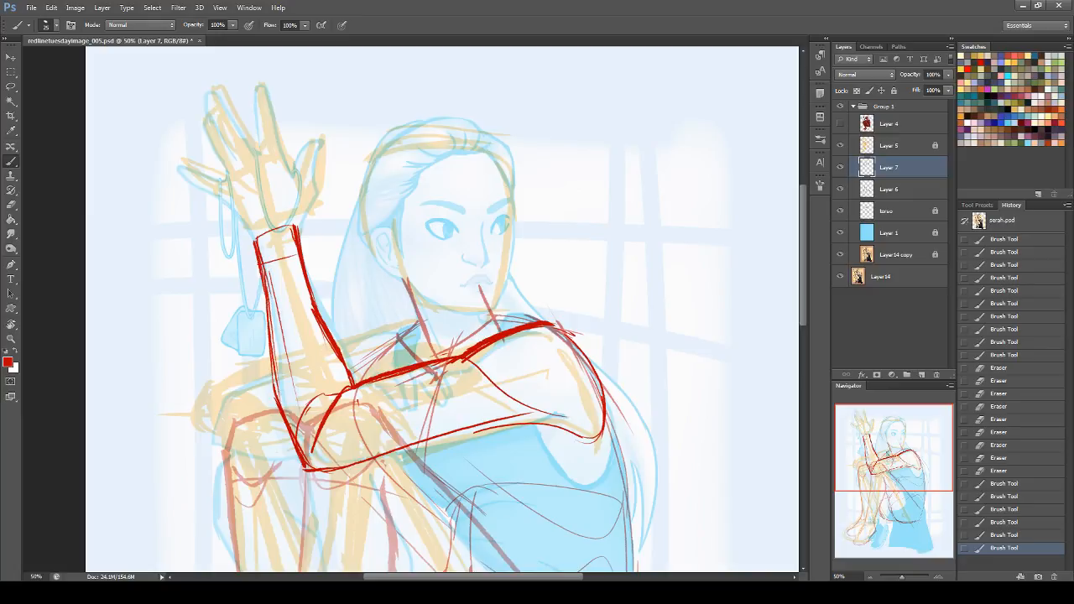
left_click_drag(227, 200, 254, 239)
left_click_drag(176, 170, 225, 201)
mouse_move(177, 173)
left_mouse_down()
mouse_move(228, 186)
mouse_move(290, 164)
mouse_move(236, 168)
mouse_move(224, 191)
mouse_move(281, 171)
mouse_move(239, 174)
mouse_move(257, 166)
left_mouse_up()
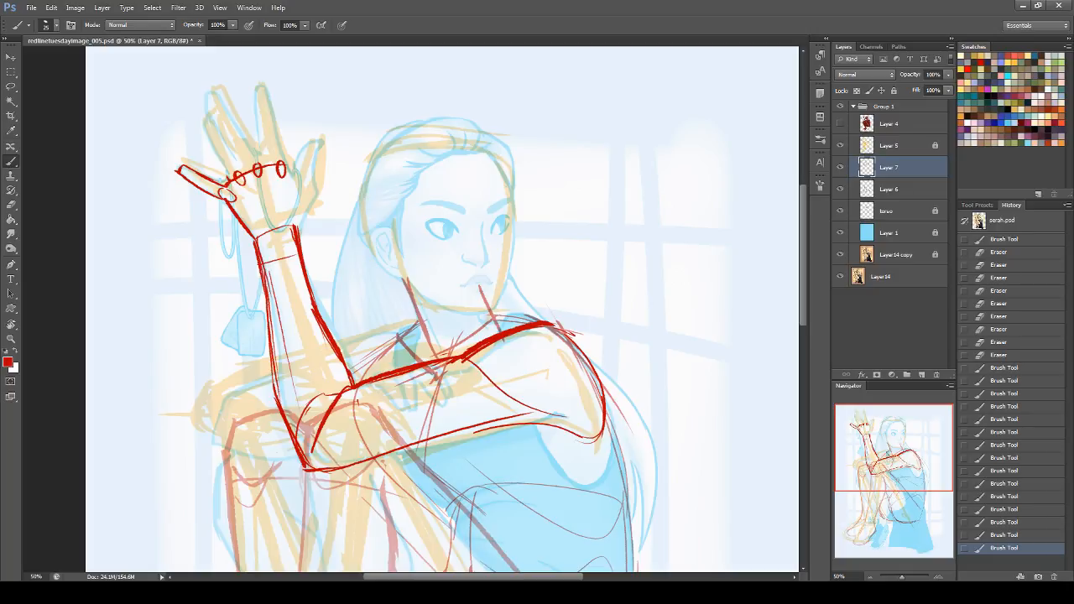
Step: Draw the palm's thumb side from the index knuckle to the wrist and sketch the thumb beside it
mouse_move(284, 157)
left_mouse_down()
mouse_move(302, 227)
mouse_move(309, 205)
left_mouse_up()
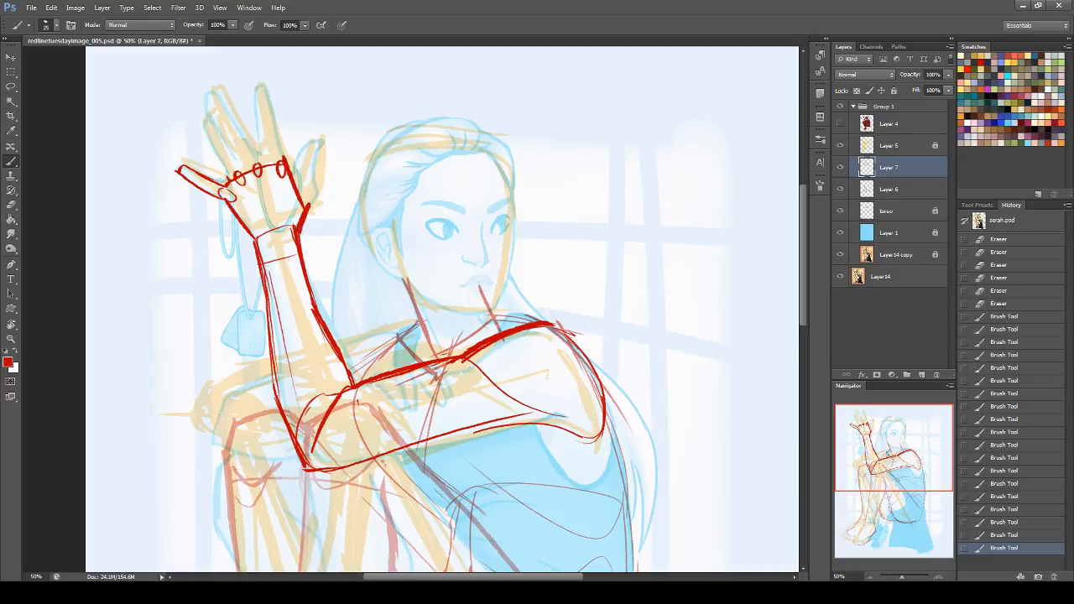
mouse_move(289, 170)
left_mouse_down()
mouse_move(309, 205)
mouse_move(298, 189)
mouse_move(322, 191)
mouse_move(315, 206)
mouse_move(345, 173)
mouse_move(337, 163)
mouse_move(315, 196)
left_mouse_up()
key("ctrl+z")
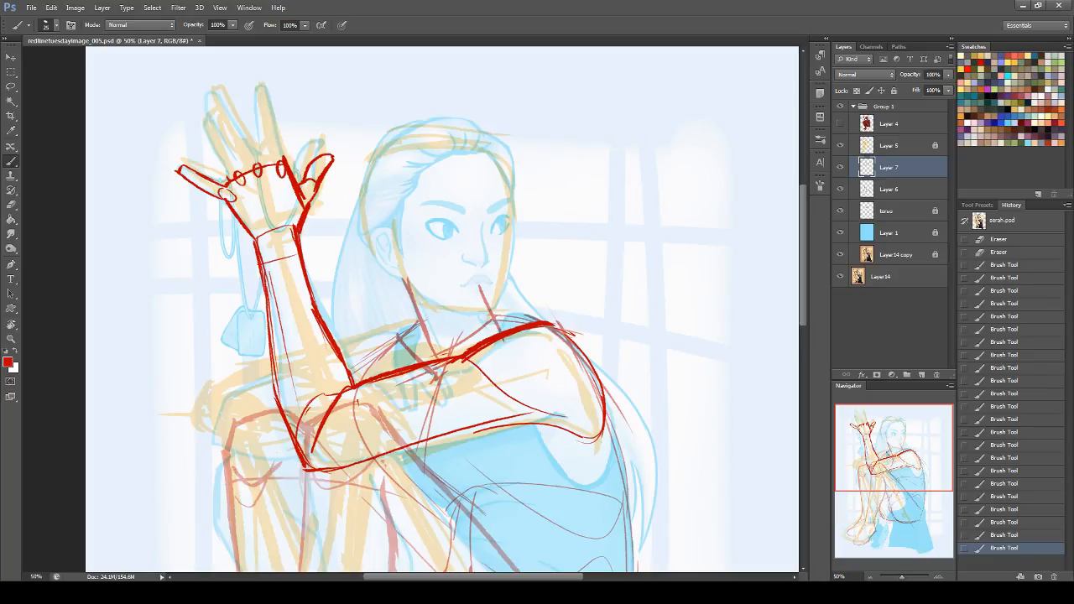
Step: Draw a side-view demo hand in the empty background beside the head, with a three-segment curved finger, thumb-mound oval and outer hand edge
mouse_move(533, 91)
left_mouse_down()
mouse_move(643, 98)
mouse_move(602, 93)
mouse_move(664, 115)
mouse_move(703, 151)
left_mouse_up()
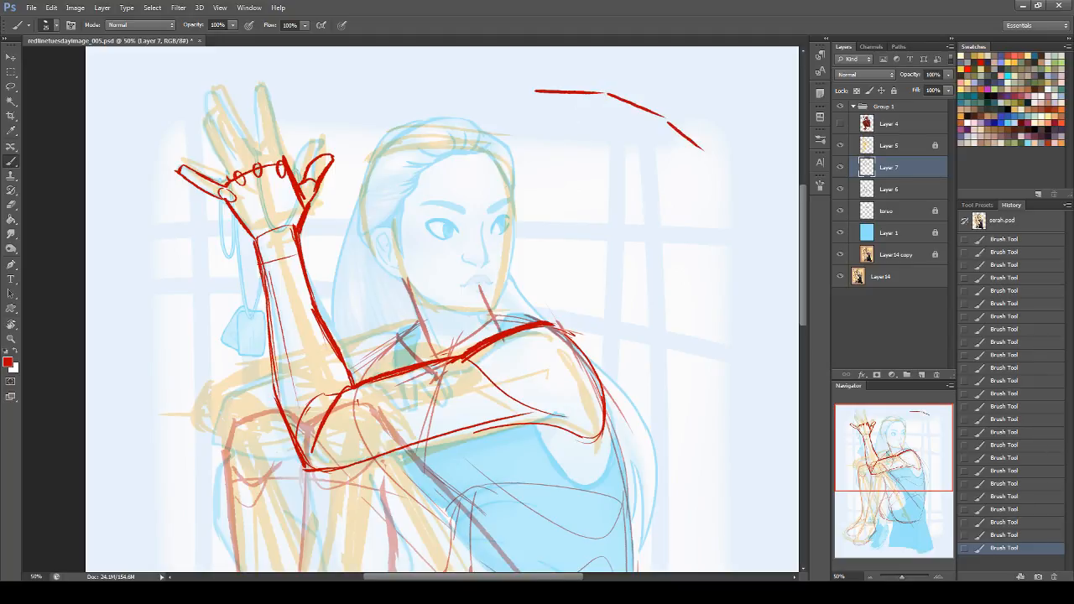
mouse_move(536, 93)
left_mouse_down()
mouse_move(549, 116)
mouse_move(609, 122)
mouse_move(582, 113)
mouse_move(668, 131)
left_mouse_up()
left_click_drag(603, 94, 597, 118)
left_click_drag(667, 124, 657, 138)
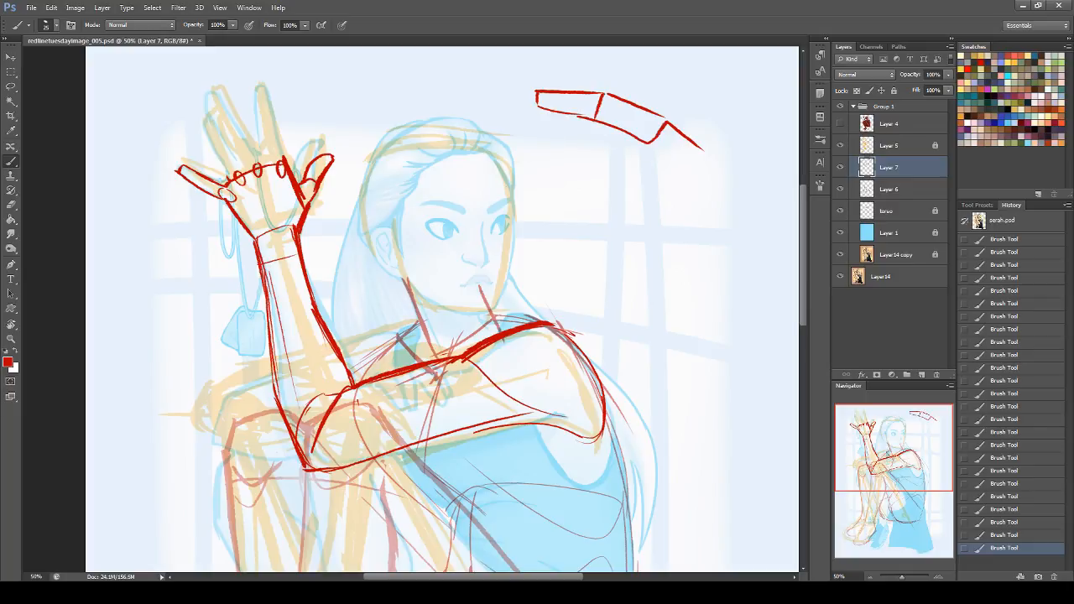
mouse_move(657, 139)
left_mouse_down()
mouse_move(701, 191)
mouse_move(718, 164)
mouse_move(748, 191)
left_mouse_up()
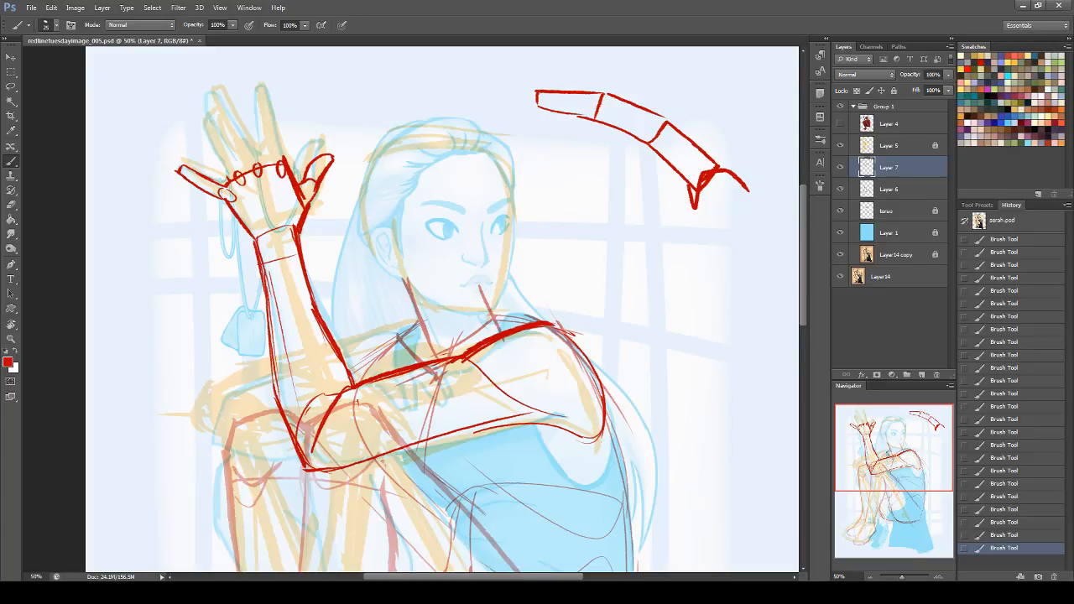
mouse_move(697, 217)
left_mouse_down()
mouse_move(710, 302)
mouse_move(751, 211)
mouse_move(709, 277)
mouse_move(712, 242)
mouse_move(759, 307)
mouse_move(764, 249)
left_mouse_up()
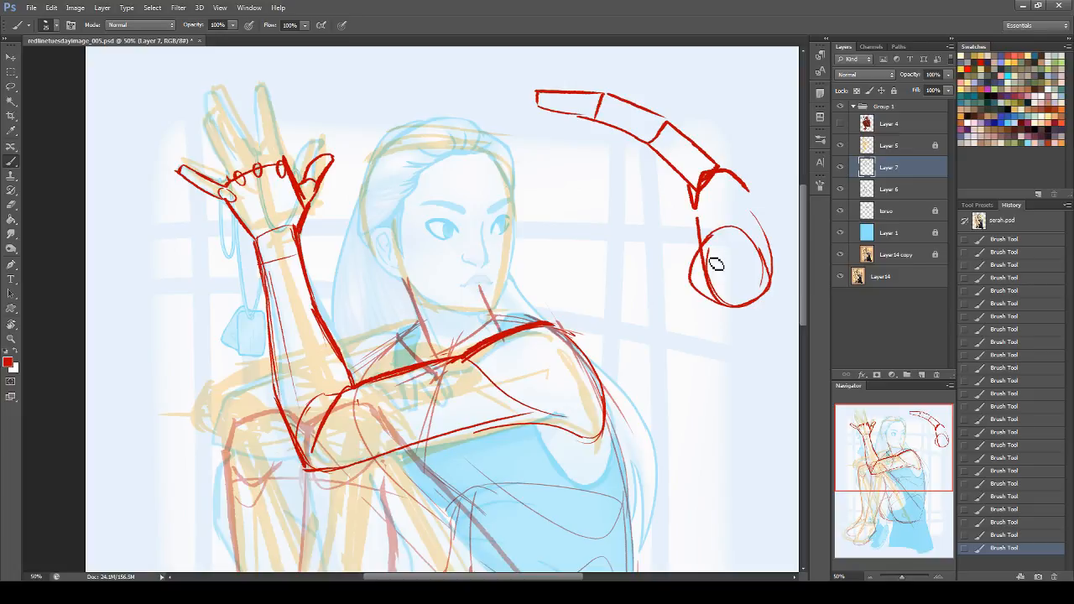
mouse_move(739, 181)
left_mouse_down()
mouse_move(786, 288)
mouse_move(751, 311)
left_mouse_up()
Step: Sketch a small rounded box containing circles above the demo hand and circle its thumb joint
mouse_move(716, 75)
left_mouse_down()
mouse_move(780, 116)
mouse_move(727, 62)
mouse_move(722, 99)
mouse_move(746, 102)
left_mouse_up()
mouse_move(747, 102)
left_mouse_down()
mouse_move(777, 114)
mouse_move(726, 114)
left_mouse_up()
mouse_move(725, 114)
left_mouse_down()
mouse_move(738, 92)
mouse_move(783, 109)
mouse_move(766, 99)
mouse_move(794, 84)
mouse_move(784, 100)
left_mouse_up()
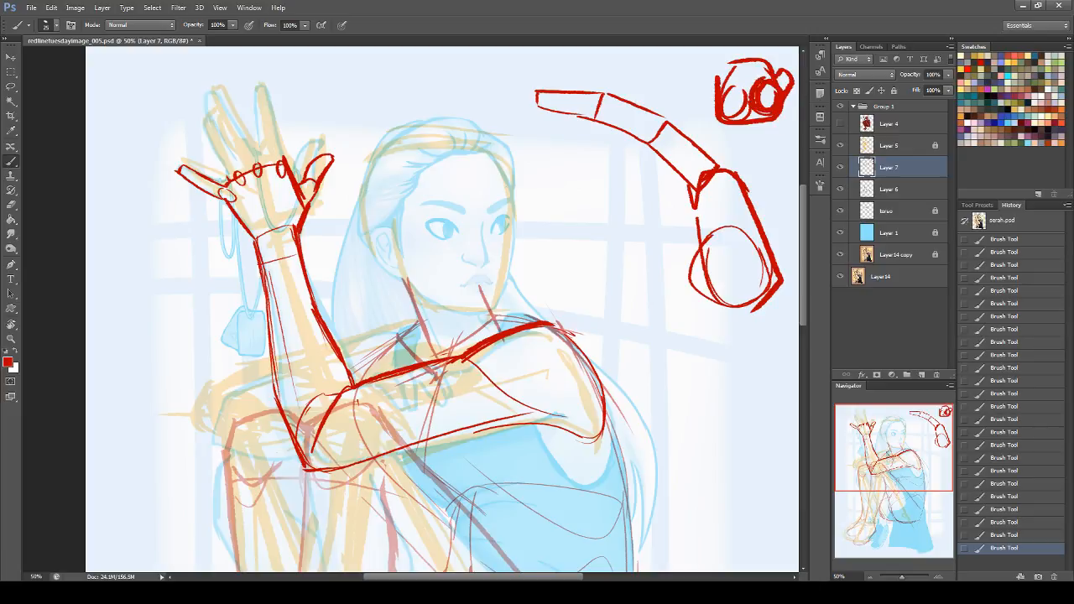
mouse_move(699, 248)
left_mouse_down()
mouse_move(719, 292)
mouse_move(721, 258)
mouse_move(703, 254)
mouse_move(685, 269)
mouse_move(707, 293)
mouse_move(730, 271)
mouse_move(713, 252)
left_mouse_up()
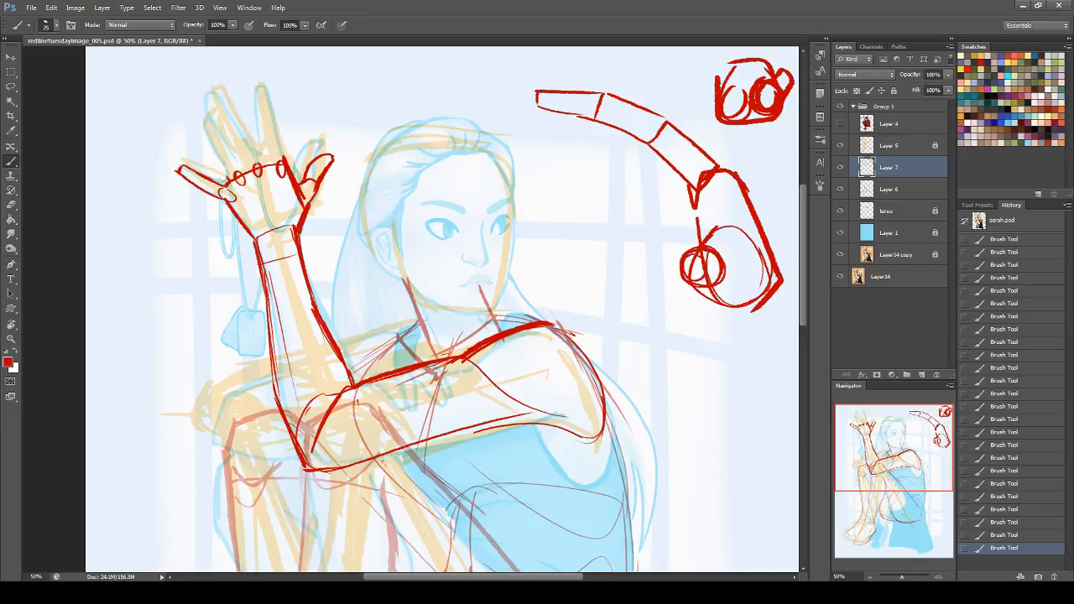
Step: Lighten the overlapping lines of the demo hand's thumb joint and thumb mound with a different eraser preset
left_click(11, 204)
left_click(49, 29)
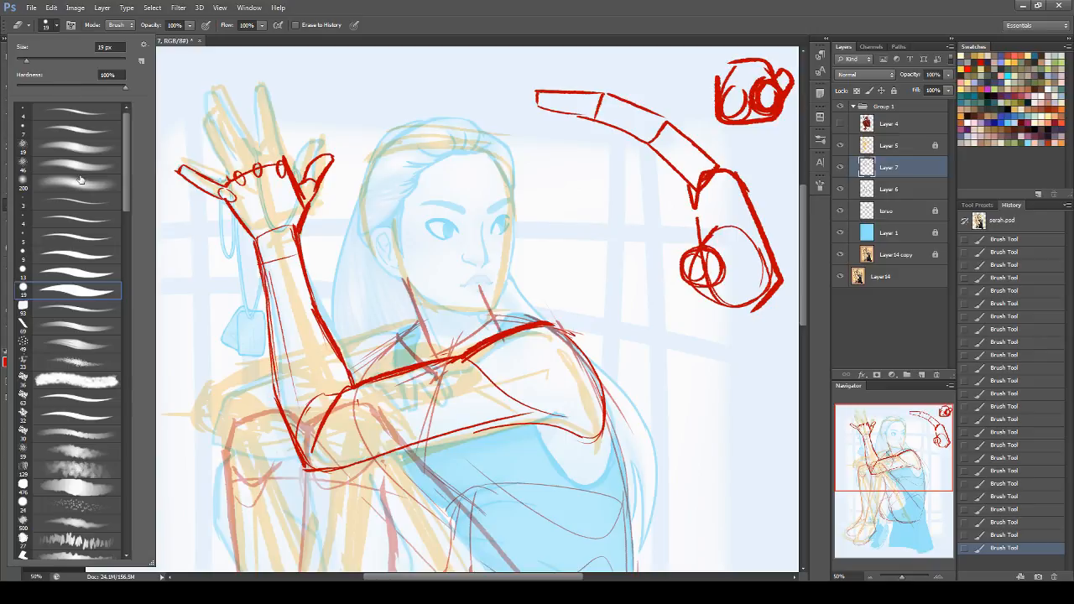
left_click(52, 128)
mouse_move(717, 270)
left_mouse_down()
mouse_move(707, 255)
mouse_move(722, 272)
mouse_move(711, 269)
left_mouse_up()
mouse_move(694, 277)
left_mouse_down()
mouse_move(696, 264)
mouse_move(727, 292)
mouse_move(700, 292)
left_mouse_up()
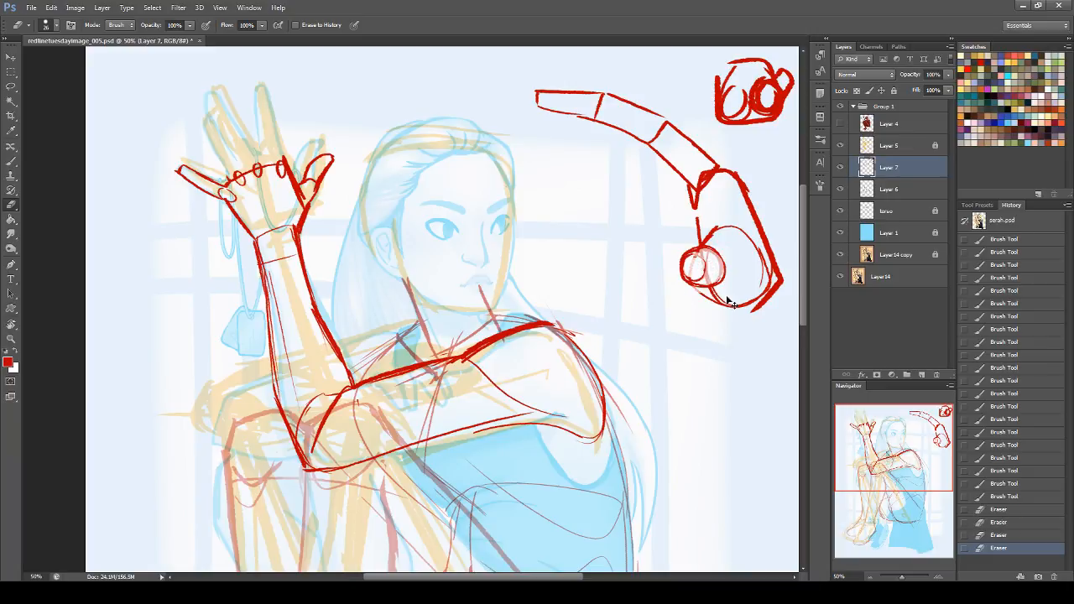
left_click_drag(733, 236, 729, 234)
mouse_move(691, 265)
left_mouse_down()
mouse_move(683, 260)
mouse_move(693, 267)
left_mouse_up()
left_click(9, 161)
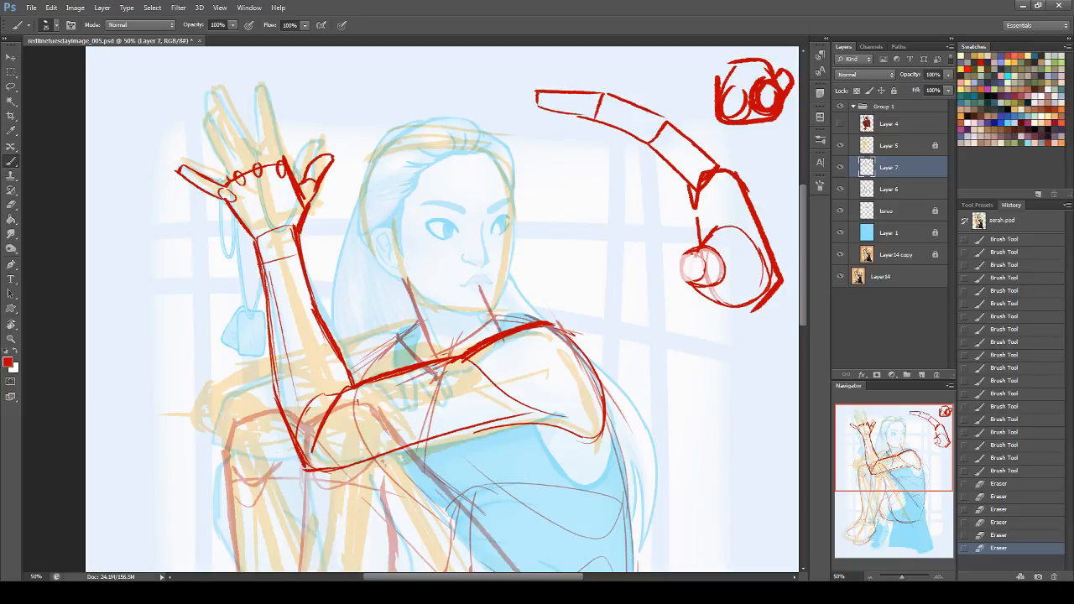
mouse_move(682, 251)
left_mouse_down()
mouse_move(635, 279)
mouse_move(648, 300)
mouse_move(712, 285)
left_mouse_up()
key("ctrl+z")
mouse_move(695, 253)
left_mouse_down()
mouse_move(691, 293)
mouse_move(709, 257)
left_mouse_up()
key("ctrl+z")
mouse_move(703, 254)
left_mouse_down()
mouse_move(641, 284)
mouse_move(714, 278)
left_mouse_up()
key("ctrl+z")
mouse_move(660, 257)
left_mouse_down()
mouse_move(713, 286)
mouse_move(671, 254)
left_mouse_up()
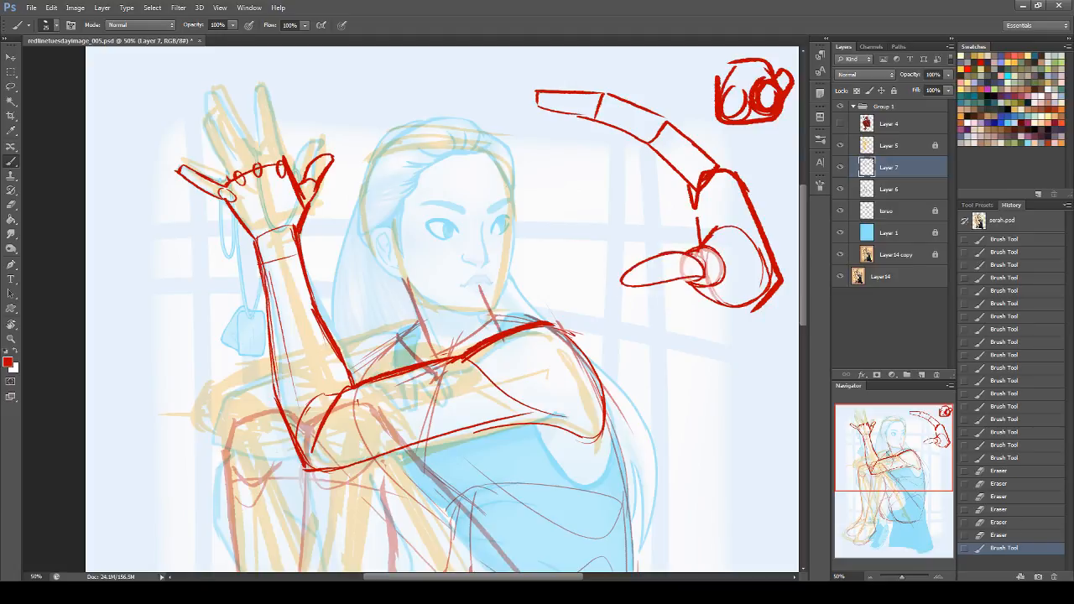
key("ctrl+z")
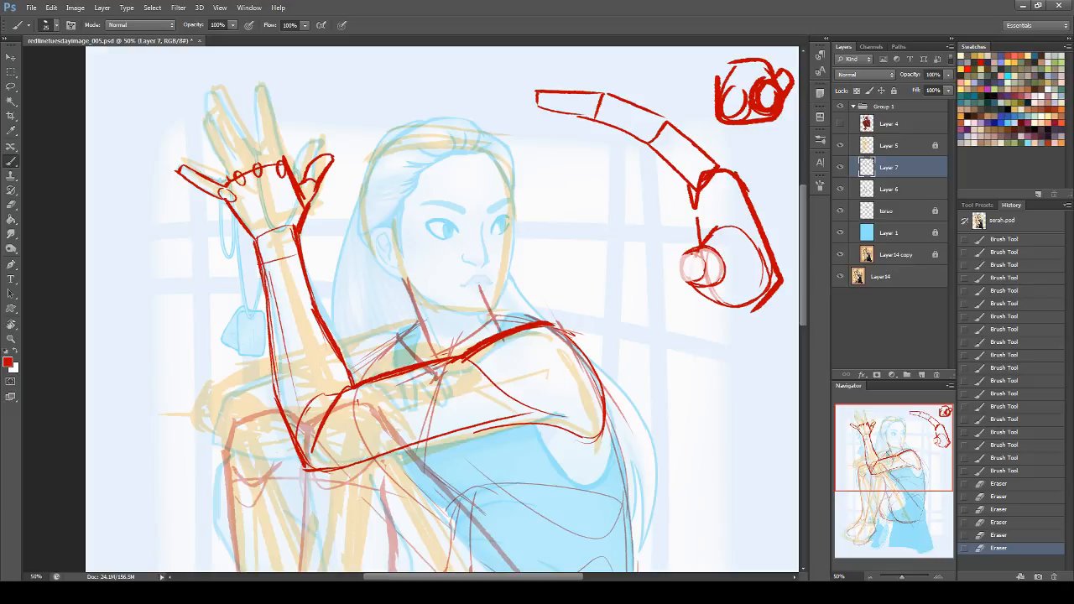
Step: Draw a second demo finger below the first, with a straight outer segment, a rounded bent base and a heavier joint line
mouse_move(605, 195)
left_mouse_down()
mouse_move(561, 193)
mouse_move(561, 215)
mouse_move(603, 222)
mouse_move(626, 194)
mouse_move(631, 216)
mouse_move(629, 194)
mouse_move(684, 229)
mouse_move(648, 203)
left_mouse_up()
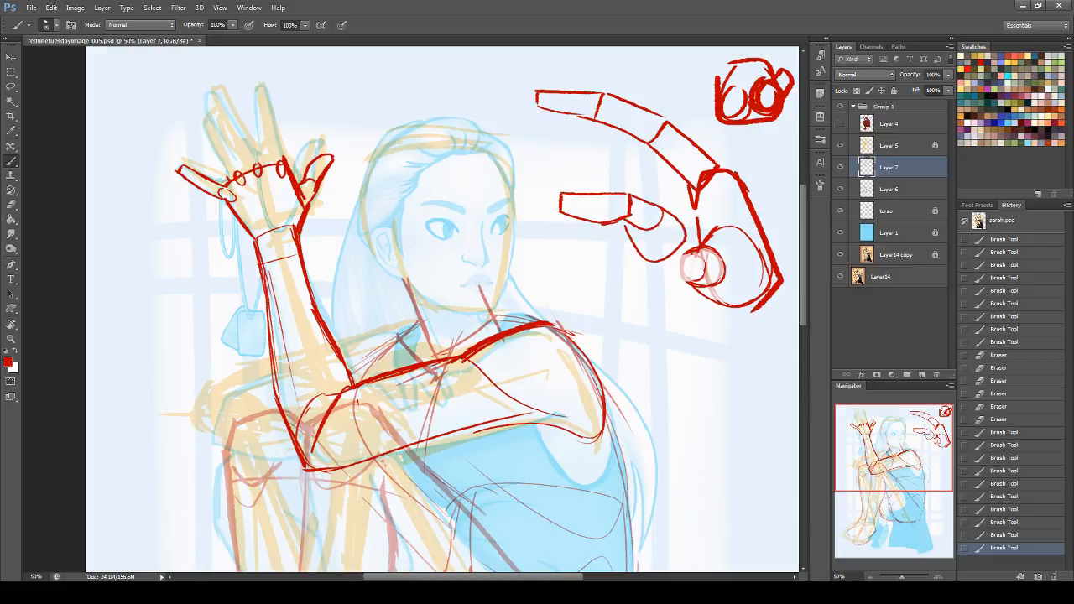
left_click_drag(622, 221, 640, 230)
key("ctrl+z")
mouse_move(627, 222)
left_mouse_down()
mouse_move(647, 240)
mouse_move(666, 219)
mouse_move(658, 228)
left_mouse_up()
key("ctrl+z")
mouse_move(583, 149)
left_mouse_down()
mouse_move(586, 187)
mouse_move(588, 150)
mouse_move(603, 146)
left_mouse_up()
key("ctrl+z")
left_click_drag(636, 202, 631, 216)
Step: Erase the joint lines inside the second demo finger and redraw a short curved crease at its bend
key("e")
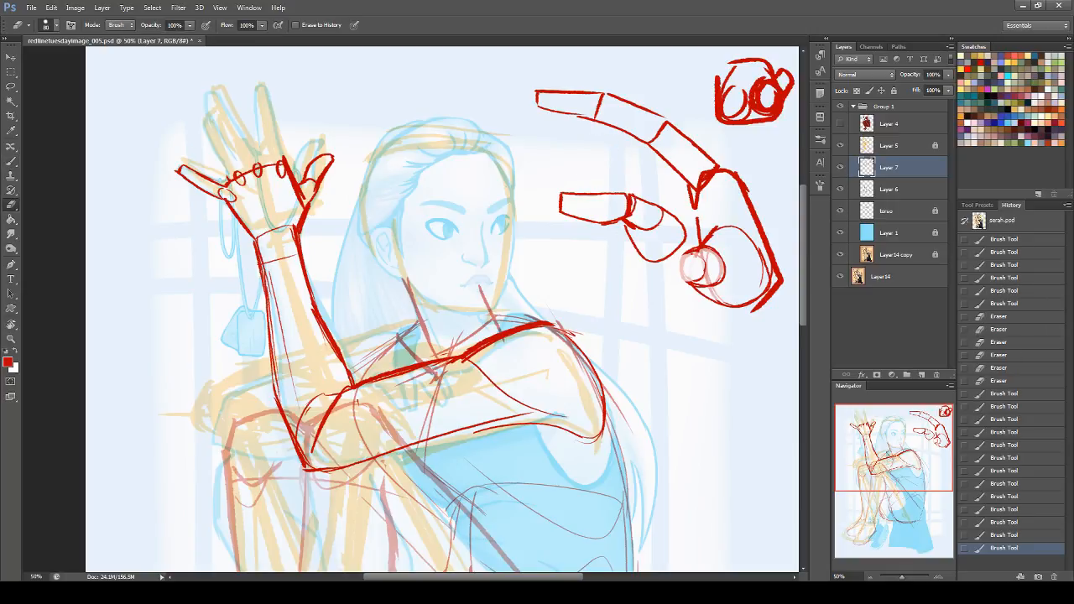
mouse_move(623, 203)
left_mouse_down()
mouse_move(651, 229)
mouse_move(659, 221)
left_mouse_up()
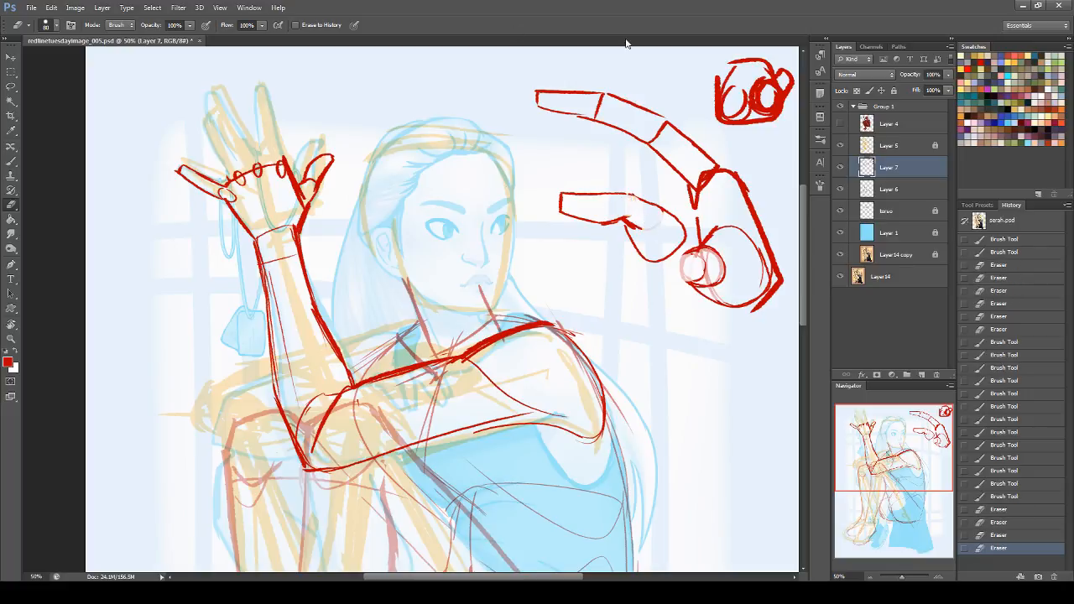
left_click(11, 161)
mouse_move(637, 207)
left_mouse_down()
mouse_move(620, 226)
mouse_move(664, 225)
mouse_move(640, 245)
left_mouse_up()
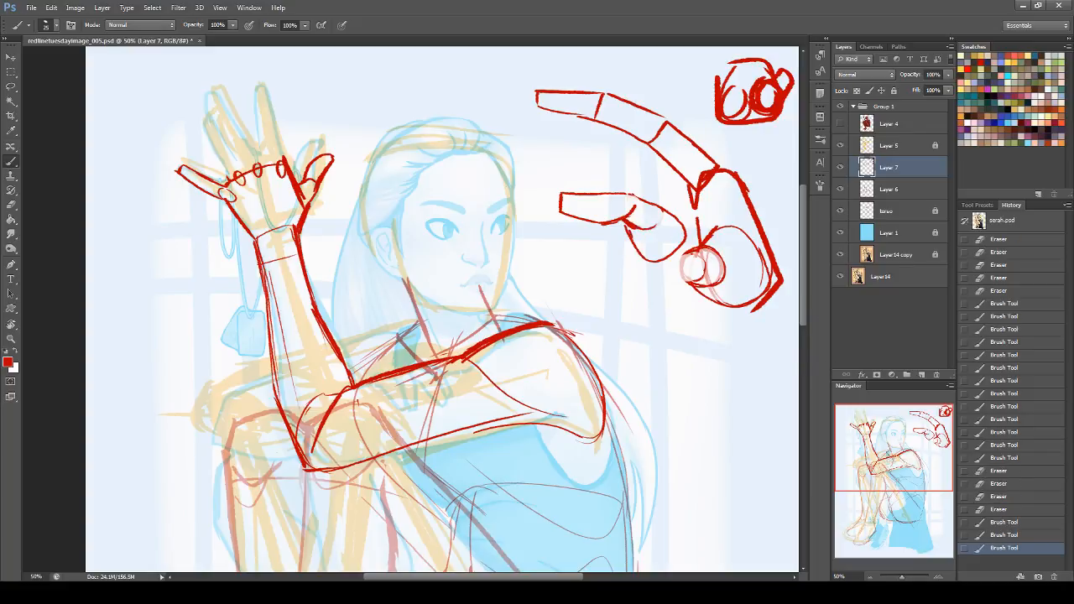
Step: Draw the demo hand's thumb extending from the joint circle and fade its lower outline with the eraser
mouse_move(689, 250)
left_mouse_down()
mouse_move(624, 282)
mouse_move(680, 295)
mouse_move(710, 268)
mouse_move(697, 289)
mouse_move(652, 298)
mouse_move(625, 285)
mouse_move(698, 261)
mouse_move(640, 249)
mouse_move(640, 263)
left_mouse_up()
left_click(11, 205)
mouse_move(653, 306)
left_mouse_down()
mouse_move(678, 298)
mouse_move(684, 263)
mouse_move(693, 266)
mouse_move(635, 252)
mouse_move(615, 273)
left_mouse_up()
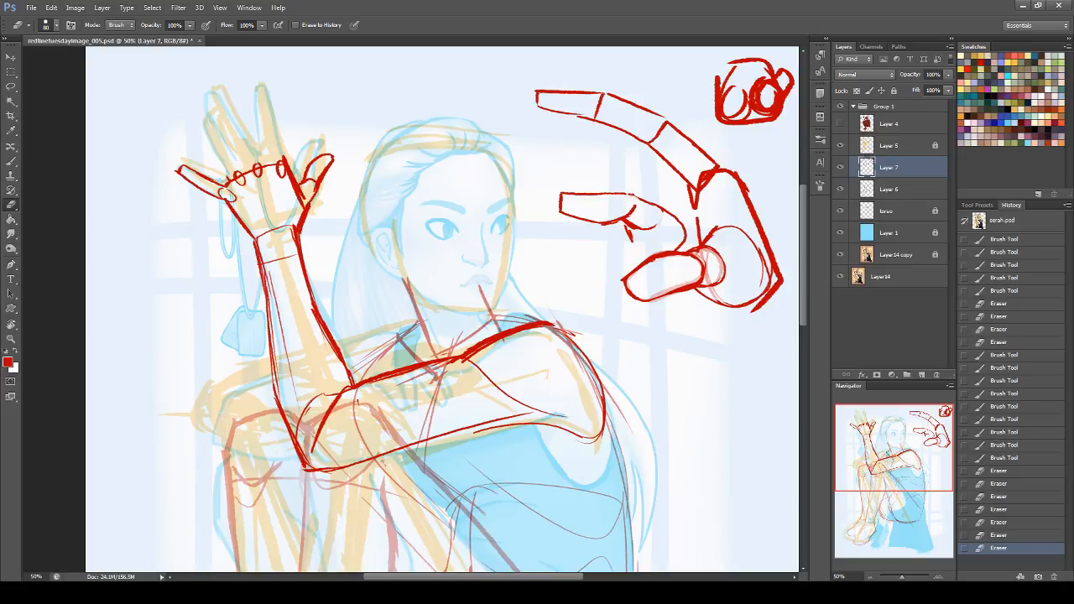
Step: Draw the raised hand's ring and middle fingers from their tips down to the knuckles
left_click(11, 160)
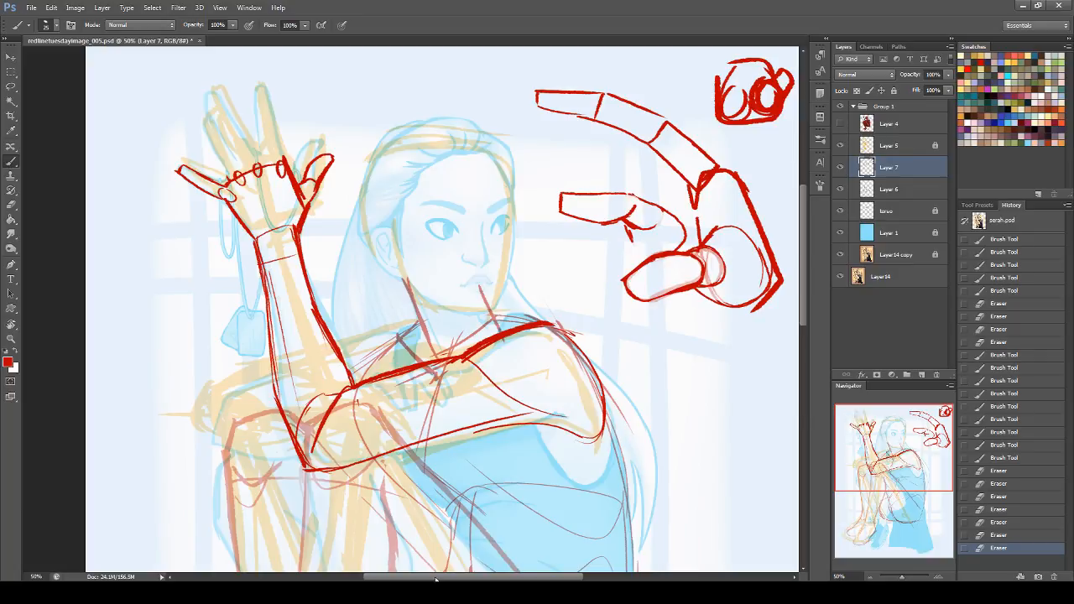
left_click_drag(424, 579, 392, 579)
left_click_drag(804, 288, 804, 256)
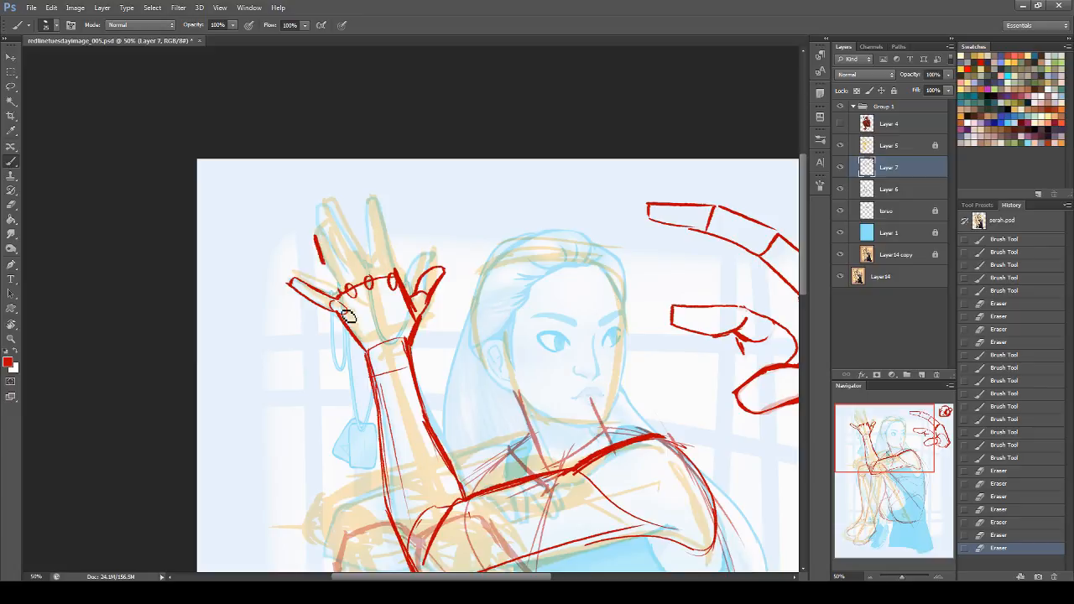
left_click_drag(318, 237, 337, 277)
left_click_drag(320, 240, 339, 291)
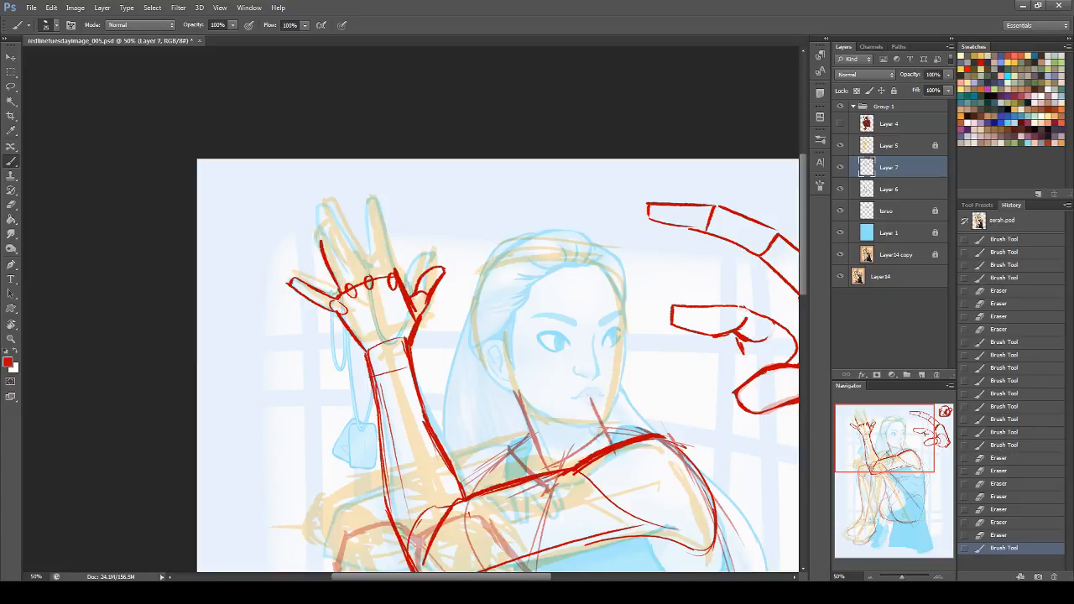
left_click_drag(319, 241, 328, 236)
left_click_drag(326, 237, 348, 273)
key("ctrl+z")
left_click_drag(326, 227, 352, 280)
mouse_move(318, 235)
left_mouse_down()
mouse_move(326, 228)
mouse_move(337, 280)
mouse_move(366, 282)
left_mouse_up()
mouse_move(322, 213)
left_mouse_down()
mouse_move(357, 283)
mouse_move(339, 210)
mouse_move(375, 279)
left_mouse_up()
Step: Outline the raised hand's index finger from its flat tip down to the knuckle in bold strokes
left_click_drag(374, 225, 374, 280)
left_click_drag(370, 213, 374, 276)
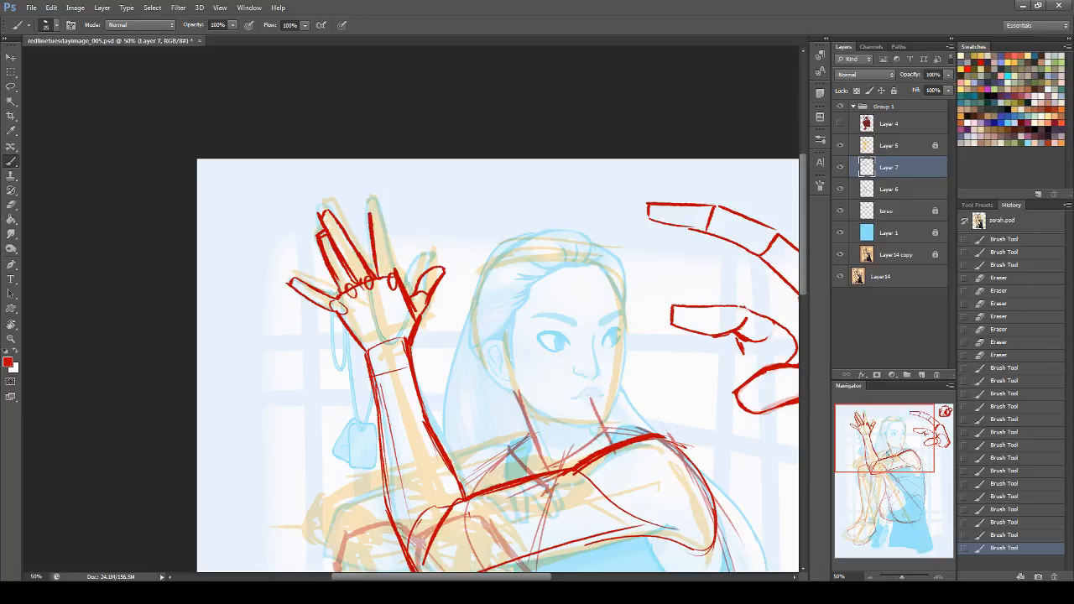
mouse_move(370, 213)
left_mouse_down()
mouse_move(384, 210)
mouse_move(387, 270)
left_mouse_up()
left_click_drag(373, 216, 387, 283)
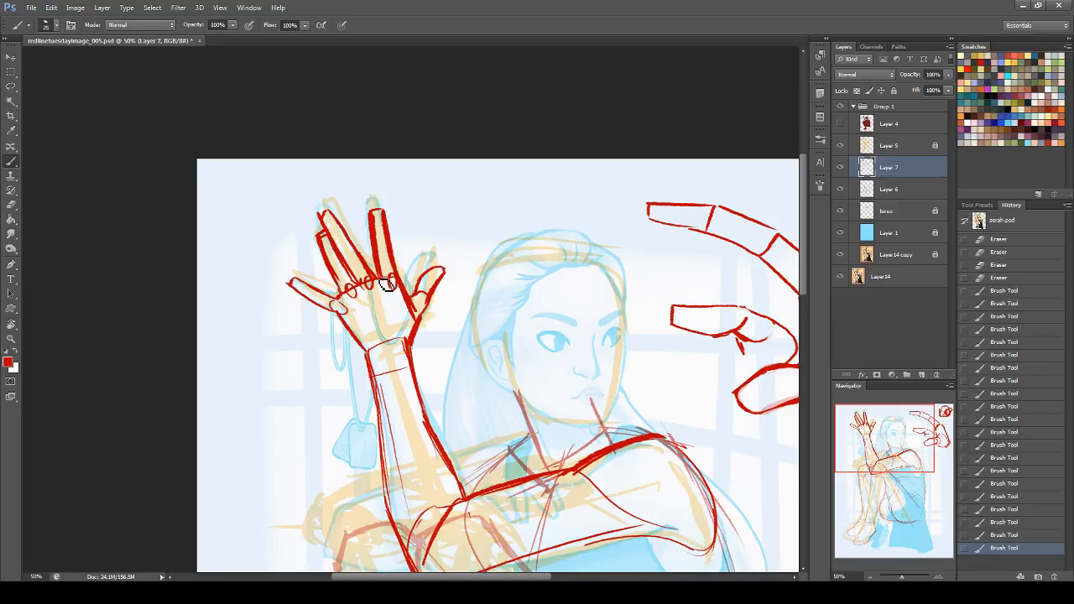
Step: Erase stray marks around the ring and middle fingers and the small knuckle ovals at the fingers' bases
left_click(11, 205)
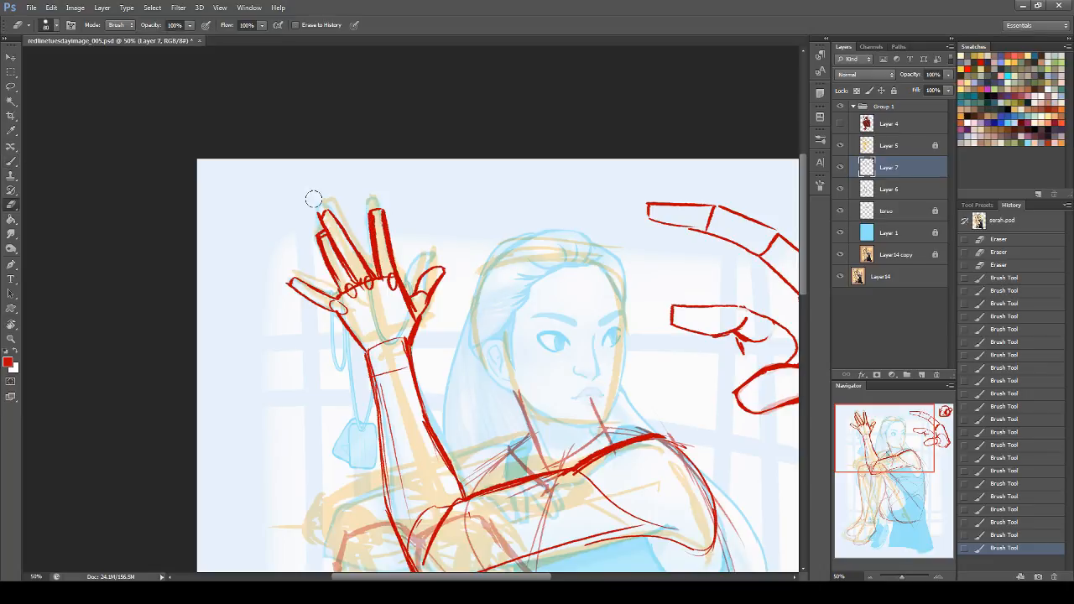
left_click_drag(311, 196, 318, 212)
left_click_drag(335, 307, 339, 310)
mouse_move(328, 238)
left_mouse_down()
mouse_move(337, 282)
mouse_move(356, 293)
mouse_move(332, 241)
left_mouse_up()
left_click_drag(374, 295, 368, 283)
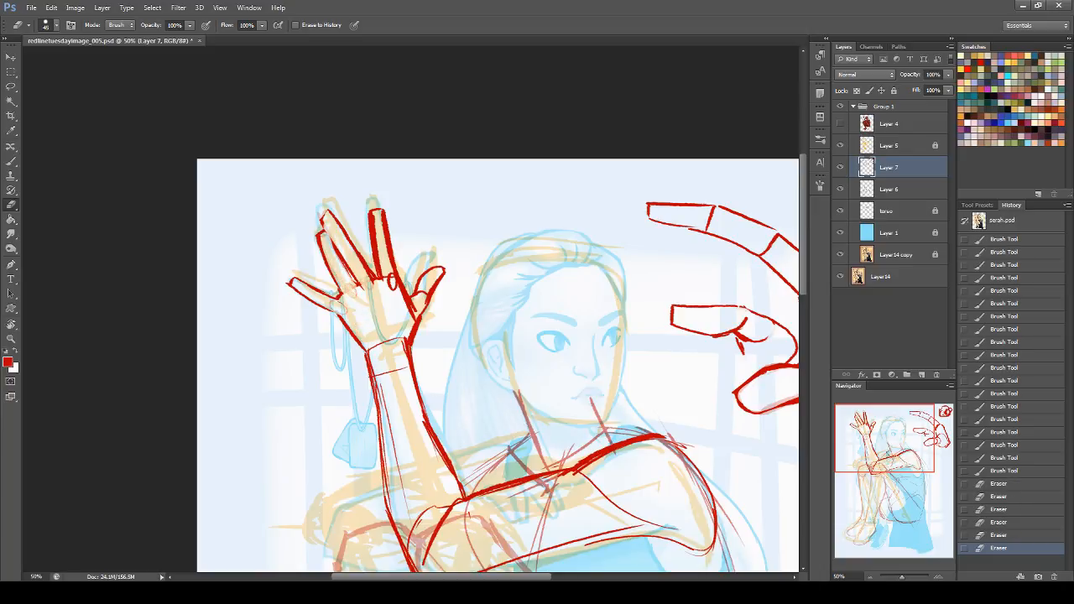
Step: Thin the index finger's thick outlines and clear the excess lines along the palm's thumb side with the eraser
left_click_drag(380, 214, 398, 302)
left_click_drag(364, 219, 378, 275)
mouse_move(418, 308)
left_mouse_down()
mouse_move(409, 326)
mouse_move(419, 317)
left_mouse_up()
left_click_drag(419, 312, 407, 335)
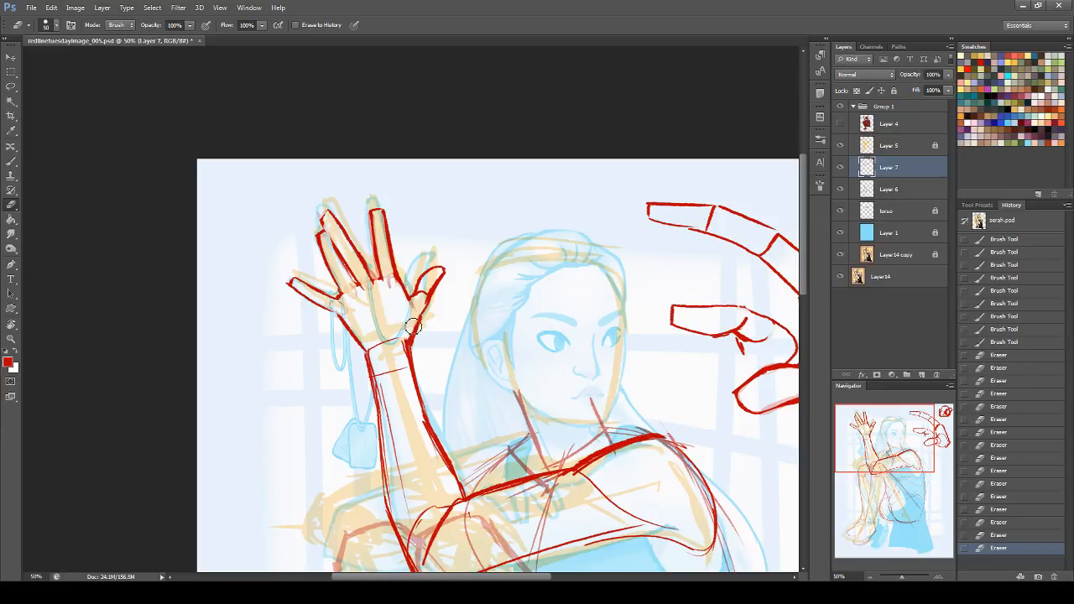
left_click_drag(417, 313, 416, 320)
Step: Redraw the outer contour at the base of the raised hand's thumb
key("b")
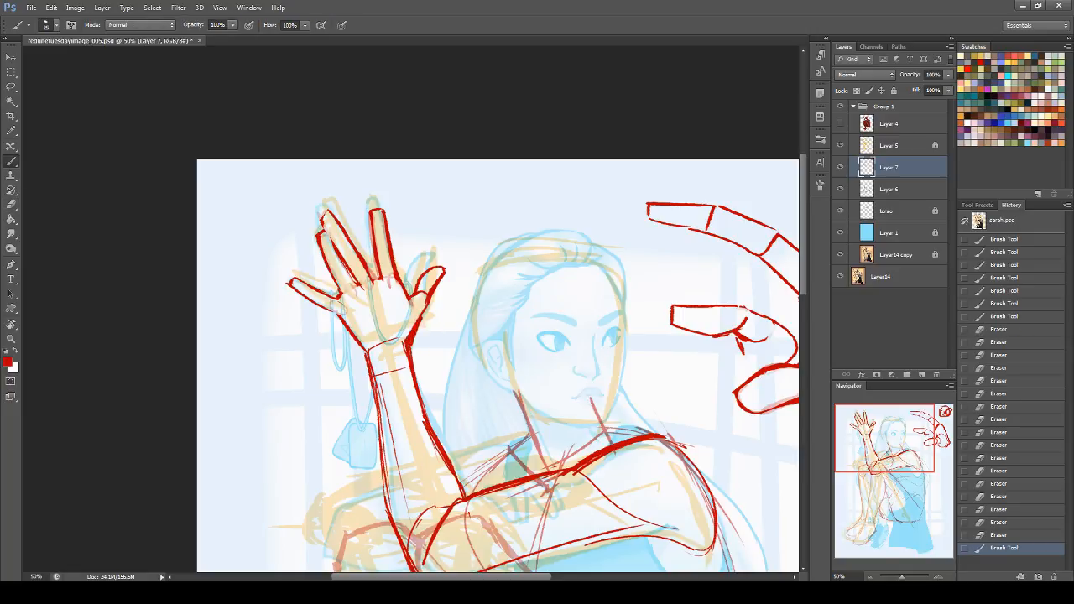
left_click_drag(435, 300, 434, 312)
left_click_drag(426, 317, 428, 319)
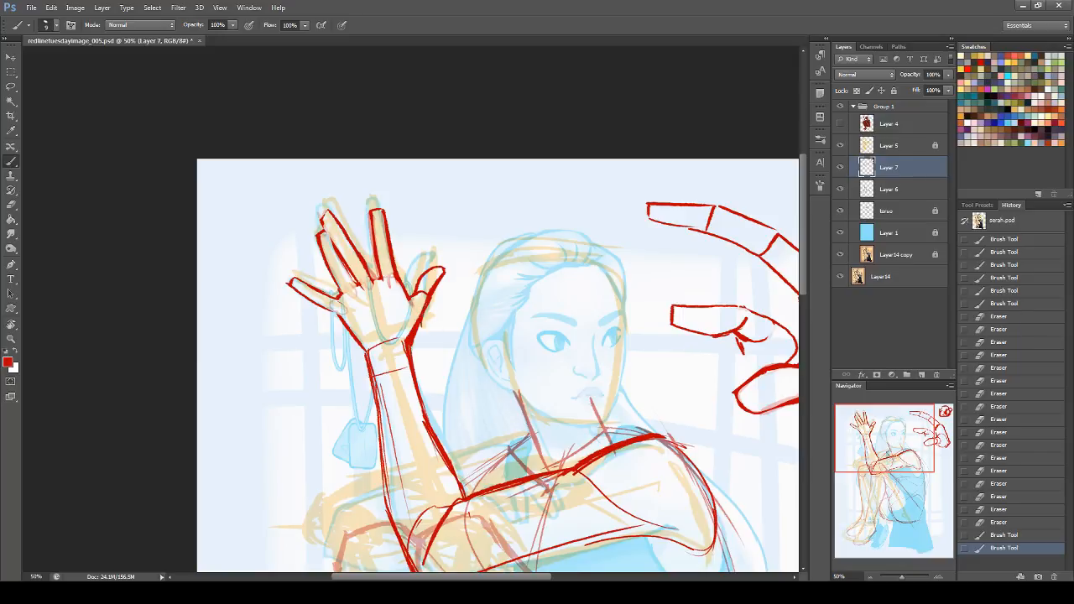
Step: Trim the thumb's outer contour and tip with the hard 19 px eraser
left_click(5, 204)
left_click(52, 26)
left_click(71, 289)
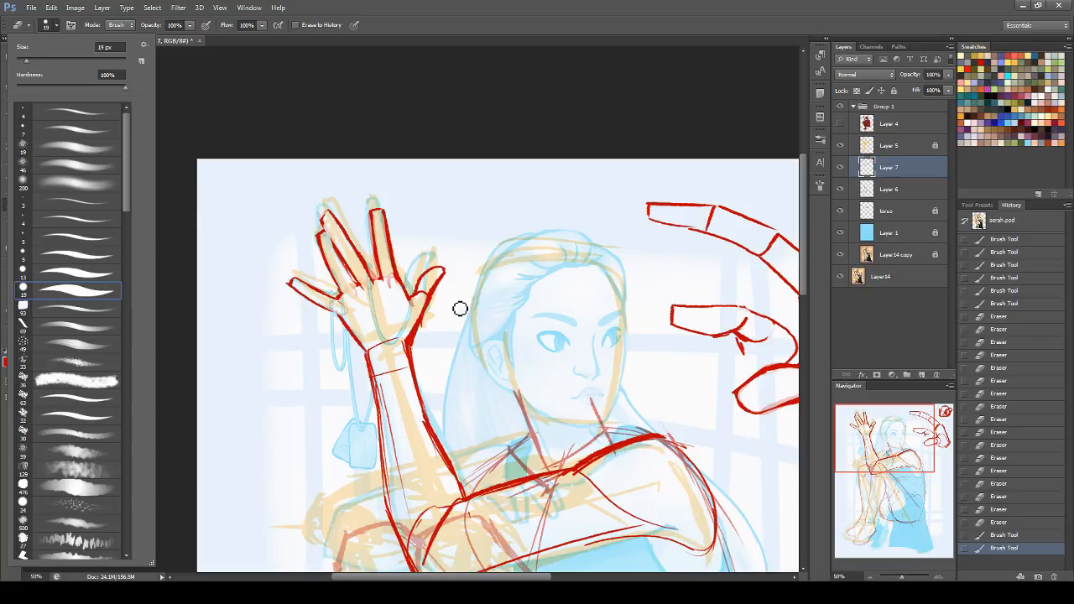
mouse_move(432, 304)
left_mouse_down()
mouse_move(411, 338)
mouse_move(430, 333)
left_mouse_up()
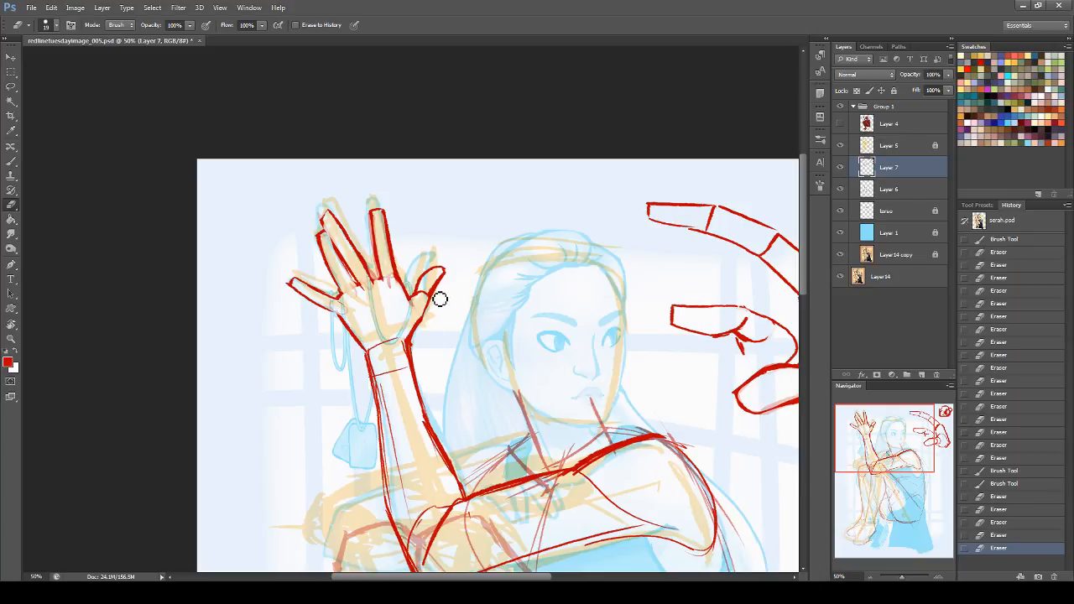
left_click_drag(442, 280, 449, 276)
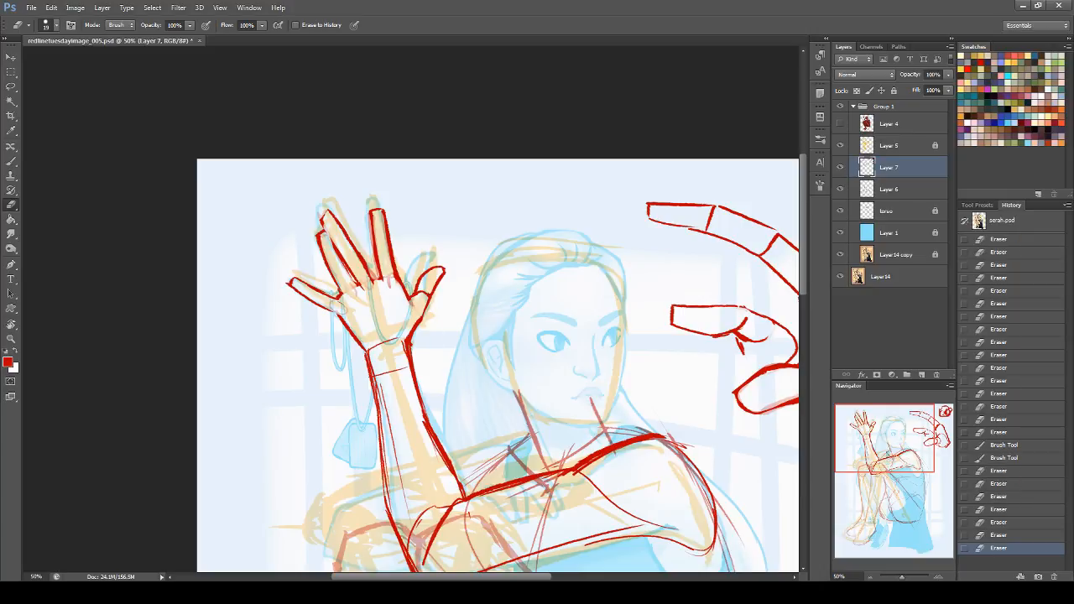
Step: Refine the edges of the ring and middle fingers and the thumb's base with a thinner brush
key("b")
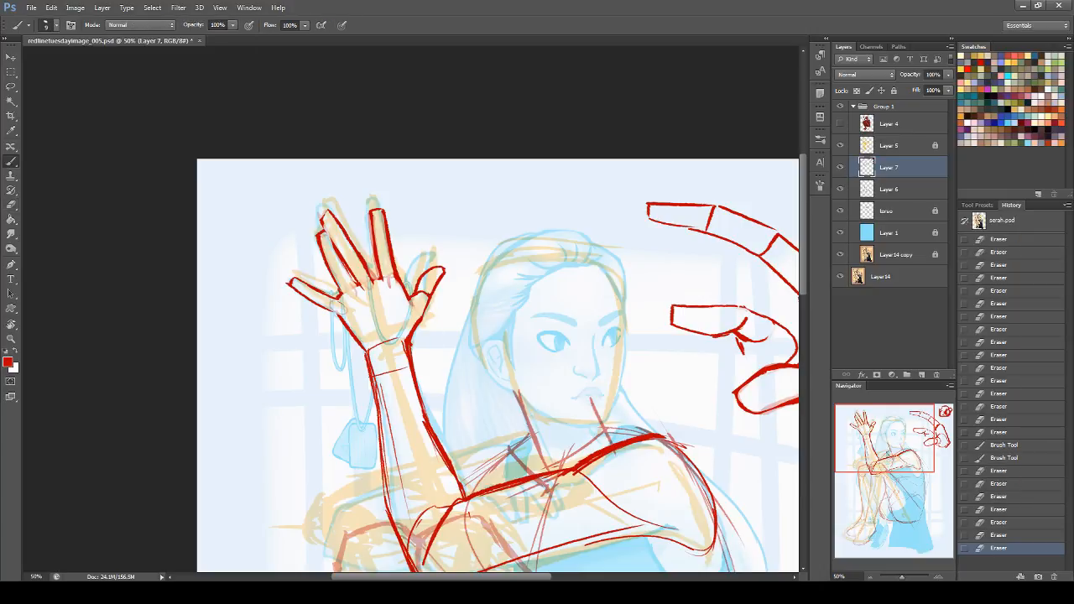
left_click_drag(351, 272, 358, 285)
mouse_move(336, 242)
left_mouse_down()
mouse_move(362, 291)
mouse_move(384, 279)
left_mouse_up()
left_click_drag(435, 306, 431, 299)
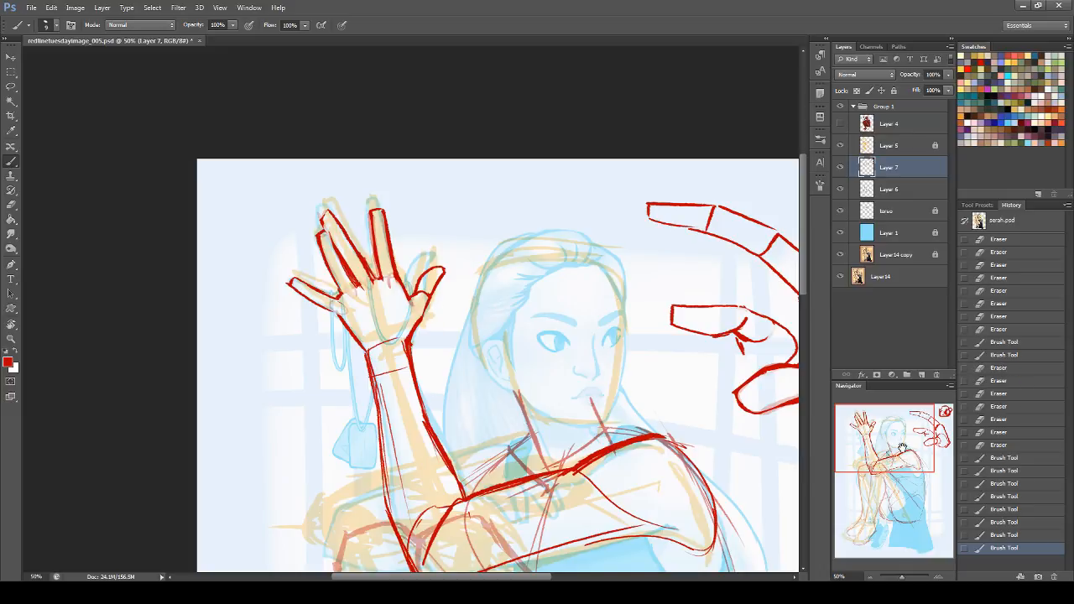
Step: Reinforce the palm's outer edge below the little finger and retrace the upper arm's underside with thin strokes
left_click_drag(902, 454, 908, 461)
left_click_drag(227, 204, 246, 224)
left_click_drag(235, 213, 244, 223)
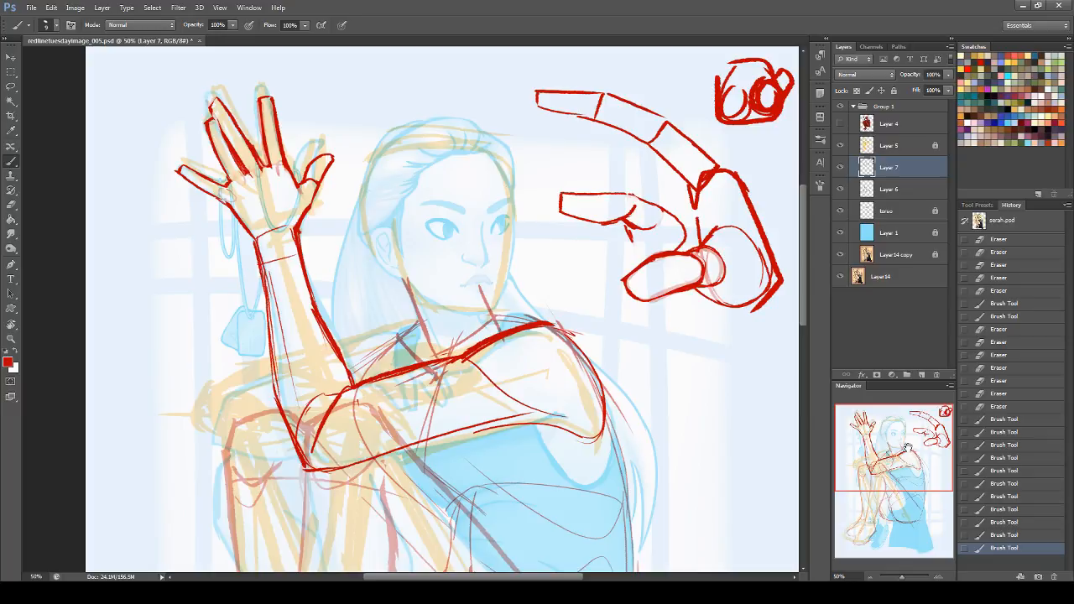
mouse_move(909, 453)
left_mouse_down()
mouse_move(908, 481)
mouse_move(909, 462)
left_mouse_up()
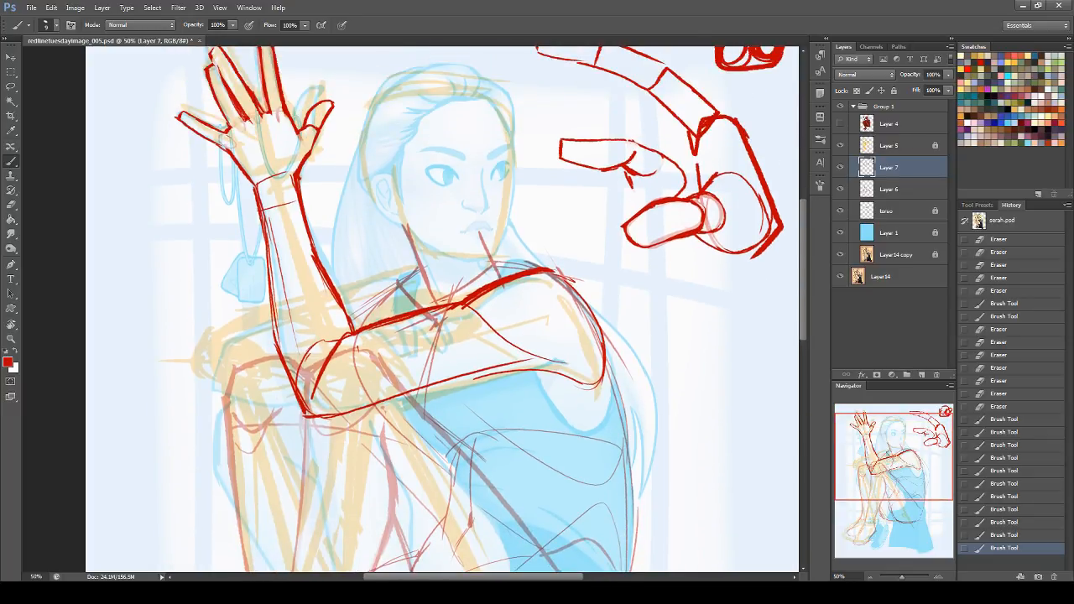
left_click_drag(344, 412, 538, 366)
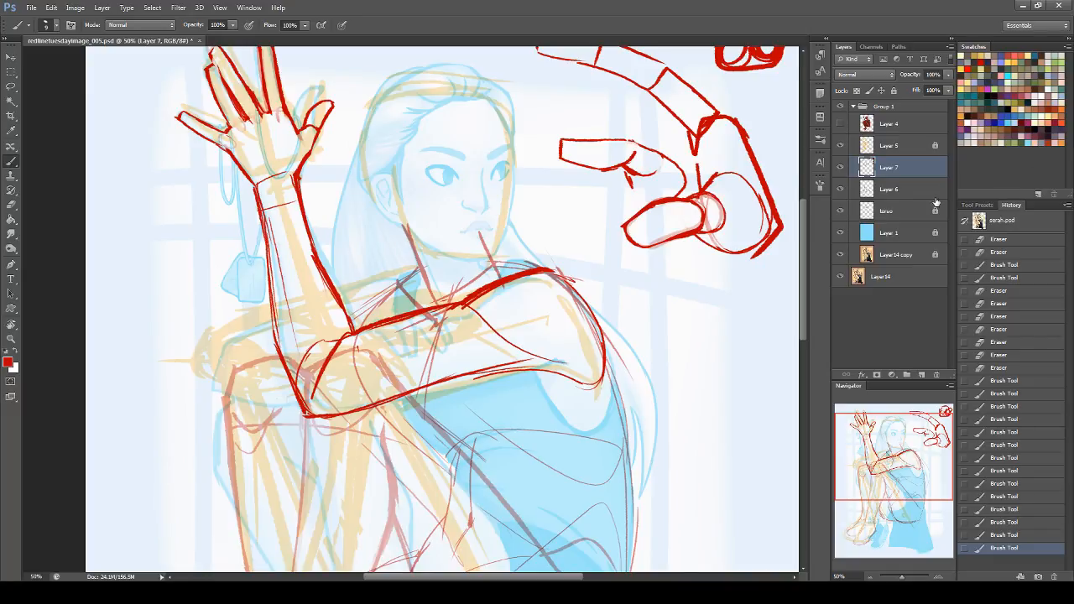
Step: Hide Layer 5 and make Layer 6 the active layer
mouse_move(857, 452)
left_mouse_down()
mouse_move(869, 491)
mouse_move(859, 475)
mouse_move(857, 498)
mouse_move(883, 453)
mouse_move(871, 437)
left_mouse_up()
left_click(840, 145)
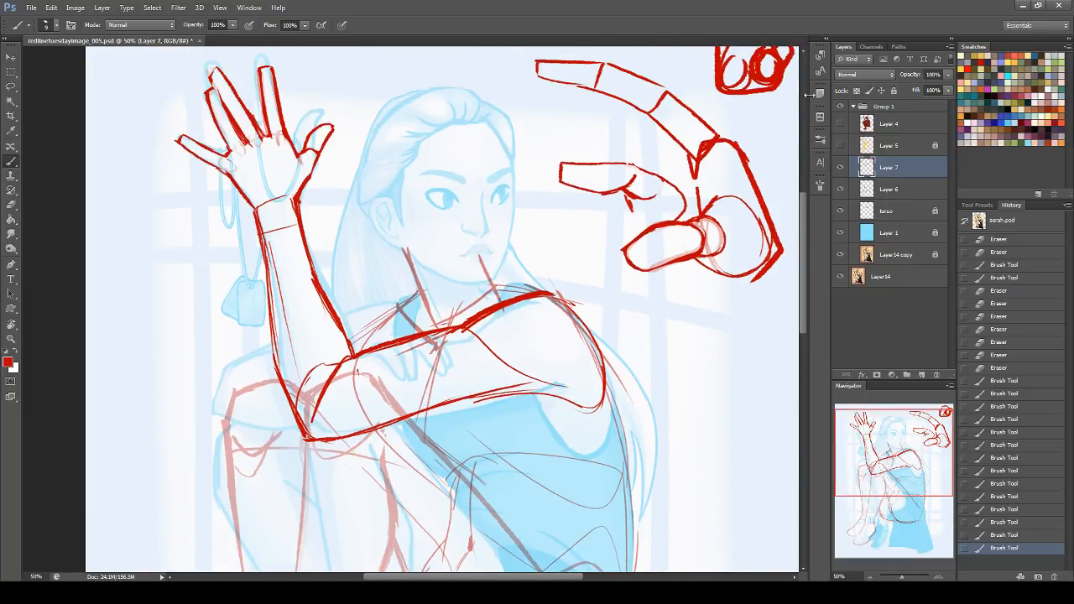
left_click(891, 189)
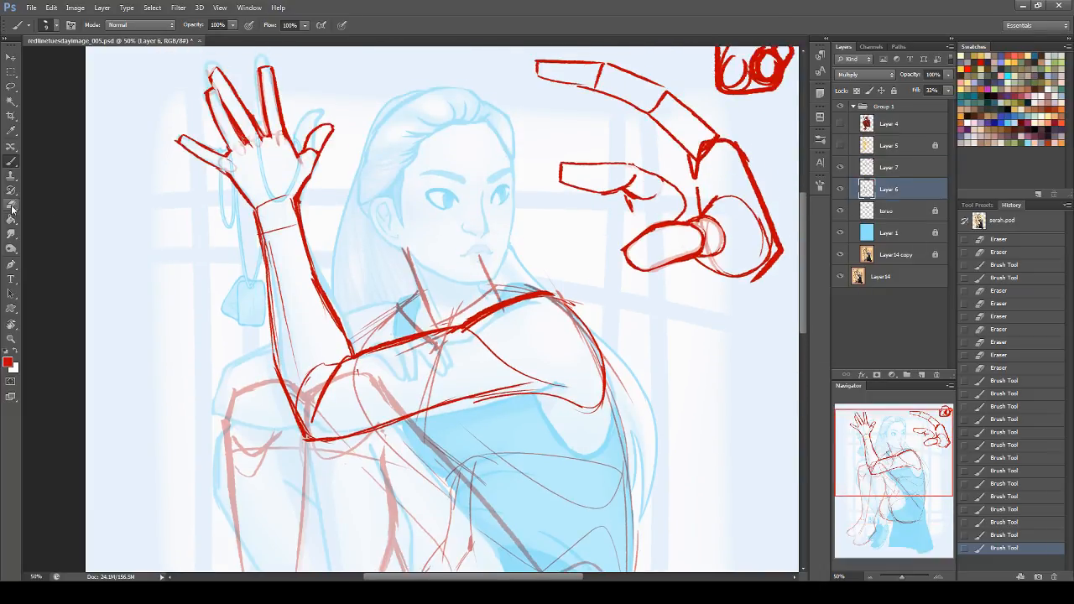
Step: Erase the Layer 6 knee and thigh lines that overlap the near forearm, using a larger soft eraser
key("e")
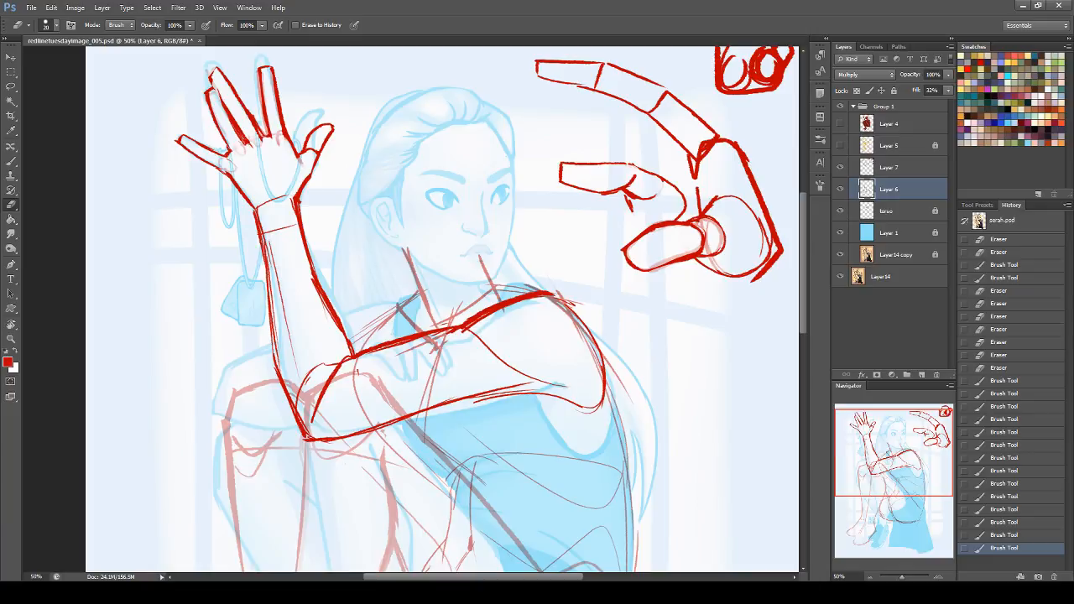
left_click_drag(443, 339, 435, 341)
left_click_drag(369, 380, 395, 404)
key("ctrl+z")
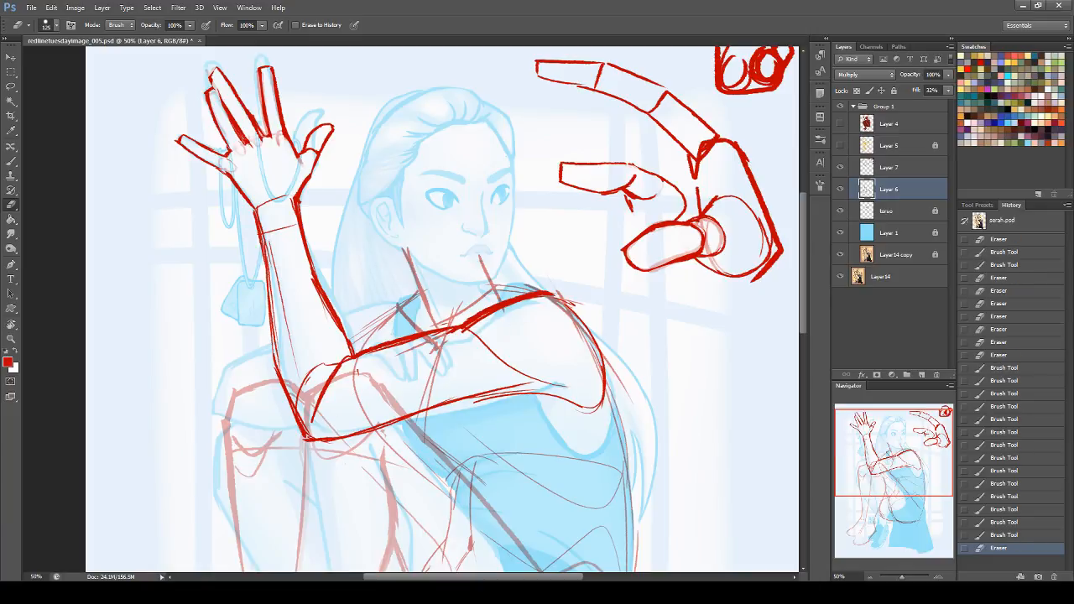
left_click(53, 26)
left_click(66, 58)
mouse_move(312, 391)
left_mouse_down()
mouse_move(316, 427)
mouse_move(301, 389)
mouse_move(398, 410)
left_mouse_up()
Step: Set Layer 6's fill to 100% and fade the knee line where it crosses the raised forearm
left_click(948, 90)
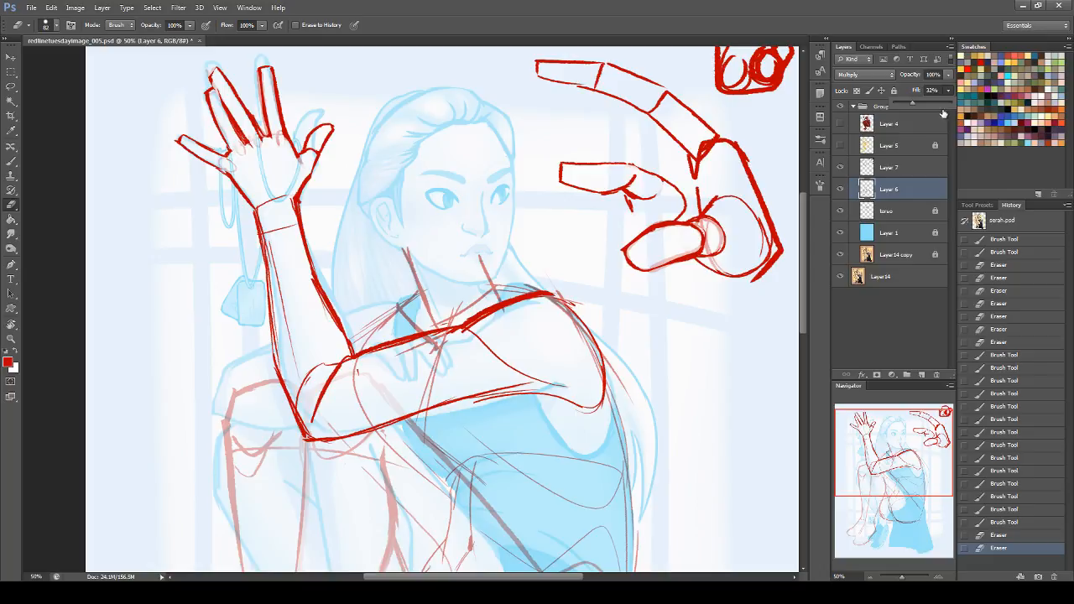
left_click(950, 104)
mouse_move(271, 382)
left_mouse_down()
mouse_move(215, 397)
mouse_move(268, 412)
mouse_move(268, 371)
mouse_move(272, 387)
mouse_move(233, 392)
mouse_move(243, 411)
mouse_move(271, 385)
left_mouse_up()
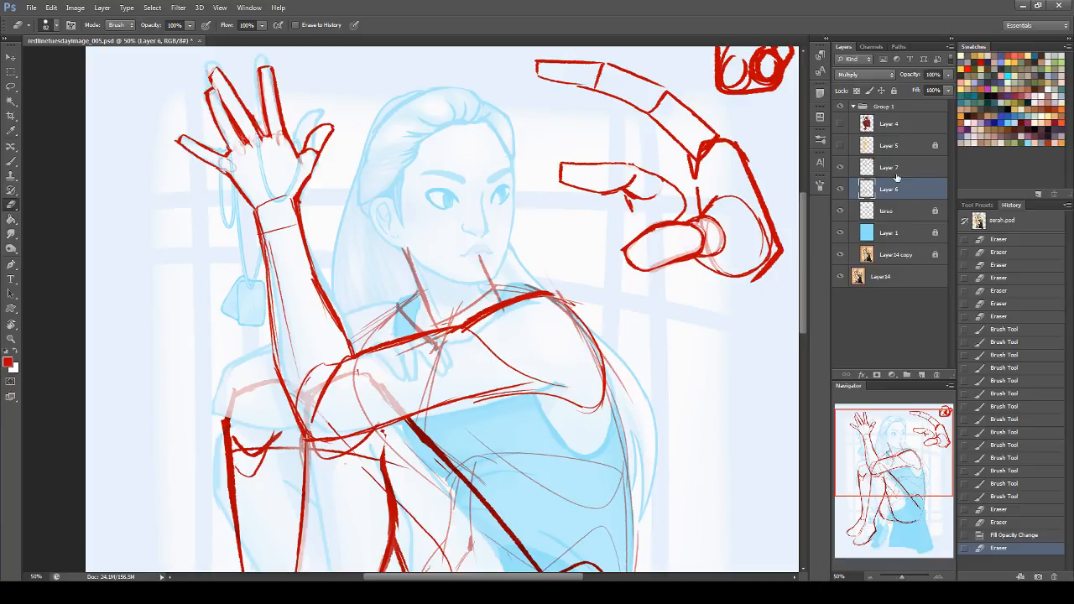
Step: Unlock the torso layer and fade its construction lines around the near shoulder and neck
left_click(886, 212)
left_click(895, 91)
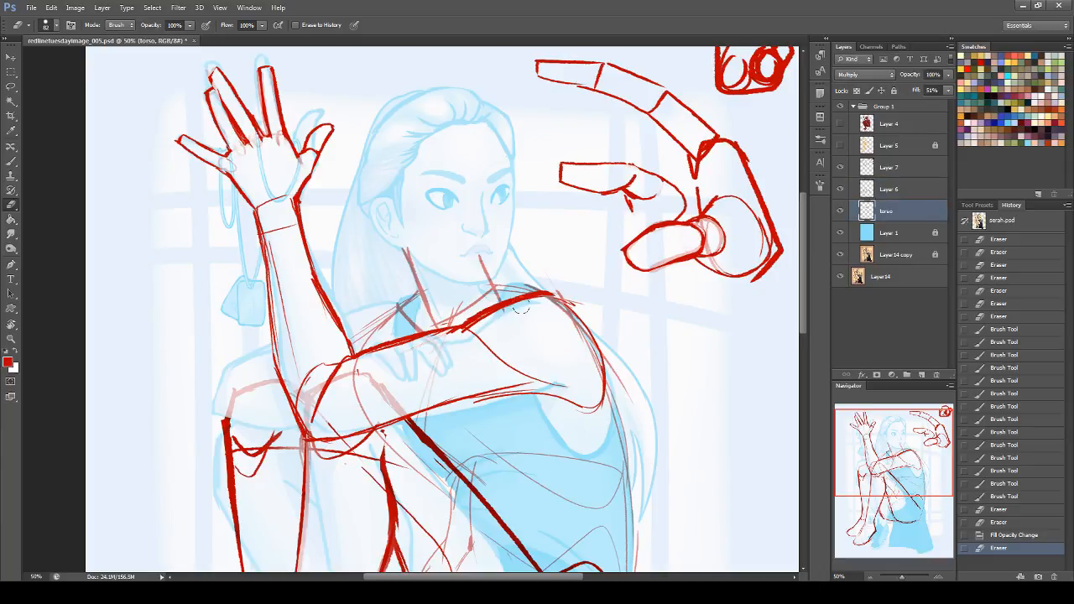
left_click_drag(576, 335, 593, 370)
left_click_drag(851, 463, 870, 478)
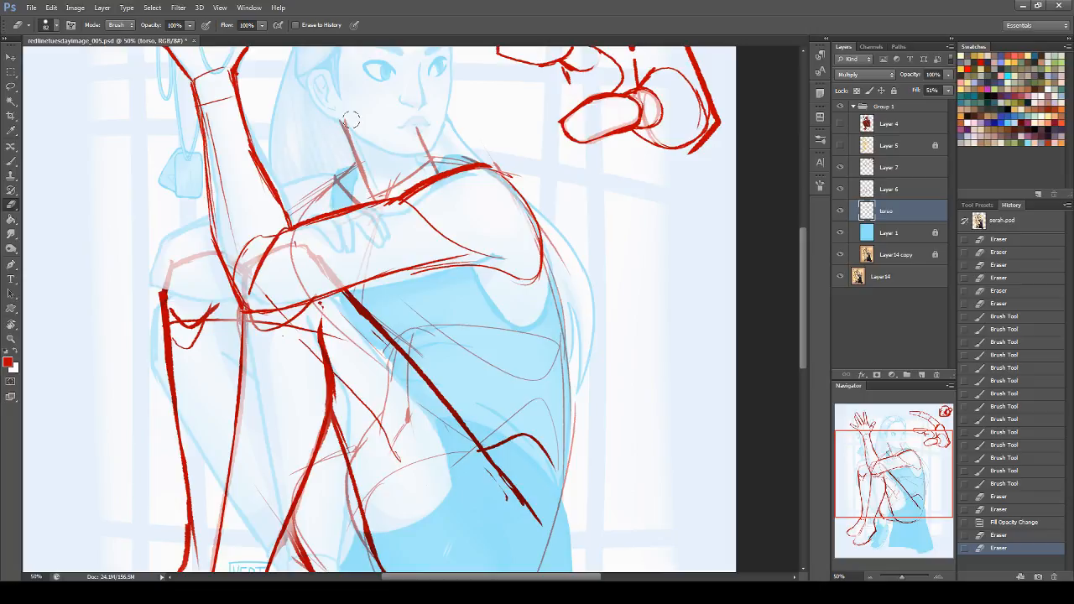
left_click(423, 132)
Step: Set the torso layer's fill to 100% and fade its construction lines across the thighs and hip
left_click(948, 90)
left_click(955, 102)
left_click(873, 483)
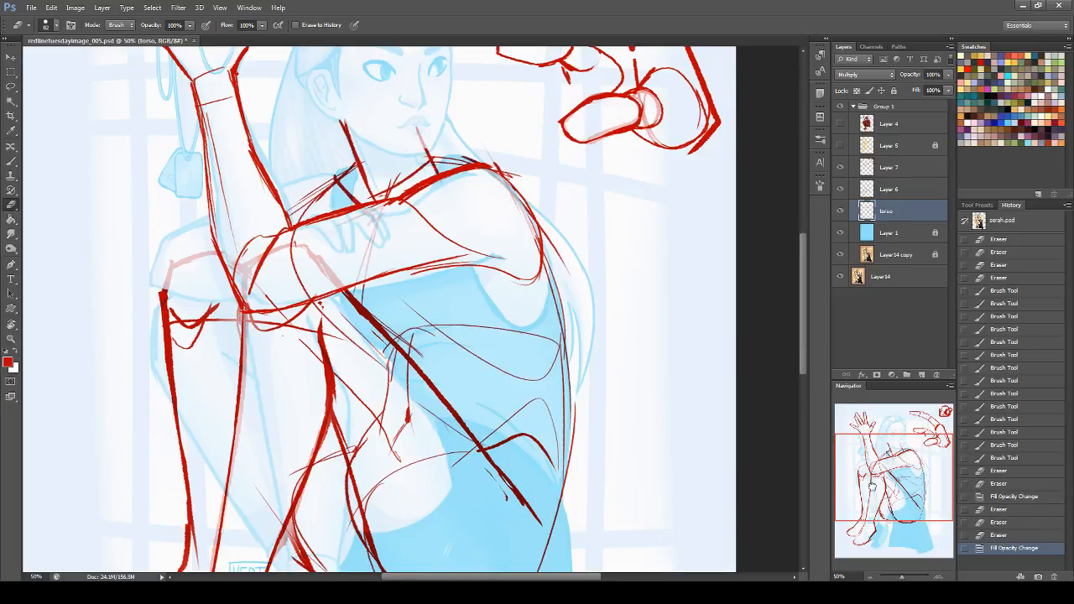
left_click_drag(874, 484, 866, 496)
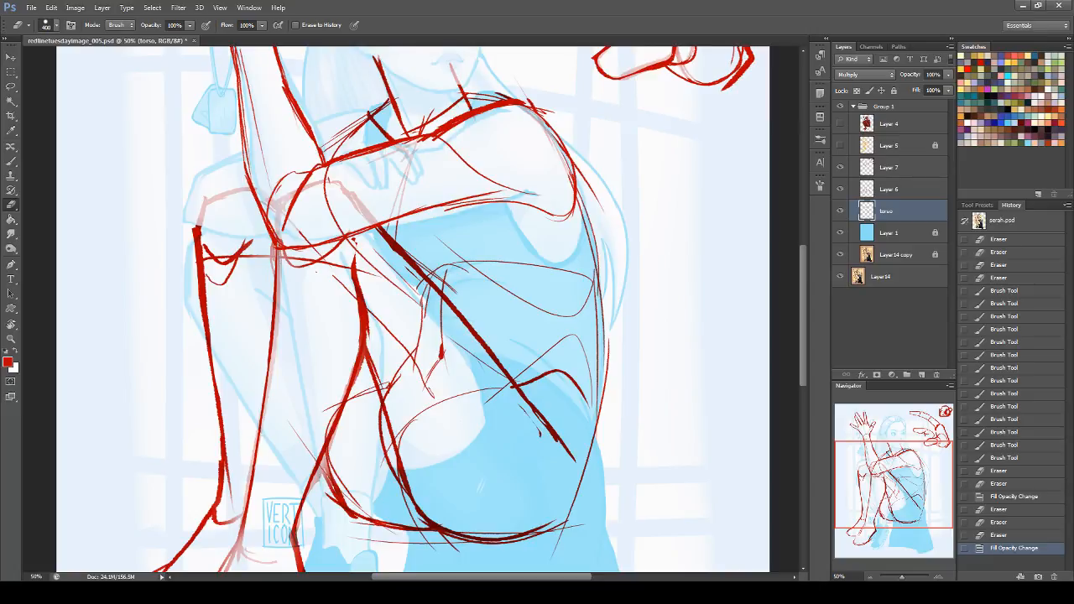
mouse_move(369, 256)
left_mouse_down()
mouse_move(424, 386)
mouse_move(424, 294)
mouse_move(406, 424)
mouse_move(400, 408)
mouse_move(335, 377)
mouse_move(369, 392)
mouse_move(327, 459)
mouse_move(321, 440)
left_mouse_up()
mouse_move(382, 502)
left_mouse_down()
mouse_move(326, 531)
mouse_move(531, 547)
mouse_move(590, 497)
left_mouse_up()
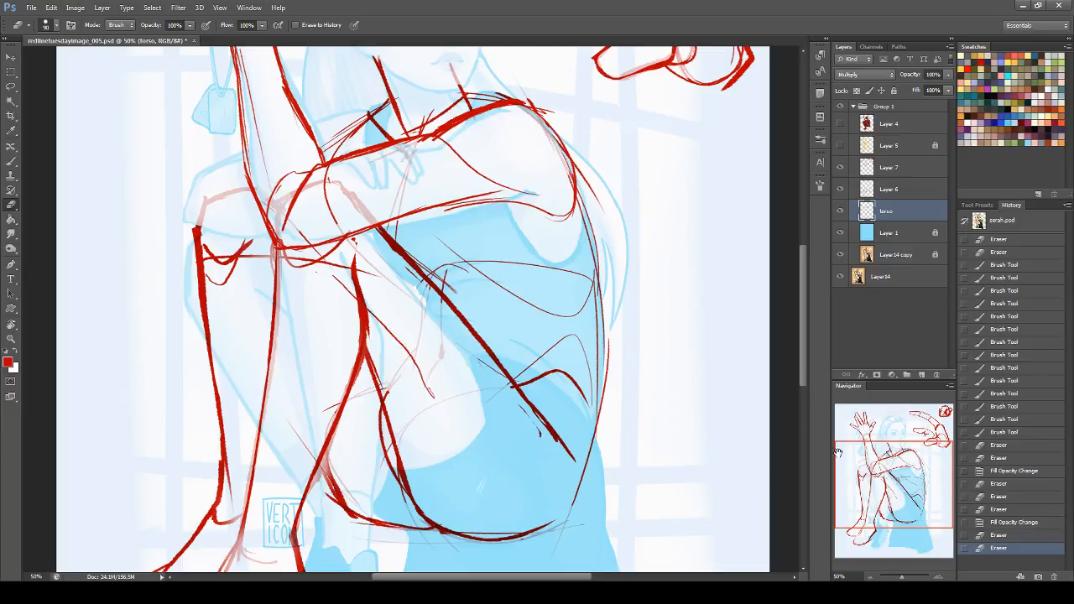
left_click_drag(891, 484, 890, 466)
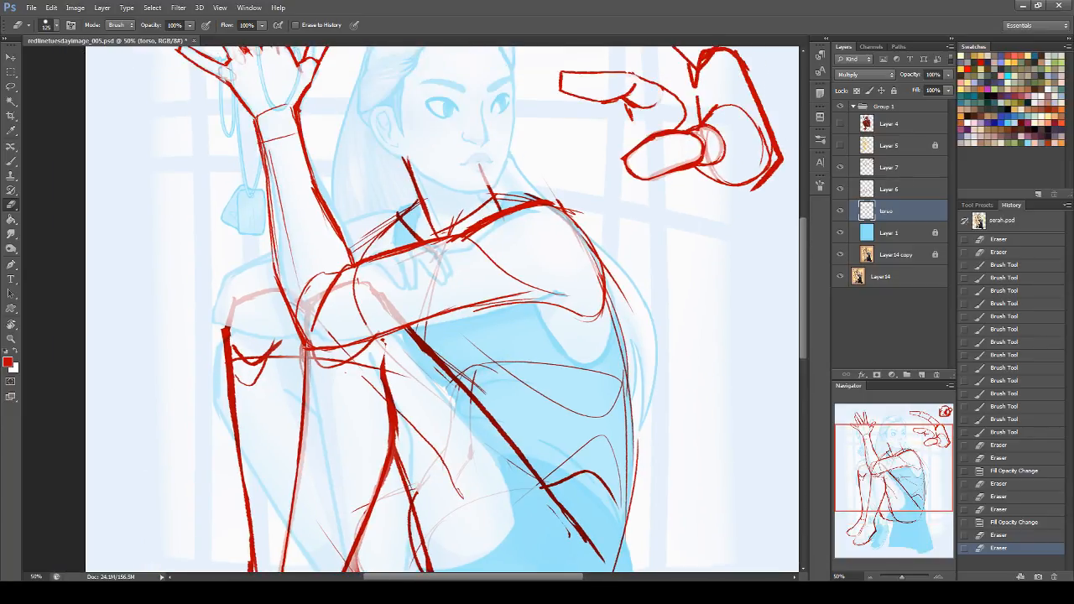
Step: Fade the overlapping elbow lines on Layer 7 and the far shoulder's stray lines on the torso layer
left_click(895, 166)
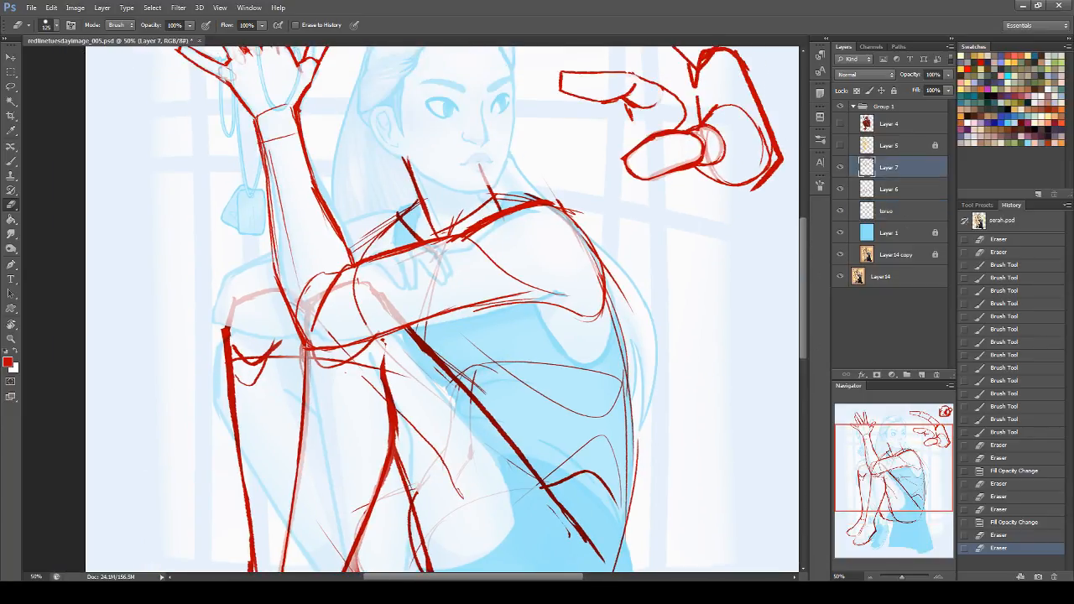
left_click_drag(296, 279, 344, 288)
left_click(908, 207)
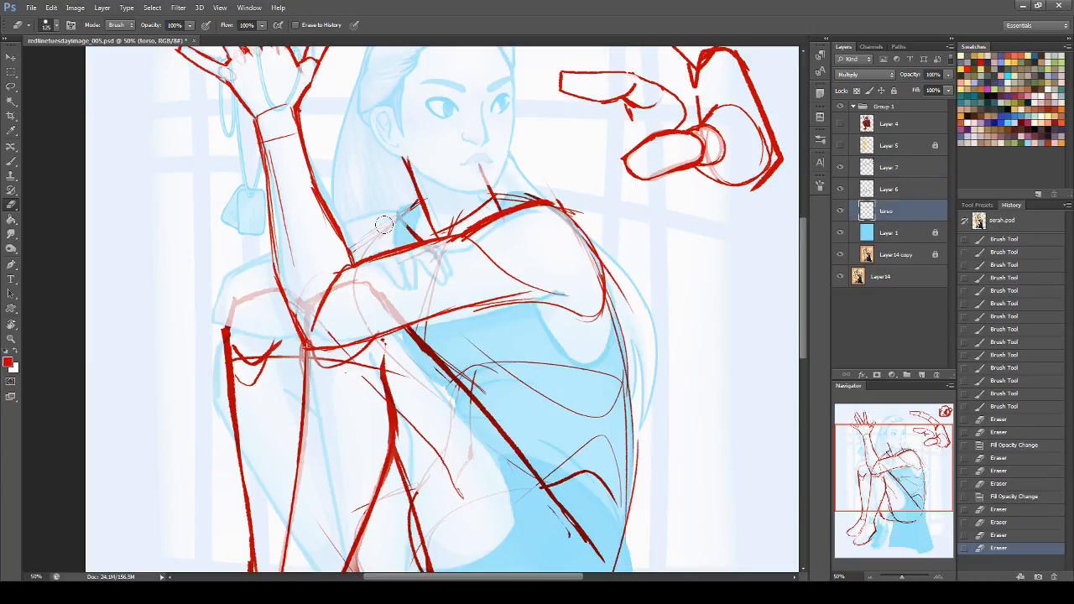
left_click(326, 214)
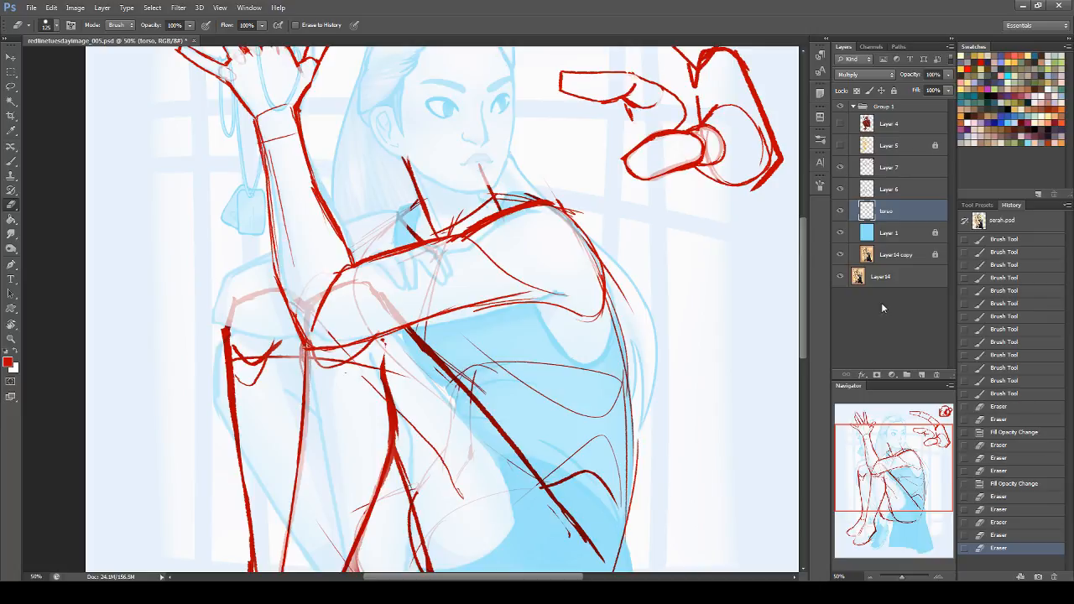
Step: Merge Layer 7, Layer 6 and the torso layer into one, and set its blend mode to Multiply
left_click(899, 172, "shift")
key("ctrl+e")
mouse_move(923, 487)
left_mouse_down()
mouse_move(923, 528)
mouse_move(924, 452)
left_mouse_up()
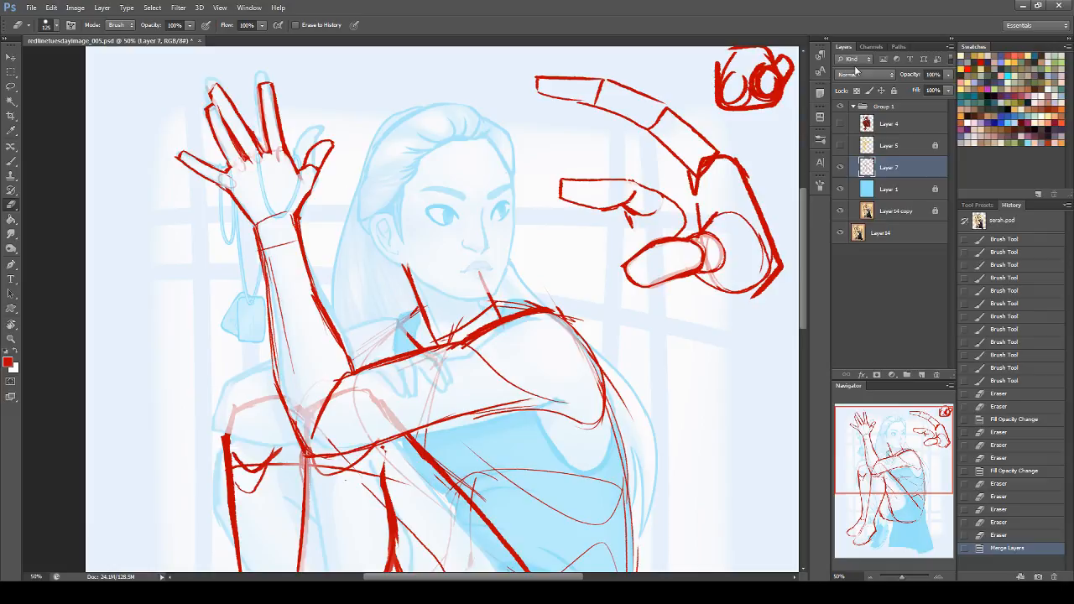
left_click(864, 74)
left_click(861, 99)
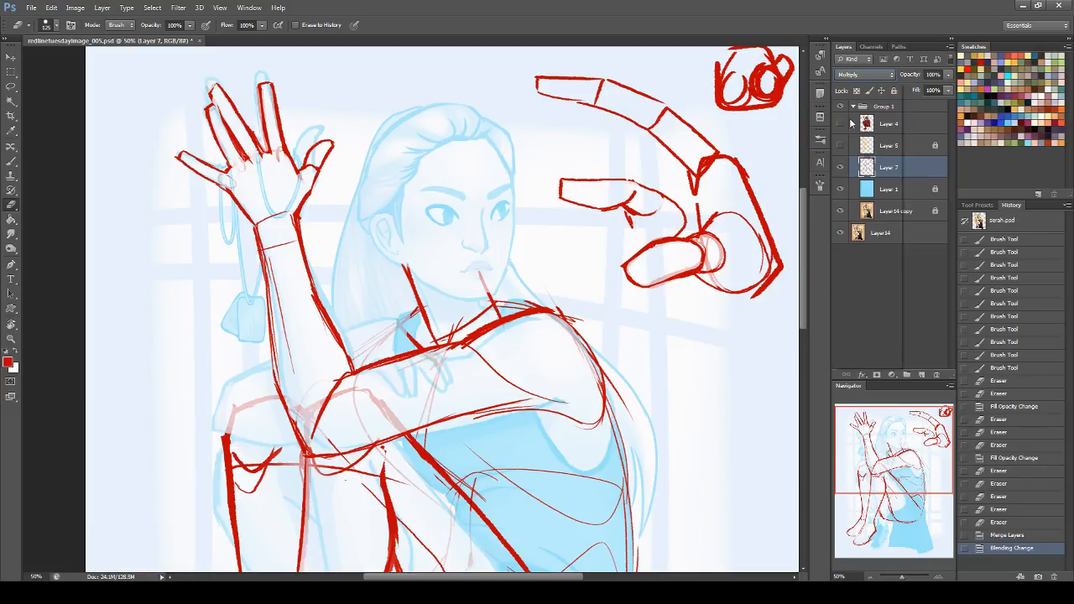
Step: Add a new layer above the merged linework for brushing and show the Layer 5 guide sketch
left_click(11, 162)
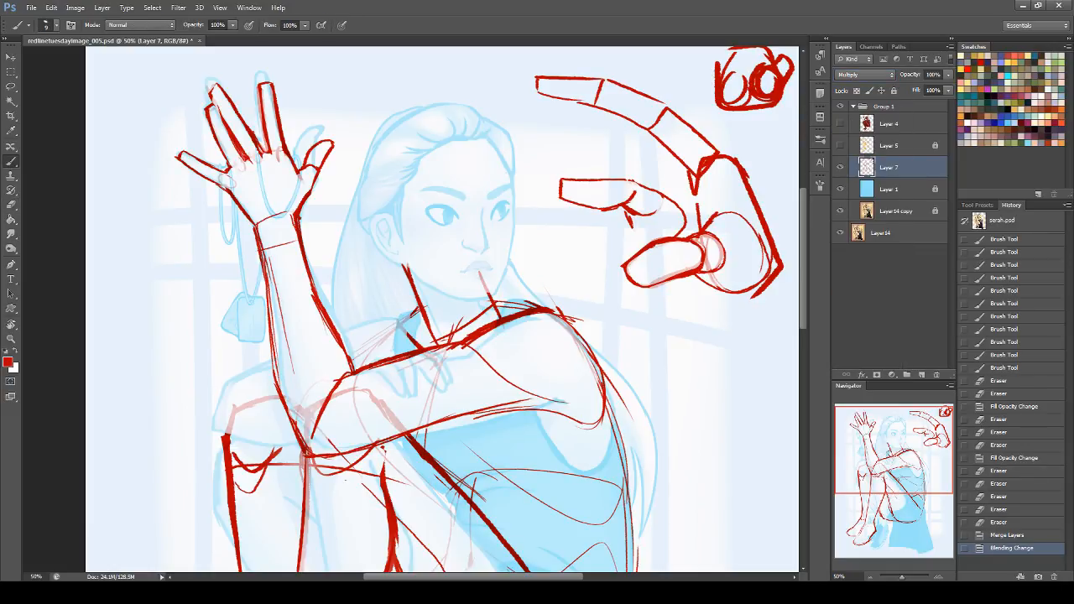
left_click(922, 376)
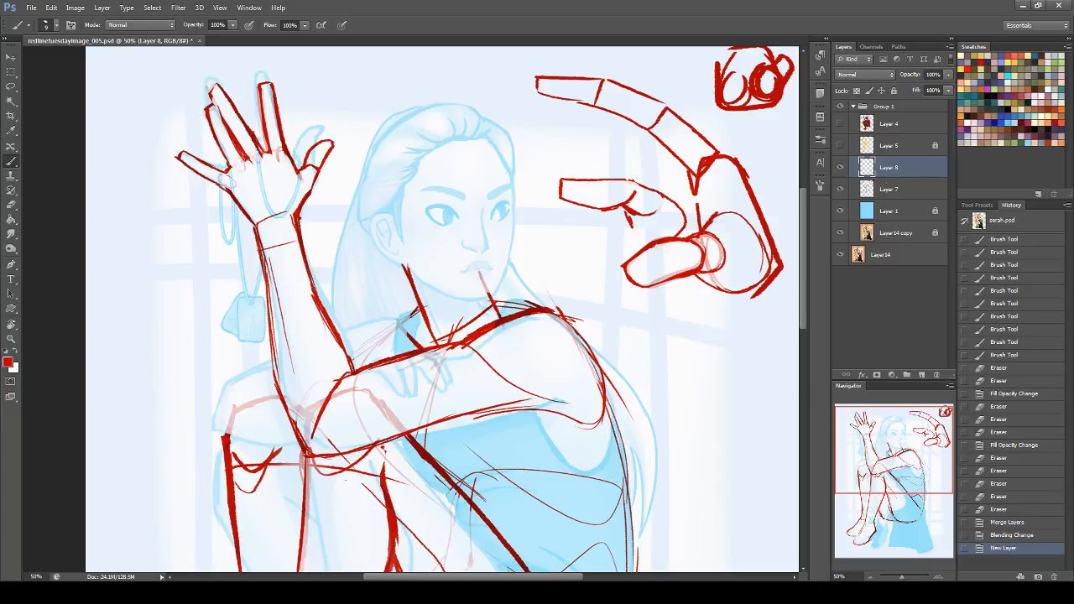
left_click(840, 146)
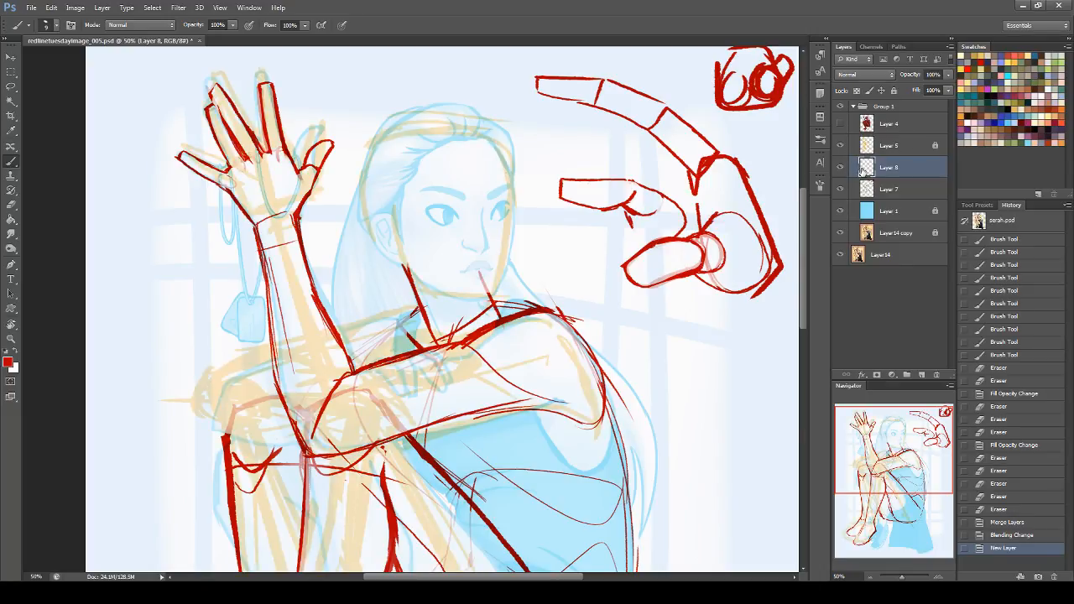
Step: Sketch the far arm's outline from the shoulder around the bent elbow and back along the forearm
left_click_drag(354, 323, 418, 310)
mouse_move(346, 327)
left_mouse_down()
mouse_move(201, 375)
mouse_move(215, 415)
mouse_move(285, 404)
left_mouse_up()
mouse_move(201, 371)
left_mouse_down()
mouse_move(305, 336)
mouse_move(334, 361)
left_mouse_up()
left_click_drag(210, 388, 341, 347)
key("ctrl+z")
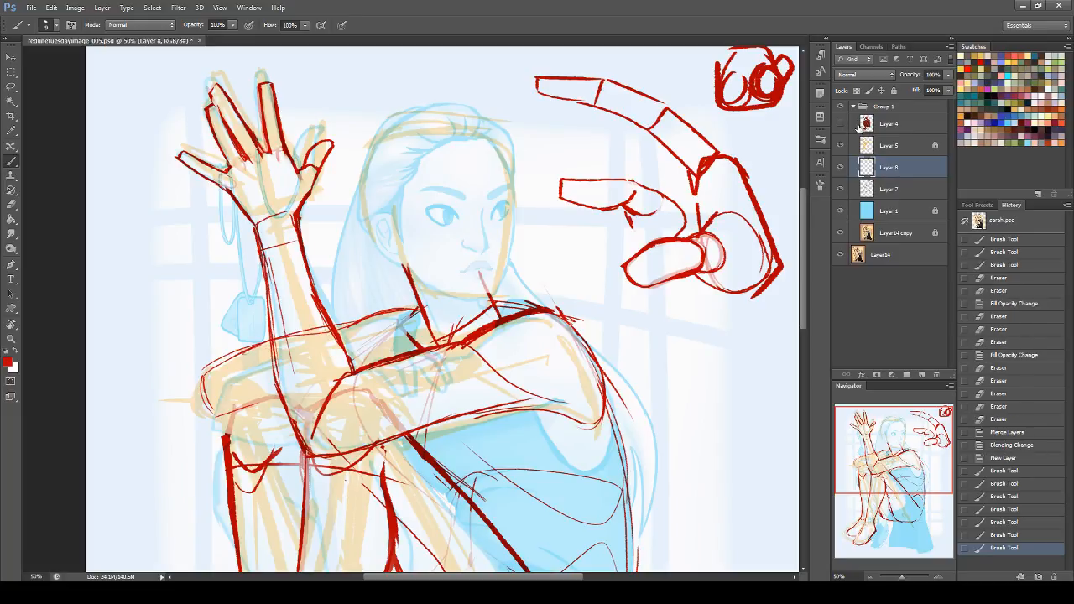
Step: Compare the redline with the original painting and rough in the far hand resting on the near upper arm
left_click(841, 146)
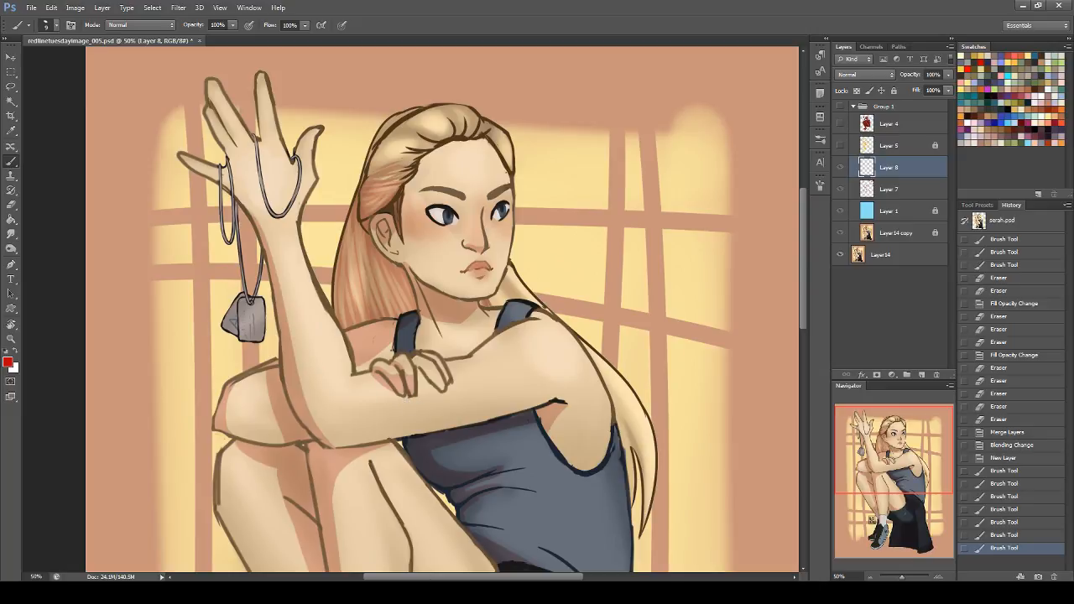
left_click(840, 145)
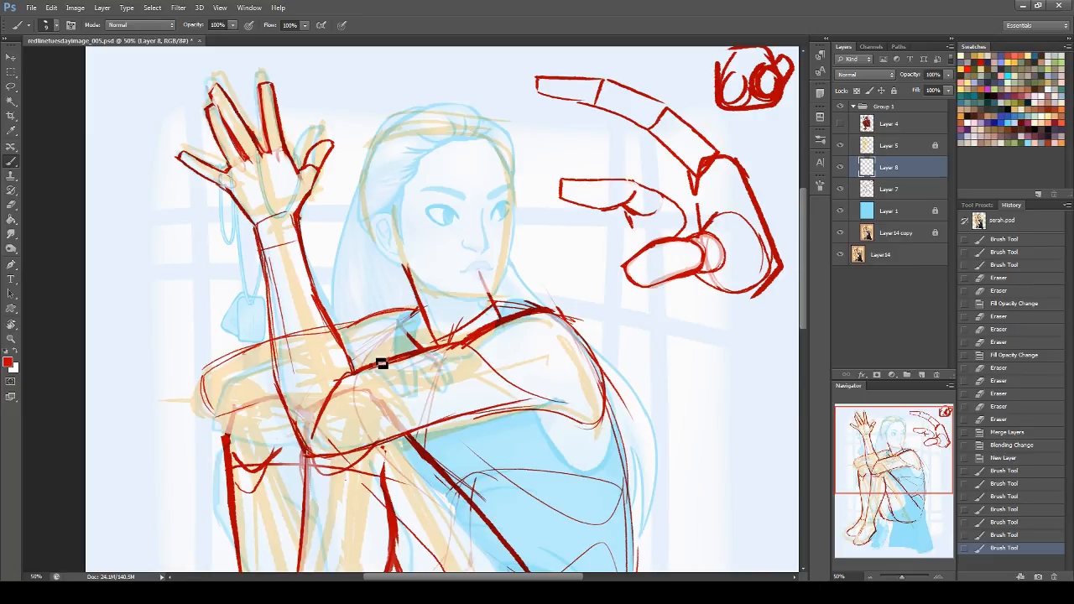
mouse_move(392, 367)
left_mouse_down()
mouse_move(372, 364)
mouse_move(396, 381)
mouse_move(410, 374)
mouse_move(399, 382)
mouse_move(395, 360)
mouse_move(409, 378)
mouse_move(391, 359)
mouse_move(421, 339)
mouse_move(411, 373)
mouse_move(434, 369)
mouse_move(406, 379)
mouse_move(385, 362)
left_mouse_up()
mouse_move(382, 361)
left_mouse_down()
mouse_move(420, 338)
mouse_move(446, 370)
mouse_move(412, 378)
left_mouse_up()
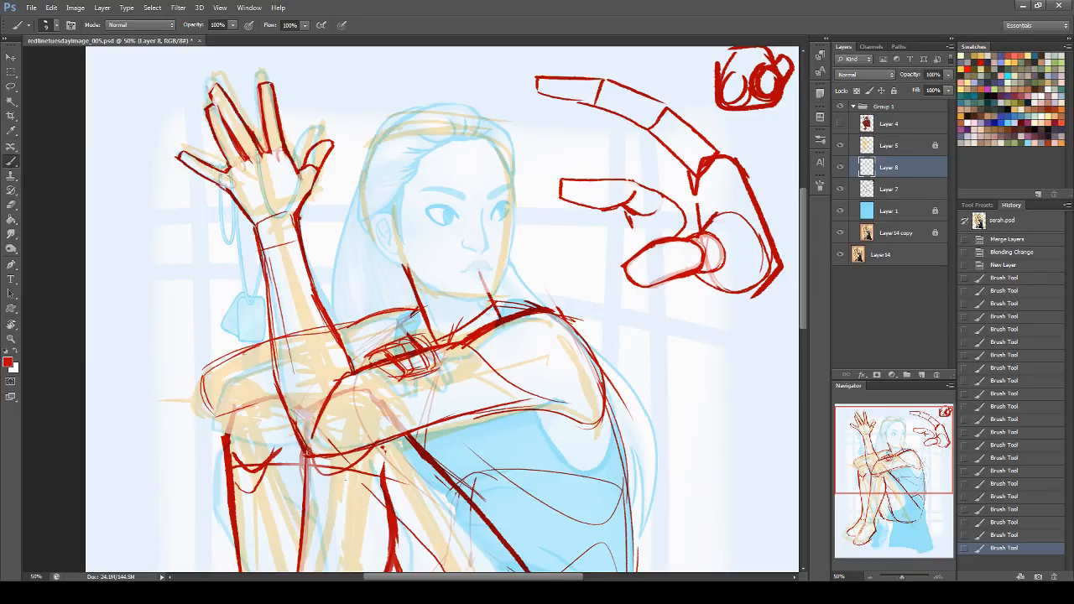
Step: Erase the rough hand sketch and clear the near arm's upper contour beneath it on Layer 7
left_click(11, 204)
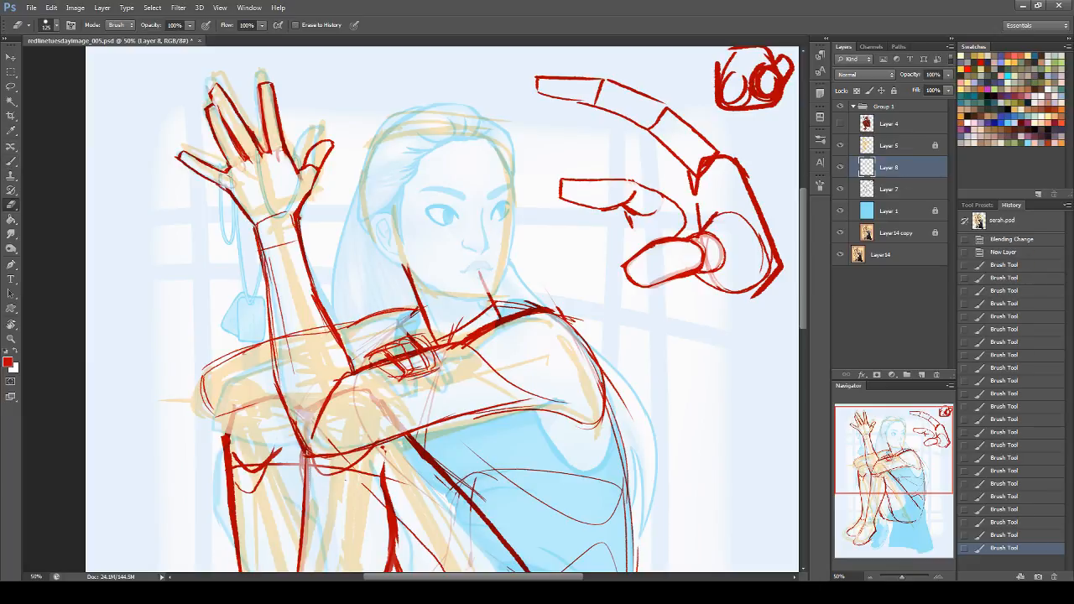
left_click_drag(372, 349, 385, 348)
left_click(399, 357)
key("alt+[")
mouse_move(393, 343)
left_mouse_down()
mouse_move(405, 336)
mouse_move(384, 349)
left_mouse_up()
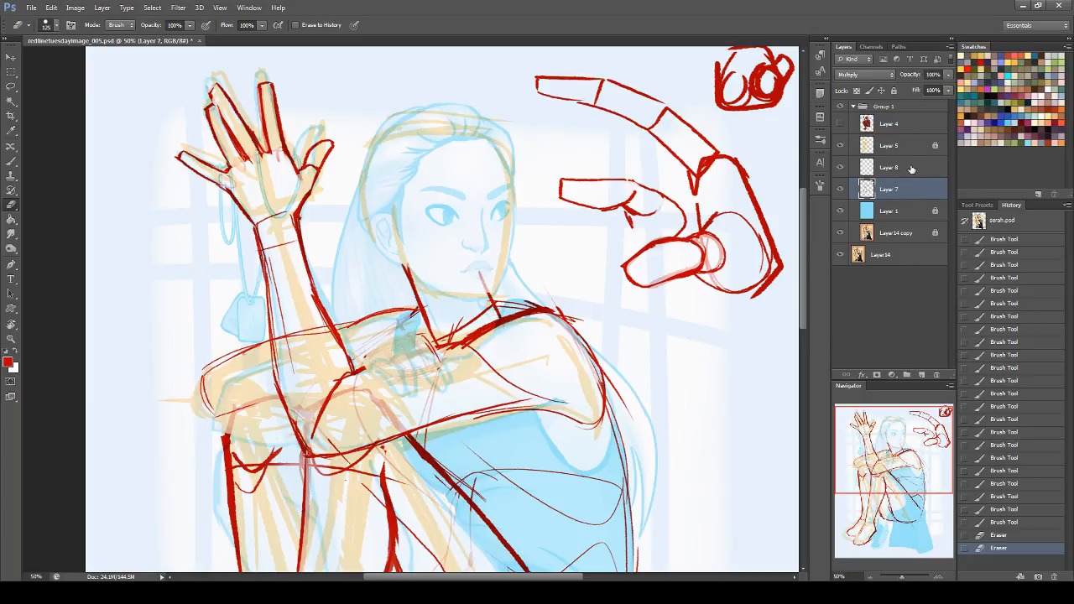
Step: Redraw the far hand on Layer 8 with curled fingers gripping the near arm, adding its heel and fingertips
left_click(911, 169)
left_click(12, 161)
mouse_move(371, 373)
left_mouse_down()
mouse_move(391, 387)
mouse_move(395, 378)
left_mouse_up()
key("ctrl+z")
mouse_move(366, 366)
left_mouse_down()
mouse_move(415, 386)
mouse_move(395, 354)
mouse_move(432, 380)
left_mouse_up()
mouse_move(413, 341)
left_mouse_down()
mouse_move(435, 382)
mouse_move(439, 370)
mouse_move(417, 371)
mouse_move(412, 355)
mouse_move(430, 352)
mouse_move(429, 372)
mouse_move(406, 375)
mouse_move(423, 371)
mouse_move(423, 348)
mouse_move(438, 369)
left_mouse_up()
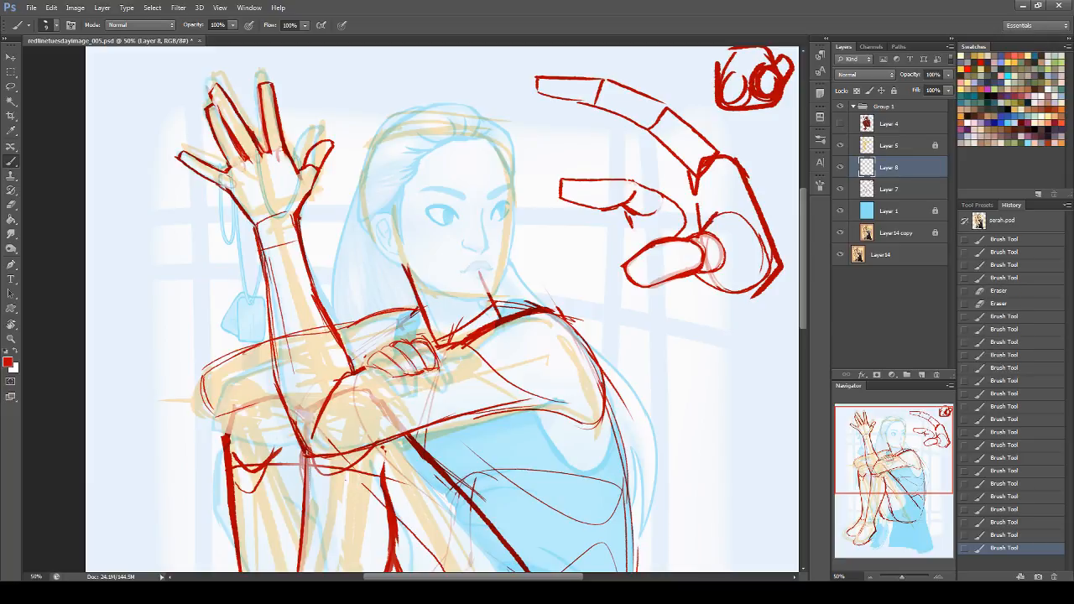
mouse_move(364, 370)
left_mouse_down()
mouse_move(392, 344)
mouse_move(351, 372)
mouse_move(376, 386)
left_mouse_up()
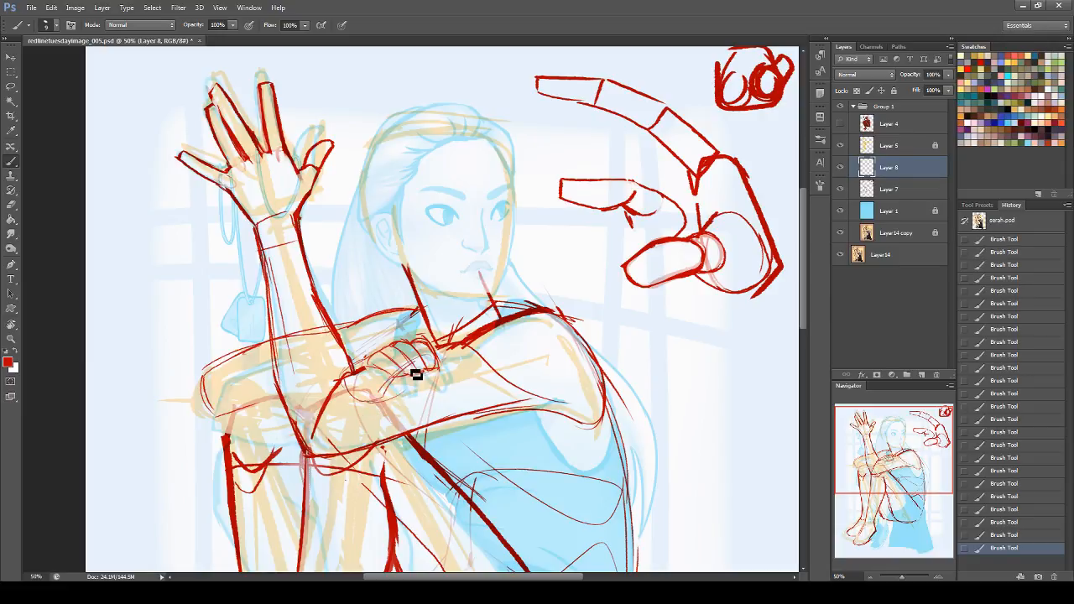
left_click_drag(433, 385, 421, 391)
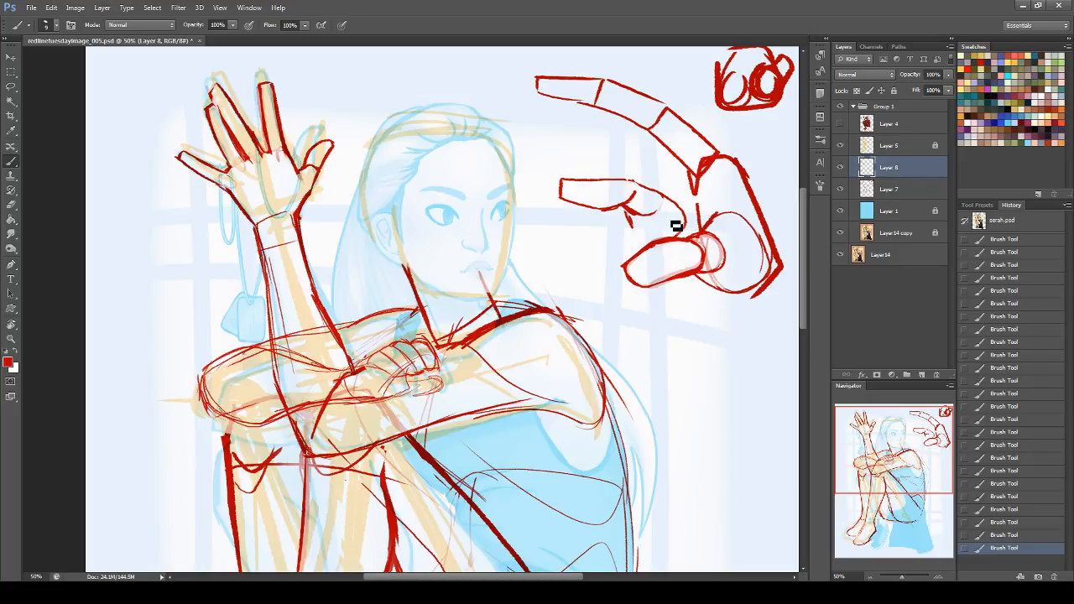
Step: Thicken the far arm's outline around the bent elbow and along the underside of the forearm
left_click_drag(213, 374, 270, 347)
key("ctrl+z")
mouse_move(201, 371)
left_mouse_down()
mouse_move(250, 345)
mouse_move(270, 349)
left_mouse_up()
mouse_move(200, 374)
left_mouse_down()
mouse_move(210, 408)
mouse_move(262, 432)
left_mouse_up()
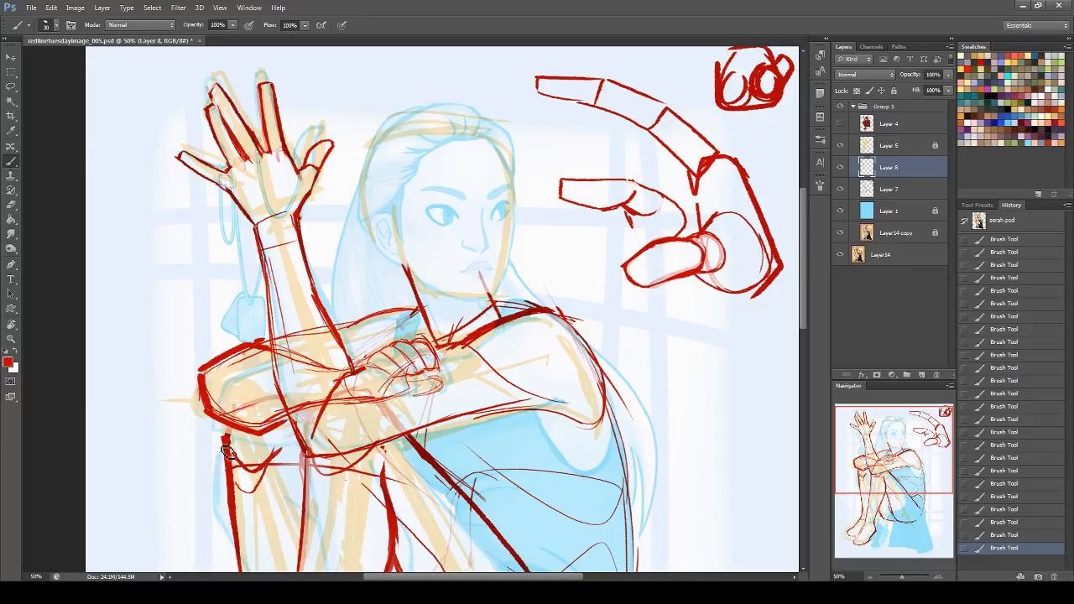
Step: Erase the lower fingertips, the far forearm's overlapping lines and the elbow's uneven upper edge
left_click(11, 204)
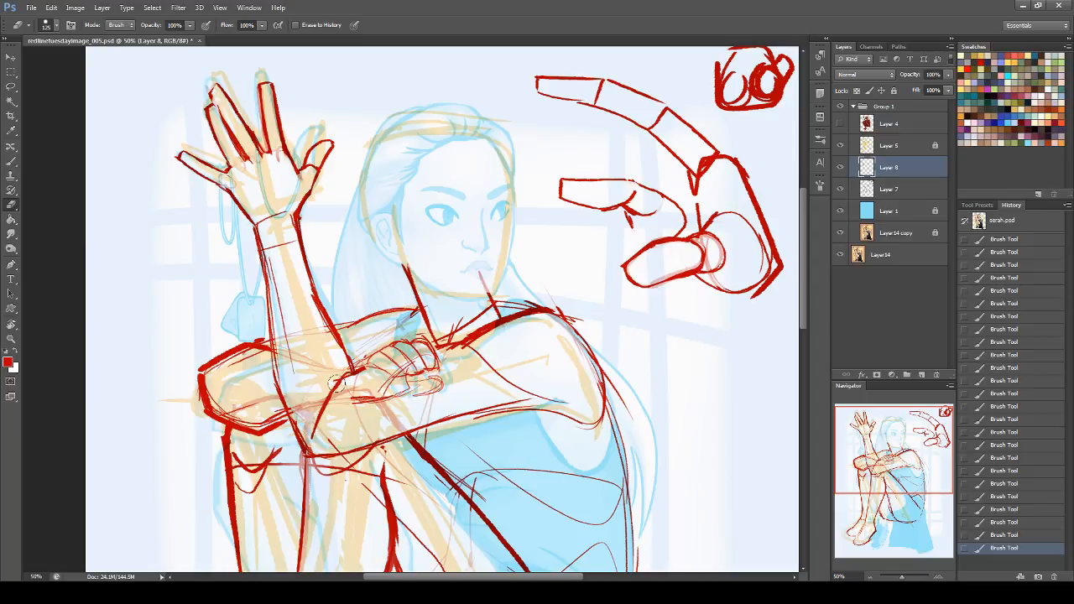
left_click_drag(426, 383, 435, 379)
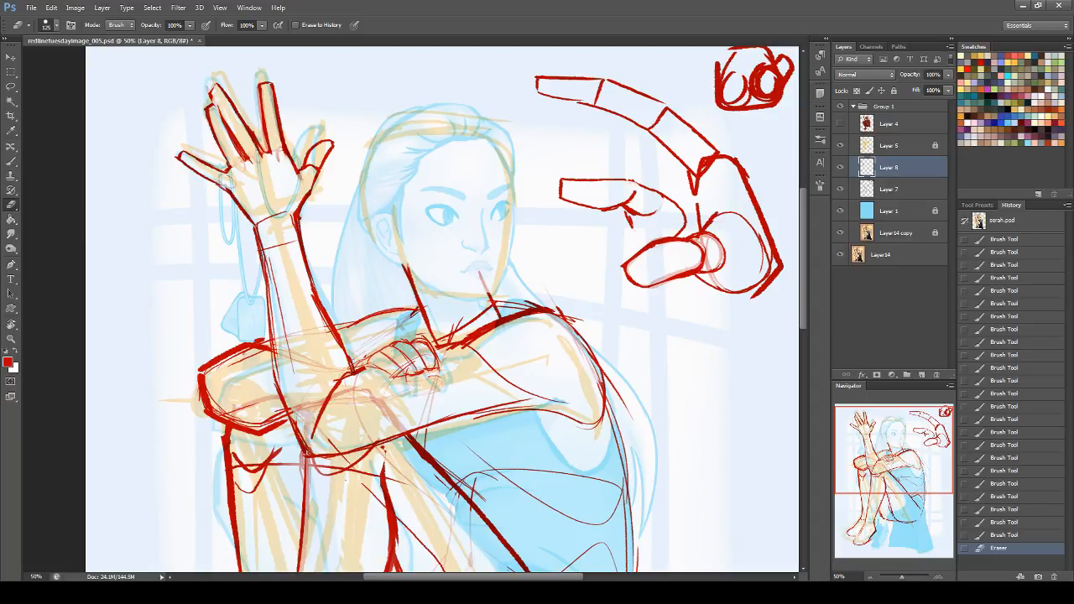
mouse_move(223, 341)
left_mouse_down()
mouse_move(165, 361)
mouse_move(213, 328)
left_mouse_up()
Step: Retrace the far elbow's upper edge and thicken the far upper arm's contour toward the shoulder
left_click(10, 162)
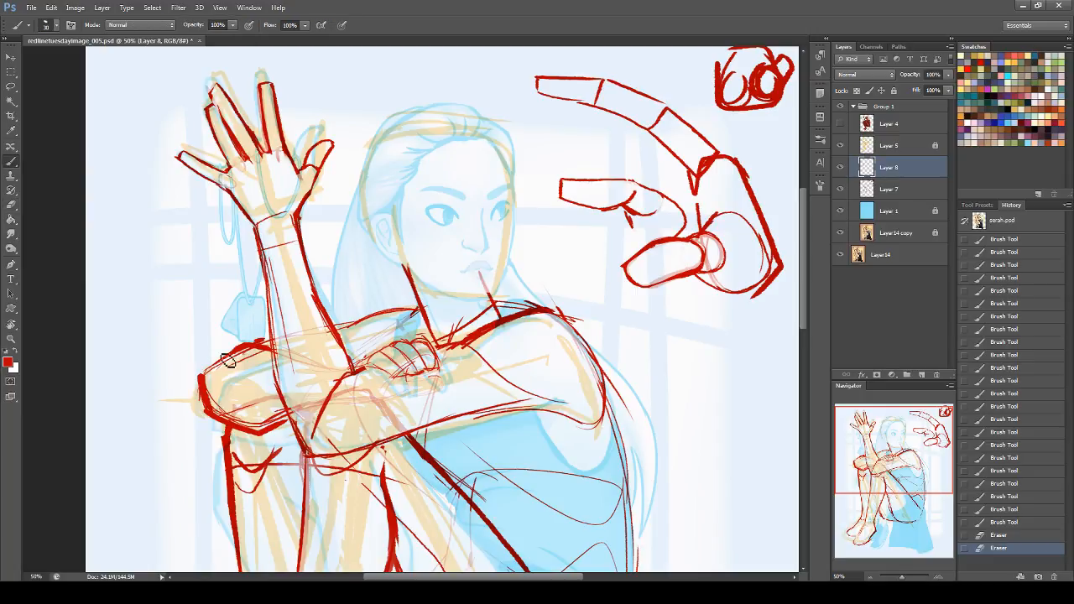
left_click_drag(231, 351, 200, 375)
left_click_drag(259, 347, 266, 347)
mouse_move(351, 327)
left_mouse_down()
mouse_move(388, 333)
mouse_move(386, 314)
mouse_move(415, 324)
left_mouse_up()
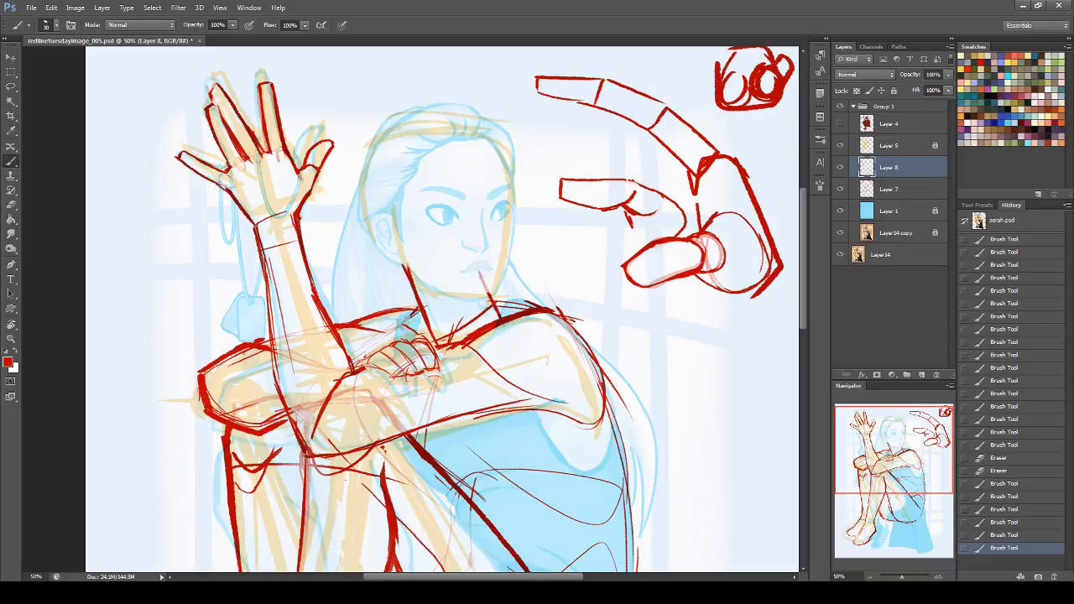
Step: Thicken the near upper arm's underside and the raised forearm's inner contour from the wrist down
mouse_move(898, 466)
left_mouse_down()
mouse_move(901, 492)
mouse_move(900, 482)
left_mouse_up()
left_click_drag(365, 273, 384, 269)
left_click_drag(307, 349, 566, 307)
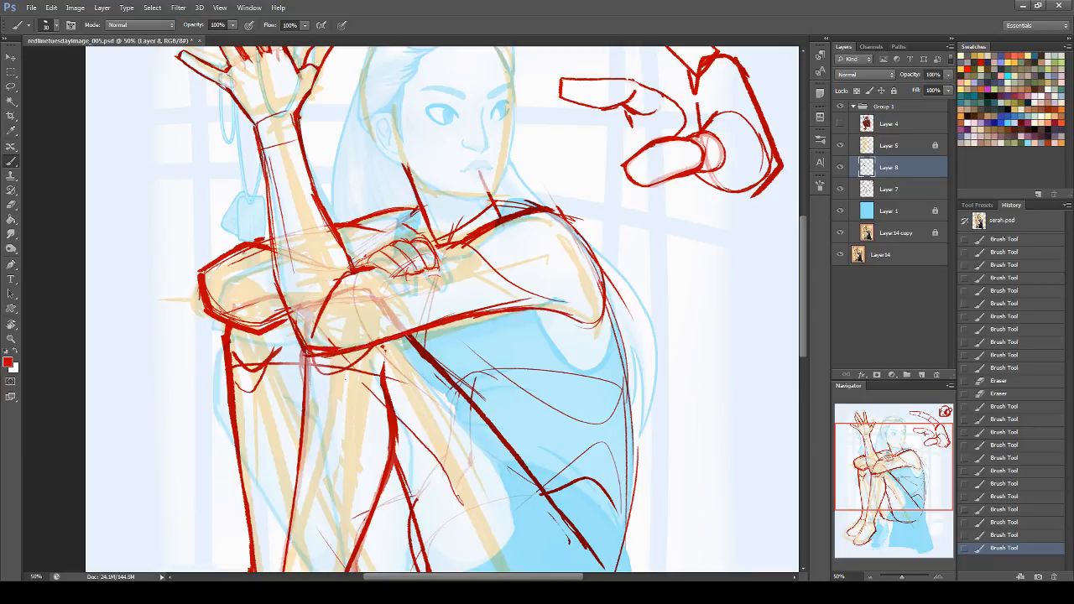
left_click_drag(893, 452, 872, 428)
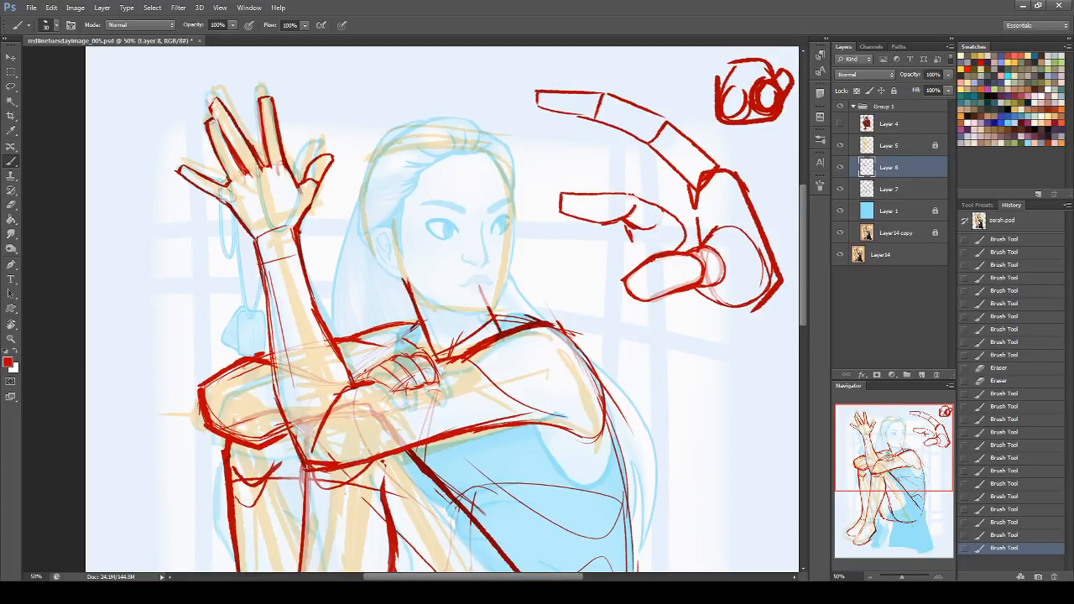
left_click_drag(295, 229, 323, 320)
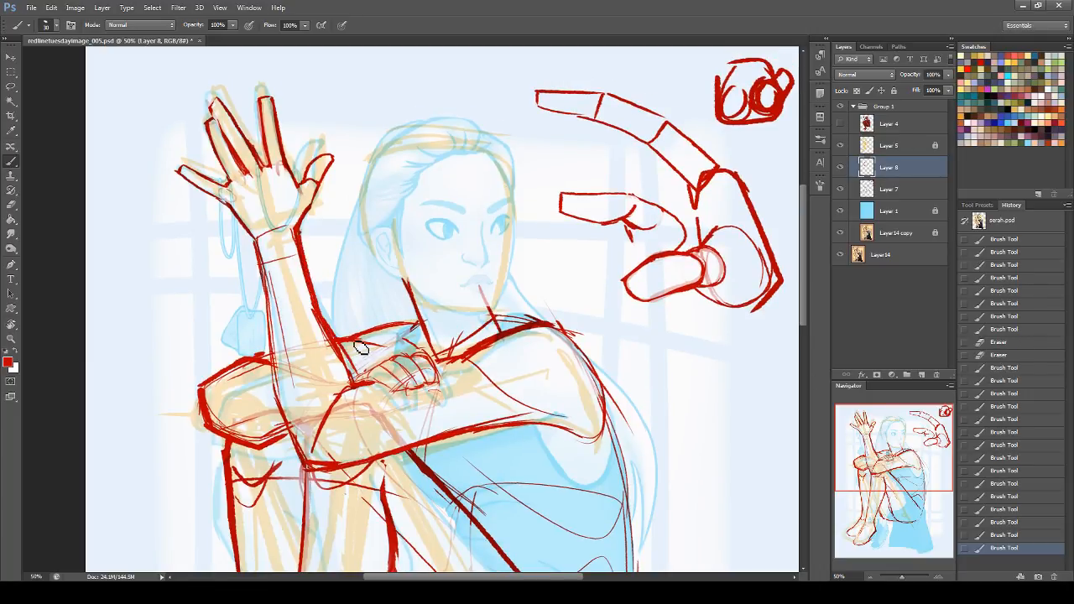
Step: Reinforce the raised forearm's contour and the elbow's underside, and erase the inner elbow fold line on Layer 7
left_click_drag(255, 240, 272, 327)
left_click_drag(374, 469, 310, 475)
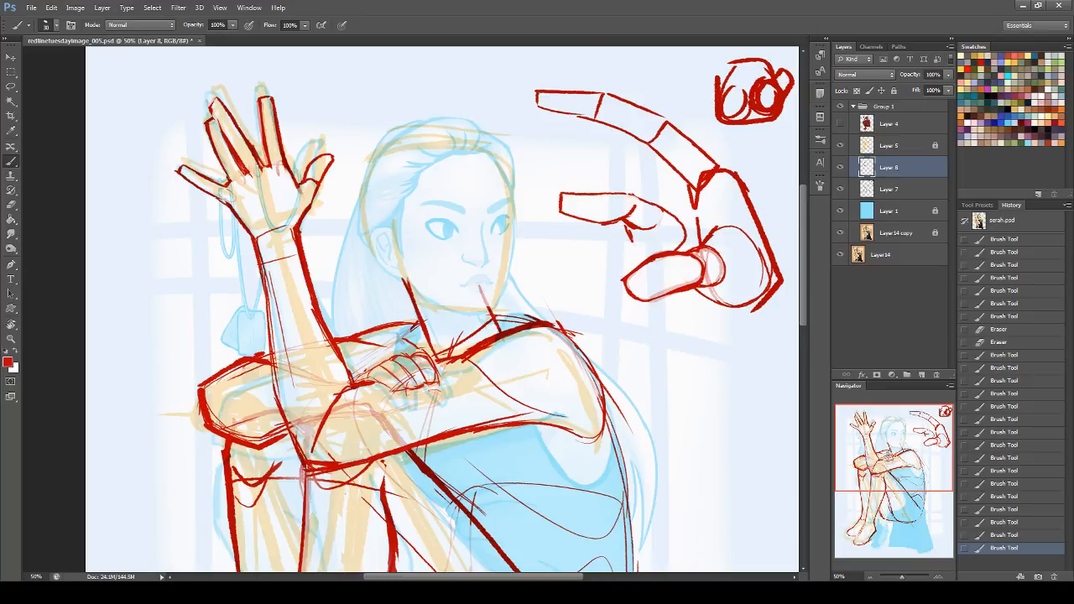
key("e")
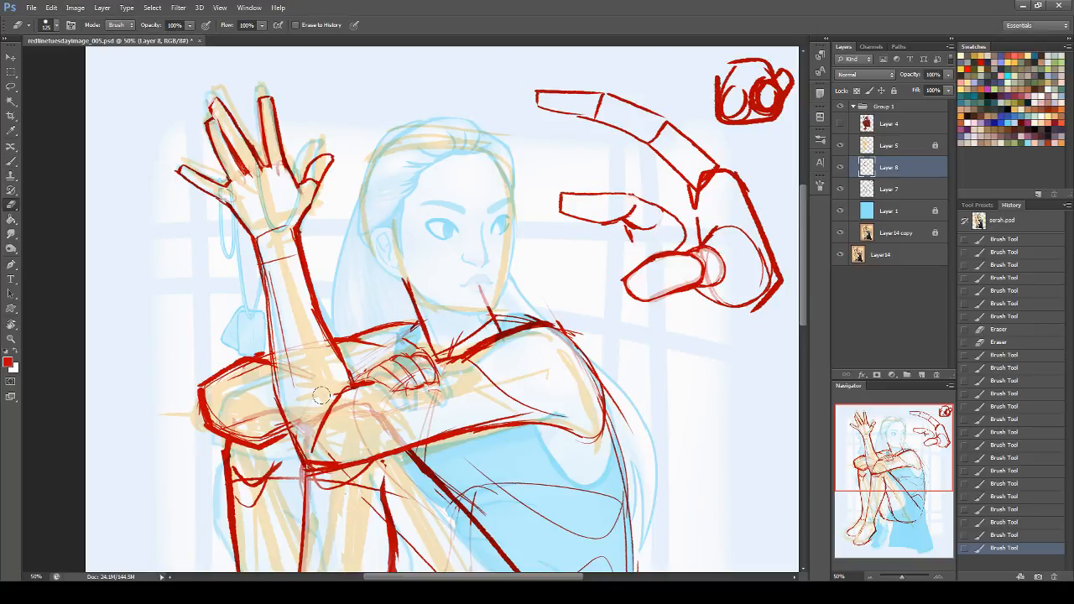
left_click(919, 192)
mouse_move(312, 444)
left_mouse_down()
mouse_move(338, 399)
mouse_move(315, 359)
left_mouse_up()
Step: Try several curved strokes for the inner elbow fold between the raised forearm and the upper arm
mouse_move(297, 321)
left_mouse_down()
mouse_move(344, 399)
mouse_move(330, 451)
left_mouse_up()
key("b")
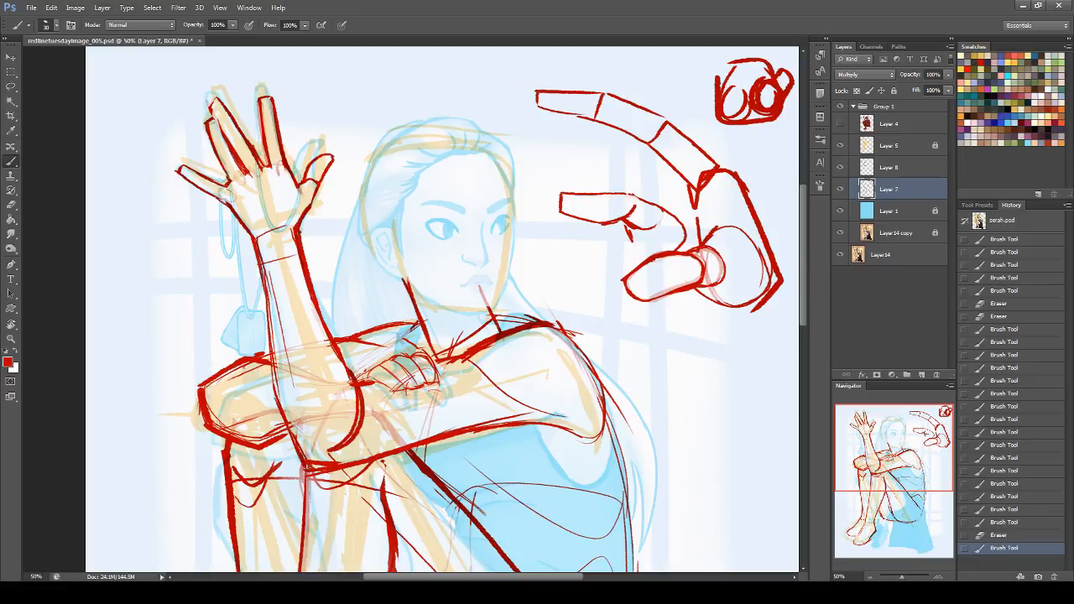
key("ctrl+z")
left_click_drag(353, 383, 328, 451)
key("ctrl+z")
mouse_move(351, 383)
left_mouse_down()
mouse_move(296, 435)
mouse_move(302, 406)
left_mouse_up()
key("ctrl+z")
left_click_drag(353, 383, 293, 440)
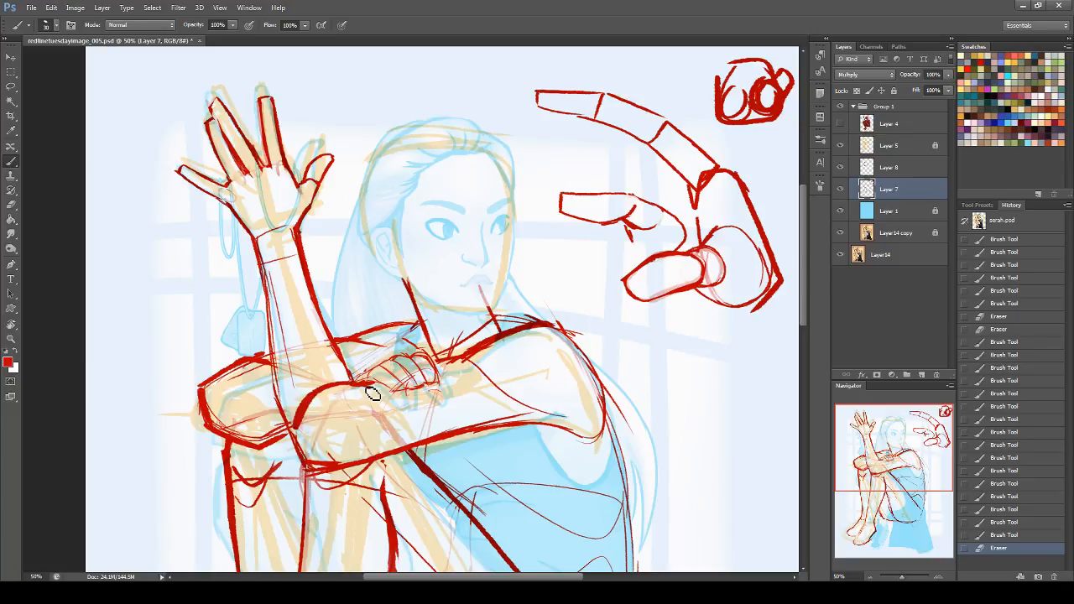
key("ctrl+z")
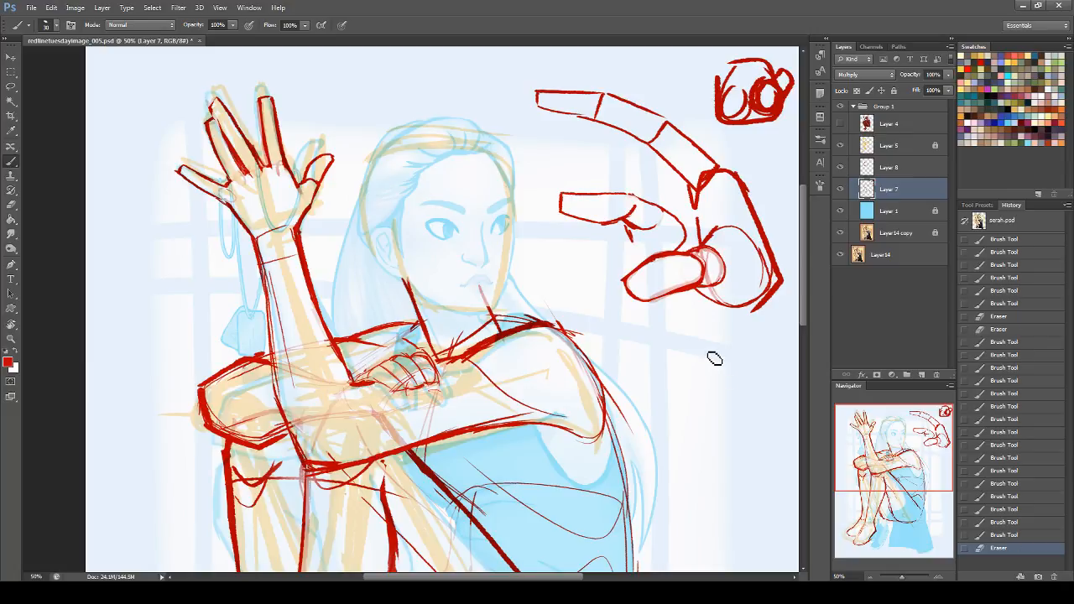
mouse_move(364, 382)
left_mouse_down()
mouse_move(335, 405)
mouse_move(351, 386)
mouse_move(334, 426)
left_mouse_up()
key("ctrl+z")
key("ctrl+z")
Step: Redraw the inner elbow fold as a short diagonal line, trim its lower end and erase stray marks along the elbow
mouse_move(369, 383)
left_mouse_down()
mouse_move(351, 387)
mouse_move(369, 383)
mouse_move(352, 387)
mouse_move(321, 443)
left_mouse_up()
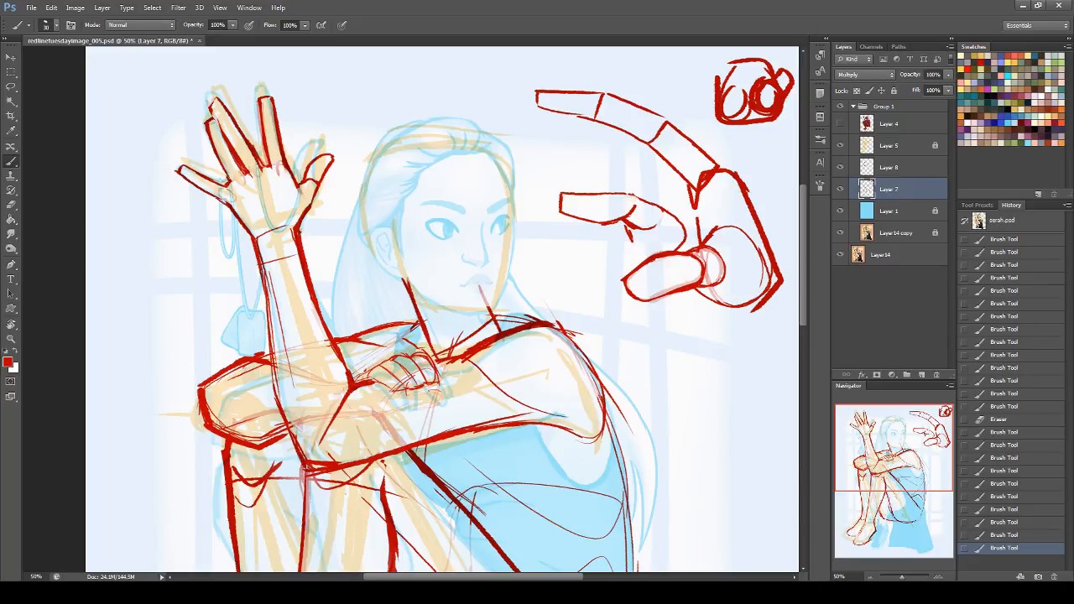
key("e")
mouse_move(334, 433)
left_mouse_down()
mouse_move(308, 433)
mouse_move(309, 447)
mouse_move(322, 444)
left_mouse_up()
left_click_drag(289, 411, 298, 447)
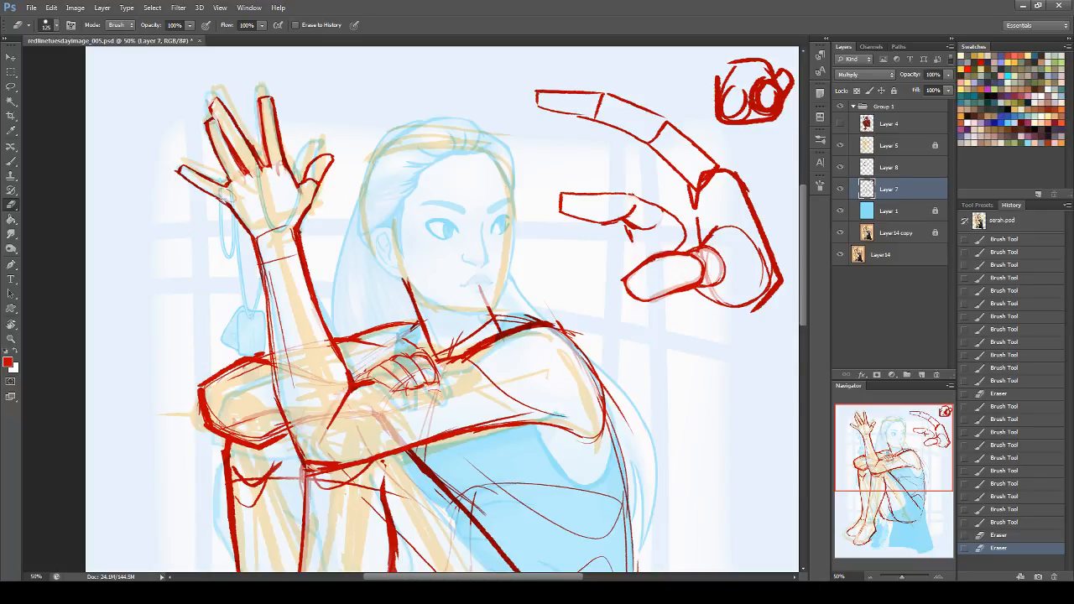
Step: Merge Layer 7 and Layer 8, and stretch the raised hand's linework downward to about 104% height
left_click(896, 168, "shift")
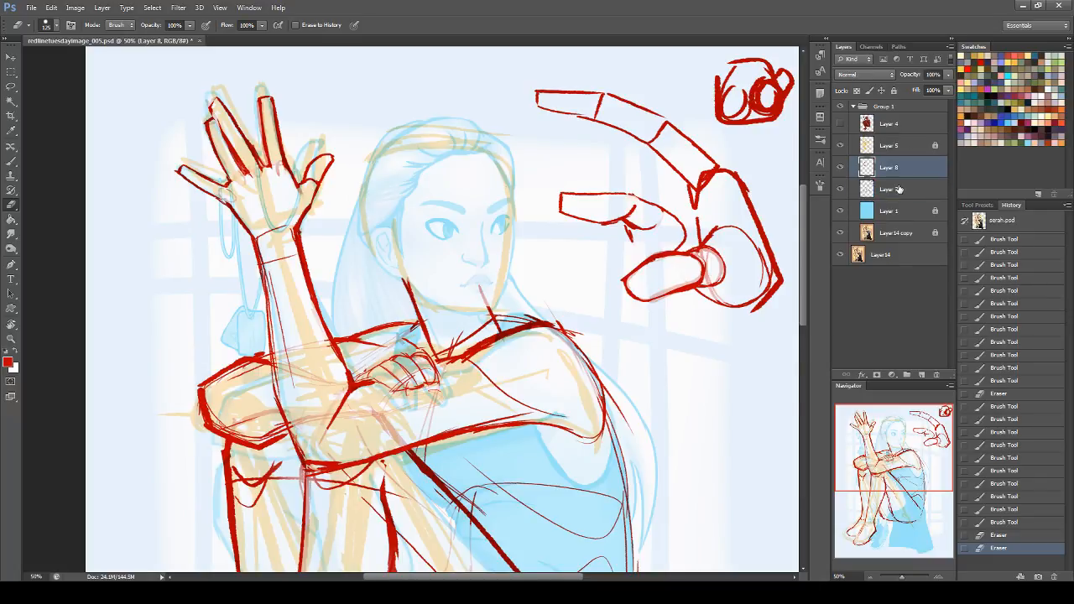
key("ctrl+e")
left_click(11, 87)
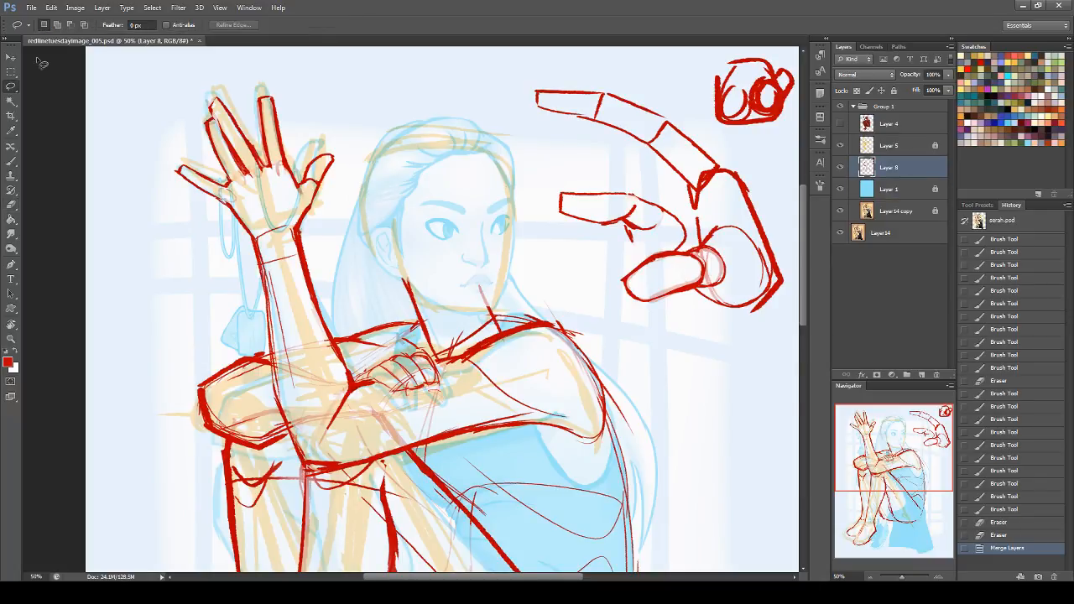
mouse_move(318, 244)
left_mouse_down()
mouse_move(353, 87)
mouse_move(231, 68)
mouse_move(150, 130)
mouse_move(155, 180)
left_mouse_up()
key("ctrl+t")
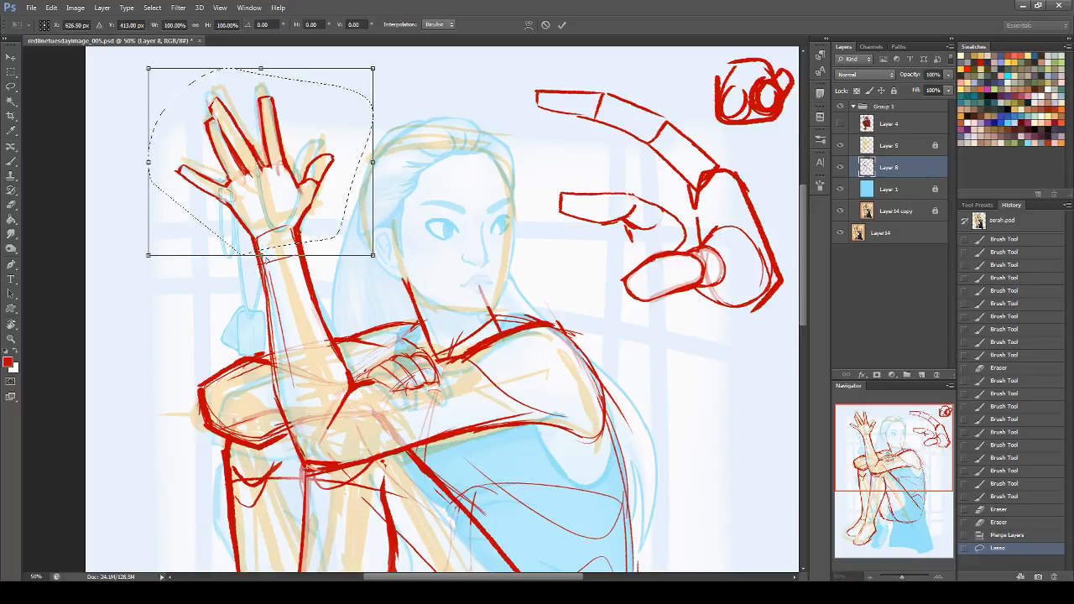
left_click_drag(260, 268, 261, 266)
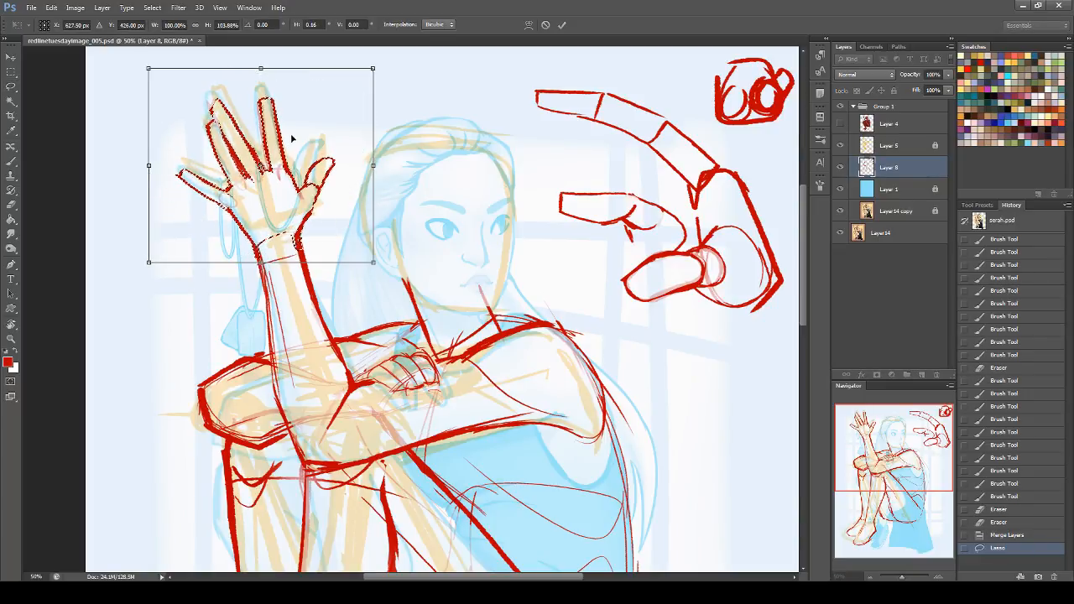
key("Return")
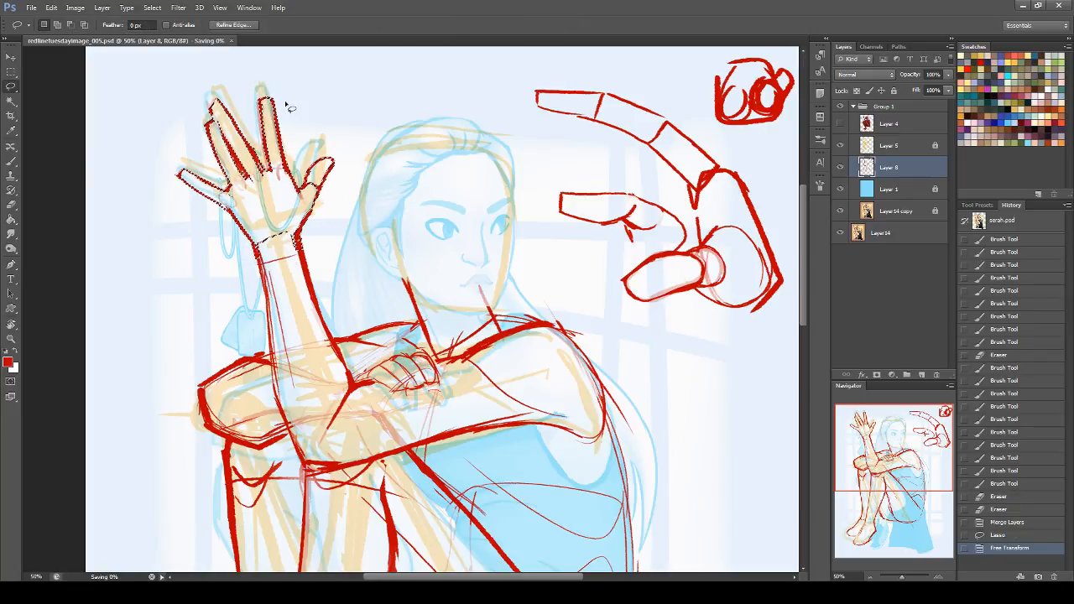
Step: Delete the finger and thumb construction sketches beside the figure
mouse_move(651, 344)
left_mouse_down()
mouse_move(561, 249)
mouse_move(533, 123)
mouse_move(531, 39)
mouse_move(795, 63)
mouse_move(786, 326)
mouse_move(679, 367)
mouse_move(554, 267)
mouse_move(550, 147)
left_mouse_up()
key("Delete")
key("ctrl+d")
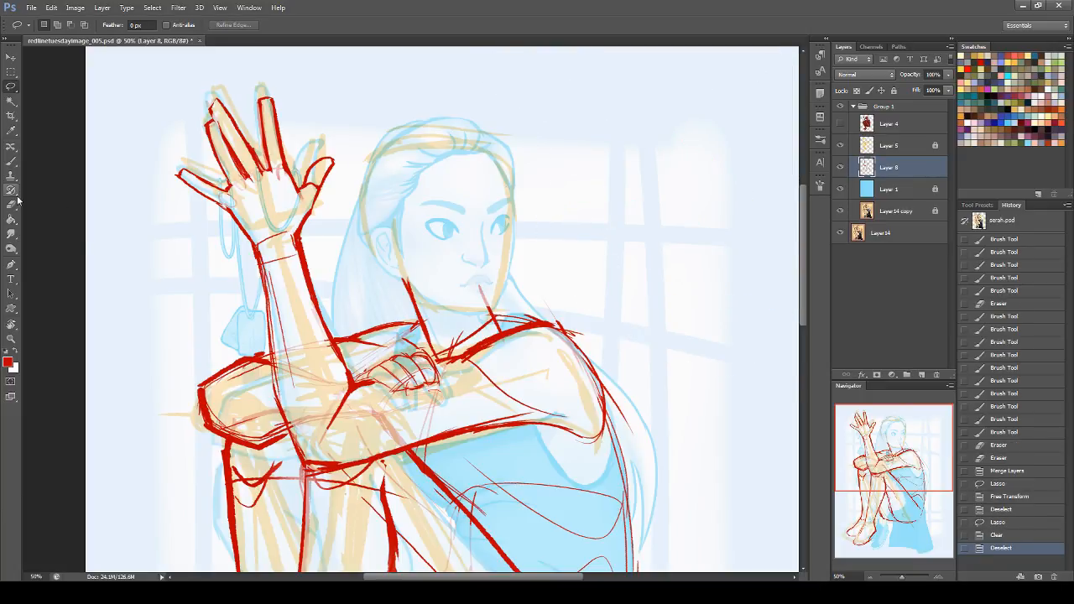
Step: Thicken the near shoulder's contour and the lower hip curve, and reinforce the arc at the hip fold
left_click(11, 161)
mouse_move(491, 315)
left_mouse_down()
mouse_move(547, 321)
mouse_move(580, 346)
mouse_move(604, 398)
left_mouse_up()
left_click_drag(898, 453, 897, 504)
mouse_move(629, 327)
left_mouse_down()
mouse_move(579, 462)
mouse_move(592, 434)
left_mouse_up()
left_click_drag(544, 299, 621, 322)
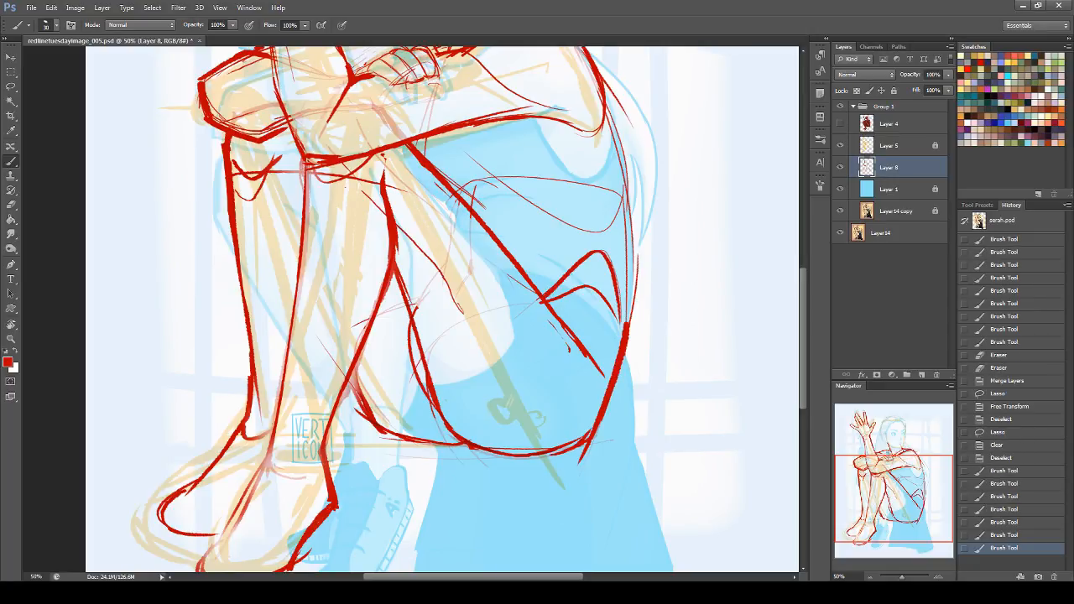
Step: Thicken the back's contour from the shoulder down to the hip and erase the stray lines outside it
left_click_drag(605, 75, 656, 223)
left_click_drag(631, 172, 628, 322)
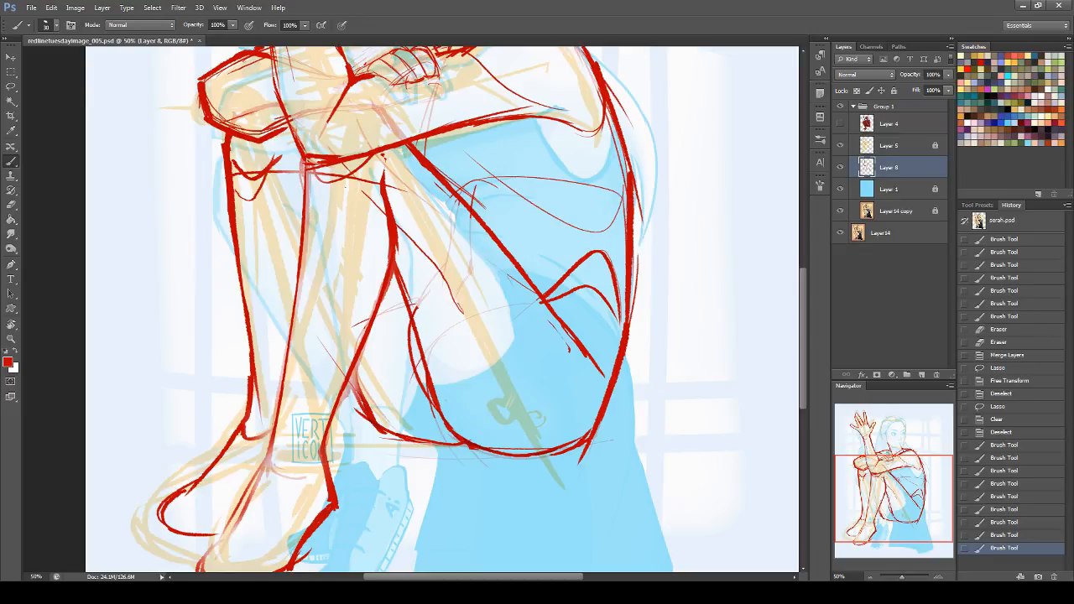
key("e")
mouse_move(640, 220)
left_mouse_down()
mouse_move(635, 168)
mouse_move(634, 267)
left_mouse_up()
Step: Fit the whole canvas in view and toggle Group 1's visibility to compare the redline with the original painting
mouse_move(873, 488)
left_mouse_down()
mouse_move(873, 468)
mouse_move(877, 478)
left_mouse_up()
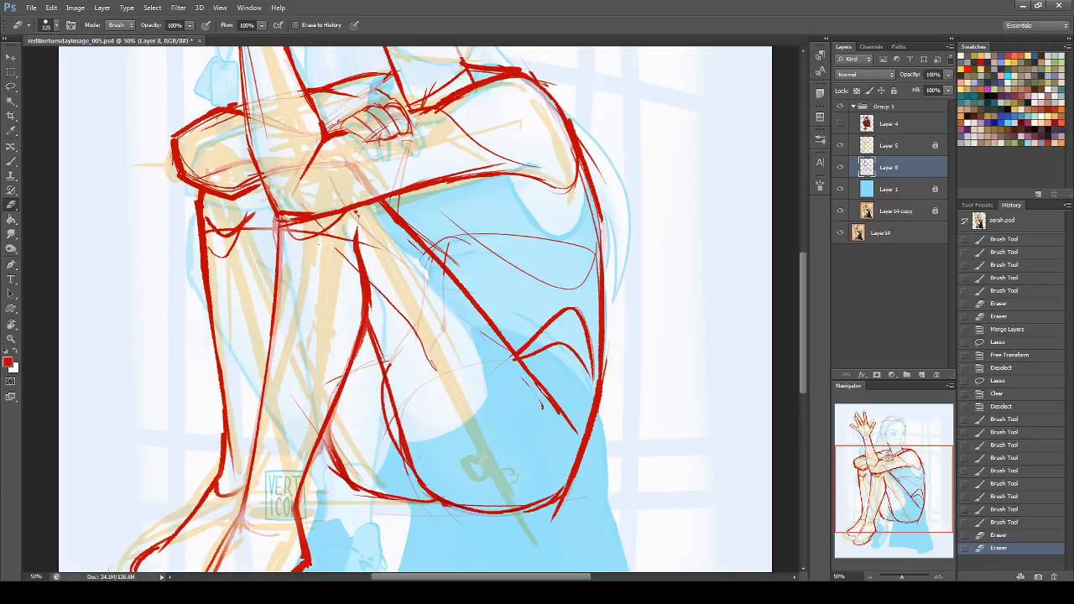
left_click(955, 407)
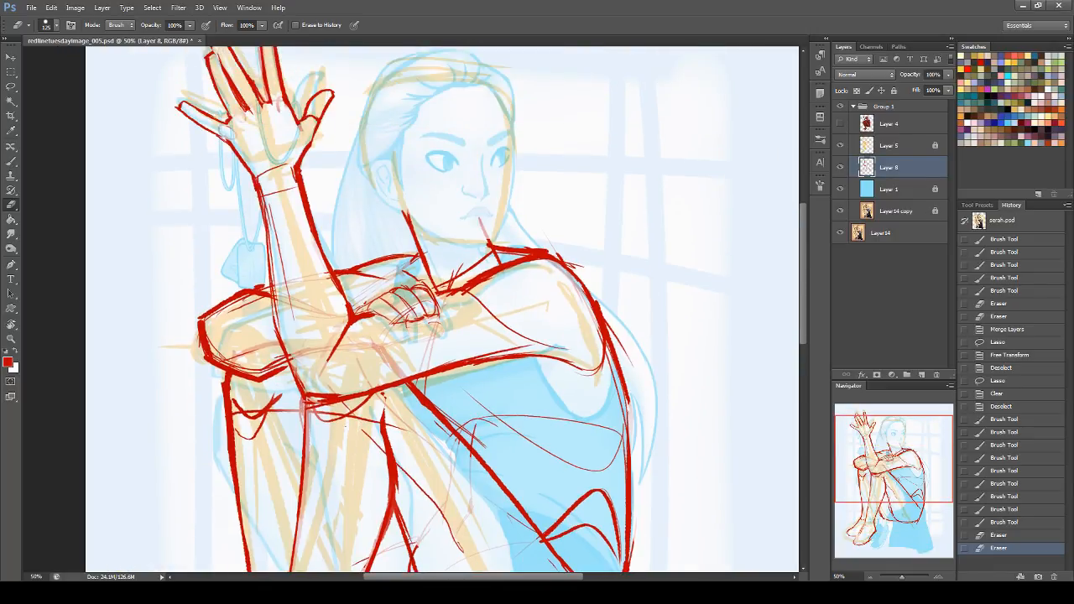
left_click(11, 326)
double_click(12, 325)
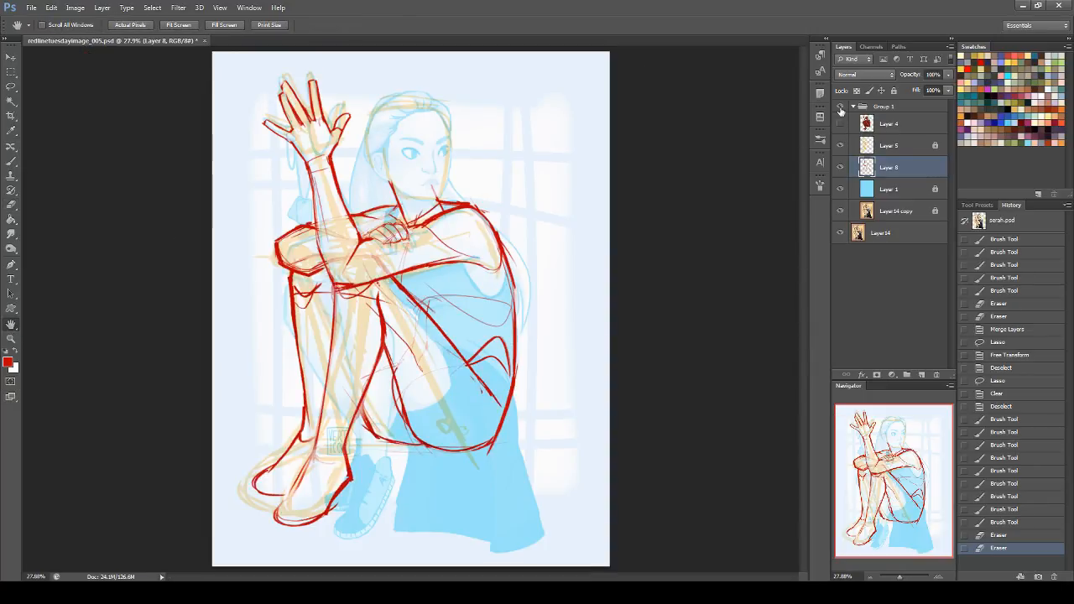
left_click(841, 107)
left_click(841, 108)
left_click(840, 107)
left_click(840, 107)
left_click(842, 108)
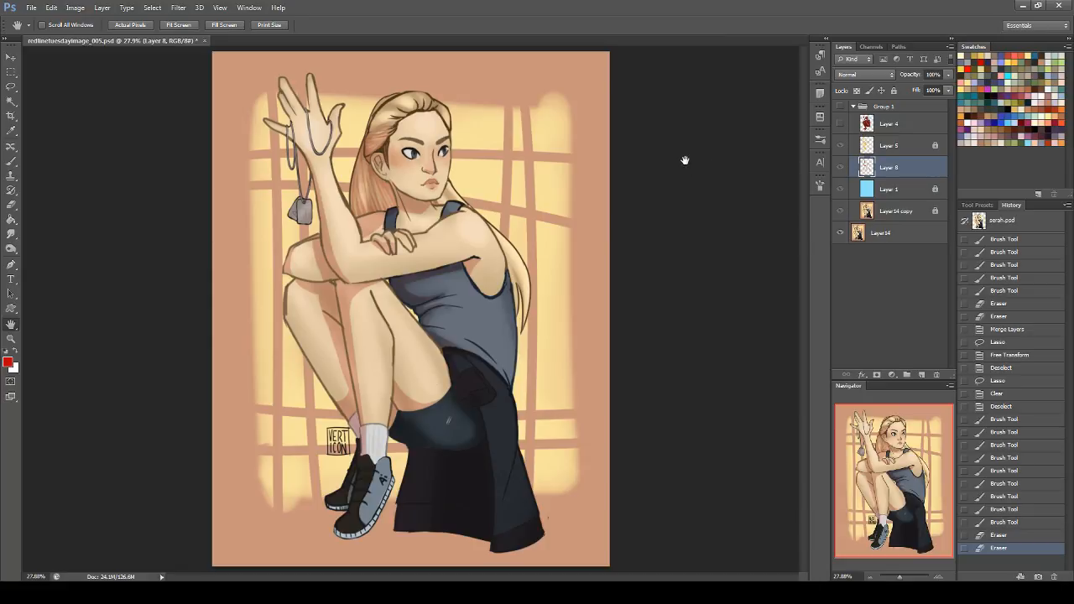
Step: Show Group 1, select the lower legs and feet linework with the Lasso, and shift it toward the body with Free Transform
left_click(840, 110)
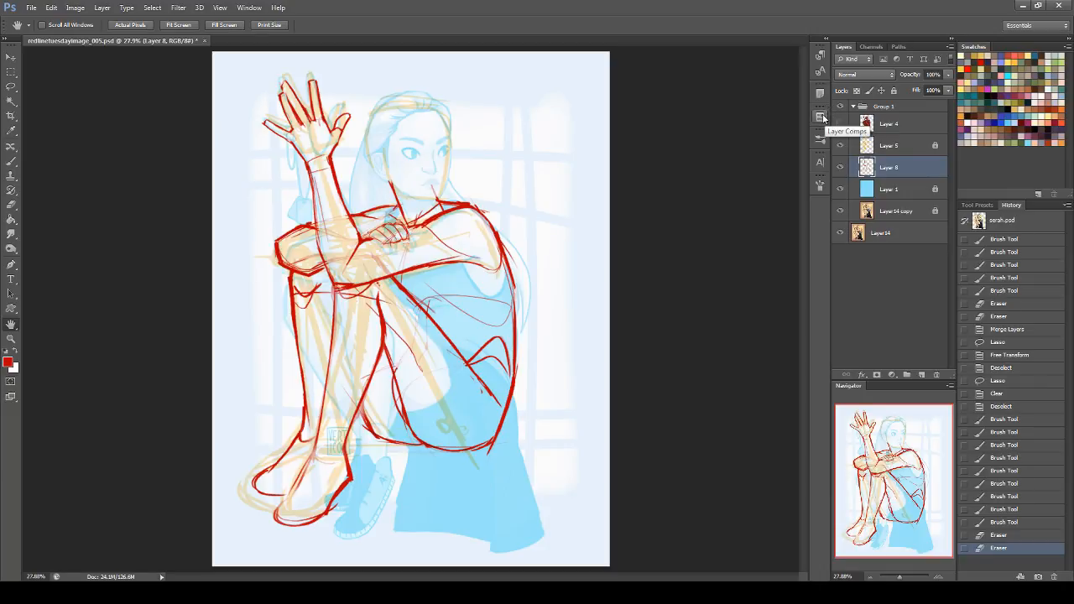
left_click(11, 87)
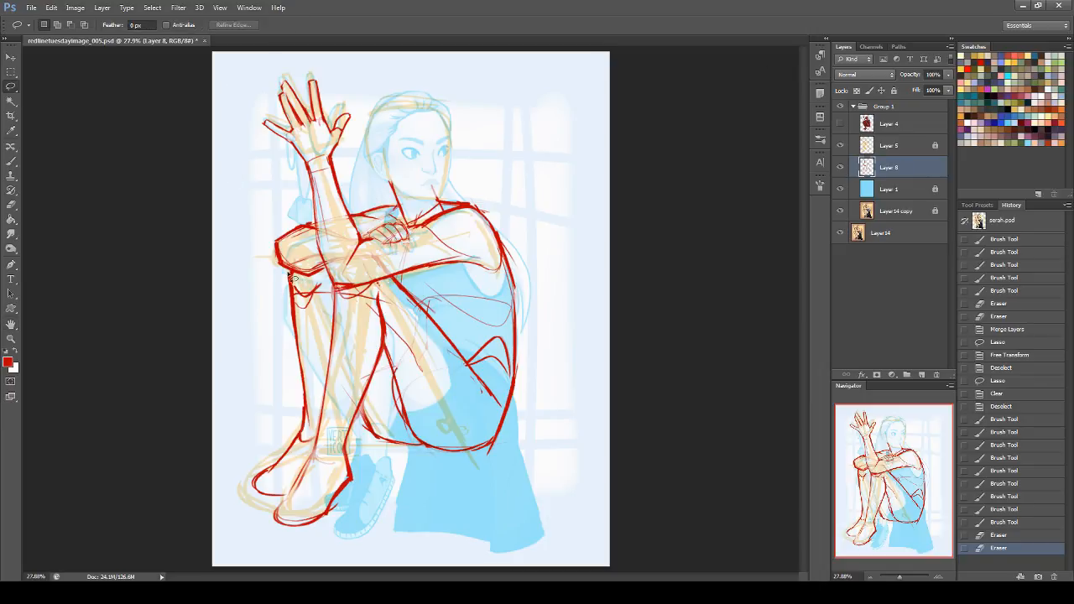
left_click_drag(387, 337, 369, 402)
mouse_move(386, 509)
left_mouse_down()
mouse_move(276, 554)
mouse_move(228, 380)
mouse_move(264, 294)
left_mouse_up()
key("ctrl+t")
left_click_drag(301, 551, 323, 553)
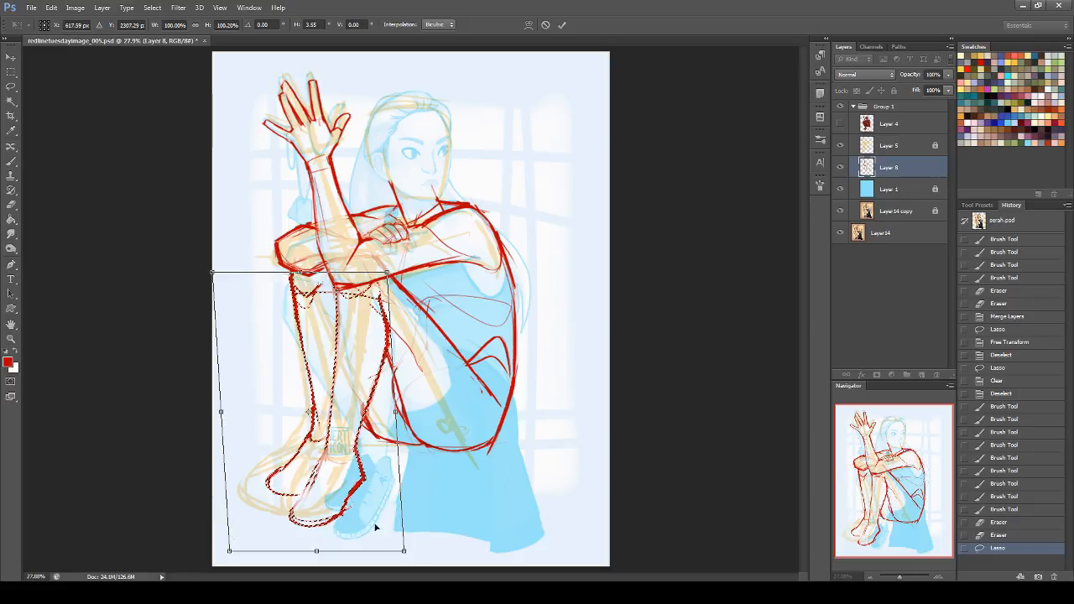
Step: Distort the selected lower legs and feet slightly, apply the transform, deselect, and check the result against the original
left_click_drag(406, 552, 406, 545, "ctrl")
left_click_drag(229, 551, 230, 557, "ctrl")
left_click_drag(390, 274, 387, 264, "ctrl")
left_click_drag(213, 275, 212, 277)
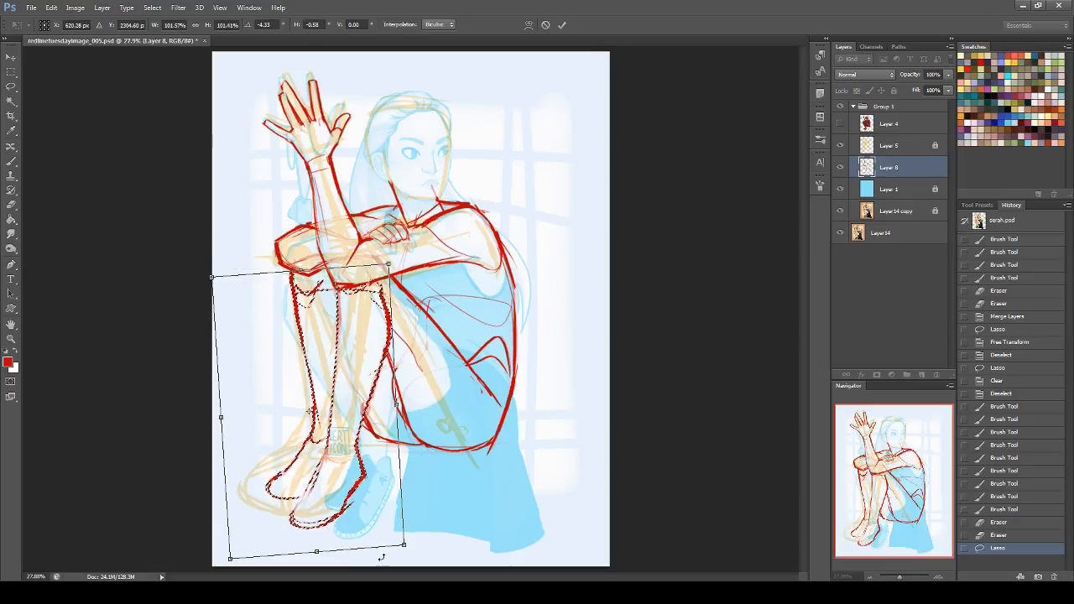
left_click_drag(404, 545, 405, 545, "ctrl")
left_click_drag(221, 417, 220, 425, "ctrl")
key("Return")
key("ctrl+d")
left_click(840, 108)
left_click(842, 109)
Step: Unlock and delete Layer 5 with the orange construction sketch, and flip the canvas horizontally
left_click(896, 148)
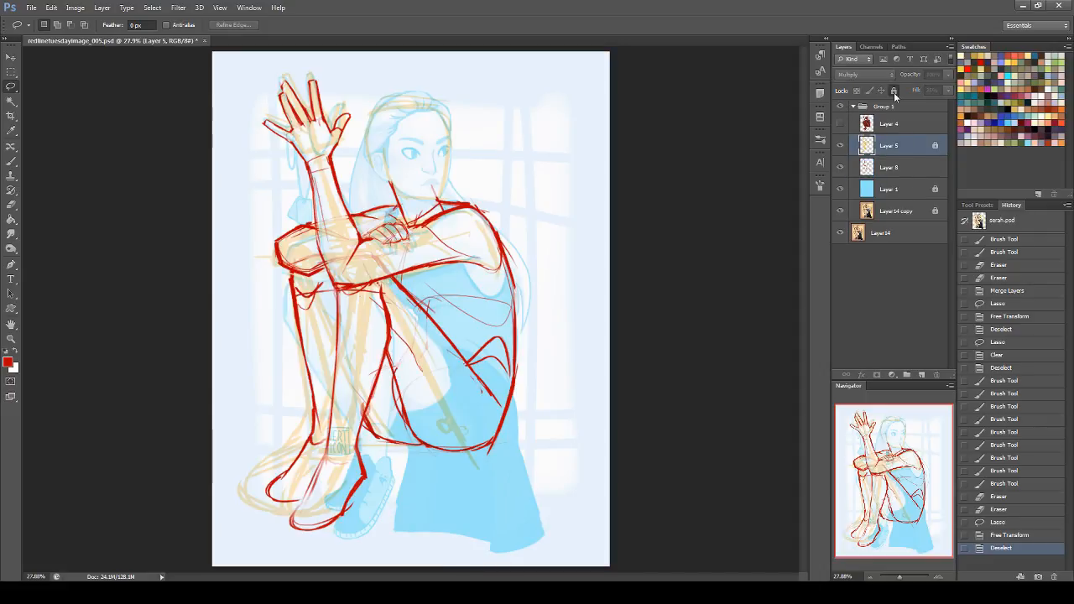
left_click_drag(897, 148, 936, 375)
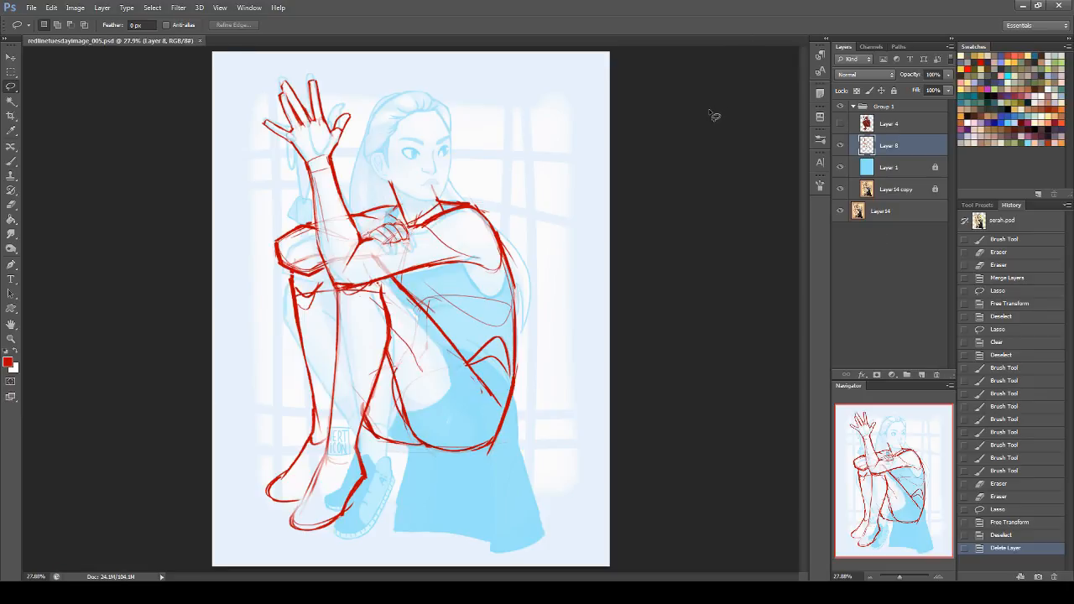
key("ctrl+shift+h")
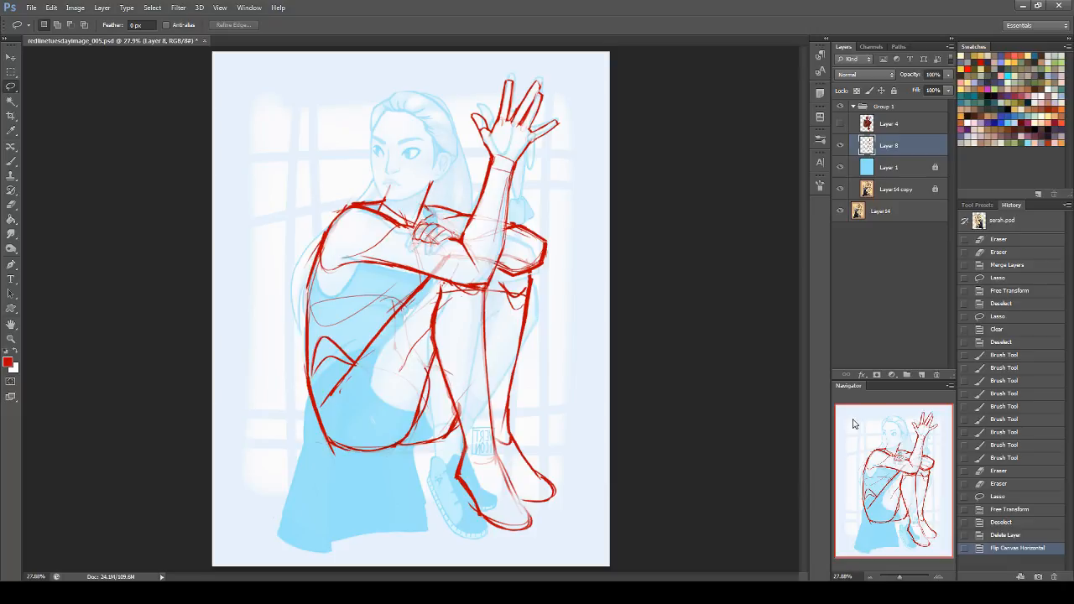
Step: Erase the stray lines across the near thigh, lighten the far knee's construction marks, and fade the torso's front line
key("e")
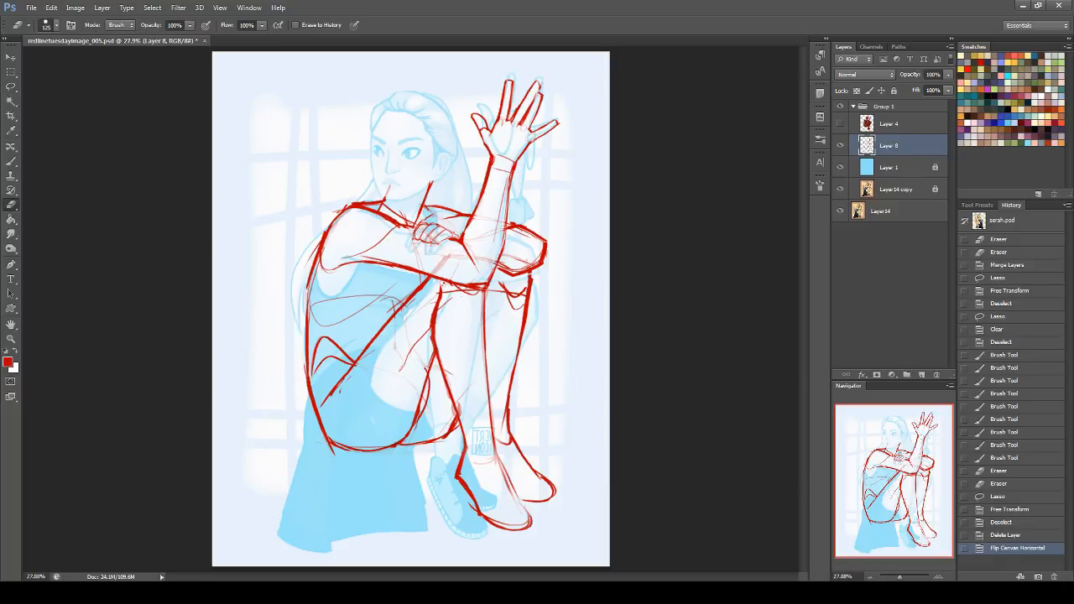
mouse_move(398, 381)
left_mouse_down()
mouse_move(419, 340)
mouse_move(419, 354)
mouse_move(442, 339)
left_mouse_up()
left_click_drag(453, 359, 444, 345)
mouse_move(373, 376)
left_mouse_down()
mouse_move(386, 321)
mouse_move(433, 290)
mouse_move(403, 322)
mouse_move(411, 315)
left_mouse_up()
left_click_drag(415, 374, 427, 347)
left_click_drag(398, 412, 430, 351)
left_click_drag(420, 375, 429, 352)
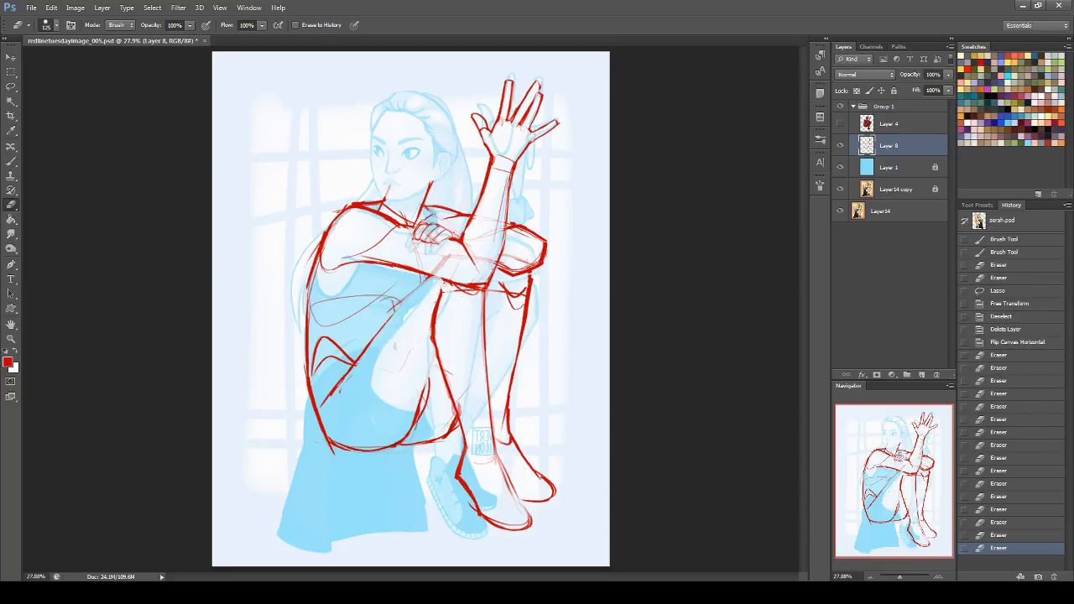
mouse_move(511, 303)
left_mouse_down()
mouse_move(503, 291)
mouse_move(520, 296)
left_mouse_up()
mouse_move(448, 294)
left_mouse_down()
mouse_move(460, 287)
mouse_move(321, 397)
left_mouse_up()
Step: Redraw the torso's front line with the Brush from the folded elbow down to the hip fold
left_click(11, 160)
key("ctrl+z")
mouse_move(434, 288)
left_mouse_down()
mouse_move(369, 336)
mouse_move(344, 390)
left_mouse_up()
left_click_drag(405, 303, 342, 397)
left_click_drag(363, 354, 341, 403)
key("ctrl+z")
left_click_drag(353, 361, 333, 425)
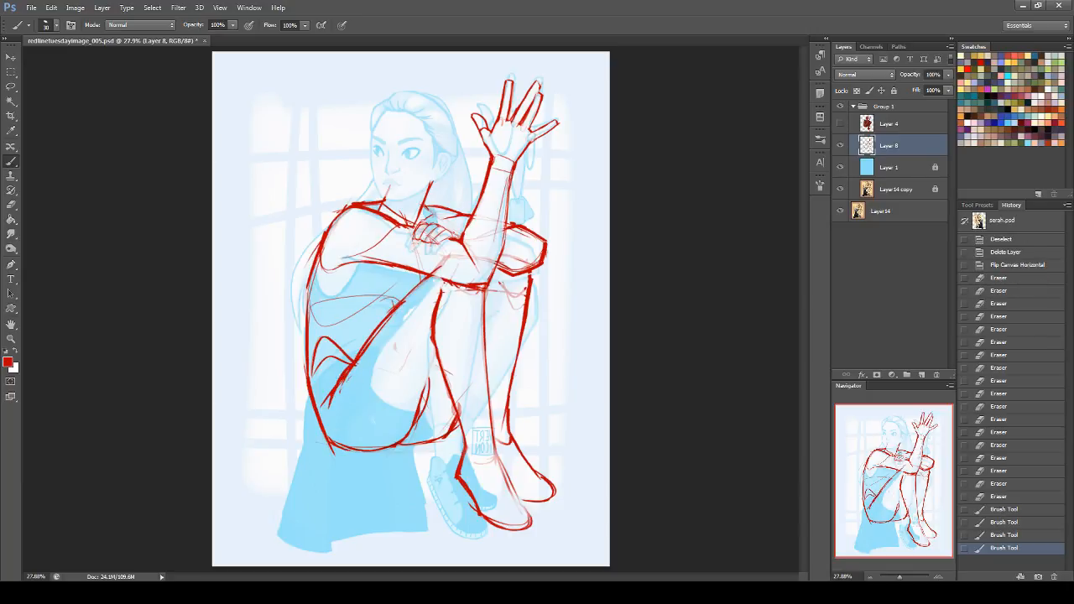
Step: Redraw the near thigh's underside and thicken its lower curve, adding a fold line and a vertical guide on the torso
mouse_move(468, 266)
left_mouse_down()
mouse_move(479, 322)
mouse_move(436, 378)
left_mouse_up()
key("ctrl+z")
left_click_drag(474, 310, 412, 398)
key("ctrl+z")
left_click_drag(449, 339, 410, 425)
key("ctrl+z")
left_click_drag(440, 353, 409, 431)
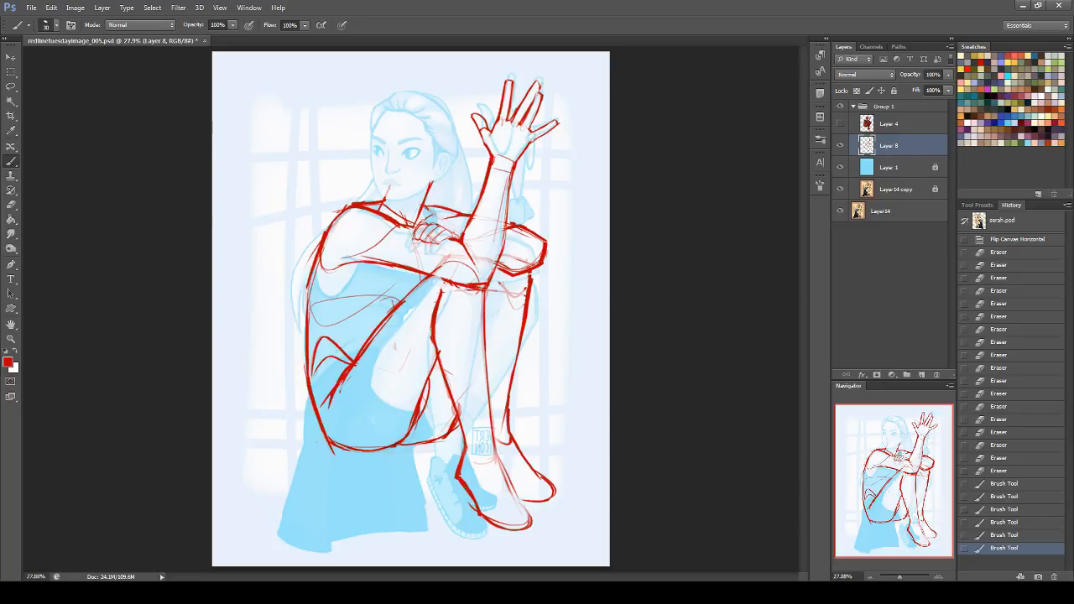
mouse_move(333, 310)
left_mouse_down()
mouse_move(377, 316)
mouse_move(398, 305)
left_mouse_up()
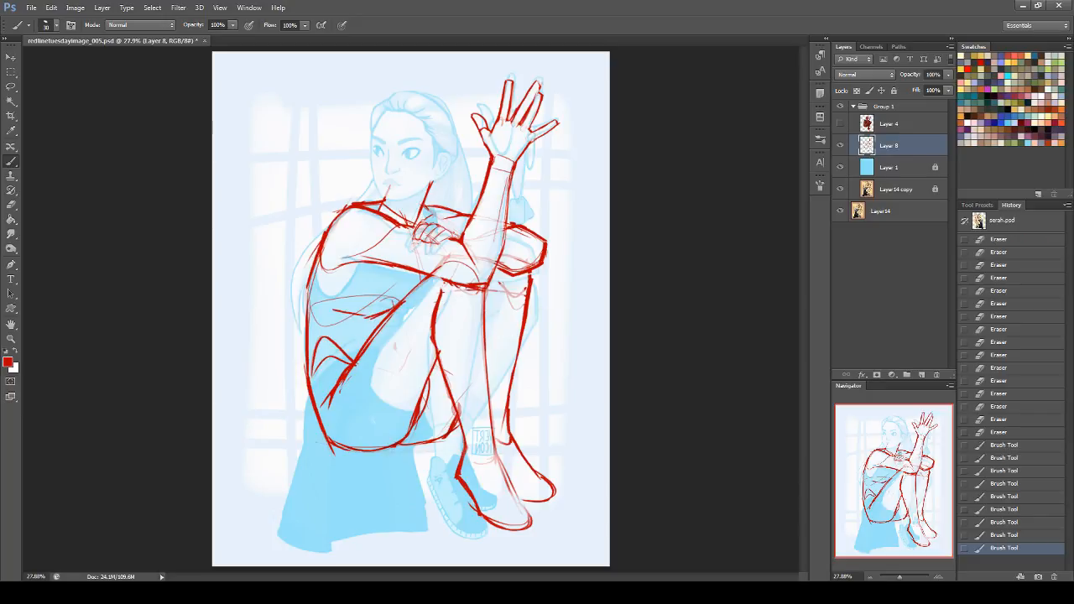
left_click_drag(418, 235, 409, 303)
mouse_move(407, 447)
left_mouse_down()
mouse_move(458, 410)
mouse_move(454, 434)
mouse_move(455, 417)
mouse_move(433, 440)
left_mouse_up()
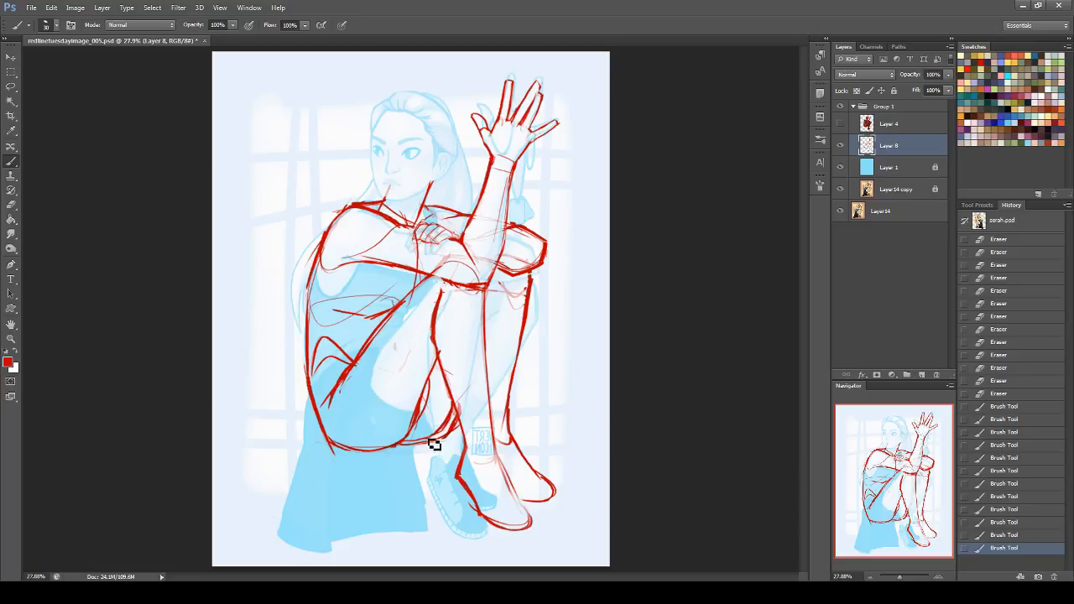
Step: Erase the overlap where the thigh's underside meets the shin, and redraw the thigh contour with a light curve across it
left_click(11, 205)
mouse_move(431, 442)
left_mouse_down()
mouse_move(464, 412)
mouse_move(461, 422)
mouse_move(429, 387)
left_mouse_up()
left_click_drag(423, 414, 429, 393)
mouse_move(451, 434)
left_mouse_down()
mouse_move(452, 415)
mouse_move(430, 429)
mouse_move(467, 410)
mouse_move(447, 423)
left_mouse_up()
left_click(13, 160)
left_click_drag(426, 384, 410, 445)
mouse_move(424, 391)
left_mouse_down()
mouse_move(412, 441)
mouse_move(453, 418)
left_mouse_up()
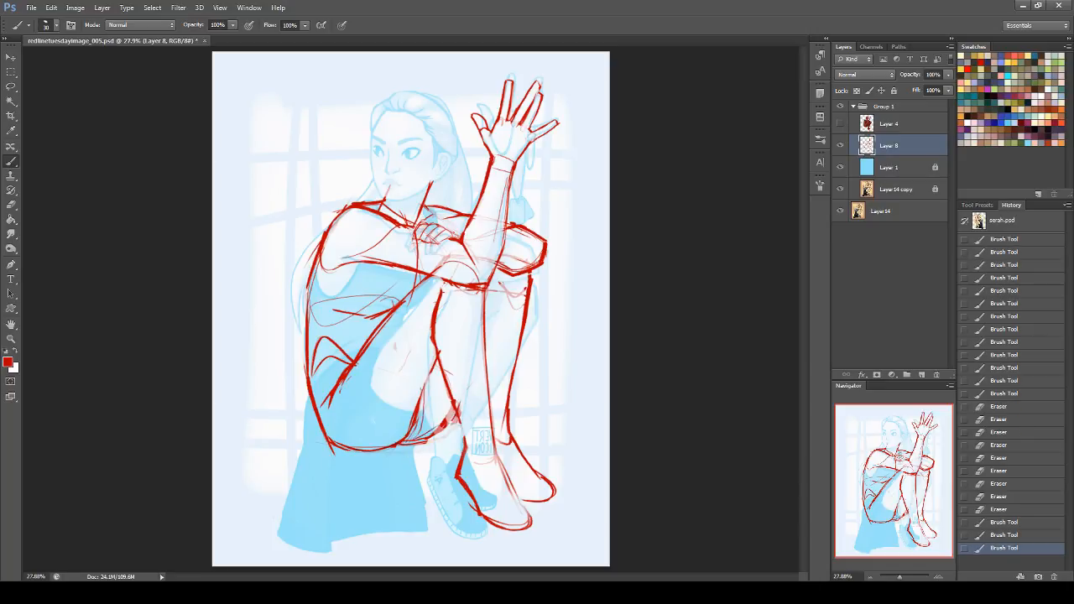
left_click_drag(394, 363, 423, 398)
Step: Reinforce the far knee's contour below the folded forearm and trim its outer edge with the Eraser
mouse_move(514, 275)
left_mouse_down()
mouse_move(495, 270)
mouse_move(530, 272)
mouse_move(529, 294)
left_mouse_up()
left_click_drag(530, 276, 526, 295)
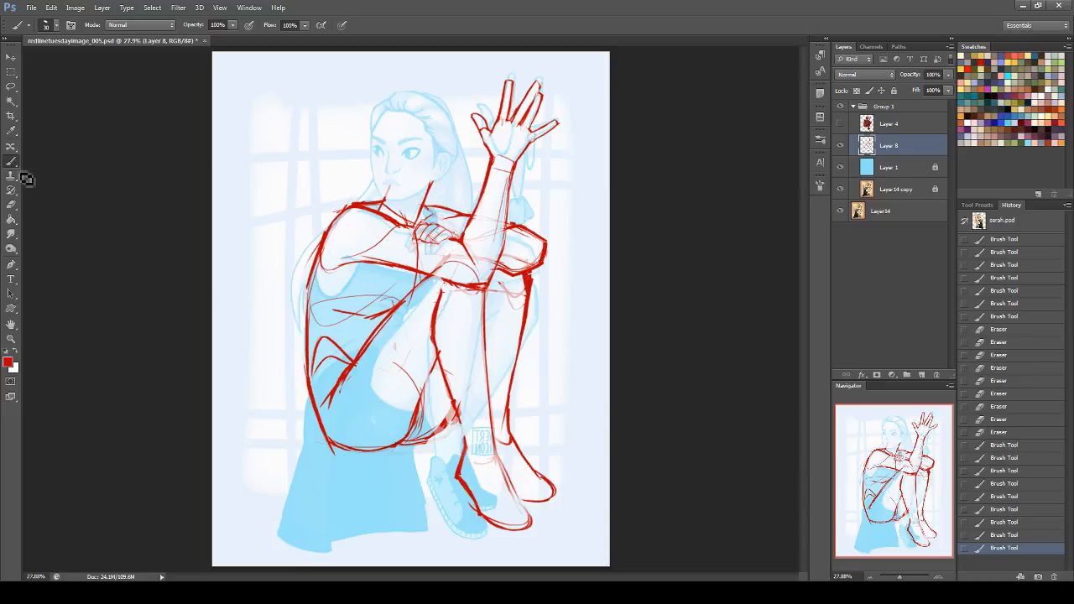
left_click(11, 204)
left_click_drag(538, 294, 529, 277)
left_click_drag(531, 274, 527, 296)
left_click_drag(532, 275, 529, 293)
left_click_drag(529, 279, 527, 299)
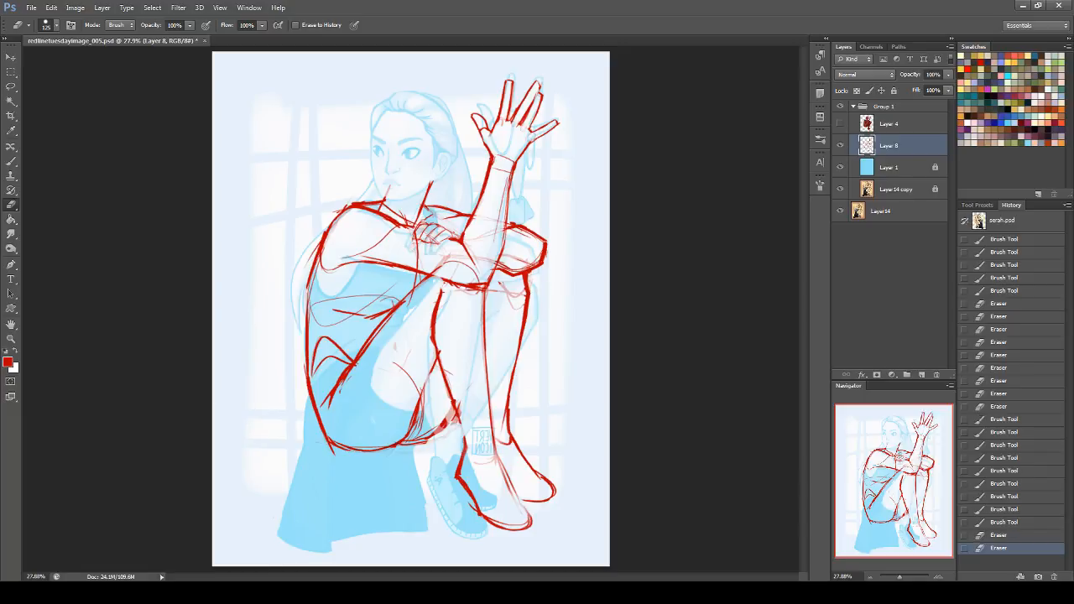
left_click_drag(455, 267, 451, 269)
Step: Toggle Group 1's visibility repeatedly to compare the flipped redline with the original painting
left_click(841, 107)
left_click(841, 108)
left_click(841, 107)
left_click(842, 109)
left_click(841, 109)
left_click(842, 109)
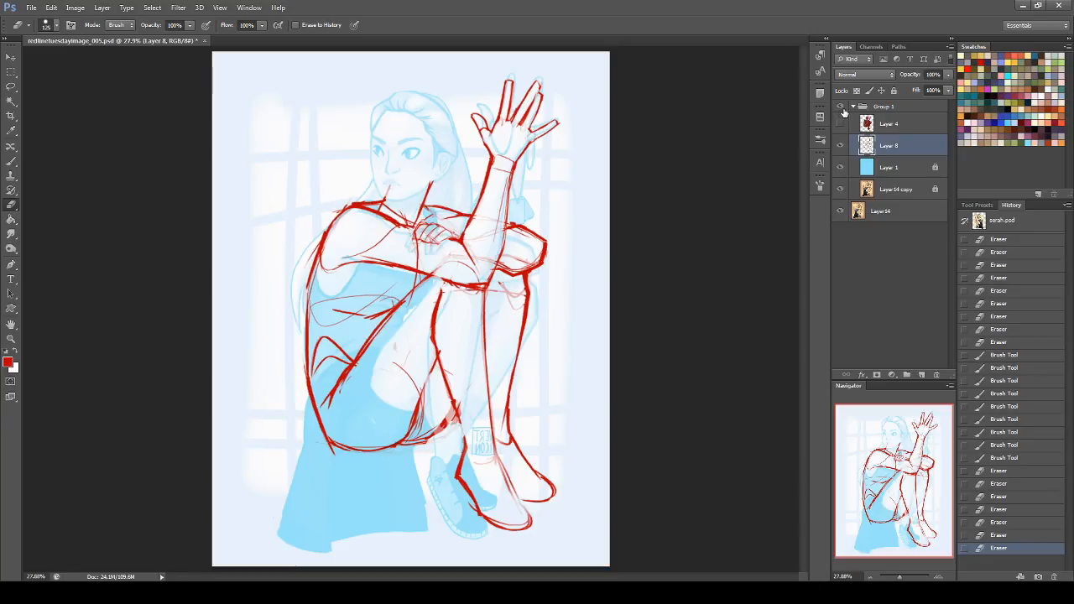
left_click(839, 108)
left_click(839, 107)
left_click(838, 109)
left_click(837, 109)
left_click(839, 109)
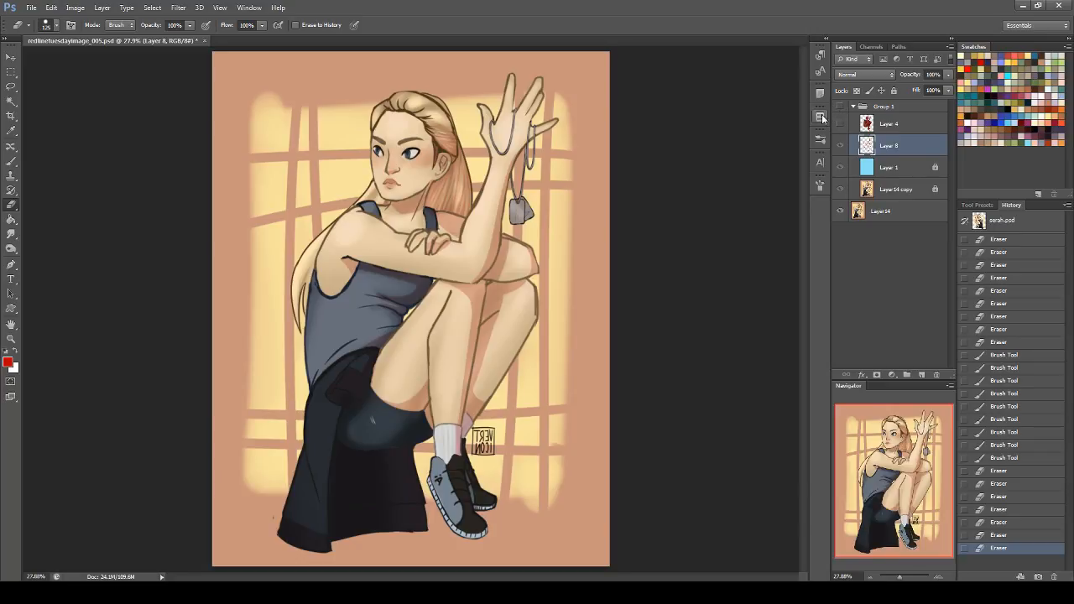
left_click(842, 109)
left_click(842, 109)
left_click(842, 110)
left_click(839, 110)
left_click(838, 110)
left_click(839, 110)
left_click(838, 111)
left_click(838, 111)
left_click(837, 110)
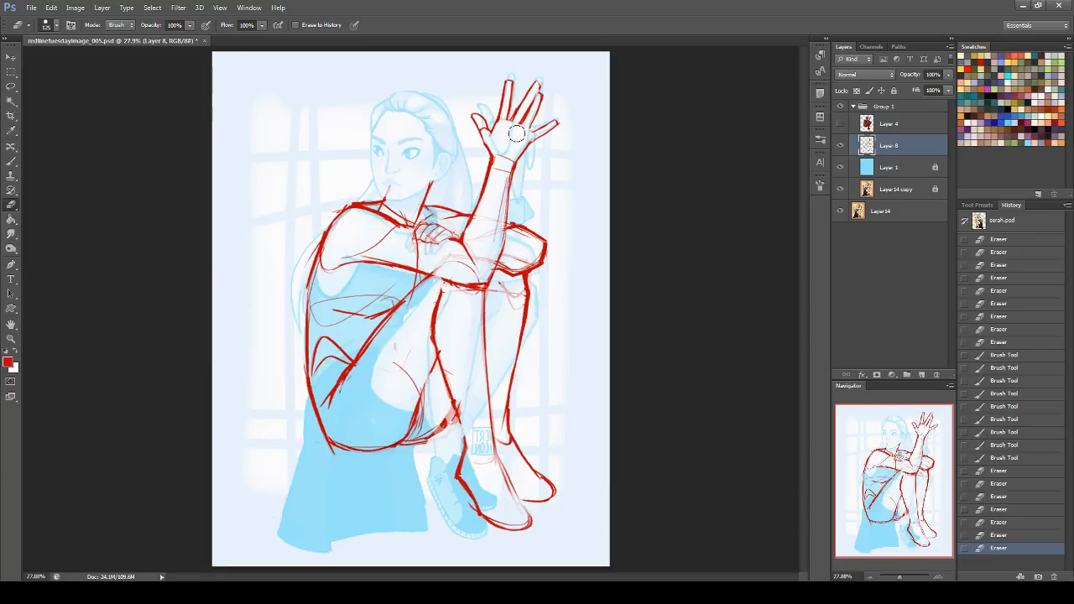
left_click_drag(519, 135, 509, 128)
left_click(841, 106)
left_click(841, 105)
Step: Toggle Layer 4's visibility to compare the red rendered figure with the redline
left_click(841, 124)
left_click(841, 124)
left_click(841, 124)
left_click(841, 124)
left_click(841, 124)
left_click(841, 123)
left_click(842, 123)
left_click(842, 123)
left_click(842, 124)
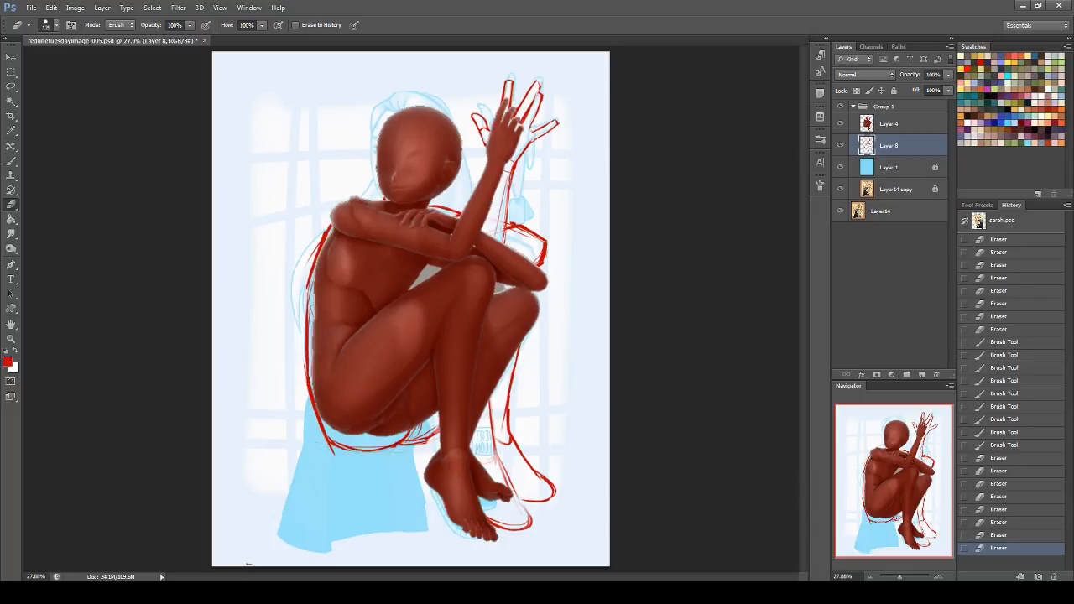
left_click(842, 123)
left_click(842, 123)
left_click(841, 123)
Step: Hide and show Group 1 to check the knees and arms of the redline against the painting
left_click(840, 107)
left_click(840, 107)
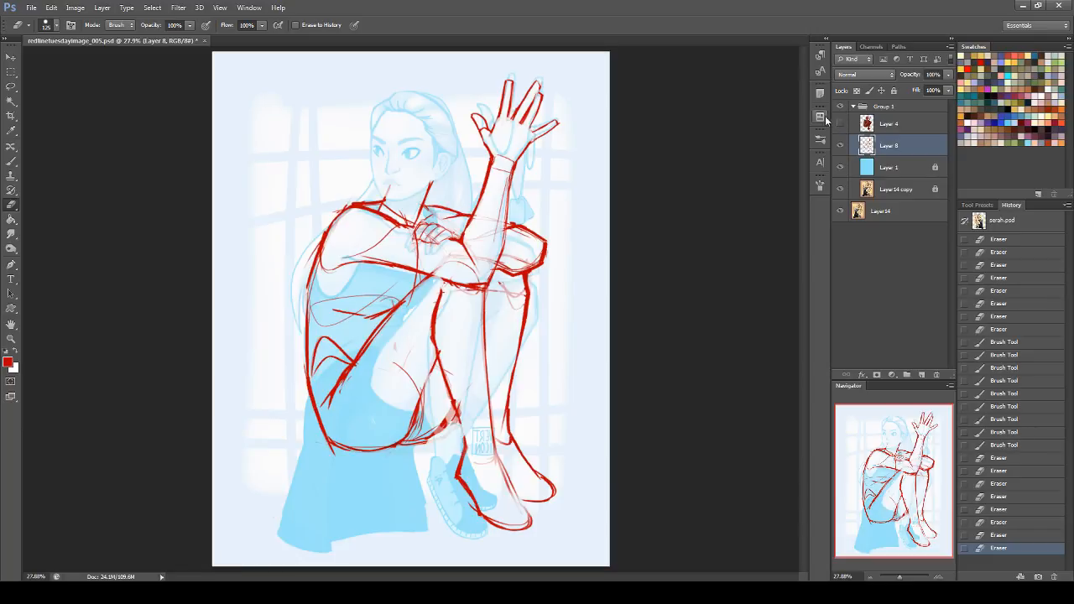
left_click(11, 160)
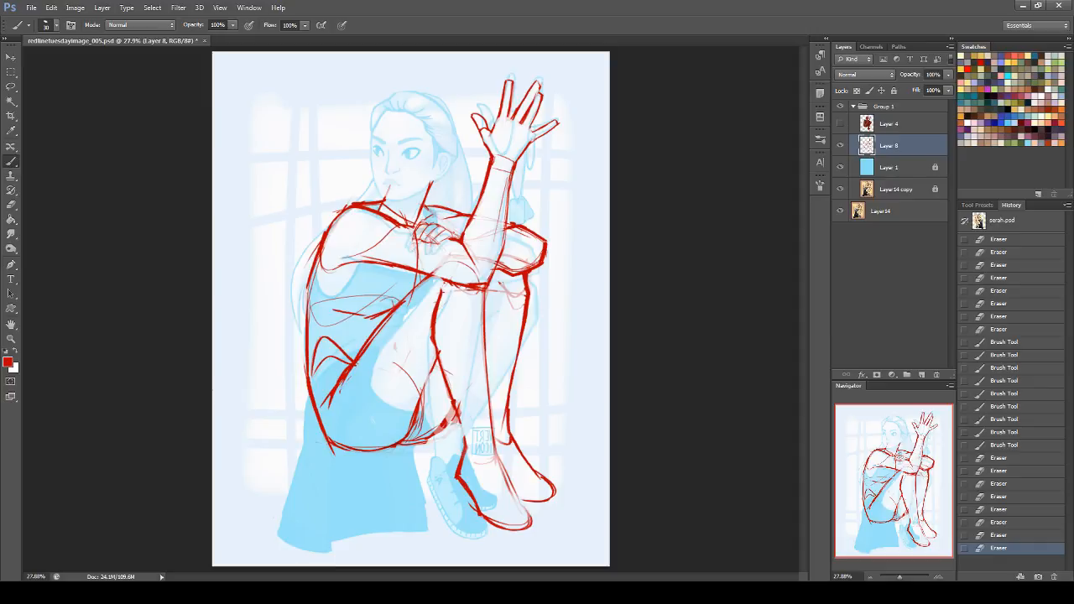
left_click(840, 107)
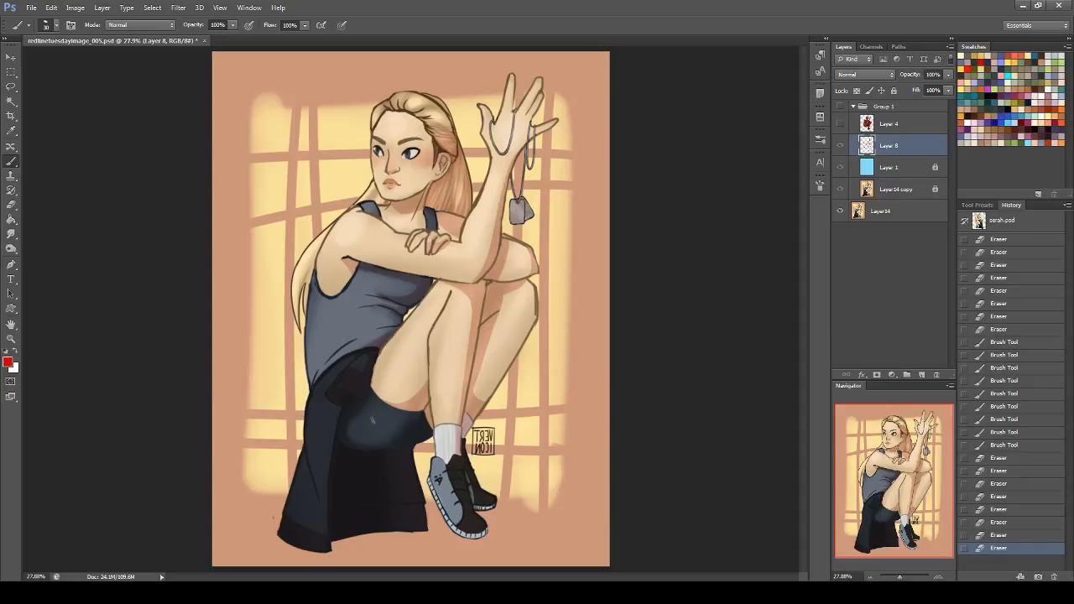
left_click(841, 108)
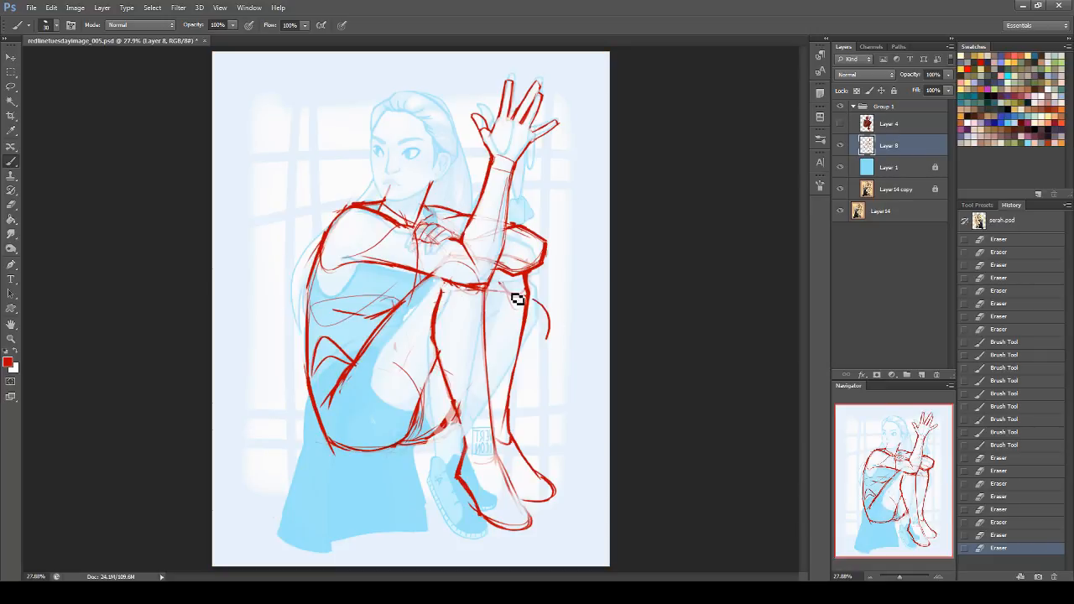
Step: Undo a trial knee curve, reinforce the raised forearm's outer contour, and erase the construction lines inside the forearm and elbow
left_click_drag(500, 291, 548, 338)
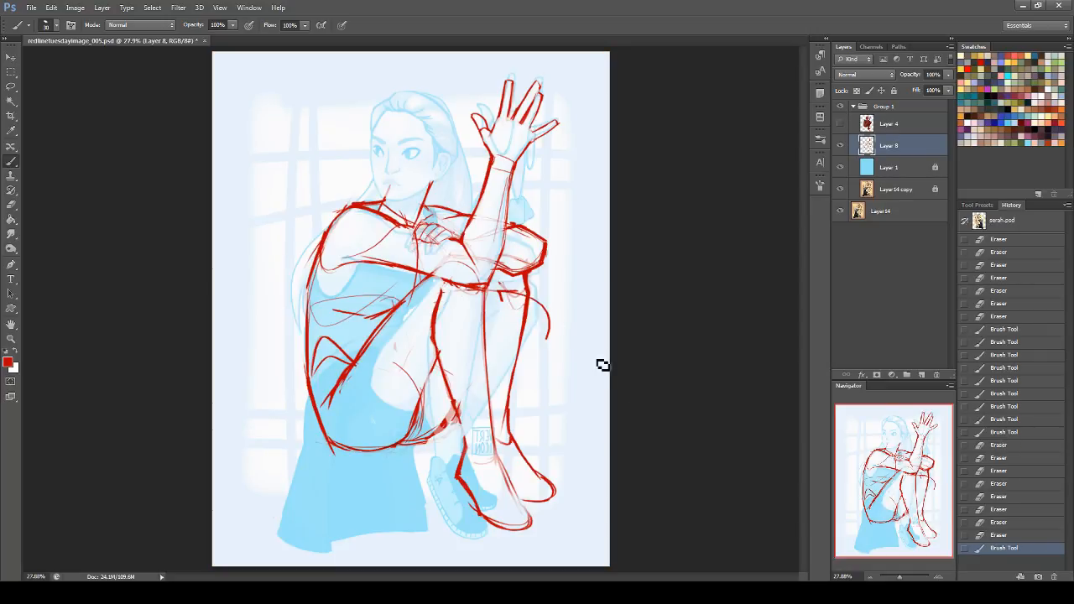
left_click(990, 535)
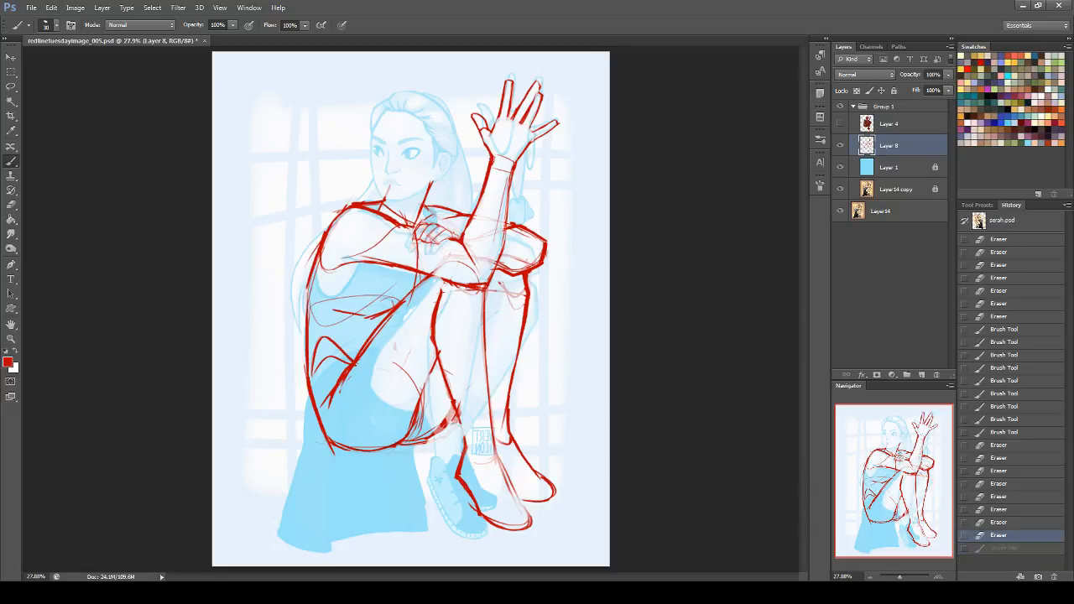
mouse_move(458, 246)
left_mouse_down()
mouse_move(480, 283)
mouse_move(505, 240)
left_mouse_up()
left_click_drag(511, 200, 489, 289)
left_click(11, 203)
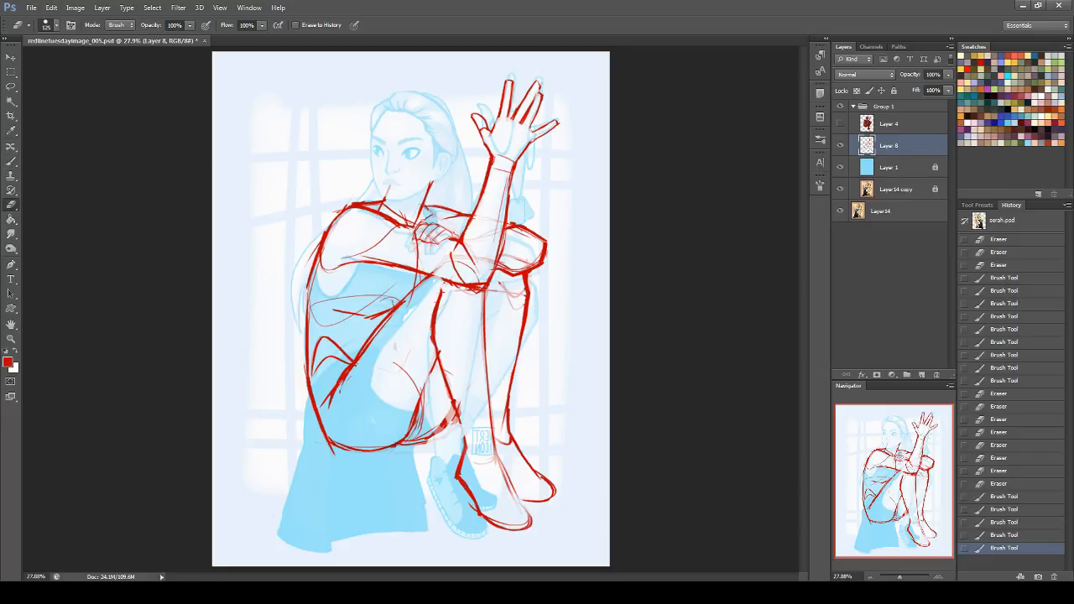
mouse_move(470, 241)
left_mouse_down()
mouse_move(491, 198)
mouse_move(457, 262)
mouse_move(466, 271)
mouse_move(495, 220)
left_mouse_up()
left_click_drag(454, 265, 475, 274)
mouse_move(495, 211)
left_mouse_down()
mouse_move(490, 232)
mouse_move(457, 264)
mouse_move(478, 279)
mouse_move(500, 198)
left_mouse_up()
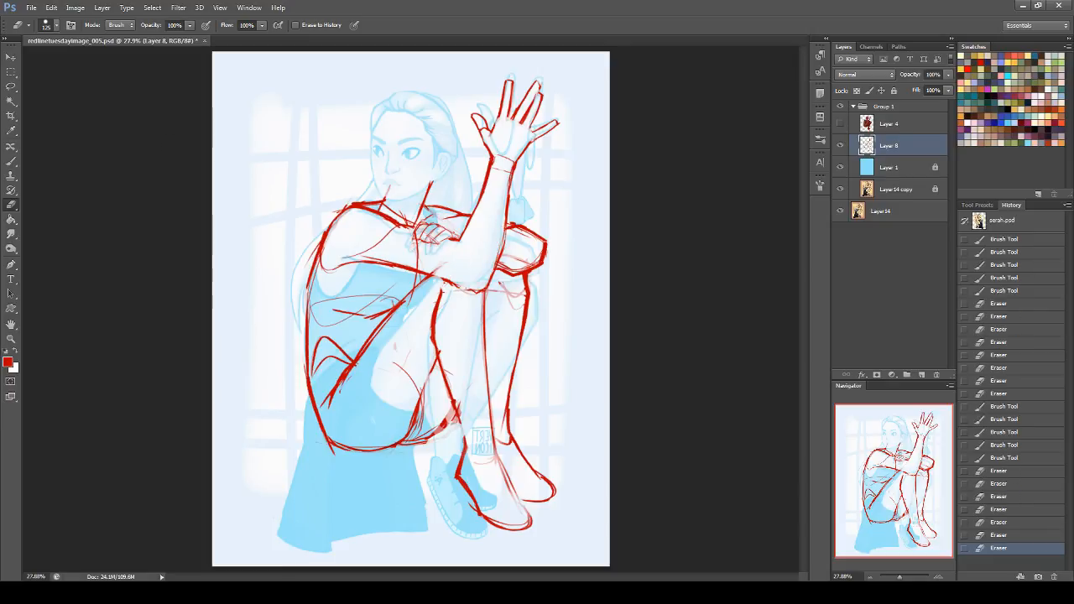
Step: Add a new layer above Layer 8 and draw a closed light green loop around the crossed arms with the Brush
left_click(11, 160)
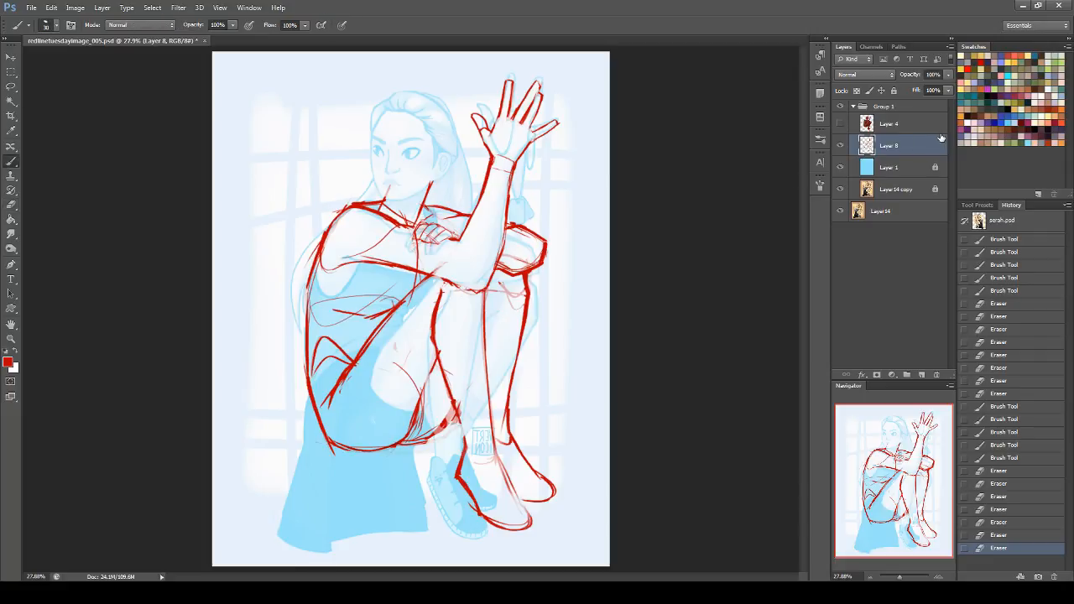
left_click(921, 374)
left_click(998, 82)
mouse_move(537, 169)
left_mouse_down()
mouse_move(542, 296)
mouse_move(531, 172)
left_mouse_up()
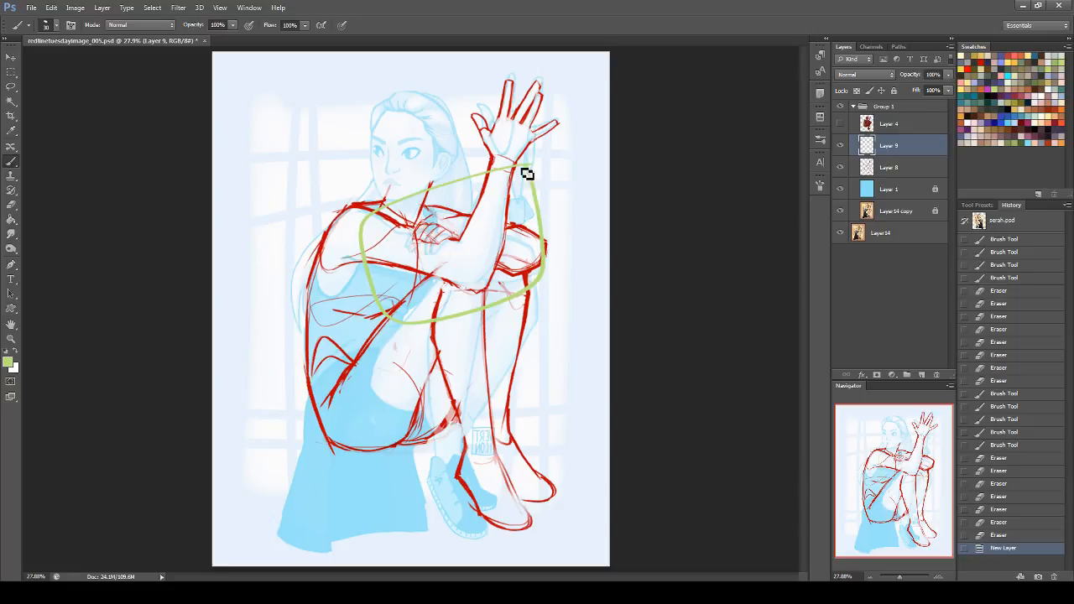
Step: Fill the loop around the arms with light green using a contiguous Paint Bucket fill, and set Layer 9's blend mode to Screen
left_click(11, 219)
left_click(474, 248)
key("ctrl+z")
left_click(352, 25)
left_click(514, 267)
left_click(515, 261)
left_click(846, 75)
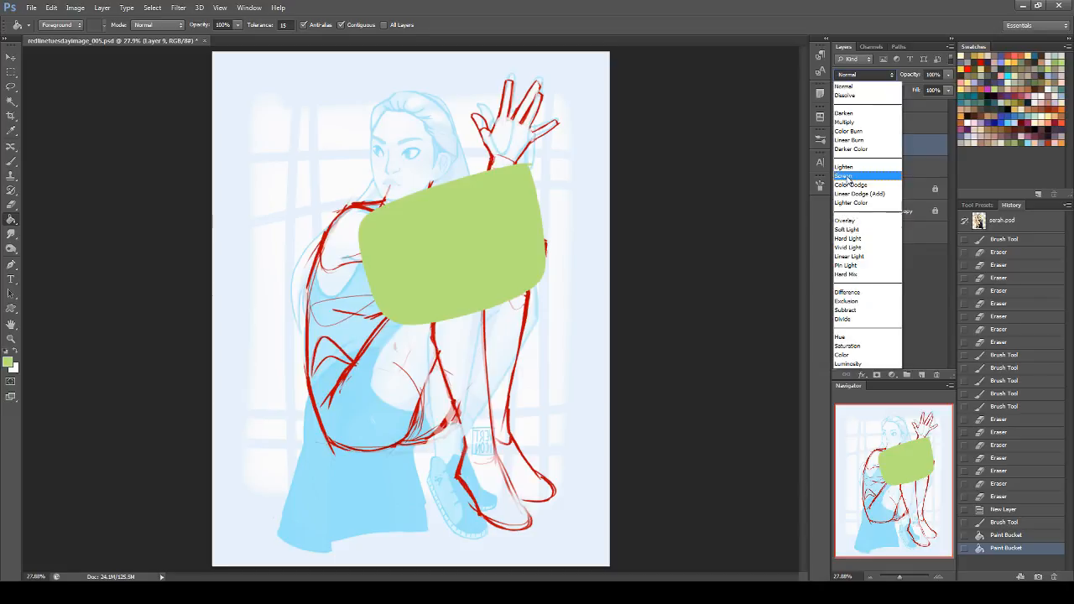
left_click(844, 176)
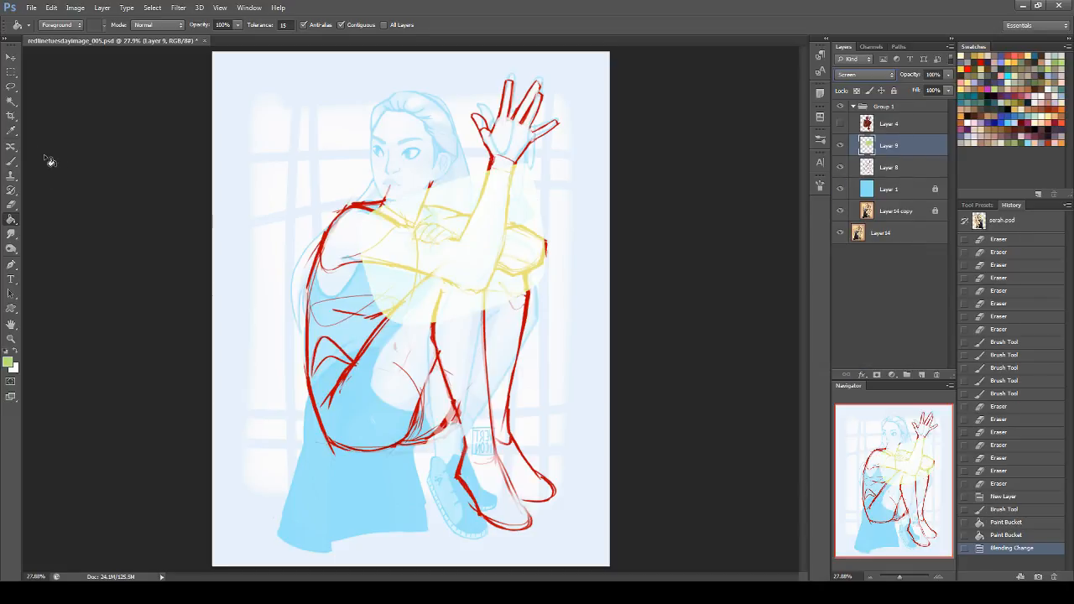
Step: Activate the Brush and add a new layer above Layer 9
left_click(11, 161)
left_click(850, 575)
type("50")
key("Return")
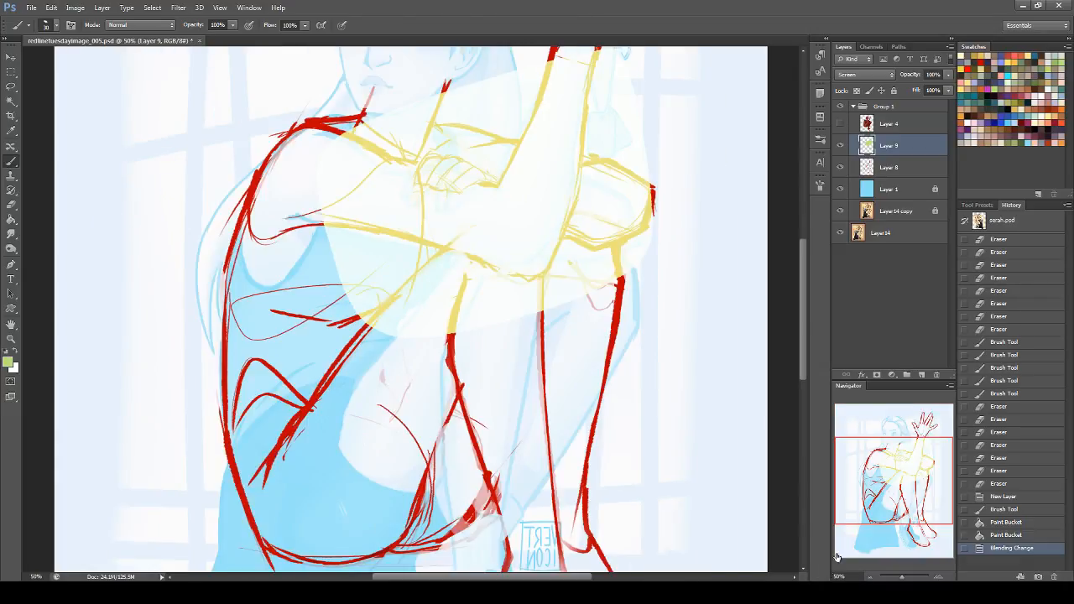
left_click_drag(903, 478, 900, 461)
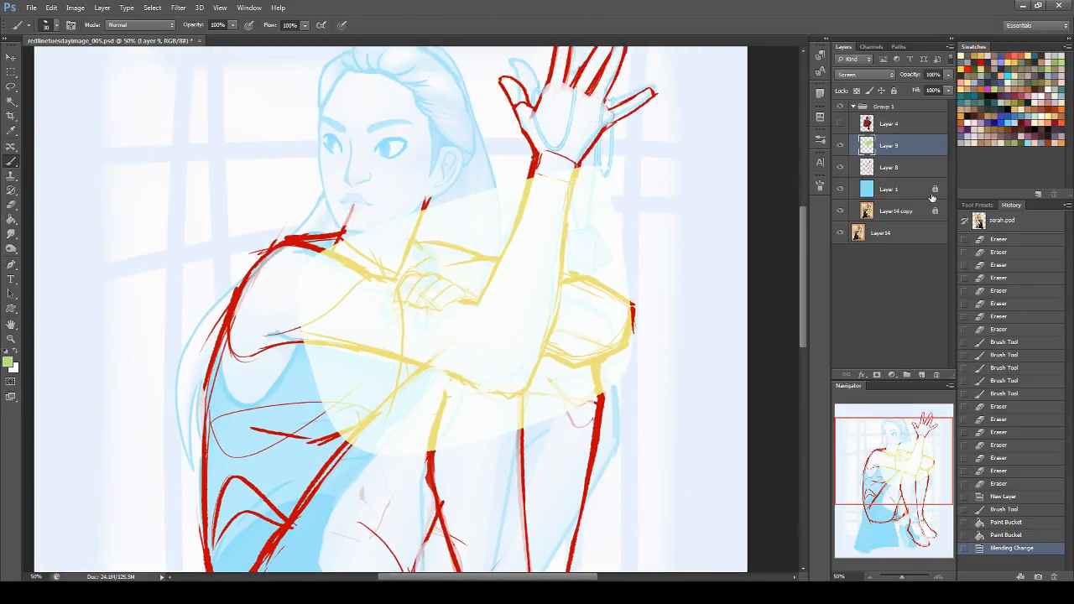
left_click(921, 375)
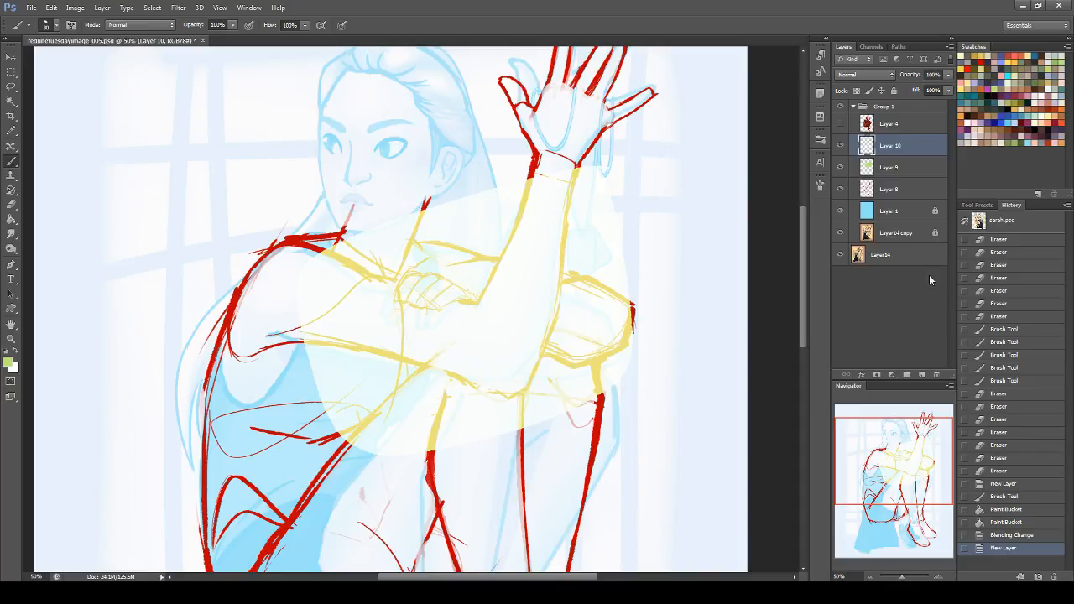
Step: Pick red as the brush colour and set Layer 10's blend mode to Multiply
left_click(992, 55)
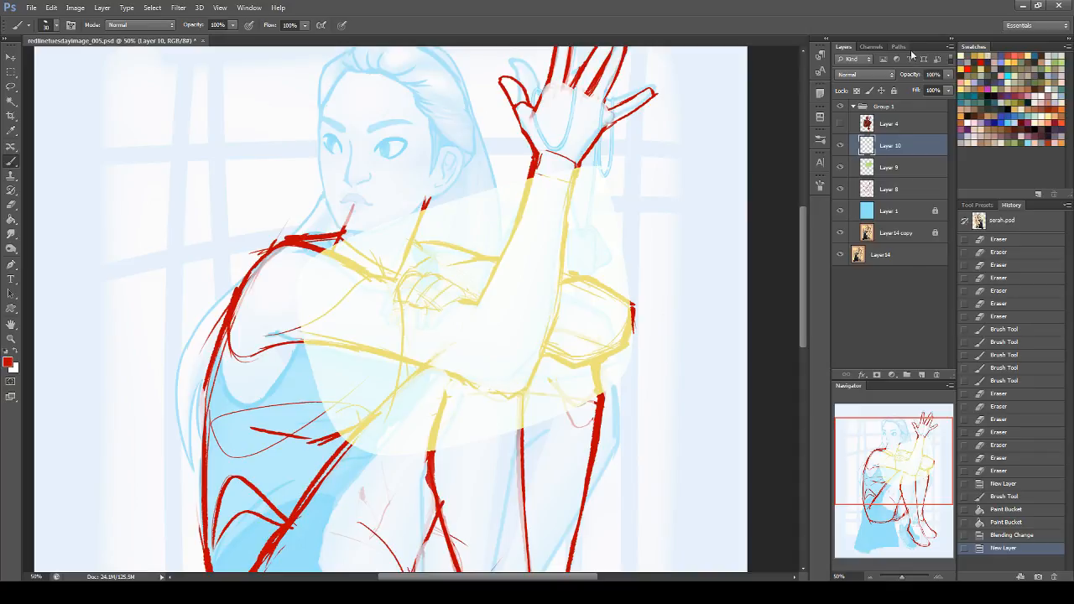
left_click(851, 75)
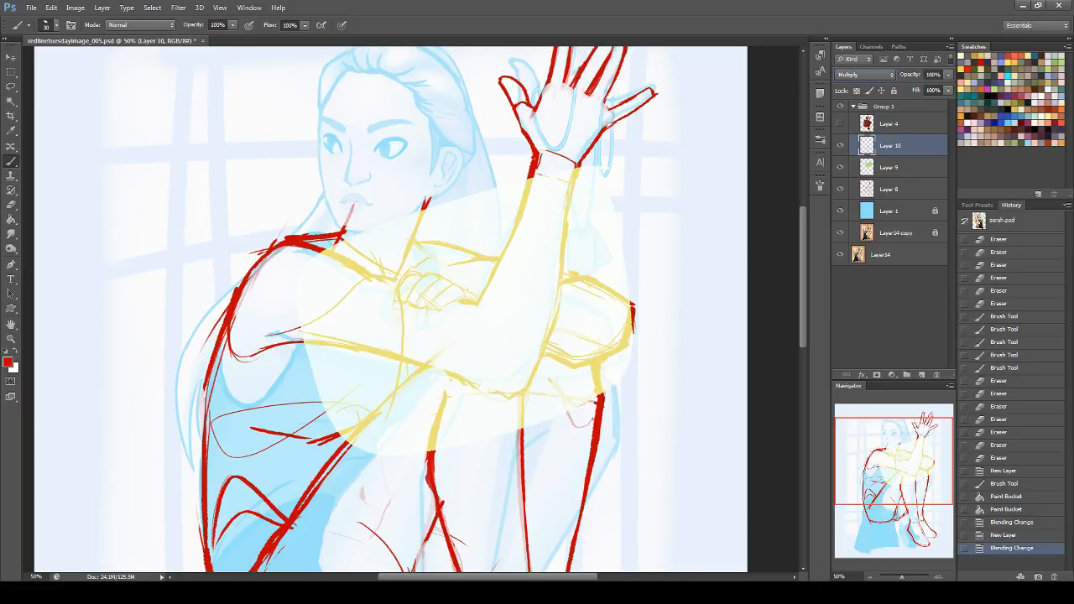
left_click(715, 260)
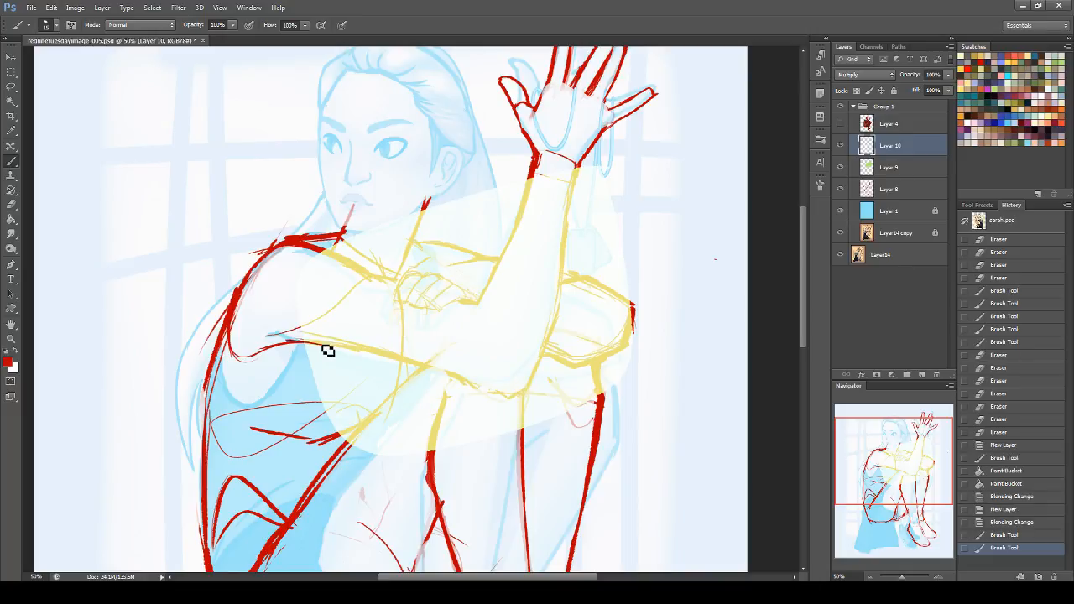
Step: Draw the underside contour of the horizontal arm in red from the armpit to the elbow, redoing strokes until the curve fits
left_click_drag(295, 339, 482, 396)
left_click_drag(316, 341, 501, 404)
key("ctrl+z")
left_click_drag(336, 348, 515, 401)
key("ctrl+z")
left_click_drag(336, 348, 515, 400)
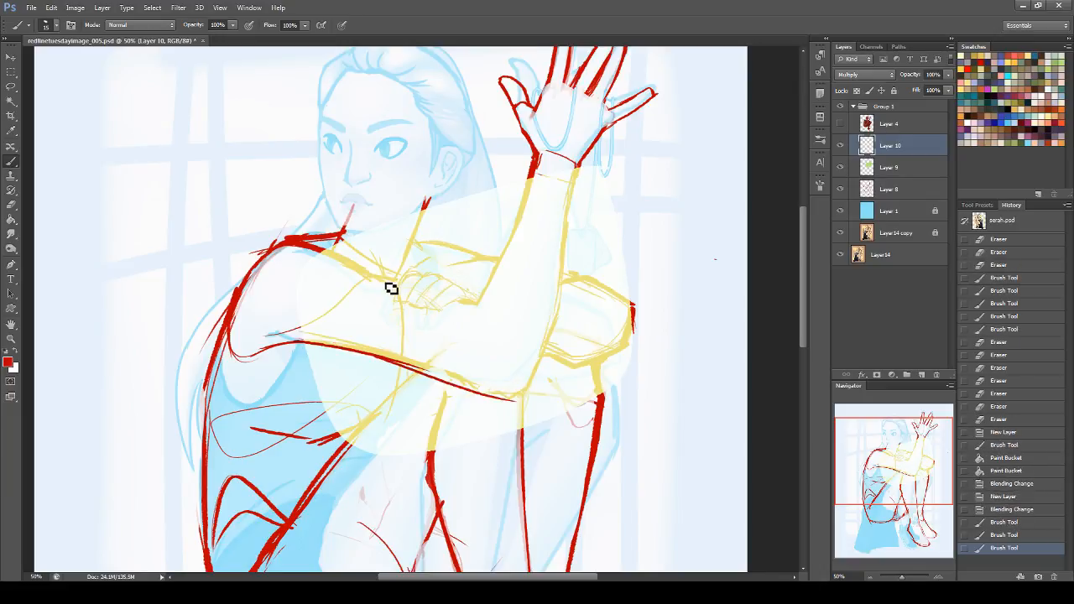
Step: Draw the horizontal arm's upper contour around the elbow, plus the shoulder line and the crease running from the armpit
left_click_drag(374, 278, 492, 333)
mouse_move(433, 295)
left_mouse_down()
mouse_move(512, 333)
mouse_move(530, 393)
left_mouse_up()
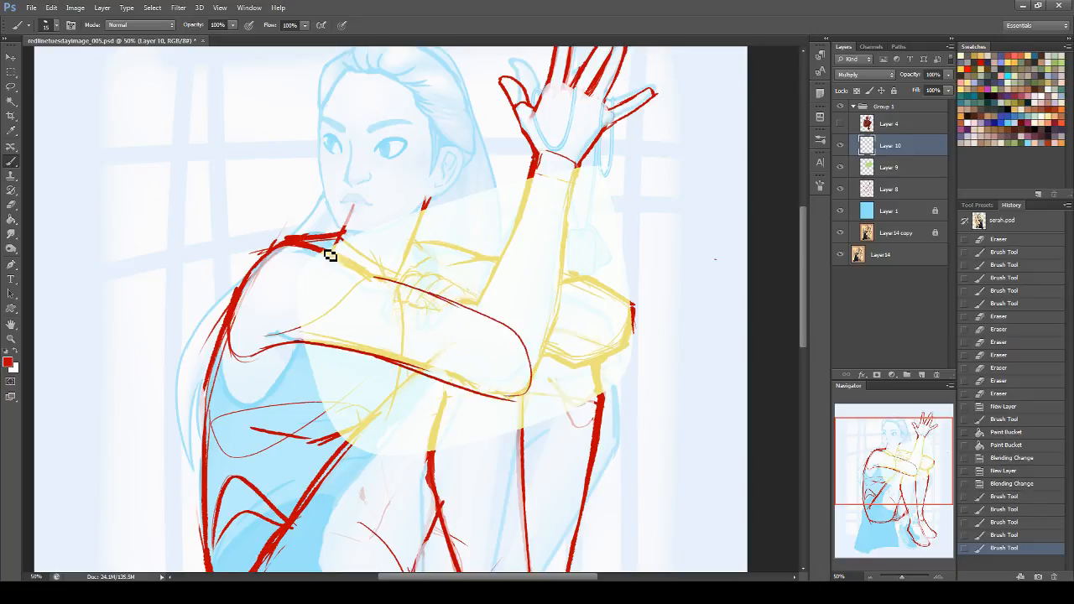
left_click_drag(323, 244, 377, 282)
mouse_move(277, 338)
left_mouse_down()
mouse_move(388, 278)
mouse_move(425, 295)
left_mouse_up()
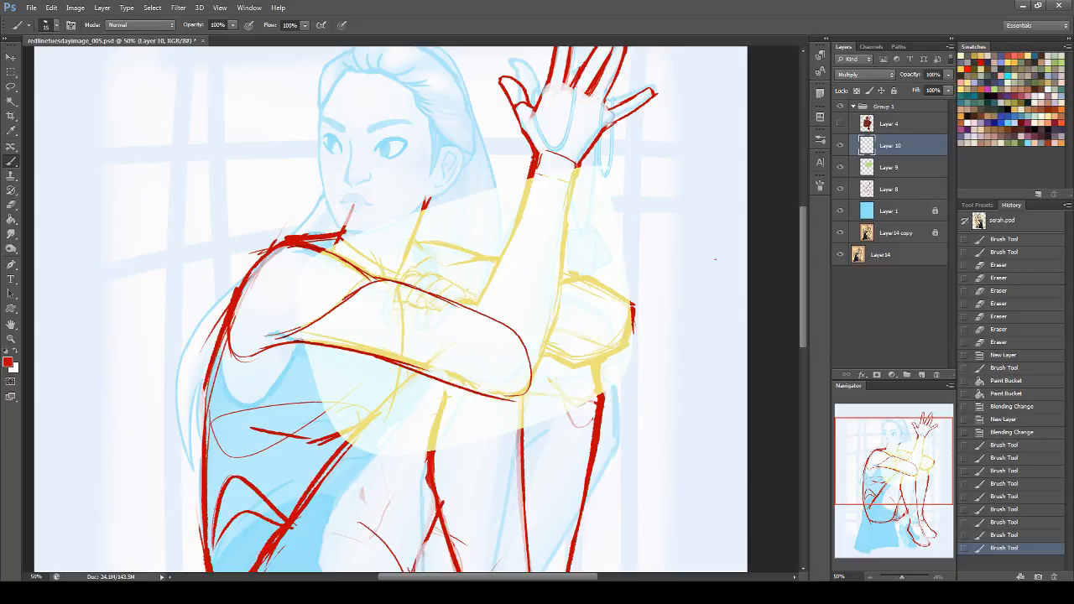
mouse_move(529, 392)
left_mouse_down()
mouse_move(517, 400)
mouse_move(538, 382)
left_mouse_up()
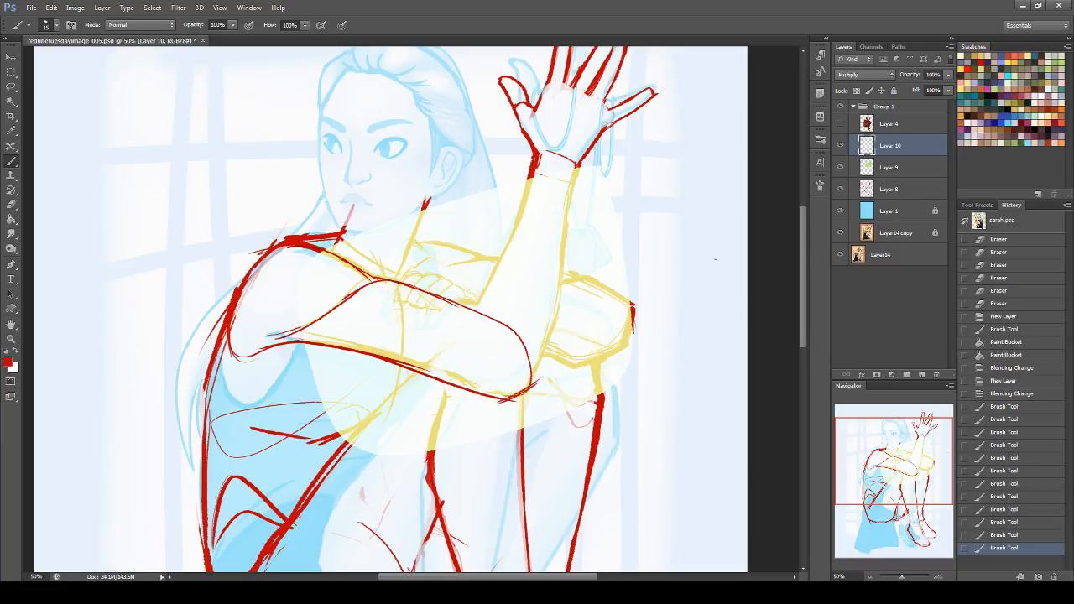
Step: Draw both contours of the raised forearm from the wrist down to the elbow, with the inner elbow crease
left_click_drag(533, 175, 513, 233)
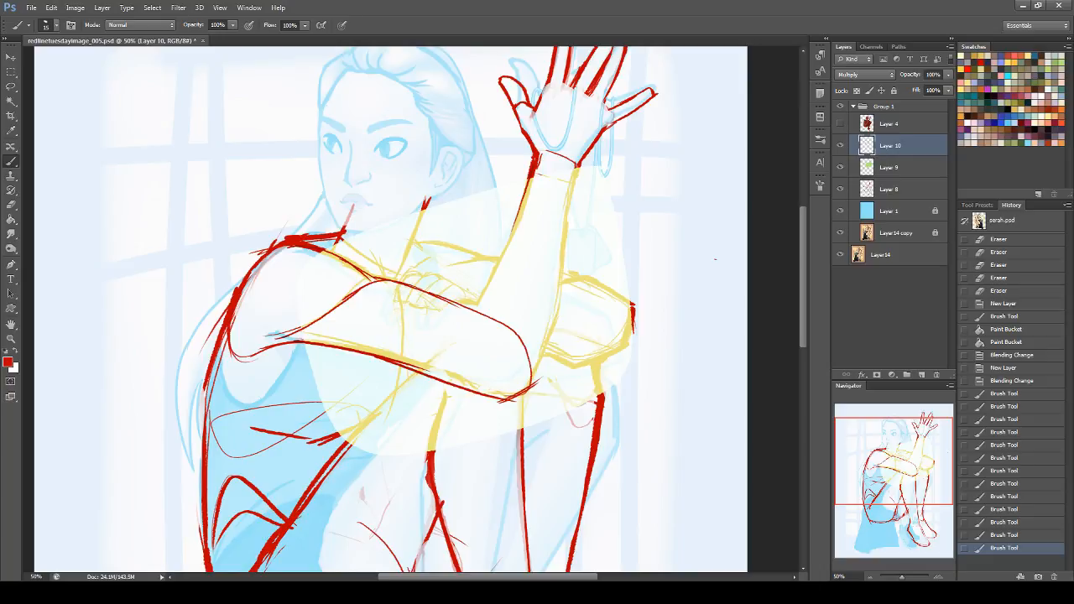
left_click_drag(518, 215, 486, 291)
key("ctrl+z")
left_click_drag(526, 199, 496, 283)
mouse_move(510, 244)
left_mouse_down()
mouse_move(465, 317)
mouse_move(475, 358)
mouse_move(531, 372)
left_mouse_up()
left_click_drag(576, 167, 565, 244)
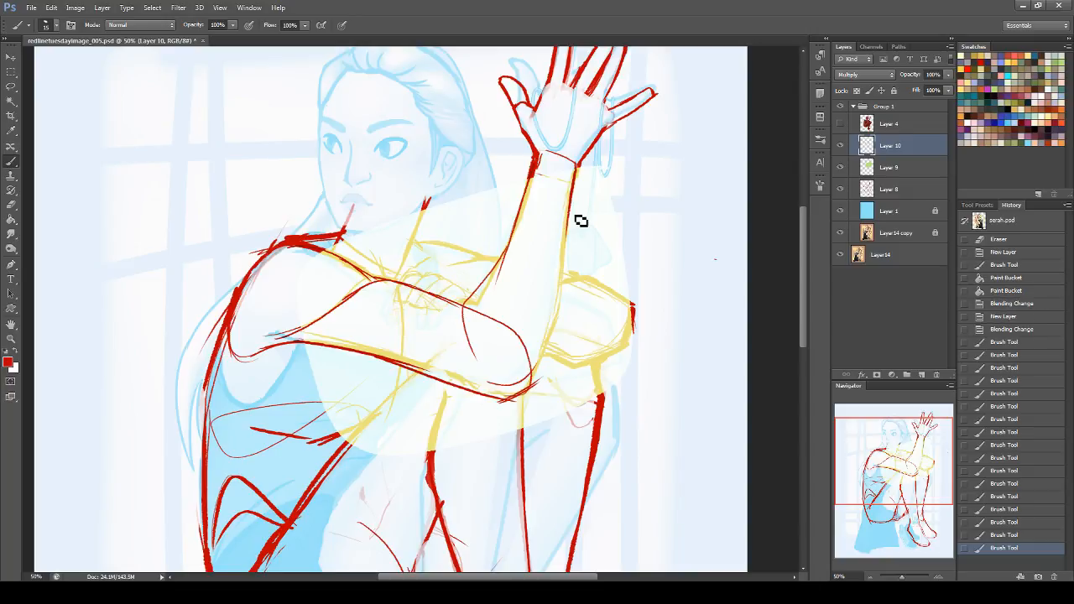
key("ctrl+z")
left_click_drag(575, 167, 547, 312)
left_click_drag(572, 195, 544, 384)
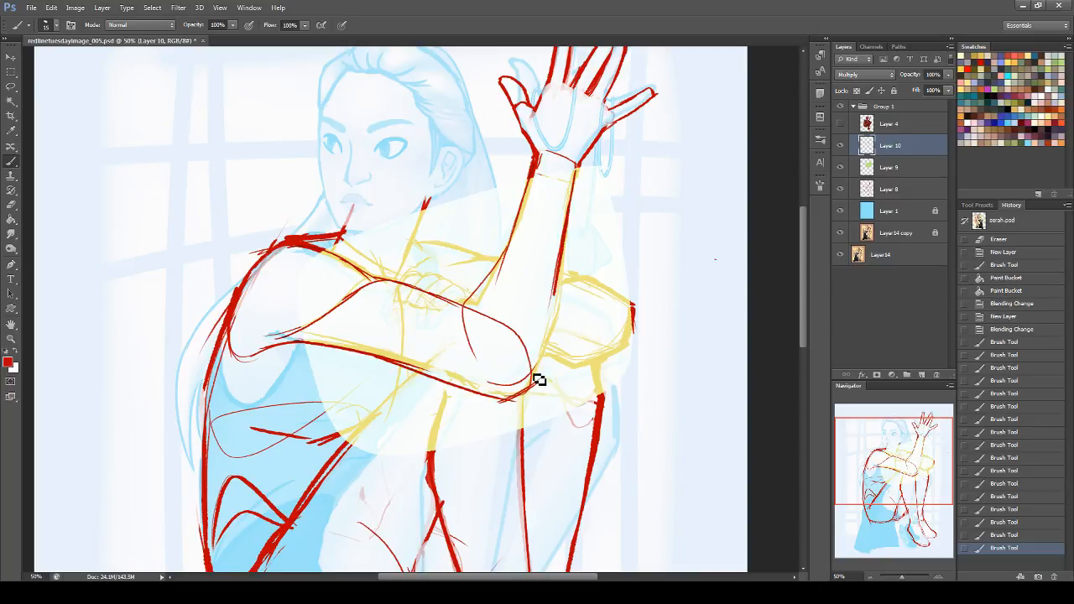
mouse_move(563, 295)
left_mouse_down()
mouse_move(547, 381)
mouse_move(530, 396)
left_mouse_up()
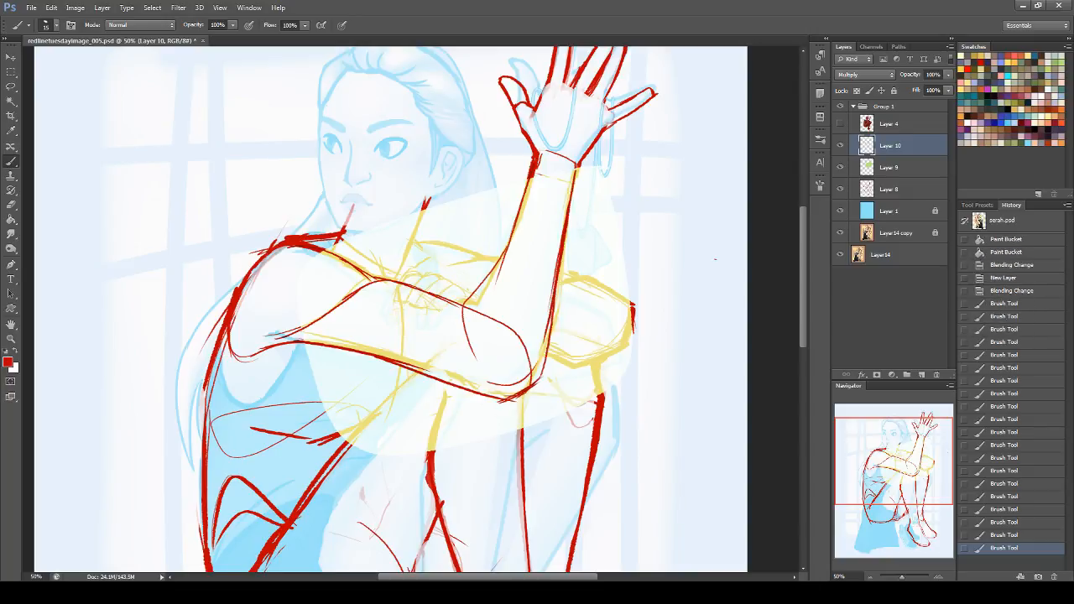
Step: Thicken the lines under the elbow and along the inner forearm, and add a curved band at the wrist
left_click_drag(421, 373, 529, 398)
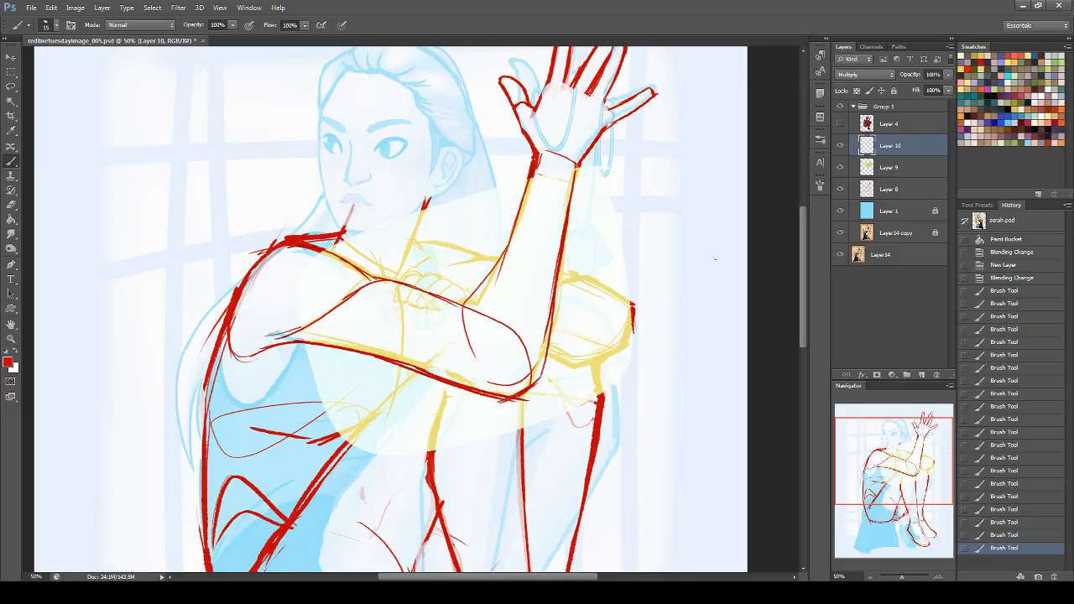
mouse_move(455, 319)
left_mouse_down()
mouse_move(498, 273)
mouse_move(460, 311)
mouse_move(493, 383)
left_mouse_up()
key("ctrl+z")
left_click_drag(532, 175, 510, 244)
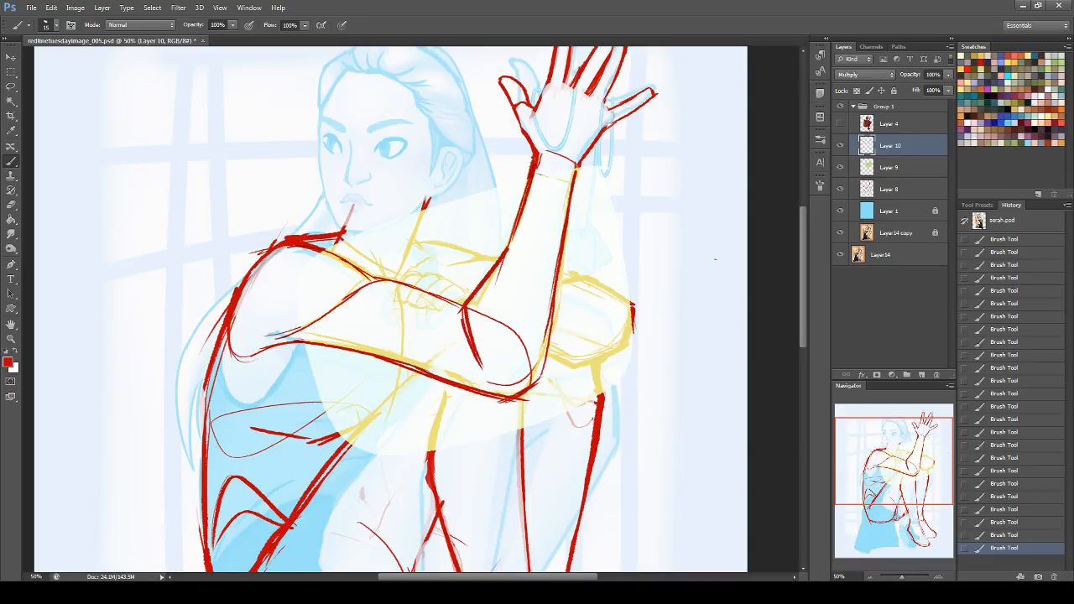
mouse_move(545, 157)
left_mouse_down()
mouse_move(575, 165)
mouse_move(572, 191)
left_mouse_up()
mouse_move(537, 161)
left_mouse_down()
mouse_move(554, 203)
mouse_move(579, 166)
left_mouse_up()
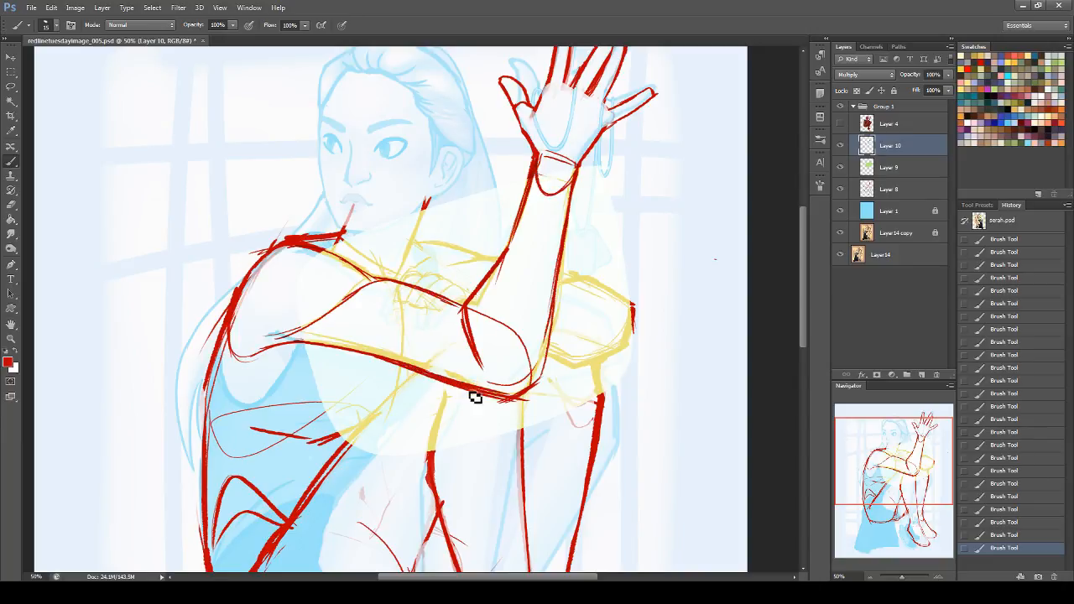
Step: Lasso the horizontal arm's underside line, move it slightly upward, and deselect it
left_click(11, 86)
mouse_move(239, 360)
left_mouse_down()
mouse_move(387, 348)
mouse_move(523, 392)
mouse_move(243, 356)
left_mouse_up()
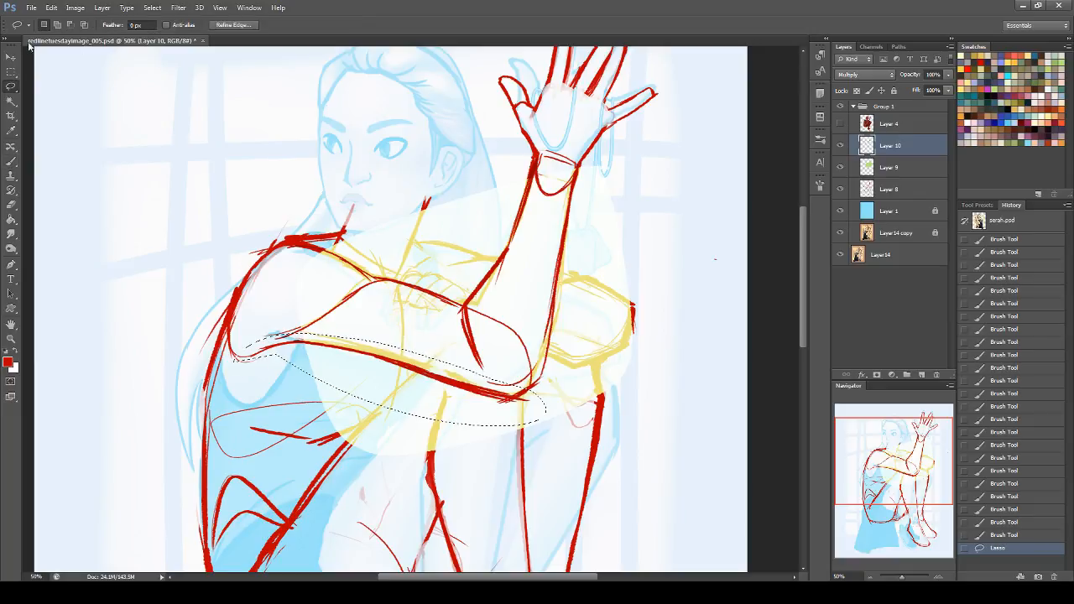
key("v")
left_click_drag(374, 356, 379, 352)
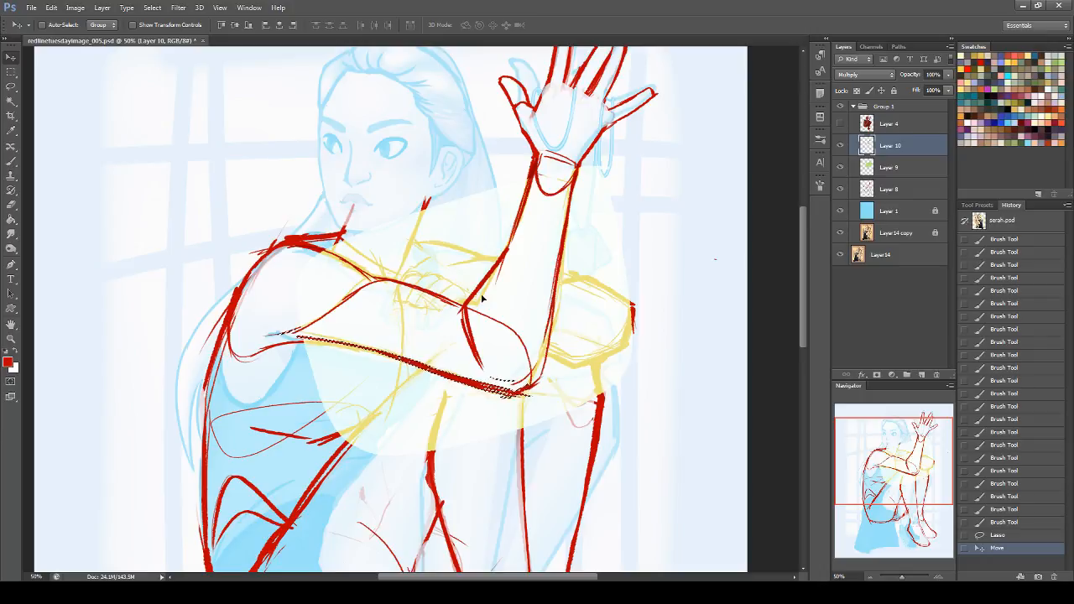
left_click_drag(447, 386, 447, 388)
key("ctrl+d")
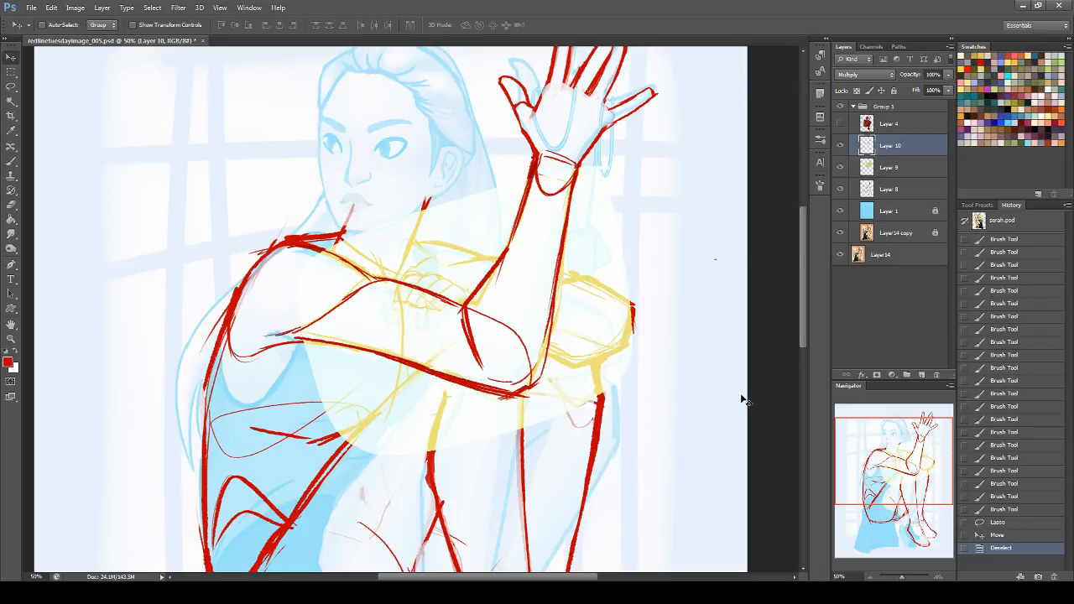
Step: Clip Layer 9 to Layer 8 and erase its light green fill over the gripping hand and collar
left_click_drag(927, 491, 925, 481)
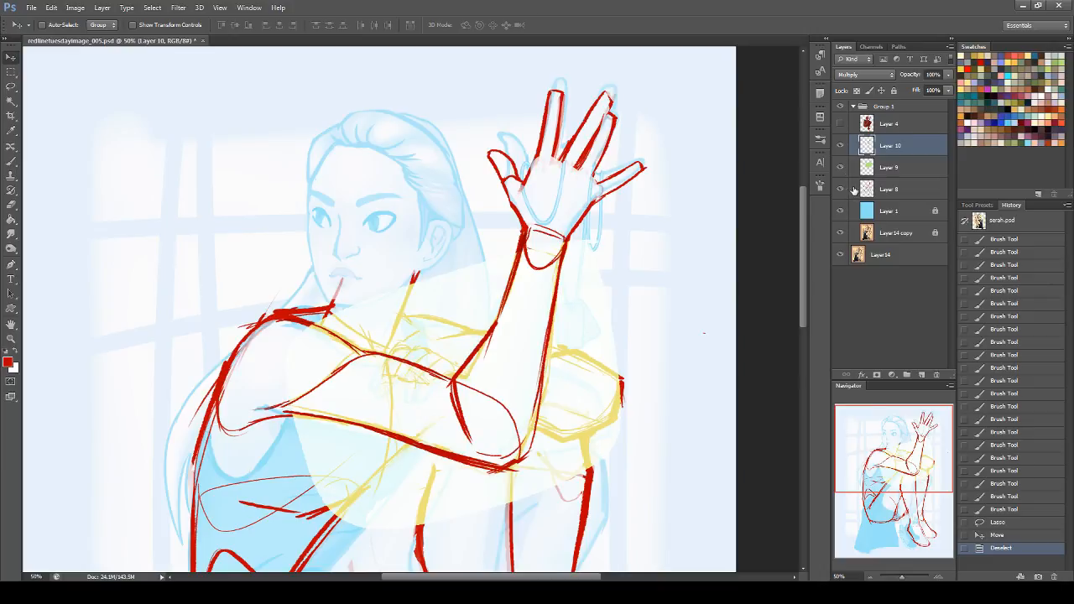
left_click(7, 201)
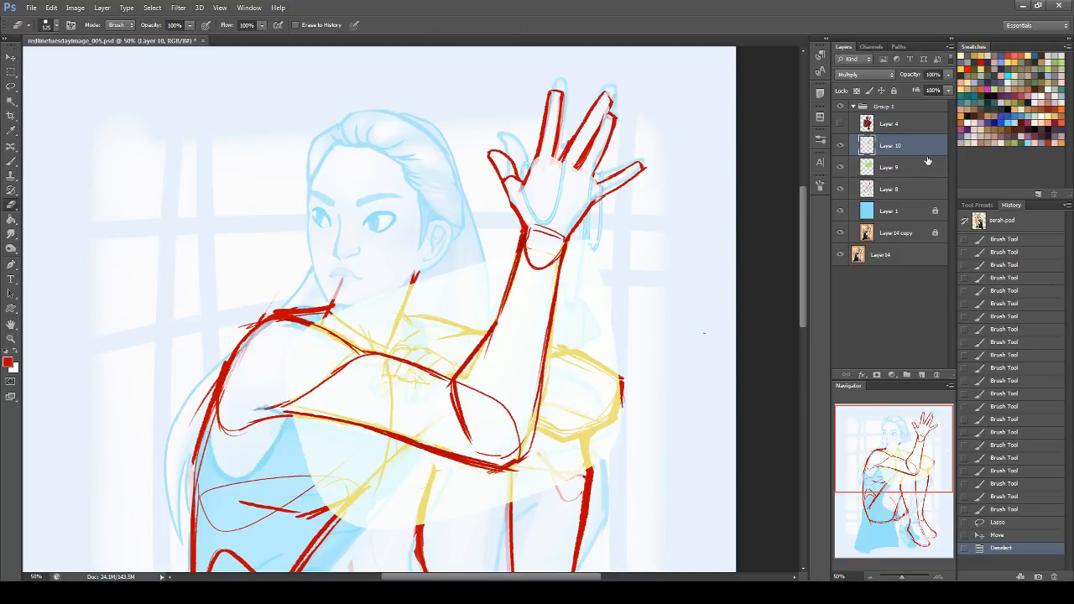
left_click(928, 162)
right_click(885, 165)
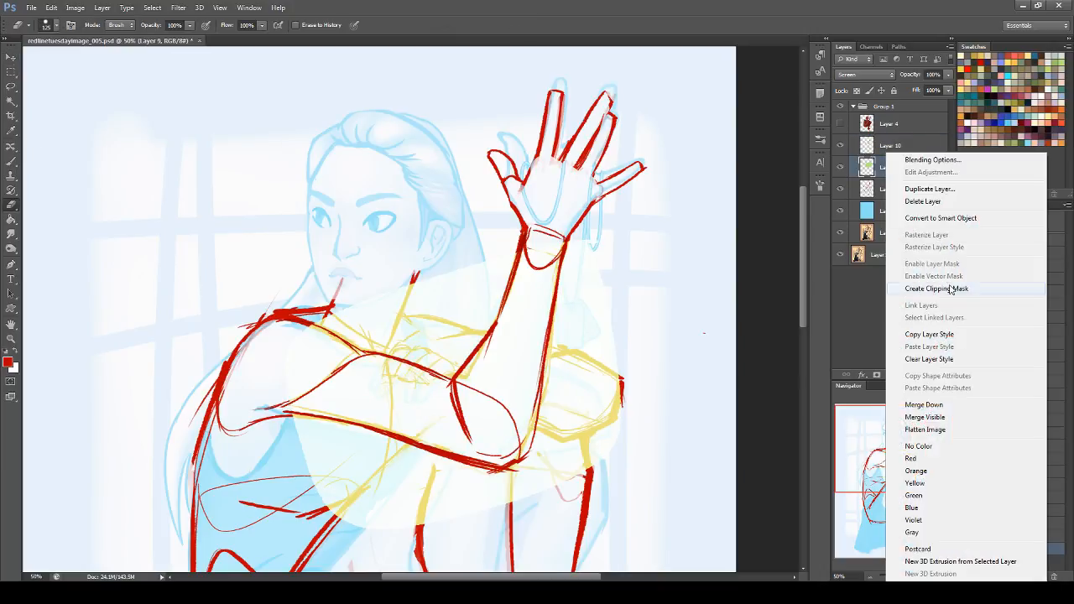
left_click(911, 221)
mouse_move(328, 311)
left_mouse_down()
mouse_move(401, 332)
mouse_move(382, 365)
mouse_move(416, 354)
mouse_move(407, 371)
mouse_move(428, 335)
mouse_move(418, 315)
mouse_move(458, 329)
mouse_move(419, 358)
left_mouse_up()
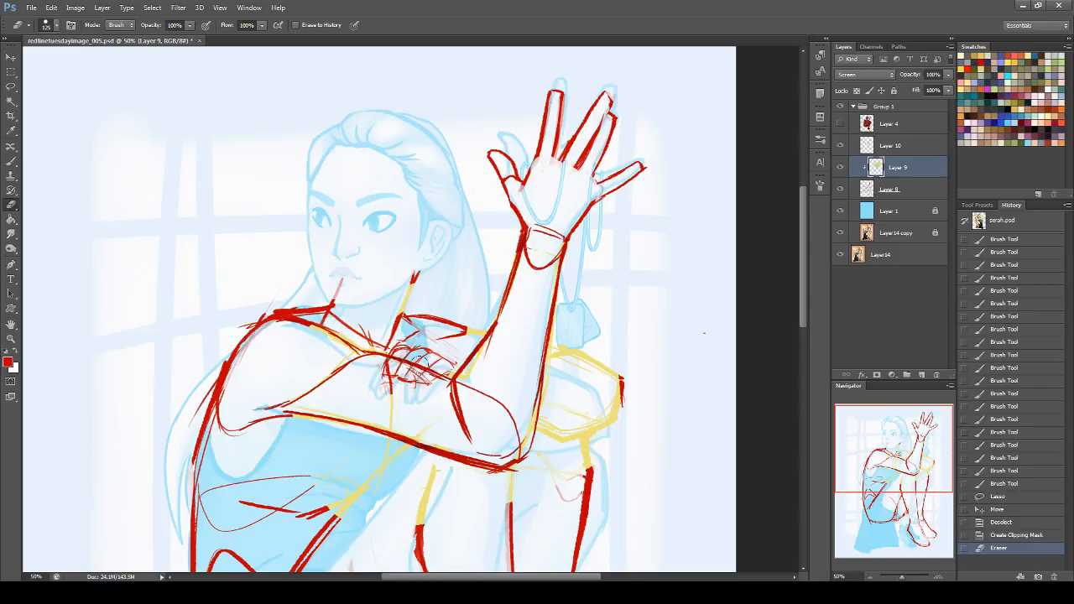
Step: Switch the Eraser to a 91 px hard round tip and erase Layer 9's fill over the gripping hand, neck and far knee
left_click(43, 25)
left_click(70, 293)
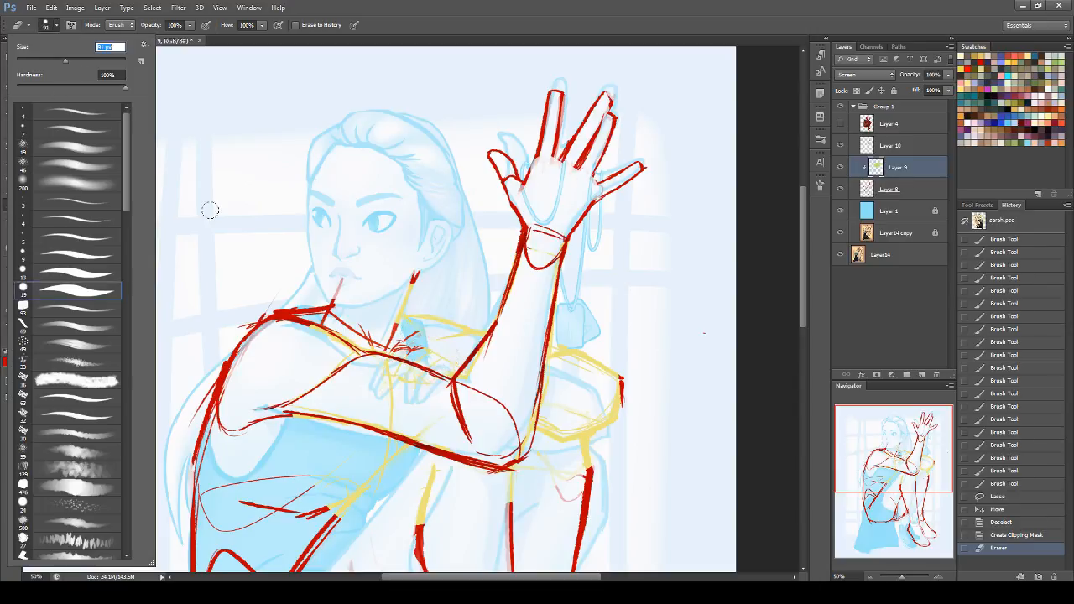
mouse_move(406, 346)
left_mouse_down()
mouse_move(391, 370)
mouse_move(430, 358)
mouse_move(426, 379)
mouse_move(444, 361)
mouse_move(449, 369)
left_mouse_up()
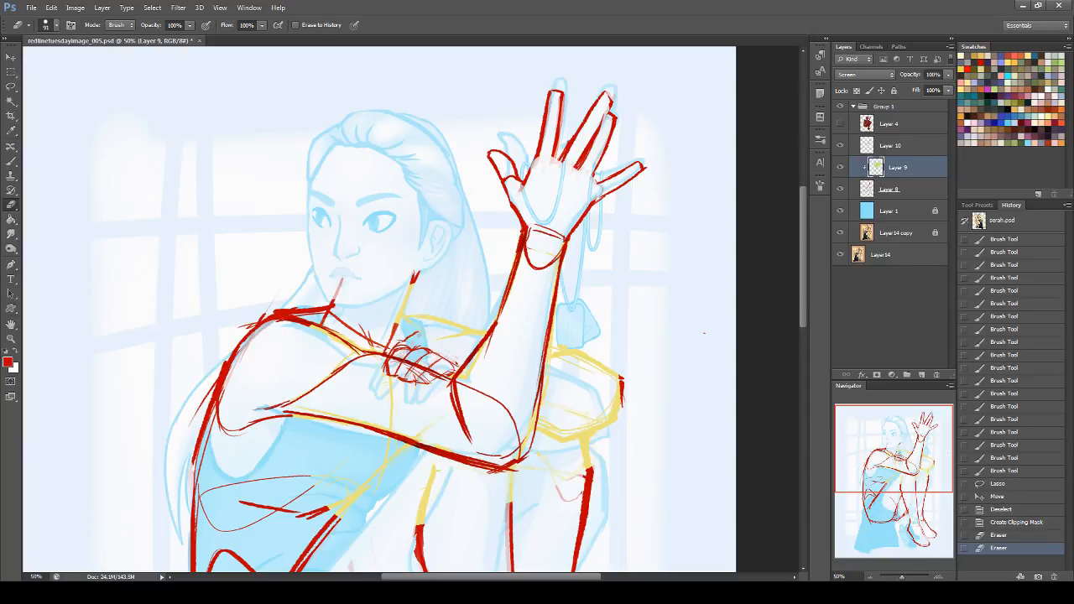
mouse_move(394, 305)
left_mouse_down()
mouse_move(414, 333)
mouse_move(464, 334)
mouse_move(471, 317)
mouse_move(437, 329)
left_mouse_up()
mouse_move(571, 321)
left_mouse_down()
mouse_move(557, 363)
mouse_move(563, 335)
mouse_move(537, 354)
mouse_move(570, 347)
mouse_move(630, 385)
mouse_move(585, 425)
mouse_move(595, 414)
mouse_move(557, 433)
mouse_move(542, 416)
mouse_move(596, 435)
mouse_move(598, 490)
left_mouse_up()
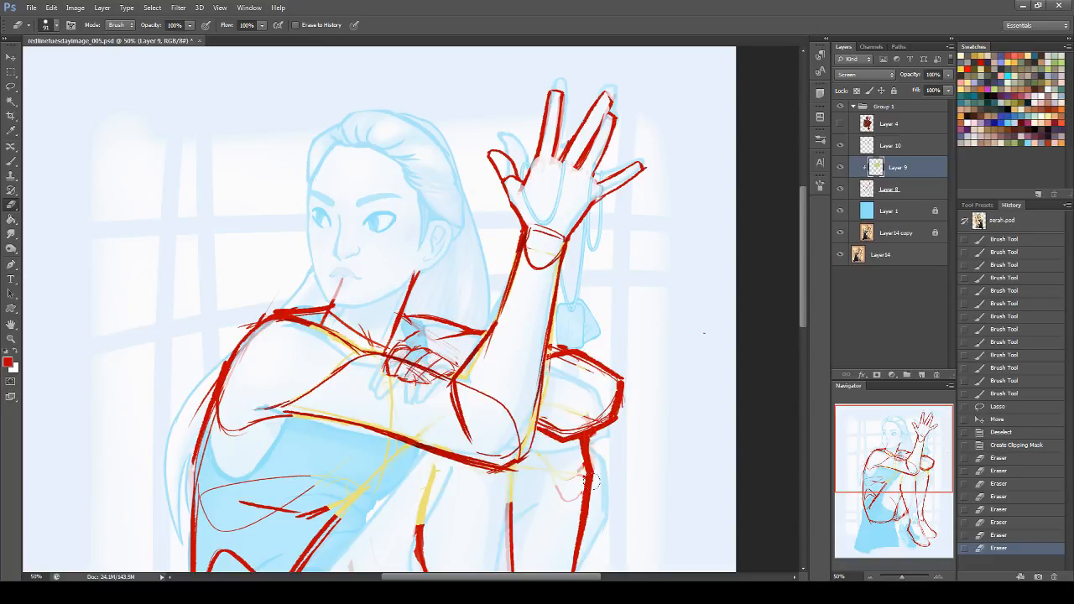
Step: Erase Layer 9's fill over the shin lines below the elbow and the thigh line across the torso
left_click_drag(534, 464, 490, 493)
left_click_drag(509, 475, 512, 505)
left_click_drag(432, 467, 421, 524)
mouse_move(402, 459)
left_mouse_down()
mouse_move(279, 478)
mouse_move(385, 463)
mouse_move(415, 448)
left_mouse_up()
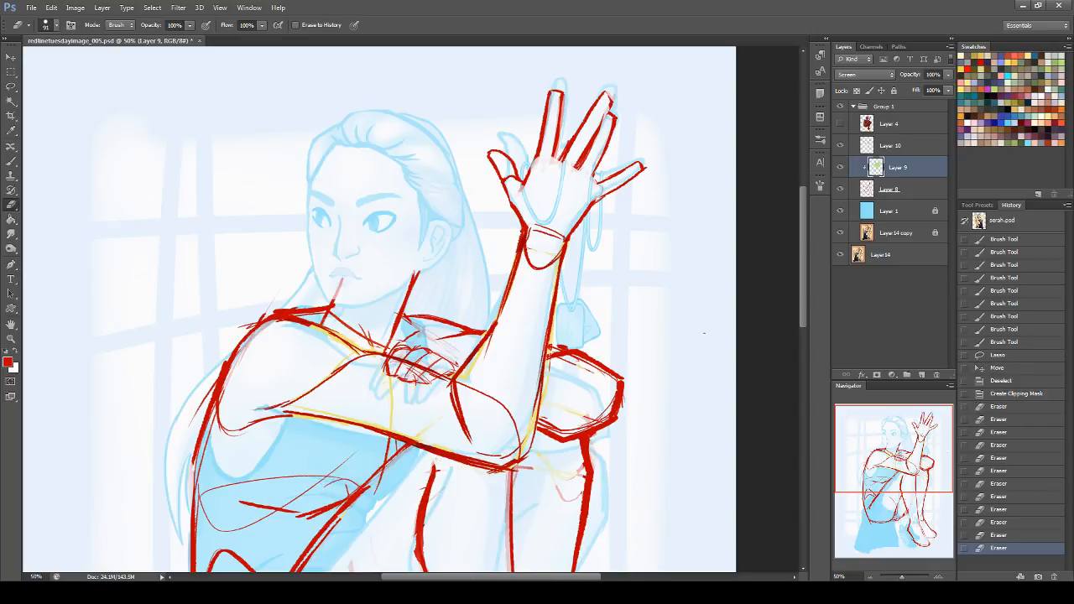
Step: Merge Layers 10, 9 and 8 into one layer and flip the canvas horizontally
left_click_drag(926, 465, 900, 441)
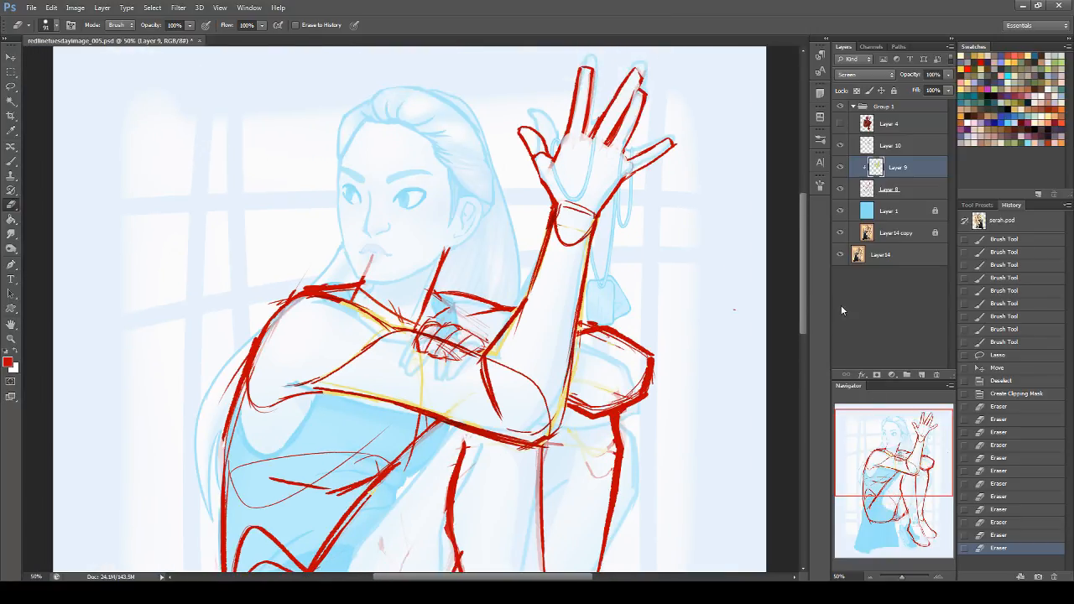
left_click(903, 148)
left_click(894, 190, "shift")
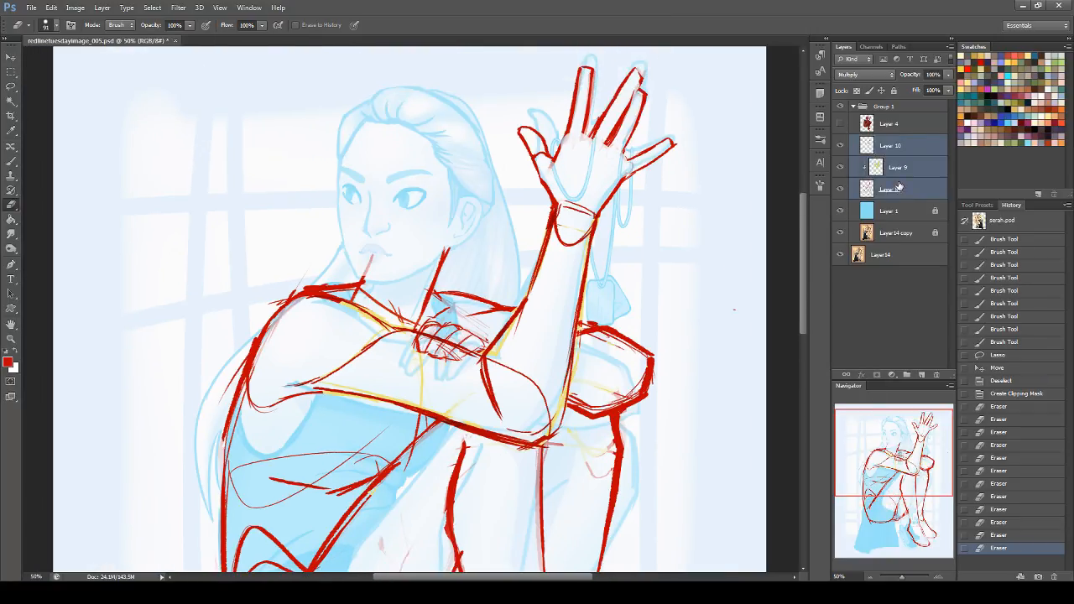
key("ctrl+e")
key("ctrl+shift+h")
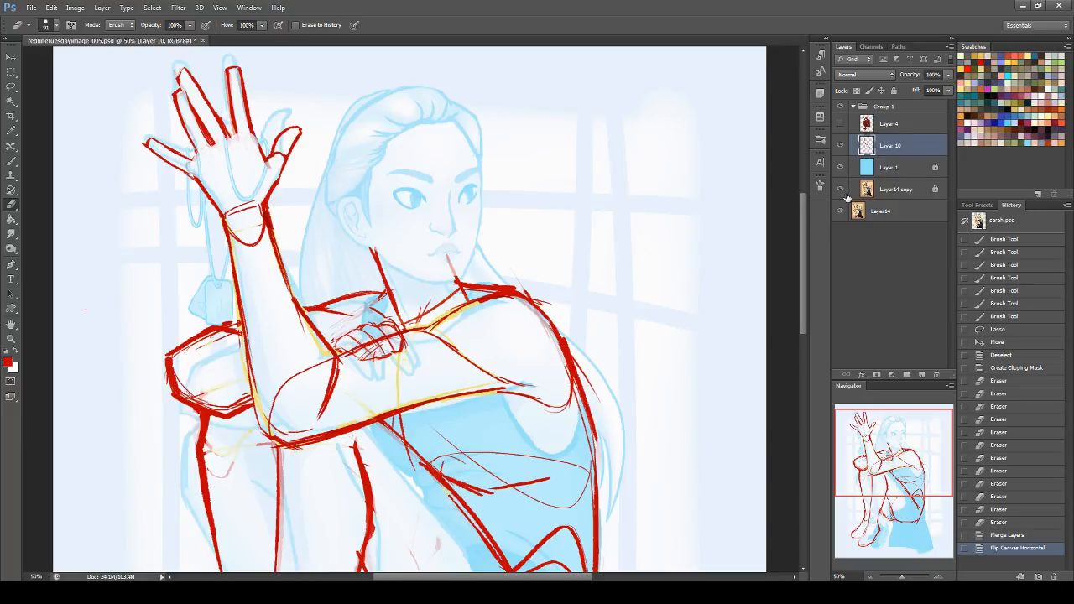
Step: Erase the overlapping line inside the elbow and the leftover yellow and red marks around the far knee
left_click_drag(857, 439, 812, 435)
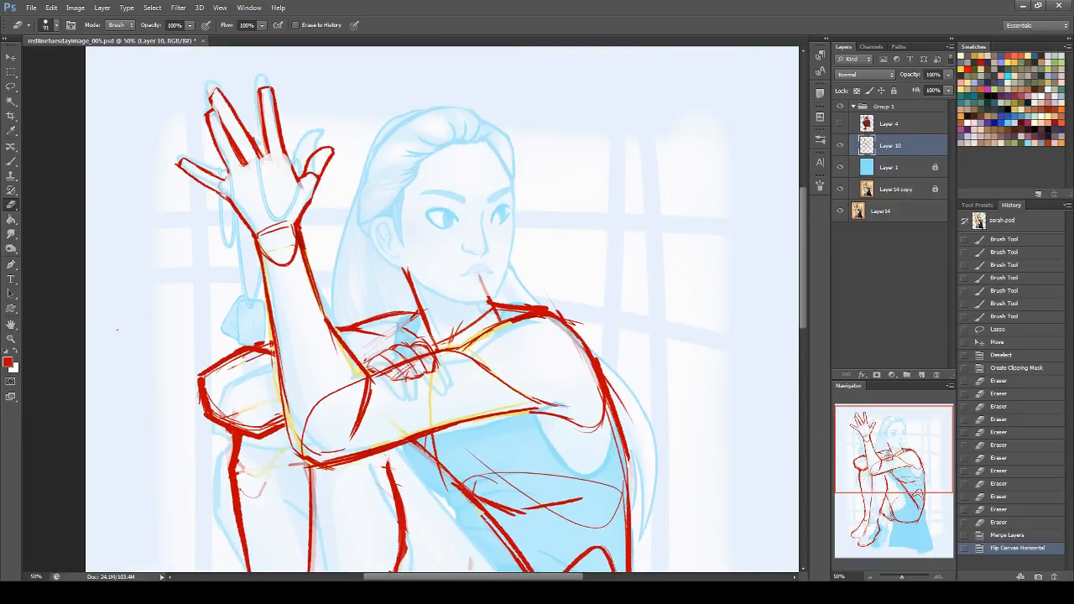
mouse_move(300, 403)
left_mouse_down()
mouse_move(339, 390)
mouse_move(336, 340)
mouse_move(352, 383)
left_mouse_up()
mouse_move(289, 453)
left_mouse_down()
mouse_move(295, 466)
mouse_move(267, 469)
left_mouse_up()
left_click_drag(198, 375, 187, 413)
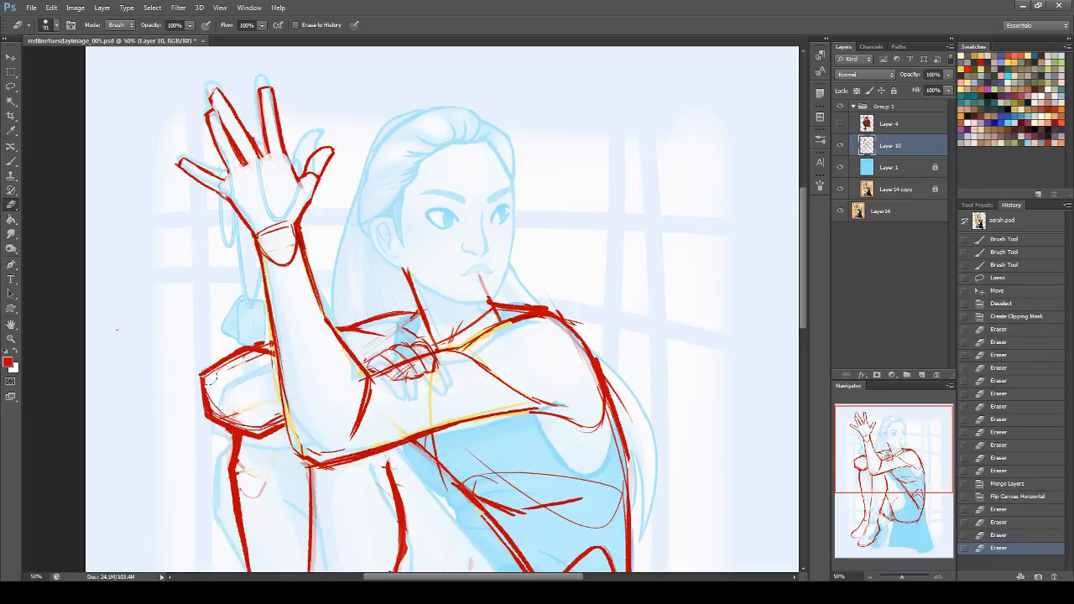
mouse_move(215, 401)
left_mouse_down()
mouse_move(252, 424)
mouse_move(263, 408)
mouse_move(259, 369)
mouse_move(237, 371)
left_mouse_up()
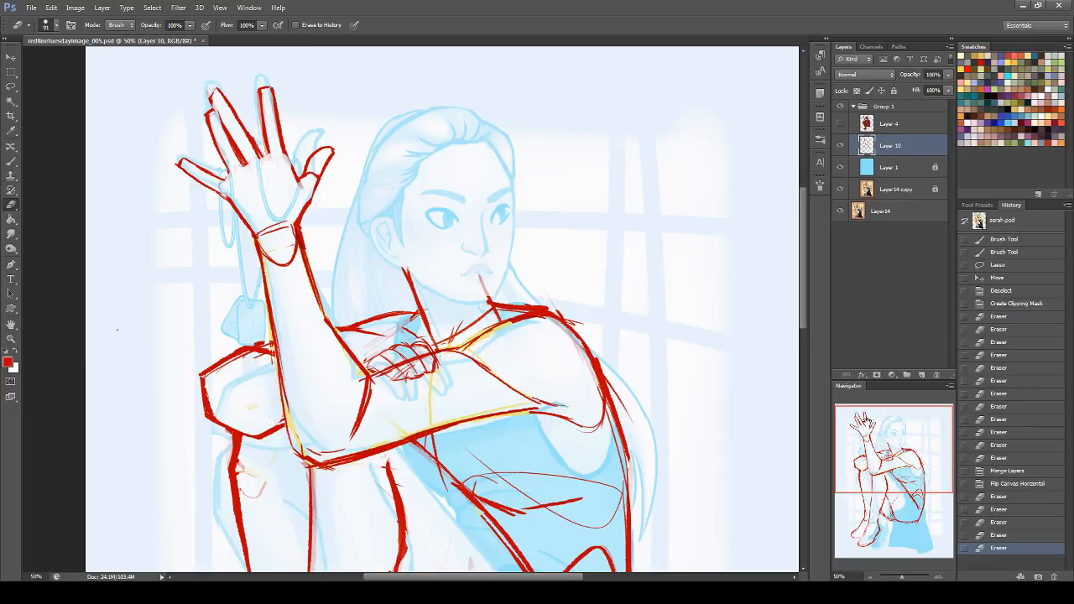
Step: Erase the arm line crossing the gripping hand, clean stray marks near the shoulder and neck, and save the document
left_click_drag(382, 361, 409, 361)
left_click_drag(413, 347, 424, 358)
left_click(1007, 535)
left_click(1007, 521)
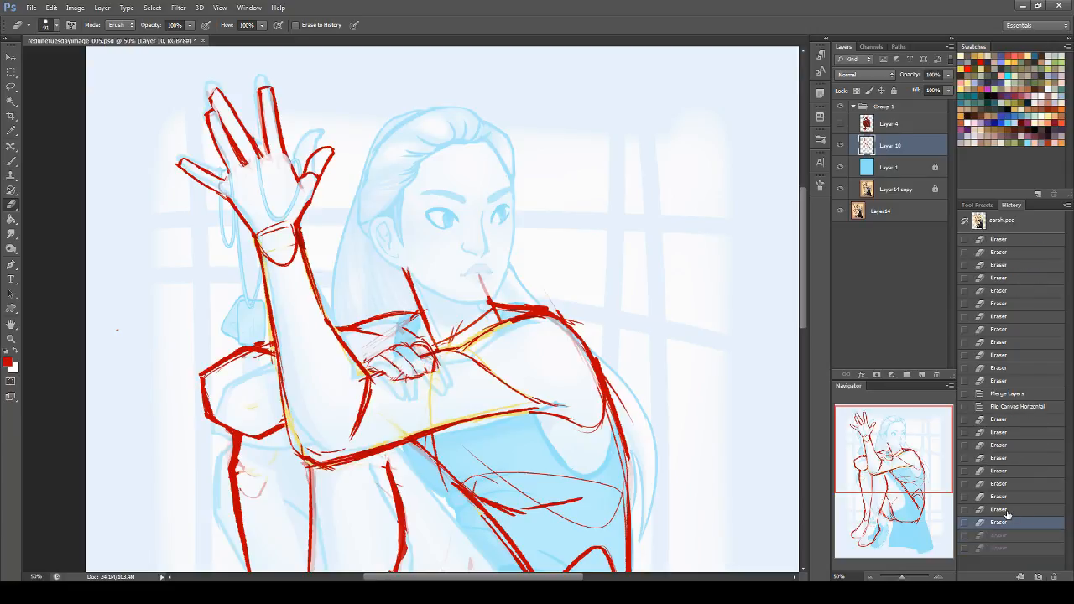
left_click_drag(413, 346, 428, 360)
left_click_drag(544, 299, 554, 307)
left_click_drag(466, 287, 486, 307)
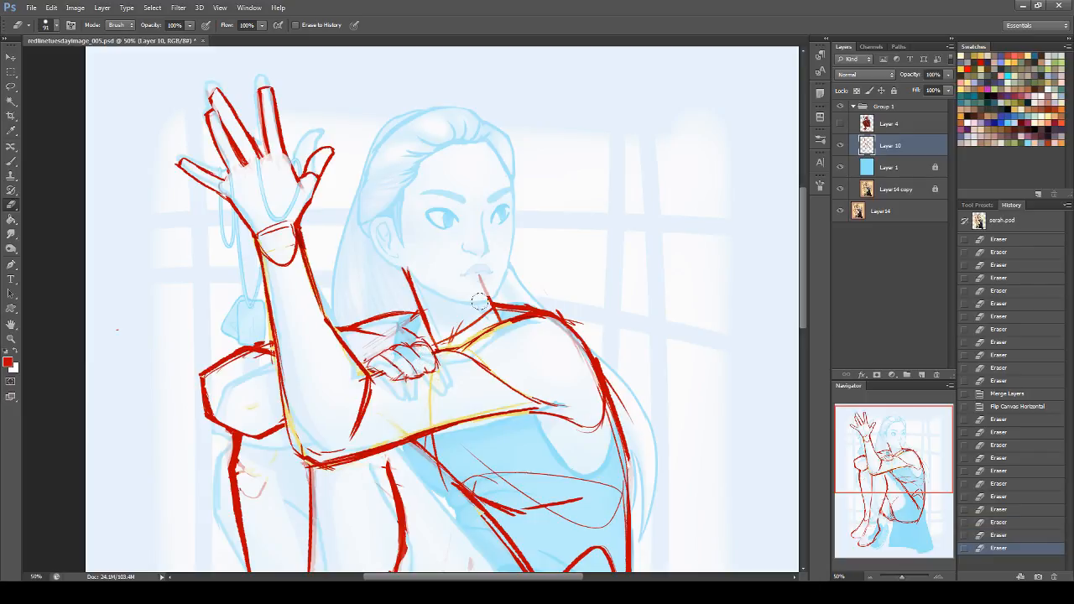
key("ctrl+s")
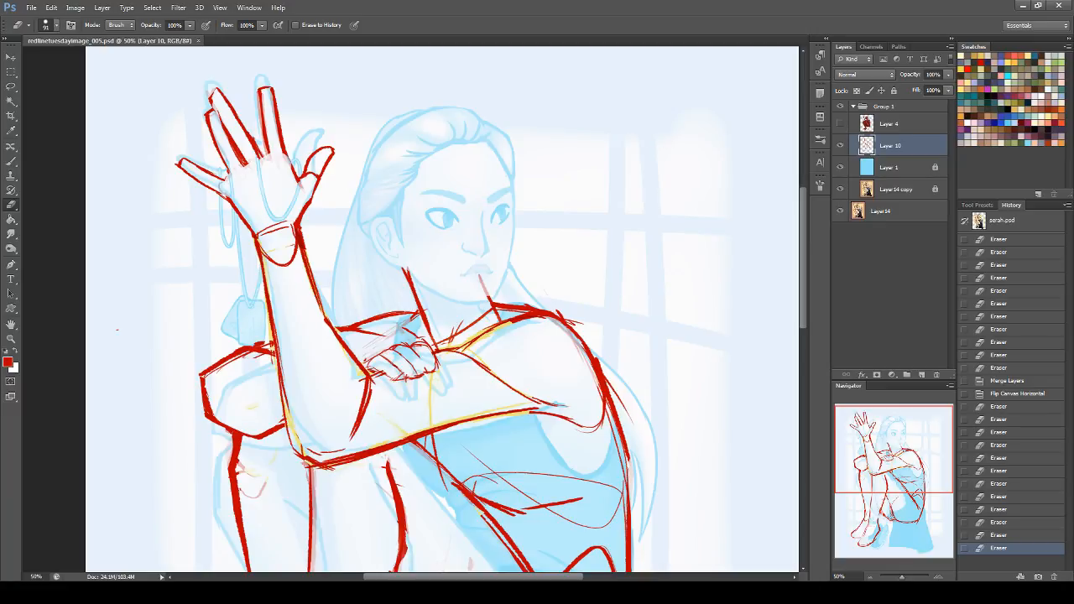
Step: Erase stray marks between the shins on the merged redline layer
left_click_drag(919, 444, 918, 487)
left_click_drag(346, 386, 329, 422)
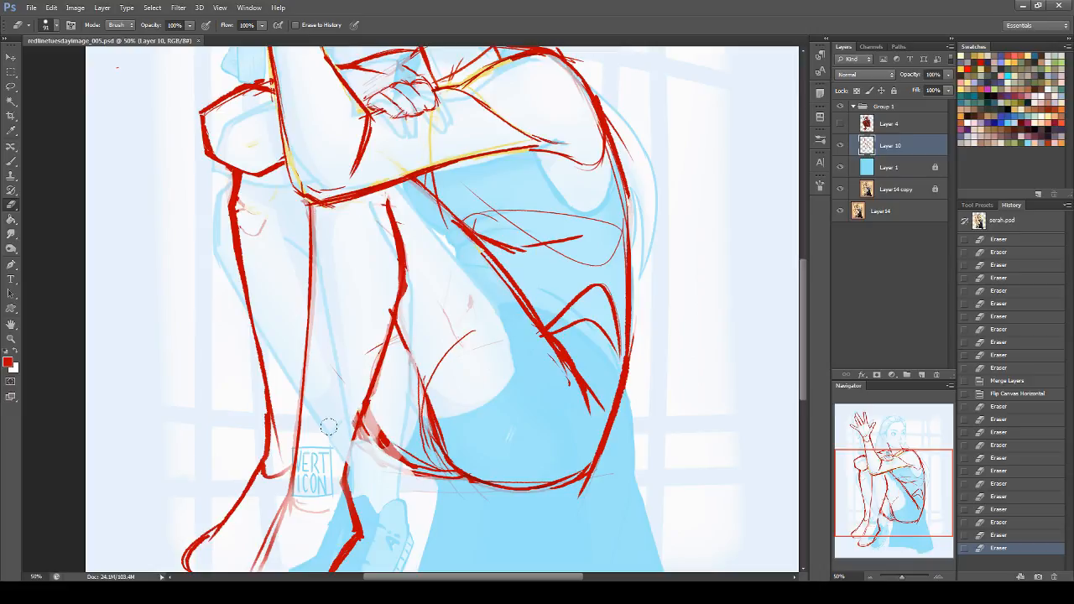
left_click_drag(899, 501, 873, 451)
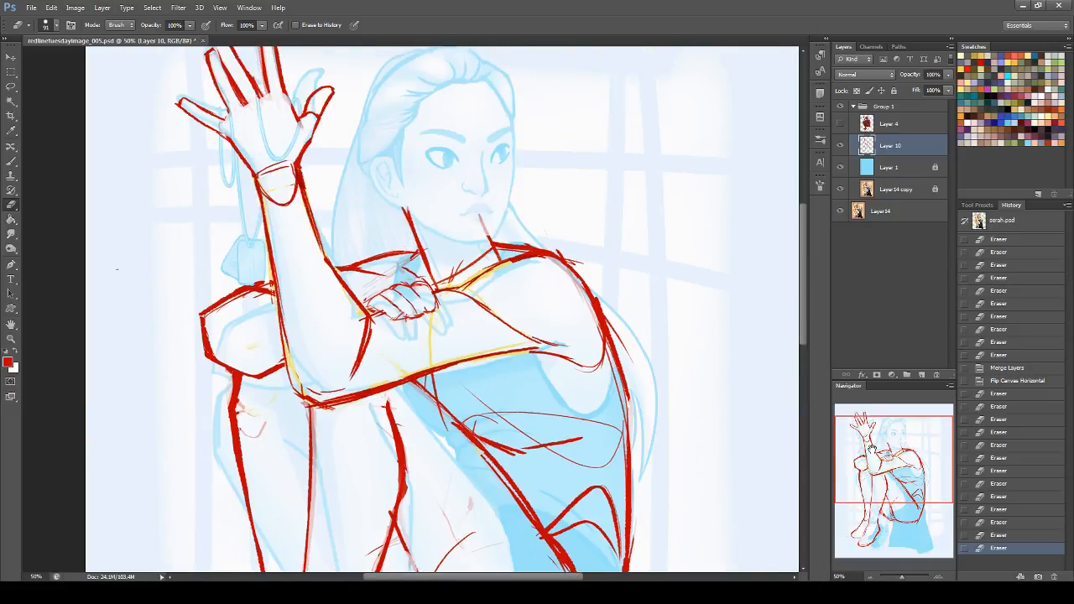
Step: Compare the redline with the original painting by toggling the visibility of Group 1 with the whole canvas in view
double_click(11, 324)
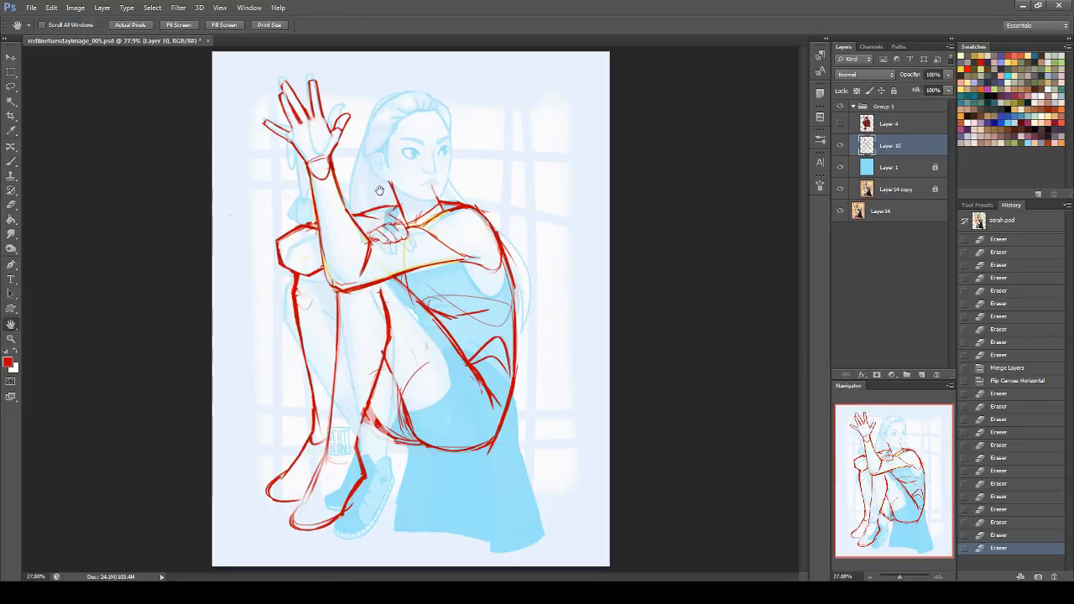
left_click(840, 106)
left_click(840, 107)
left_click(839, 107)
left_click(840, 106)
left_click(840, 106)
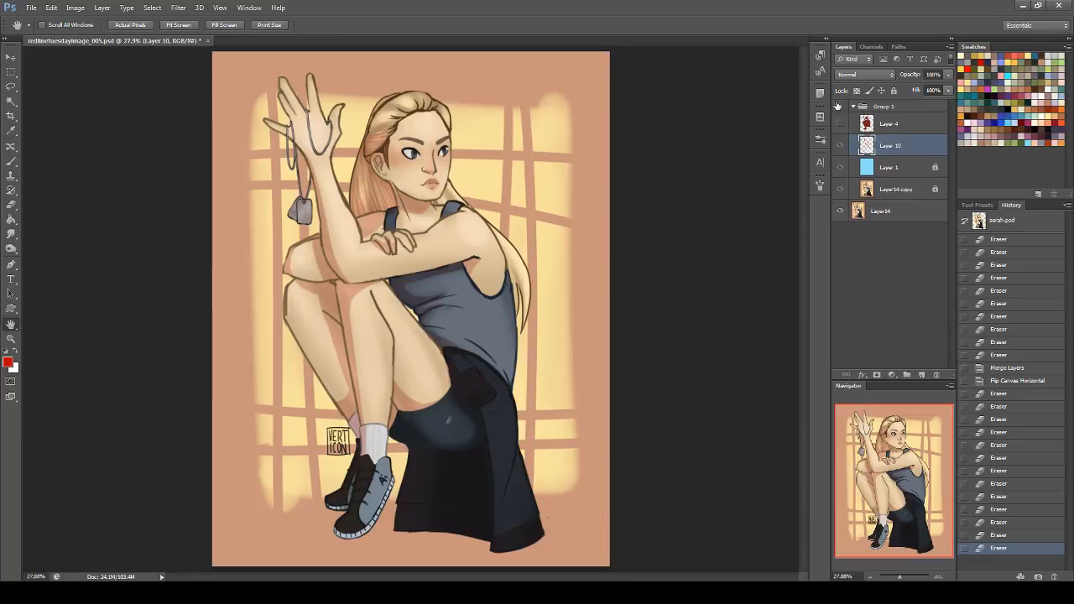
left_click(840, 106)
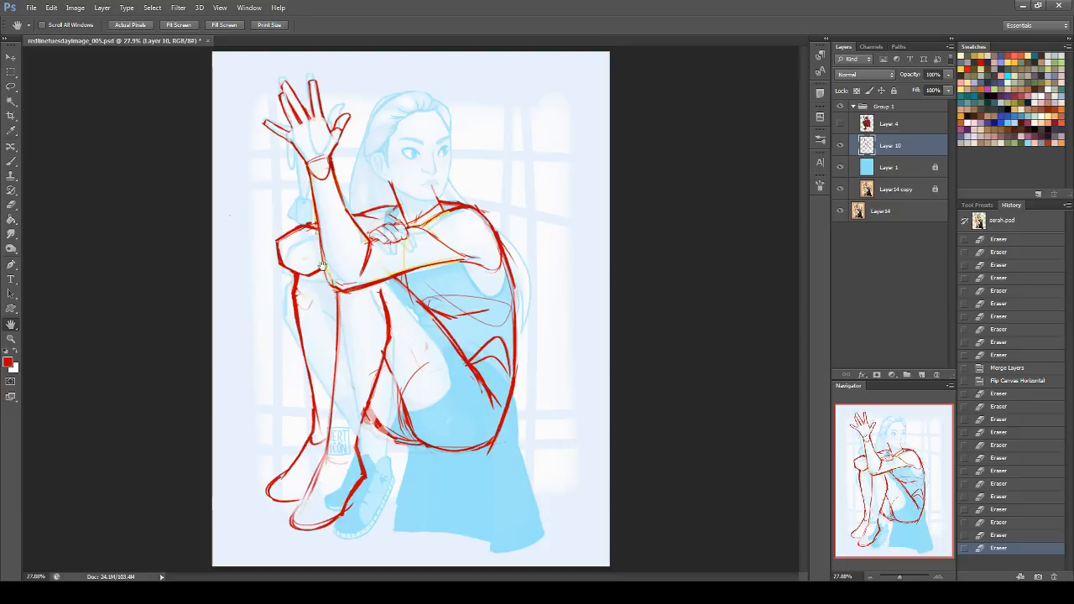
Step: Erase the rough corner at the raised arm's elbow, redraw the elbow outline with red brush strokes, and save the document
key("b")
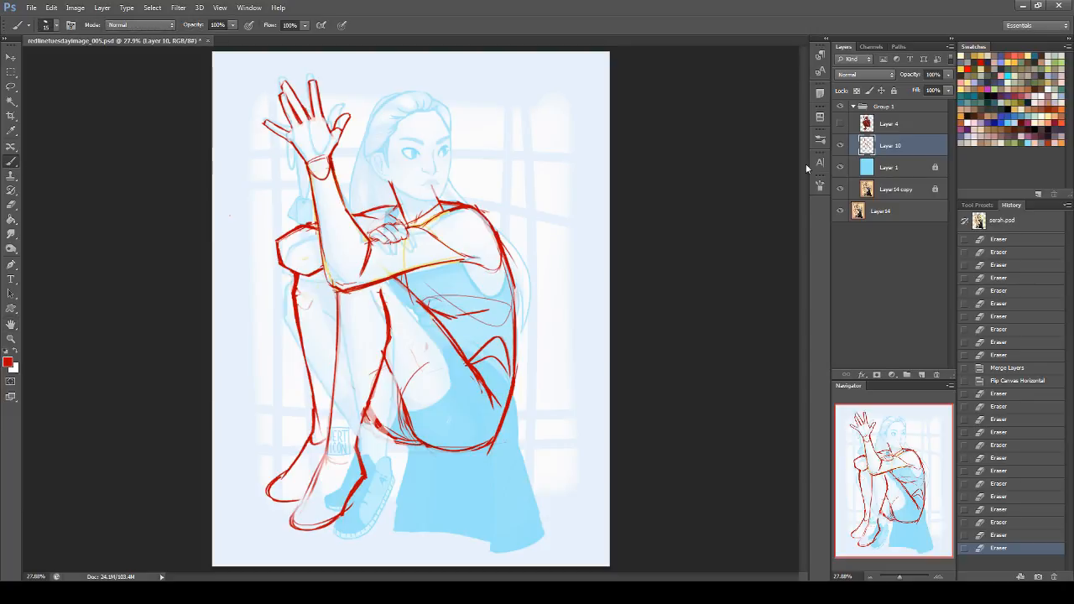
key("e")
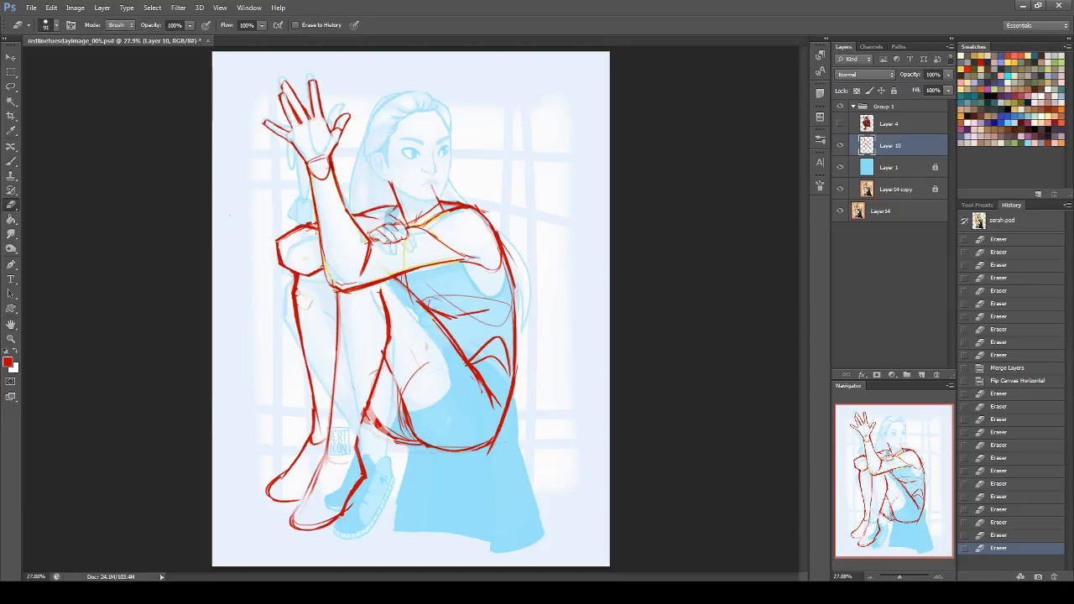
mouse_move(328, 287)
left_mouse_down()
mouse_move(321, 268)
mouse_move(334, 287)
left_mouse_up()
left_click(11, 162)
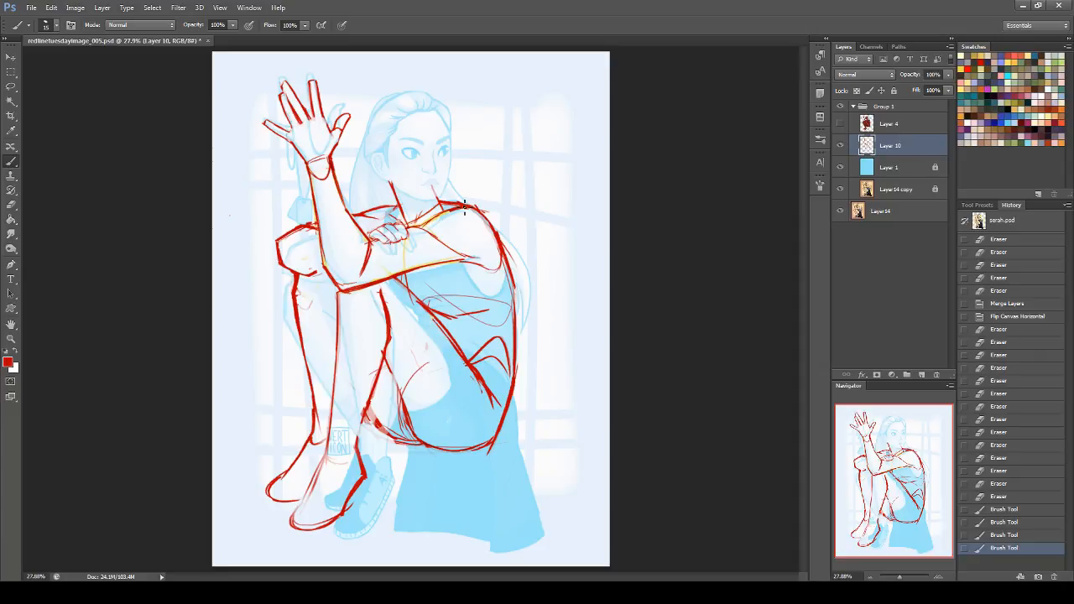
key("ctrl+w")
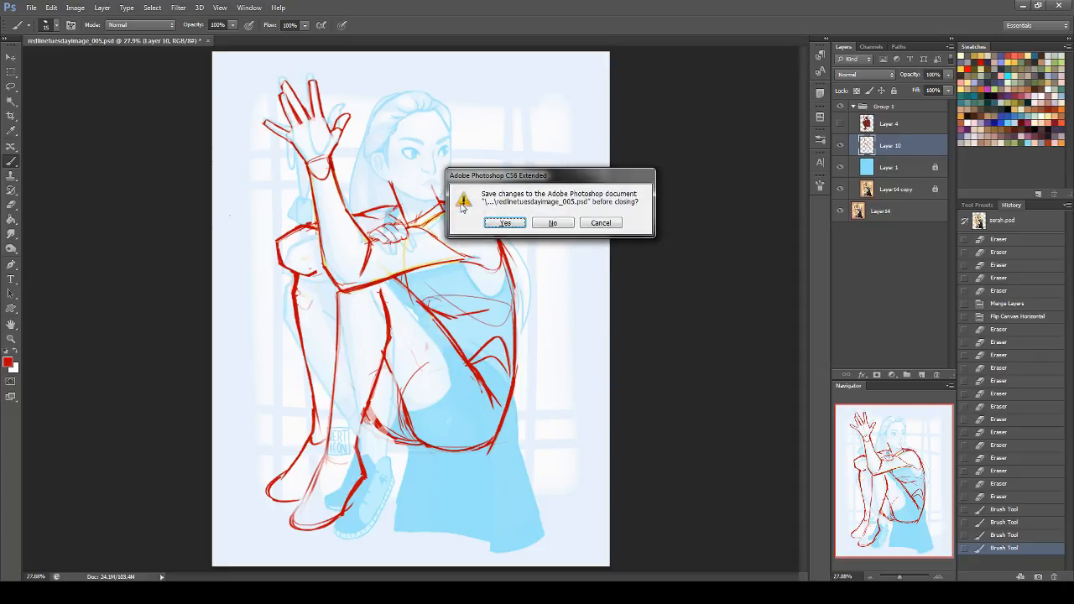
left_click(601, 223)
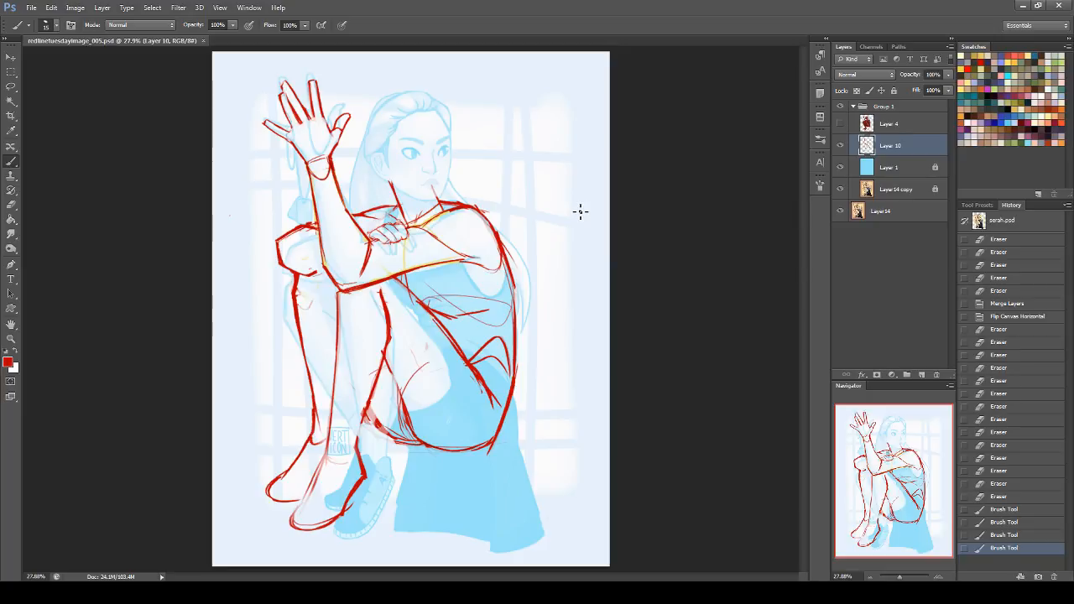